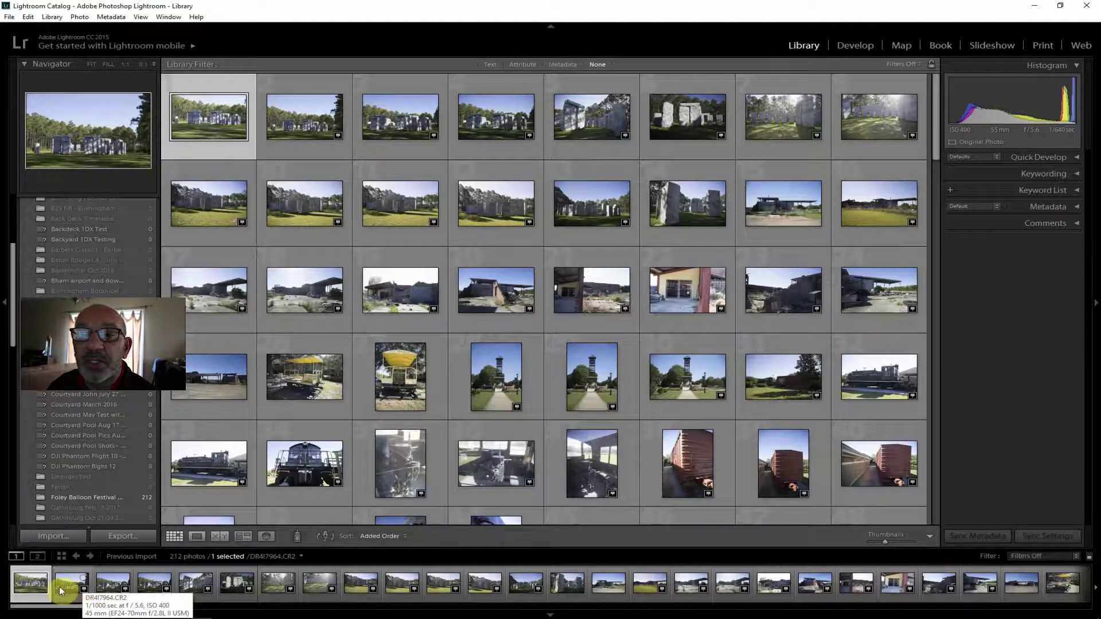
# - Enable lens profile corrections on DR4I7963.CR2 and set its Clarity to +24, Contrast to +50, Shadows to +43 and Highlights to −62
pyautogui.click(65, 586)
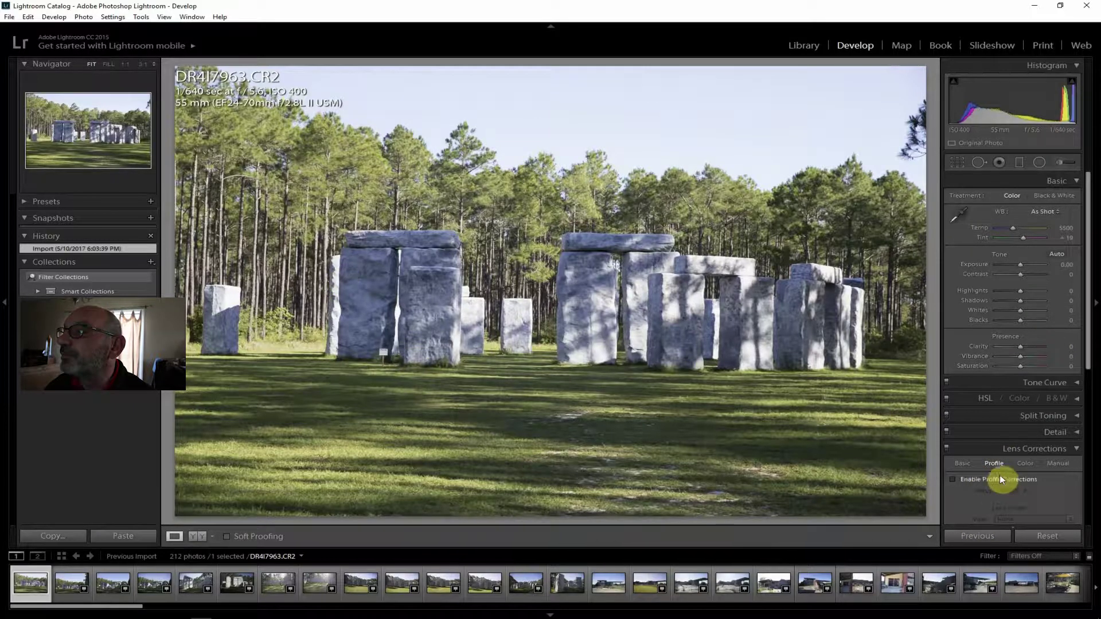
pyautogui.click(953, 479)
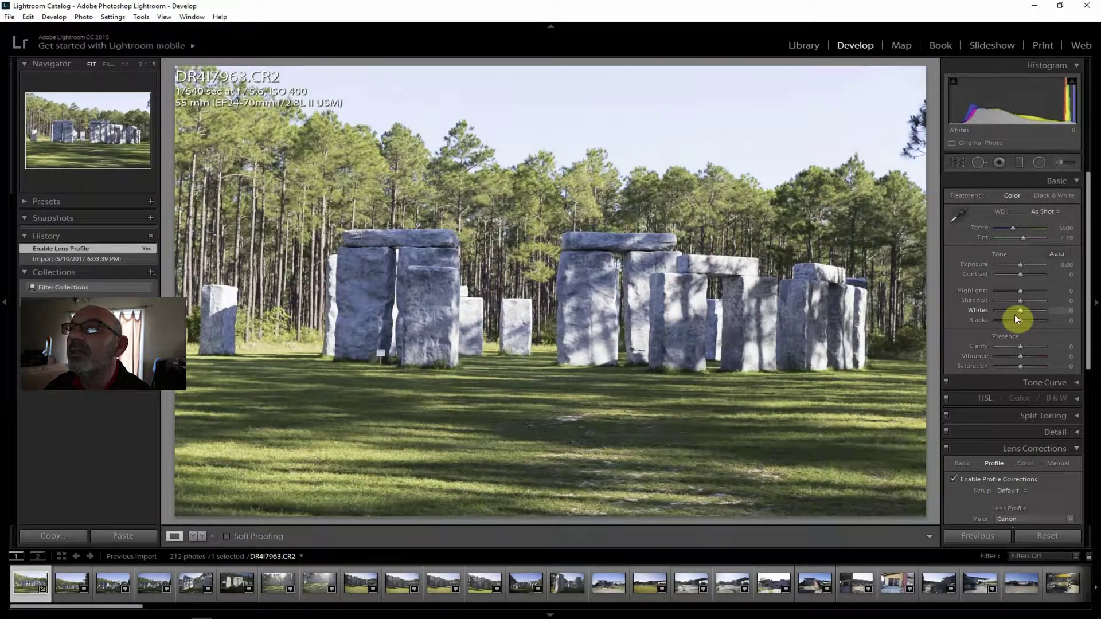
pyautogui.moveTo(1020, 345); pyautogui.dragTo(1026, 345)
pyautogui.moveTo(1030, 277); pyautogui.dragTo(1022, 278)
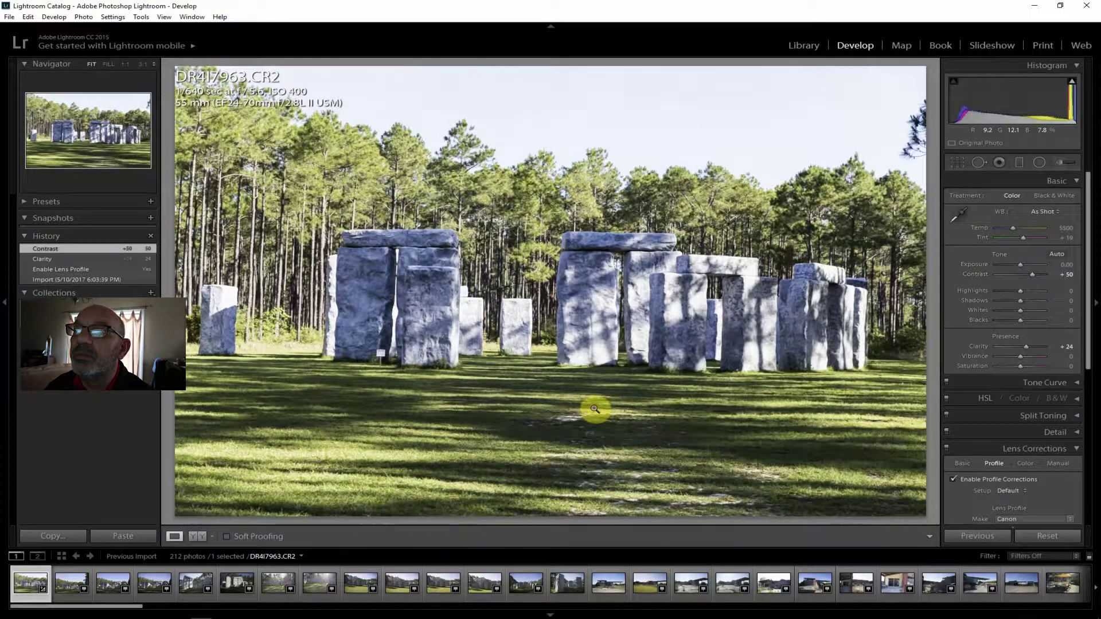
pyautogui.moveTo(1019, 301)
pyautogui.mouseDown()
pyautogui.moveTo(1035, 304)
pyautogui.moveTo(1008, 293)
pyautogui.mouseUp()
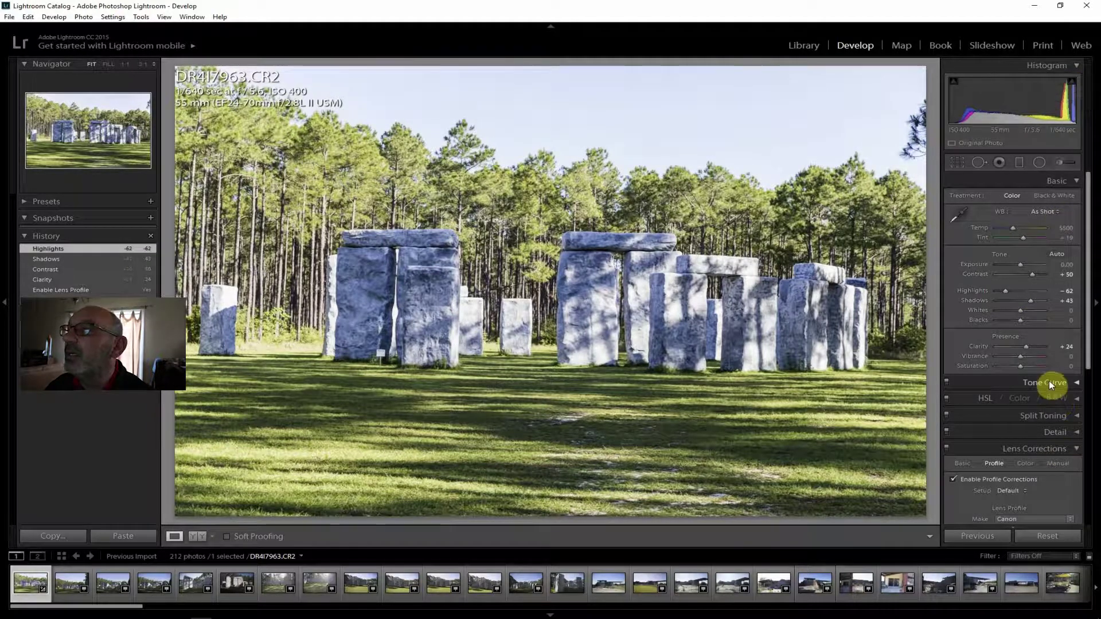
# - Set the photo's Vibrance to +17, Saturation to +2 and Dehaze amount to +14
pyautogui.moveTo(1020, 357); pyautogui.dragTo(1021, 364)
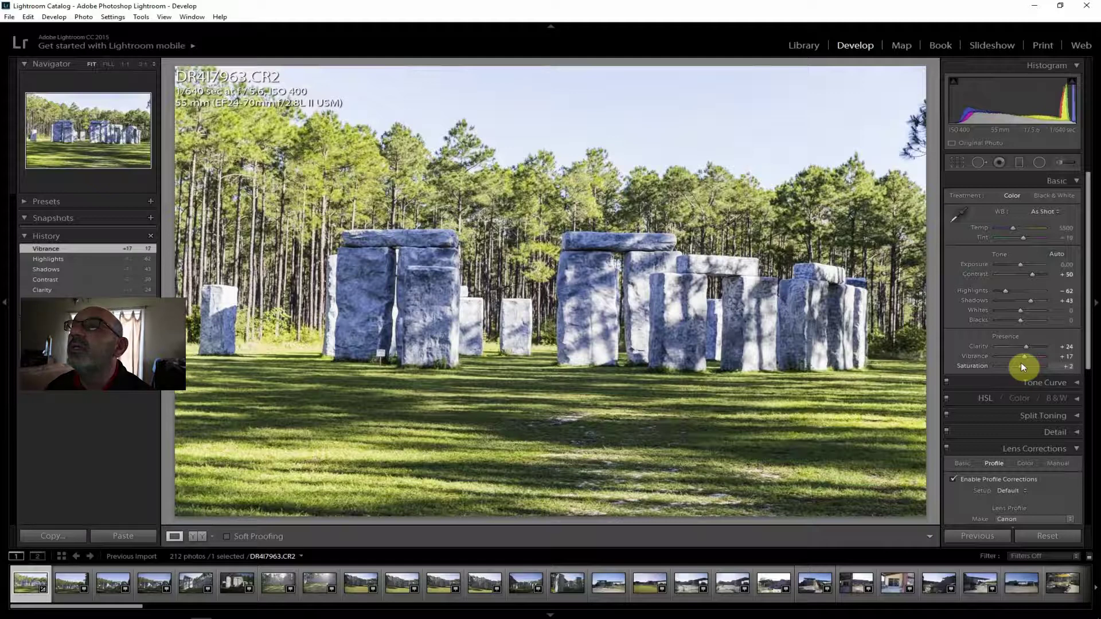
pyautogui.moveTo(1022, 367); pyautogui.dragTo(1021, 365)
pyautogui.scroll(-1, 1088, 408)
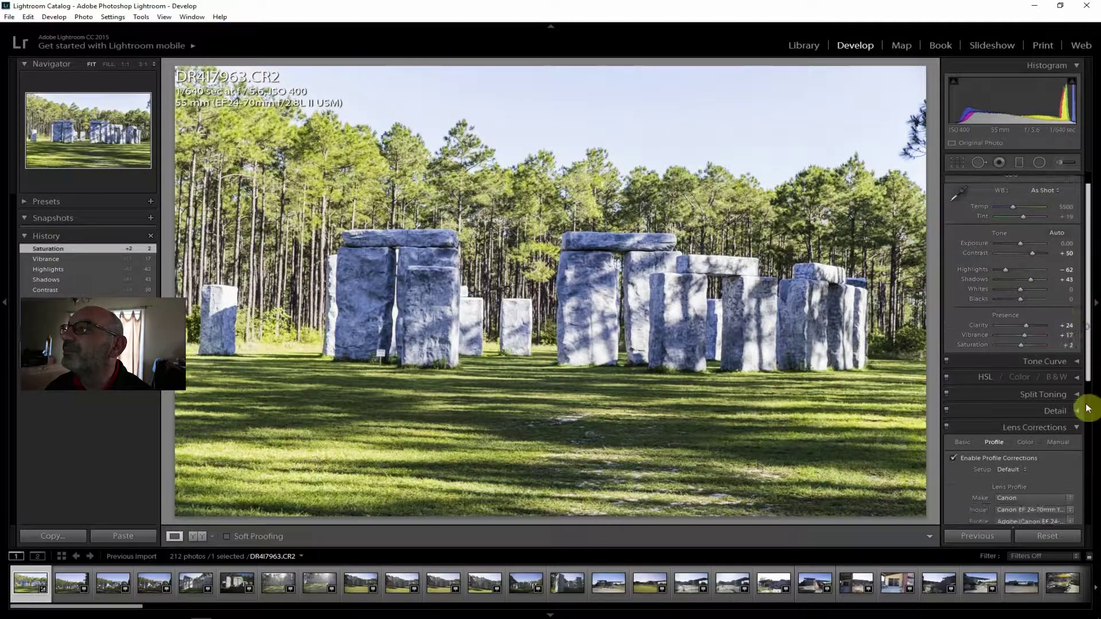
pyautogui.scroll(-8, 1087, 409)
pyautogui.moveTo(1020, 496); pyautogui.dragTo(1026, 497)
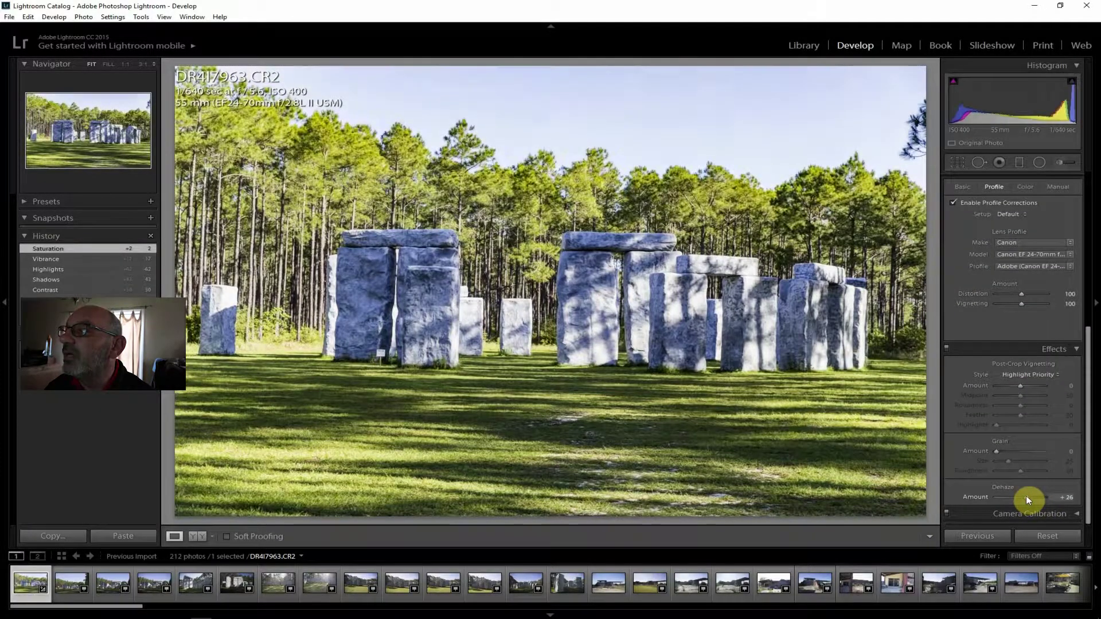
pyautogui.moveTo(1026, 496); pyautogui.dragTo(1025, 497)
# - Raise the photo's Shadows to +67 and lower its Whites to −26
pyautogui.moveTo(1088, 455); pyautogui.dragTo(1097, 281)
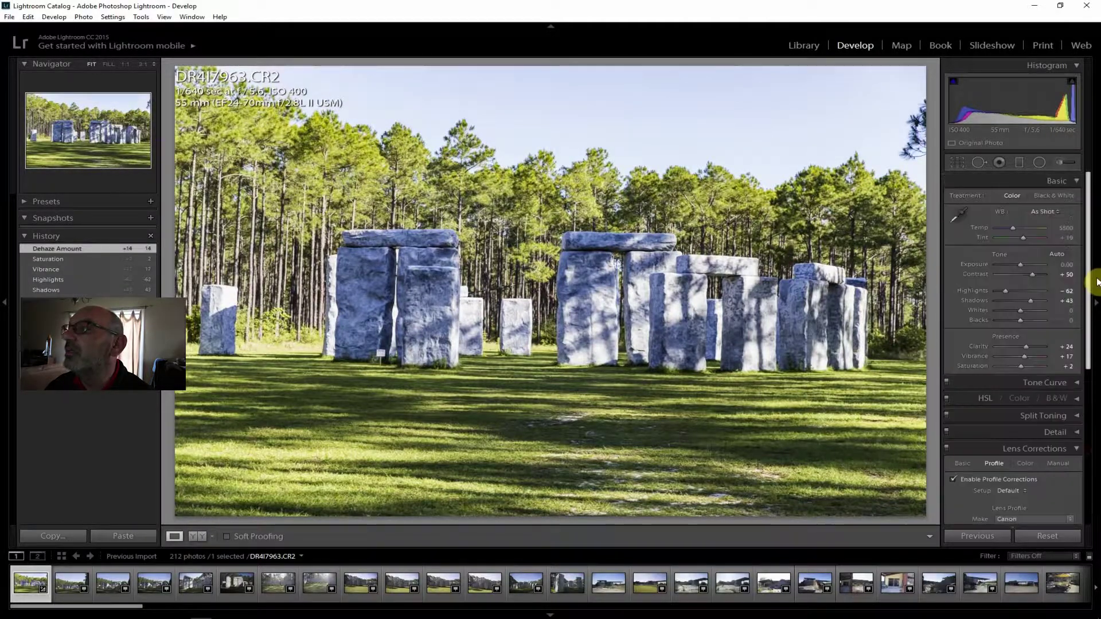
pyautogui.moveTo(1033, 301); pyautogui.dragTo(1014, 311)
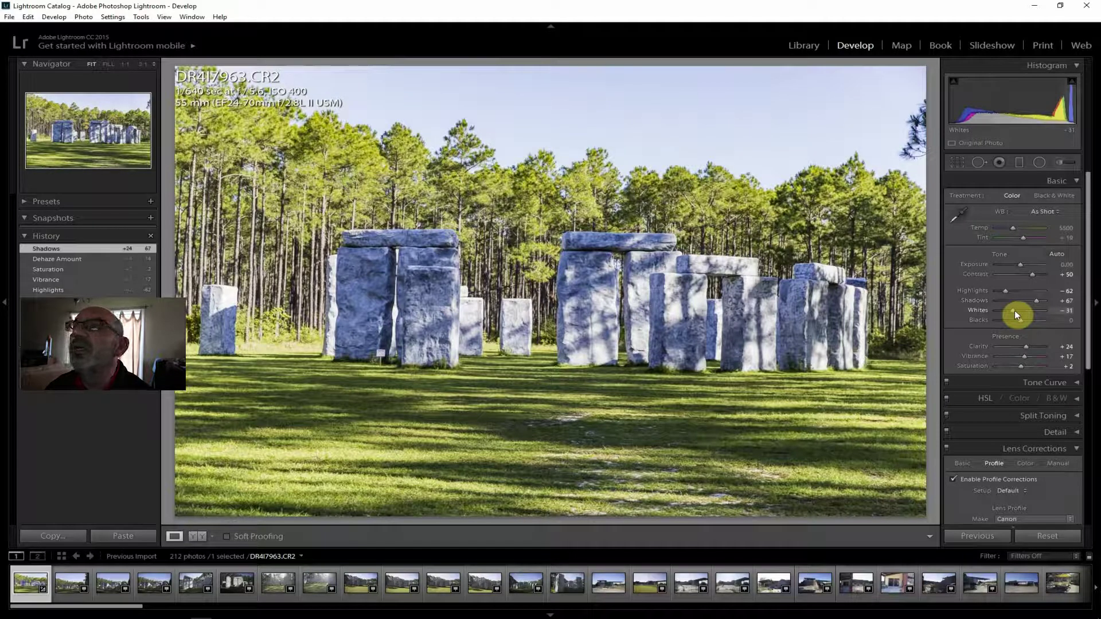
pyautogui.moveTo(1016, 311); pyautogui.dragTo(1016, 313)
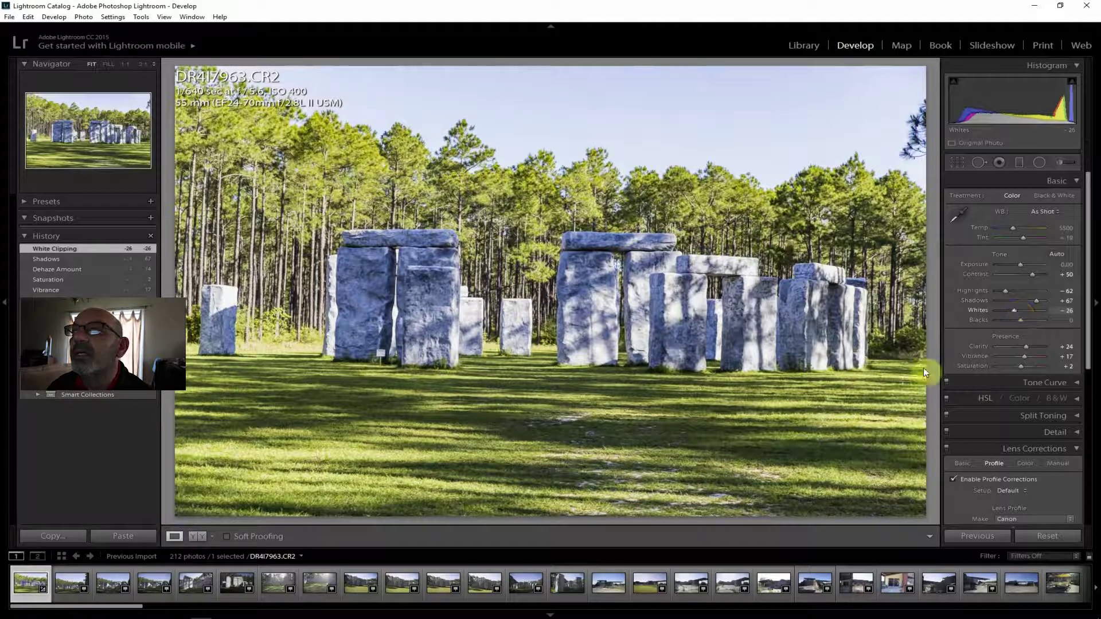
# - Export the edited DR4I7963 photo to the J:\ToPost folder using the existing export settings
pyautogui.click(7, 18)
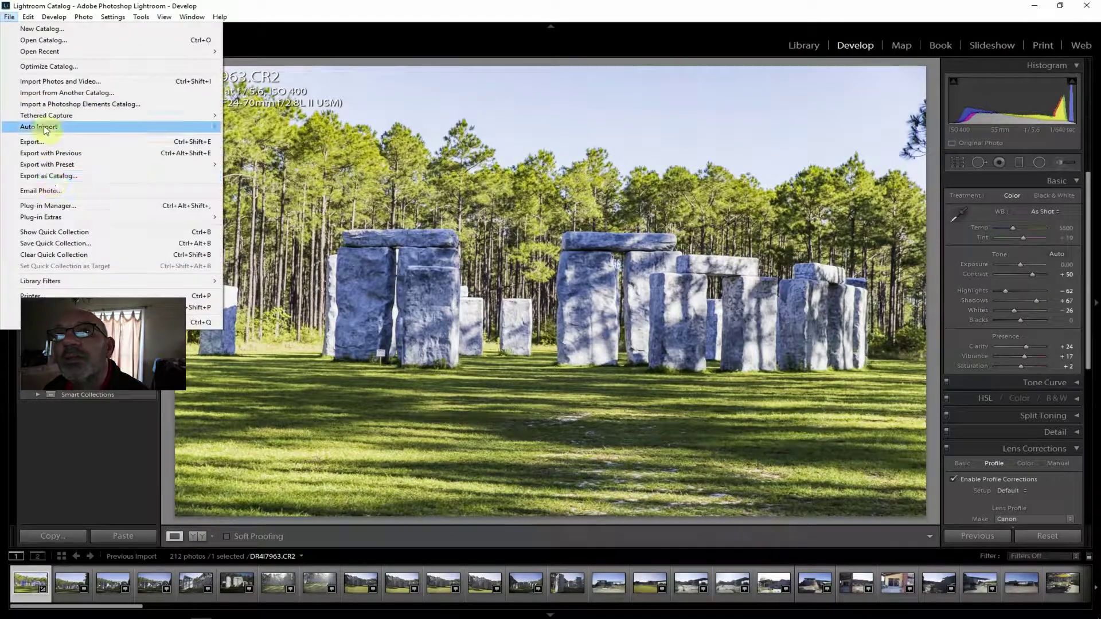
pyautogui.click(43, 142)
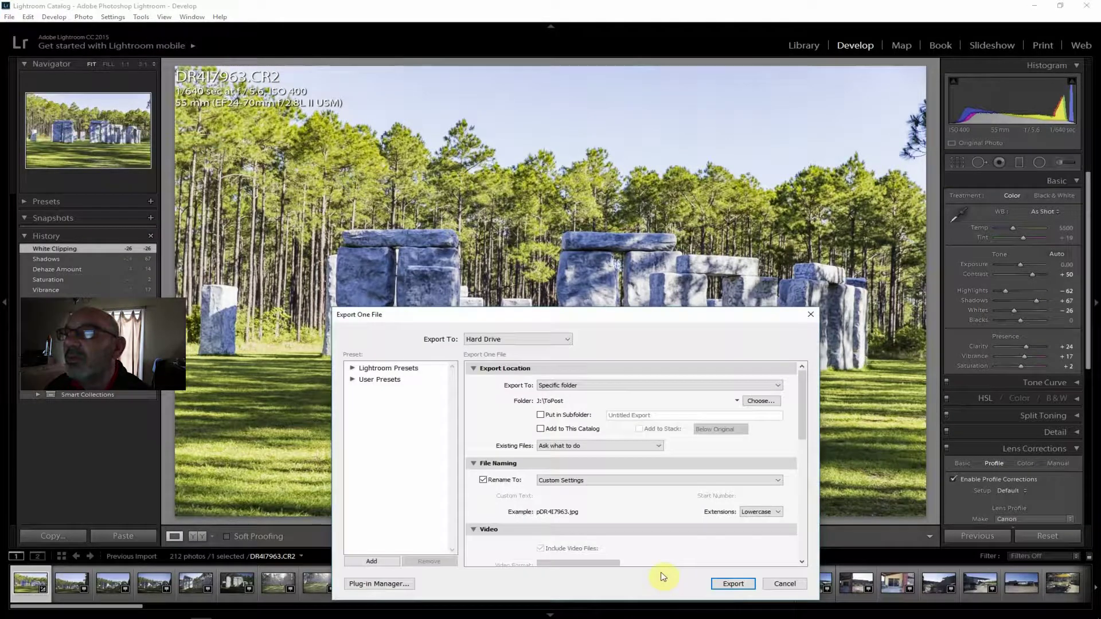
pyautogui.click(732, 583)
# - Enable lens profile corrections on DR4I7965.CR2 and set its Contrast to +29, Shadows to +62 and Highlights to −55
pyautogui.click(71, 587)
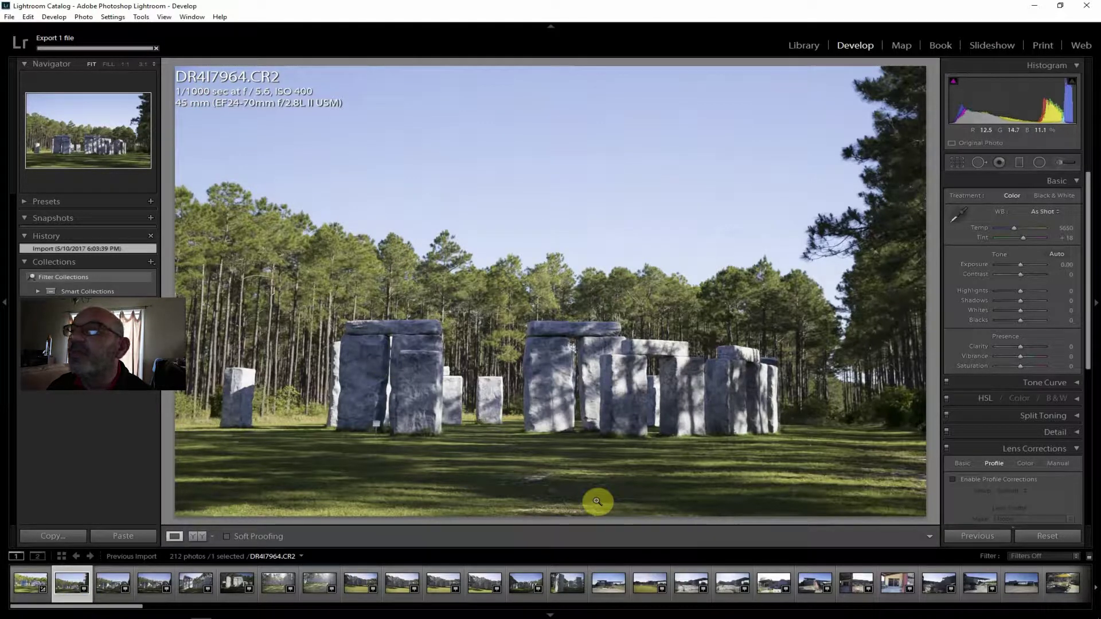
pyautogui.click(110, 585)
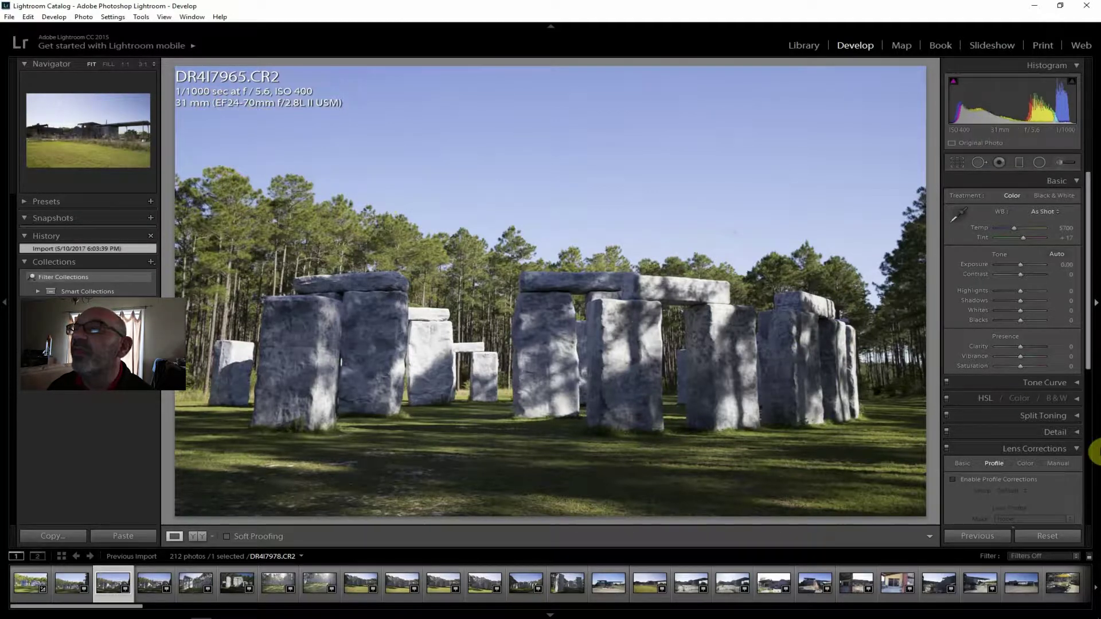
pyautogui.click(953, 479)
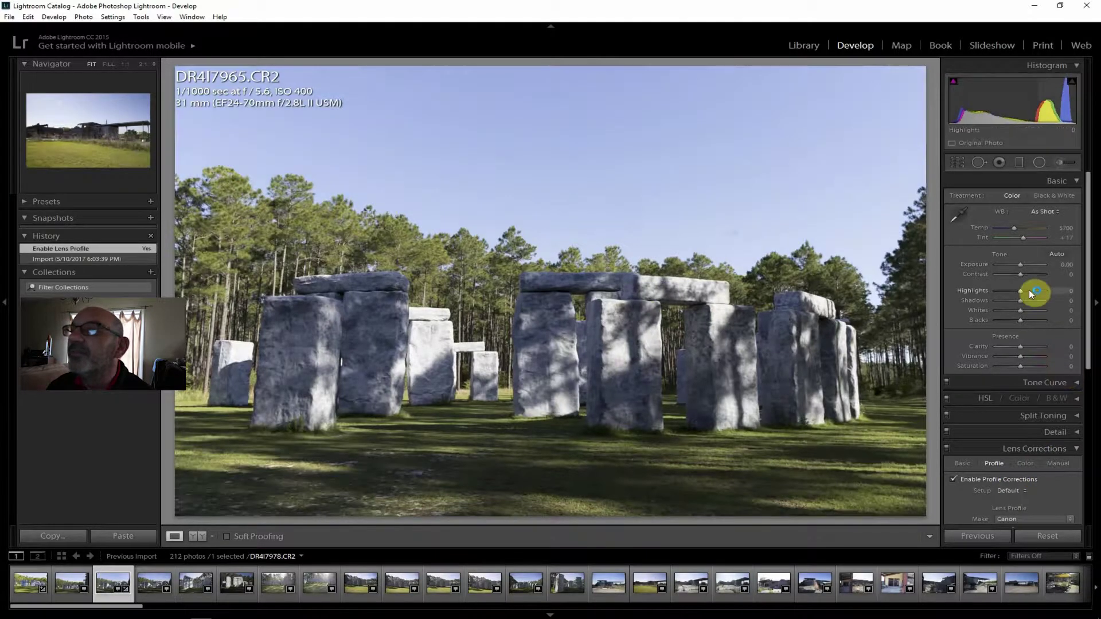
pyautogui.moveTo(1017, 274); pyautogui.dragTo(1034, 301)
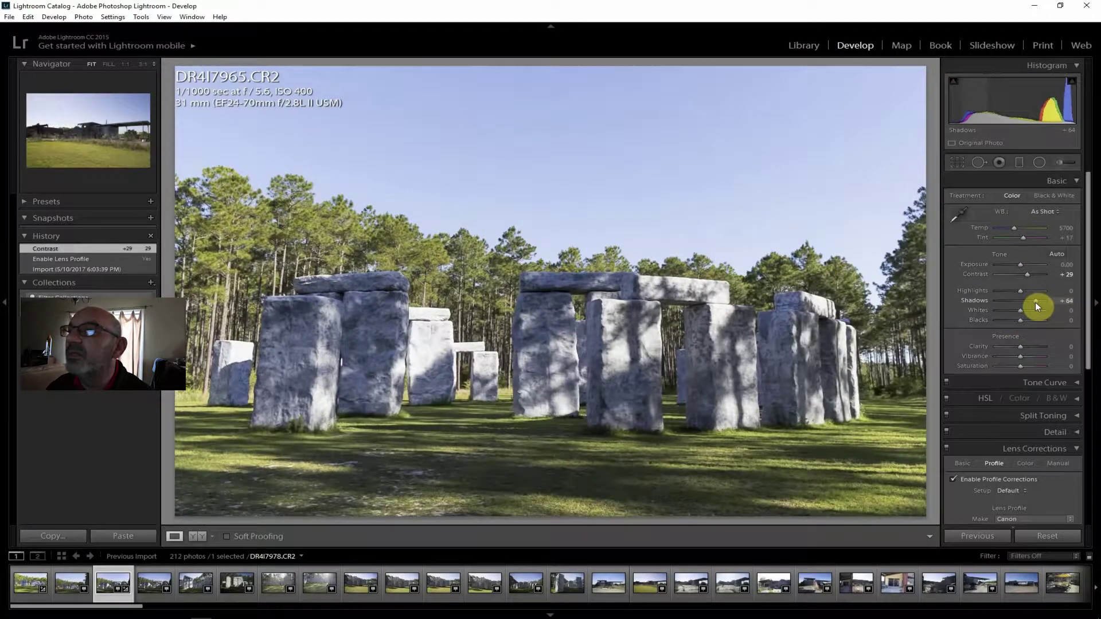
pyautogui.moveTo(1022, 291); pyautogui.dragTo(1008, 290)
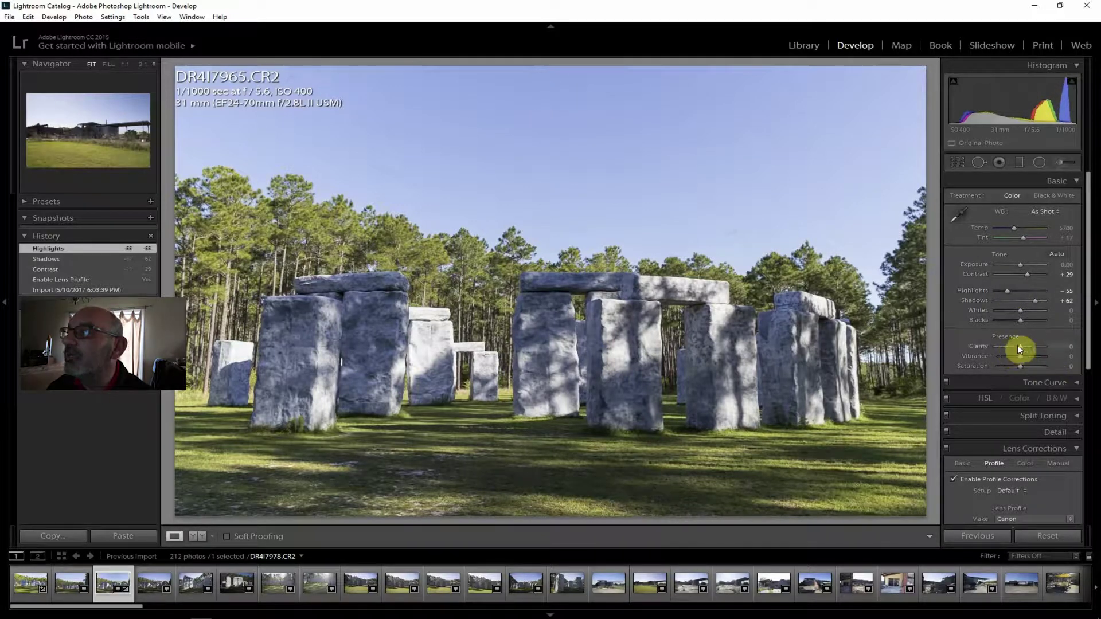
# - Set DR4I7965's Clarity to +26, Vibrance to +17, Saturation to +12 and Dehaze amount to +17
pyautogui.moveTo(1022, 345); pyautogui.dragTo(1022, 367)
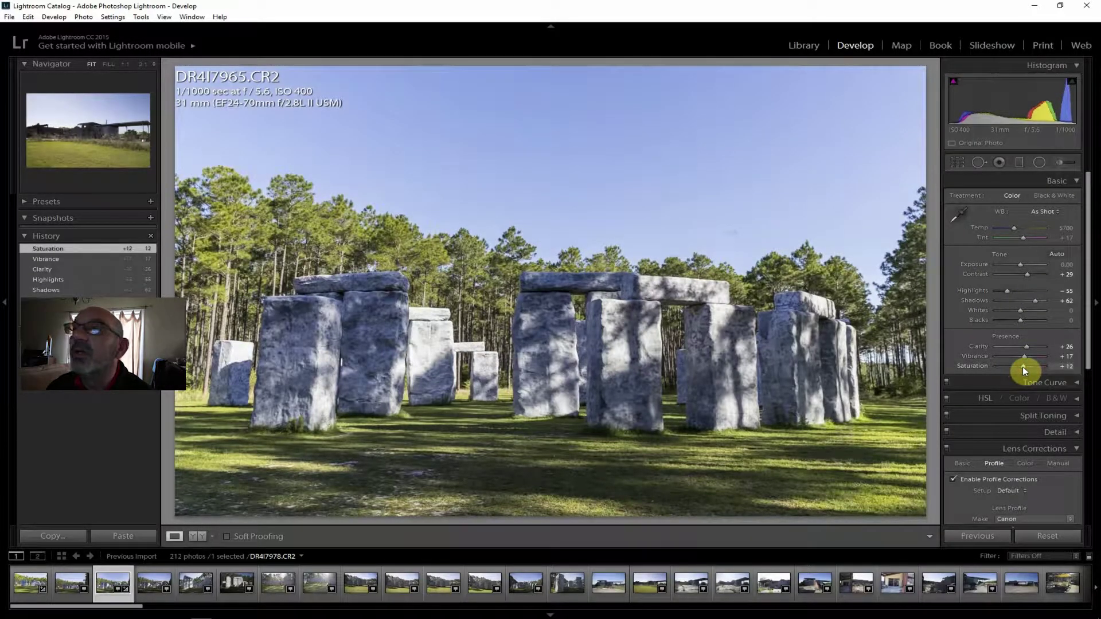
pyautogui.moveTo(1083, 332); pyautogui.dragTo(1024, 496)
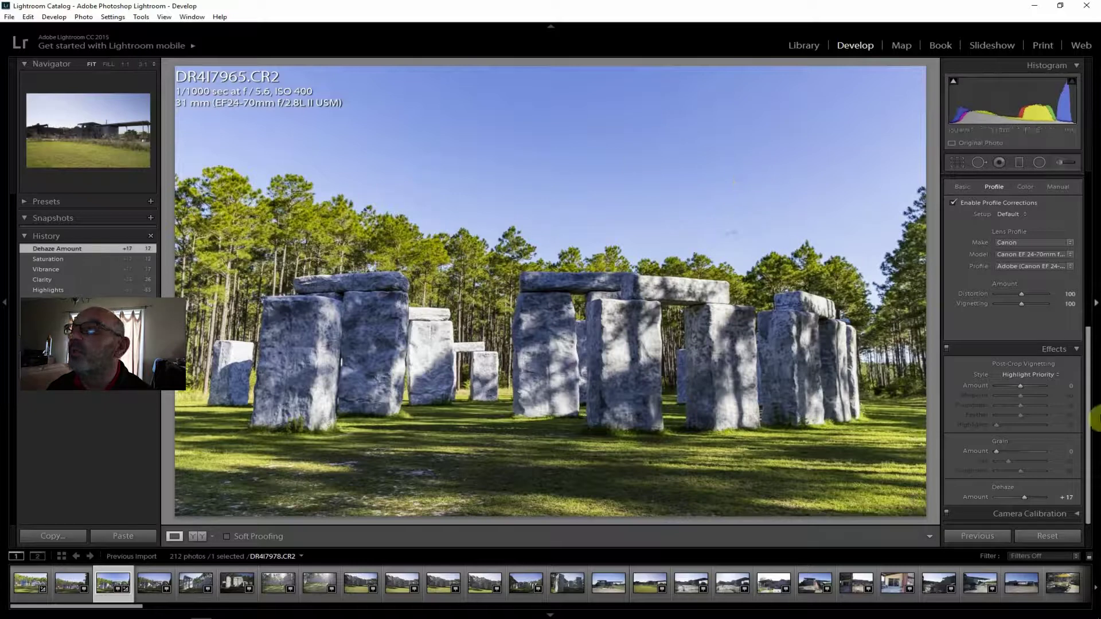
# - Refine DR4I7965's tones by setting Whites to −24, Shadows to +76 and Blacks to +21
pyautogui.moveTo(1088, 393); pyautogui.dragTo(1091, 157)
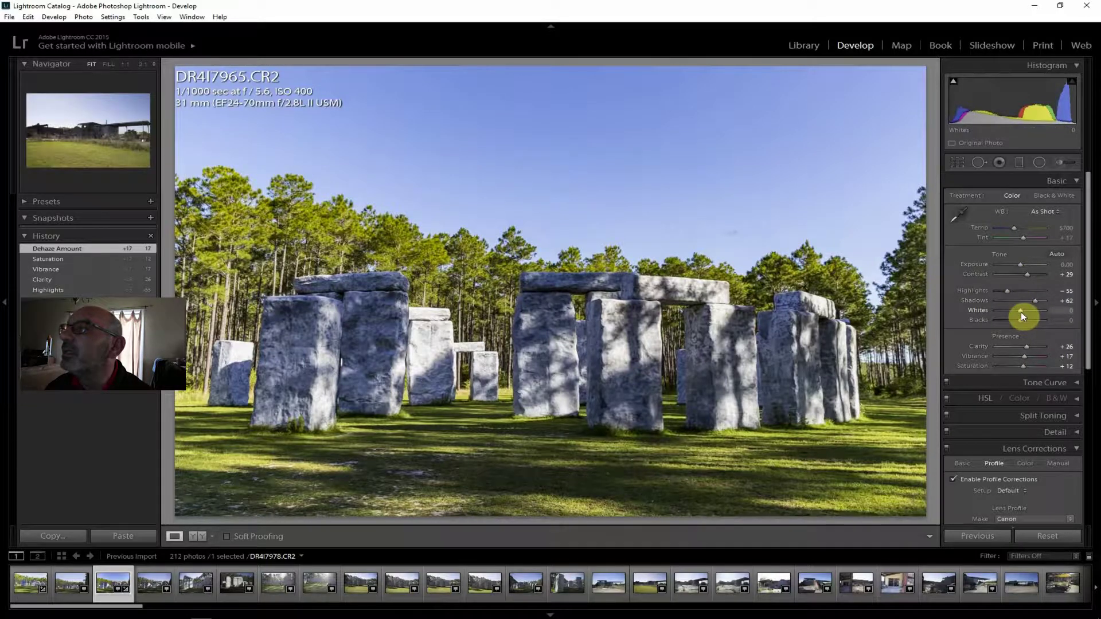
pyautogui.moveTo(1019, 311); pyautogui.dragTo(1012, 311)
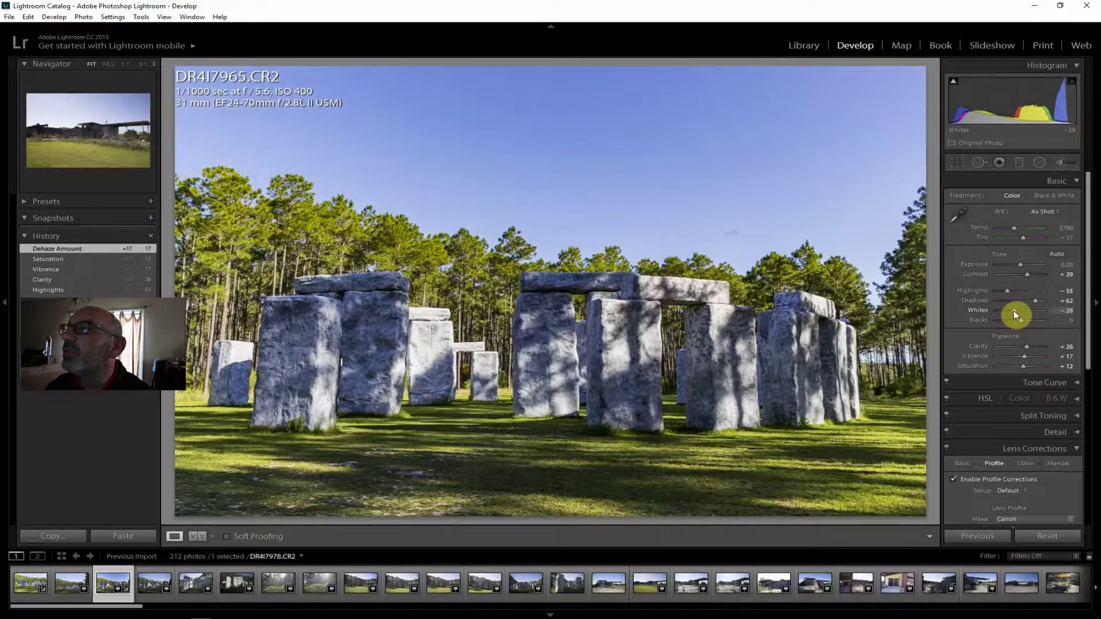
pyautogui.moveTo(1013, 310)
pyautogui.mouseDown()
pyautogui.moveTo(1038, 301)
pyautogui.moveTo(1037, 322)
pyautogui.moveTo(998, 322)
pyautogui.moveTo(1030, 322)
pyautogui.mouseUp()
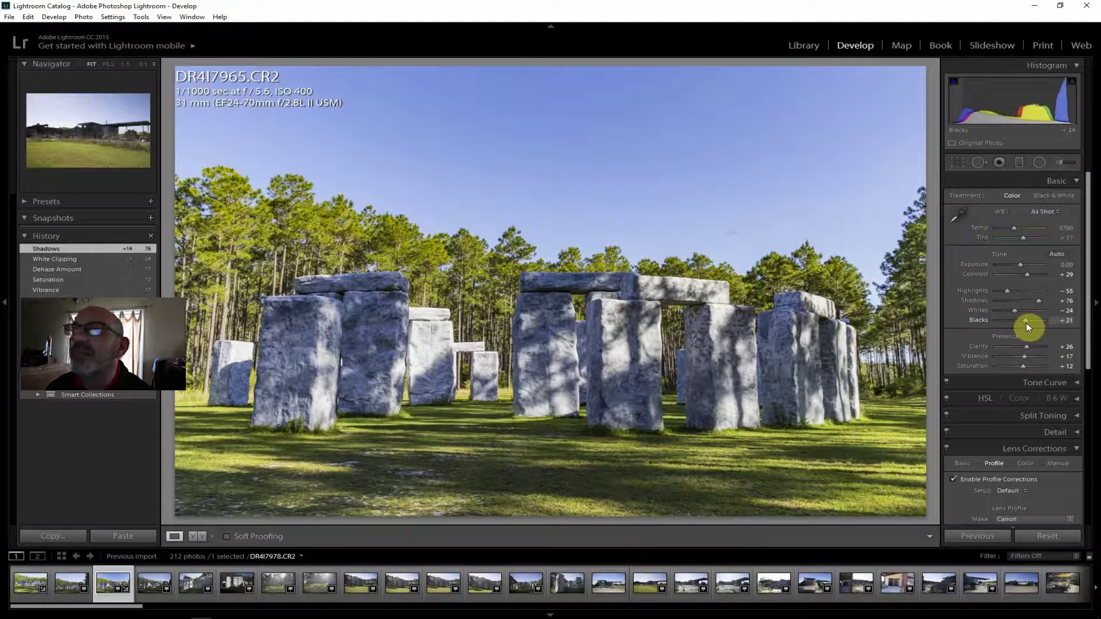
pyautogui.moveTo(1026, 323); pyautogui.dragTo(1026, 322)
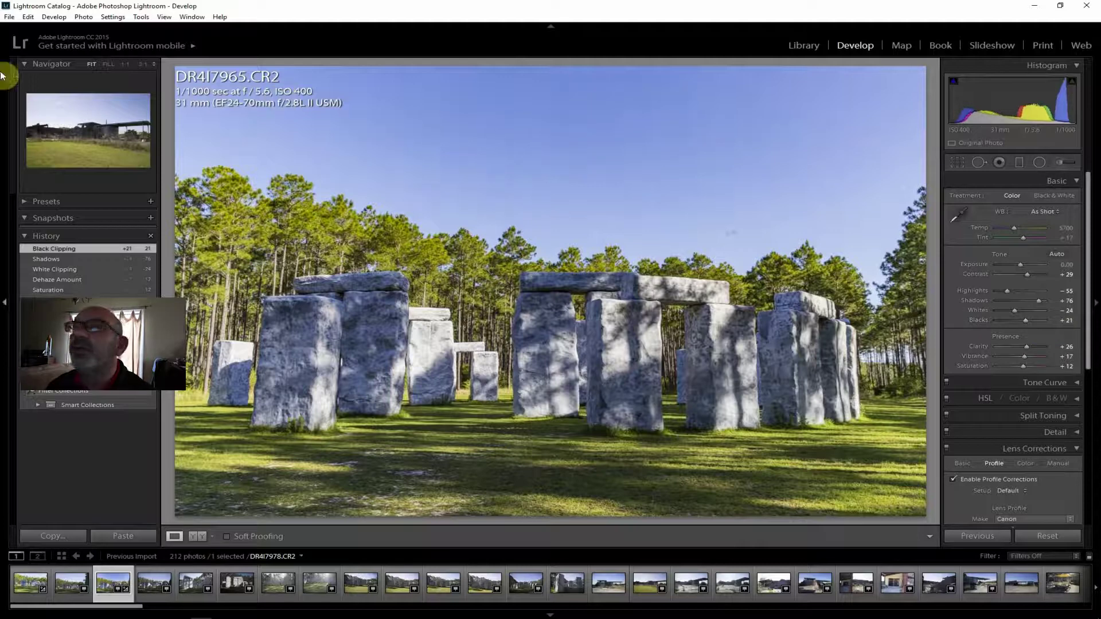
# - Export the edited DR4I7965 photo to the J:\ToPost folder using the existing export settings
pyautogui.click(10, 16)
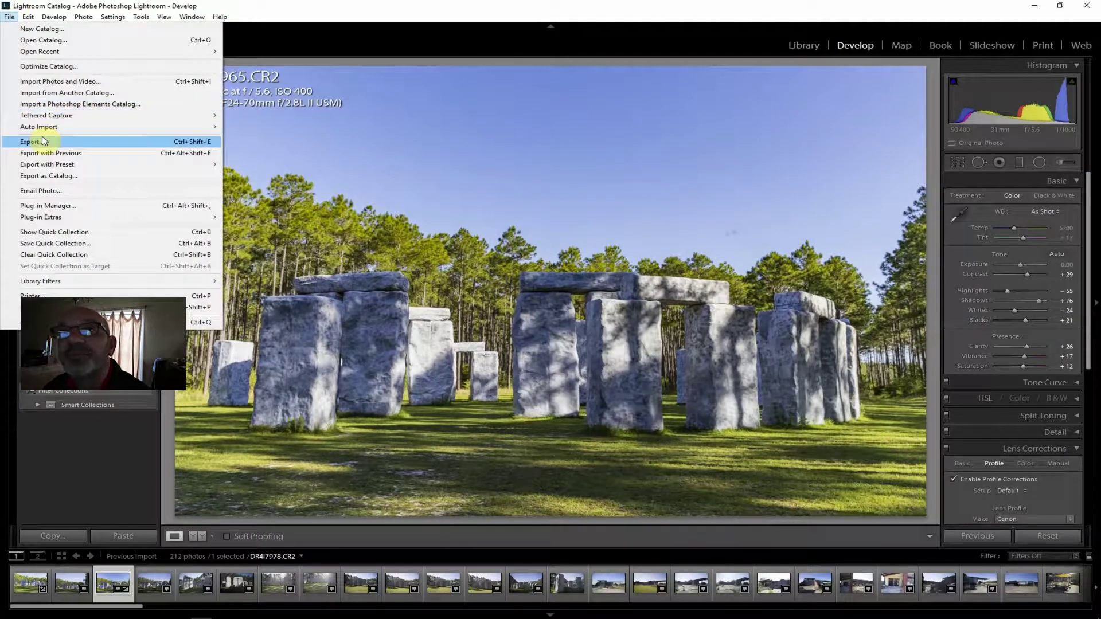
pyautogui.click(43, 141)
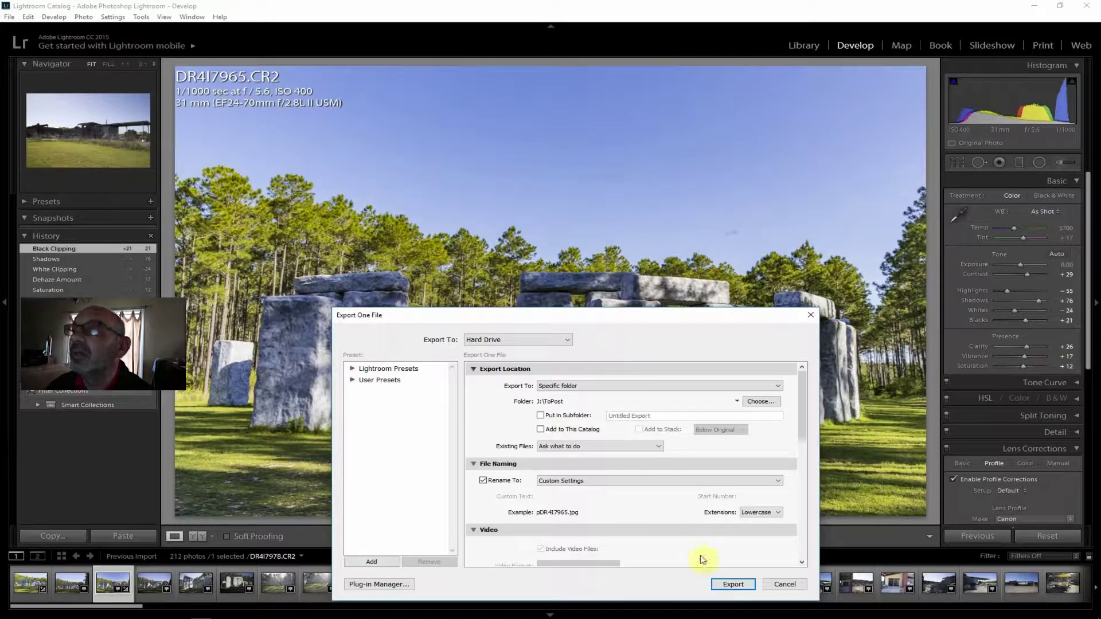
pyautogui.click(733, 584)
# - Review the unedited stone circle photos from DR4I7967.CR2 onward, comparing similar shots, and return to DR4I7973.CR2
pyautogui.click(191, 585)
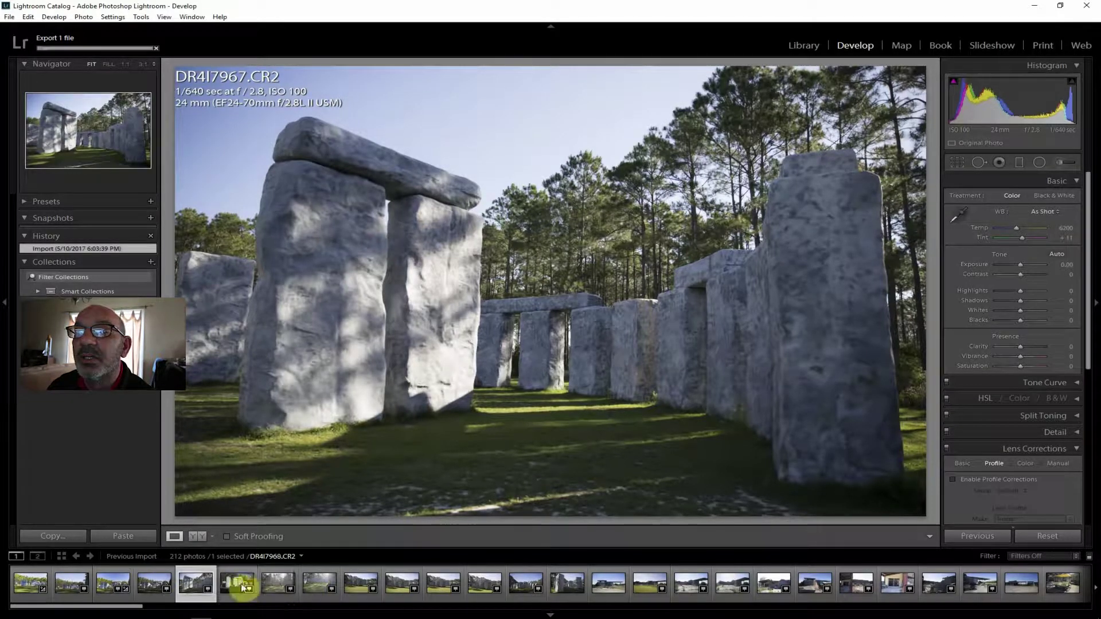
pyautogui.click(233, 581)
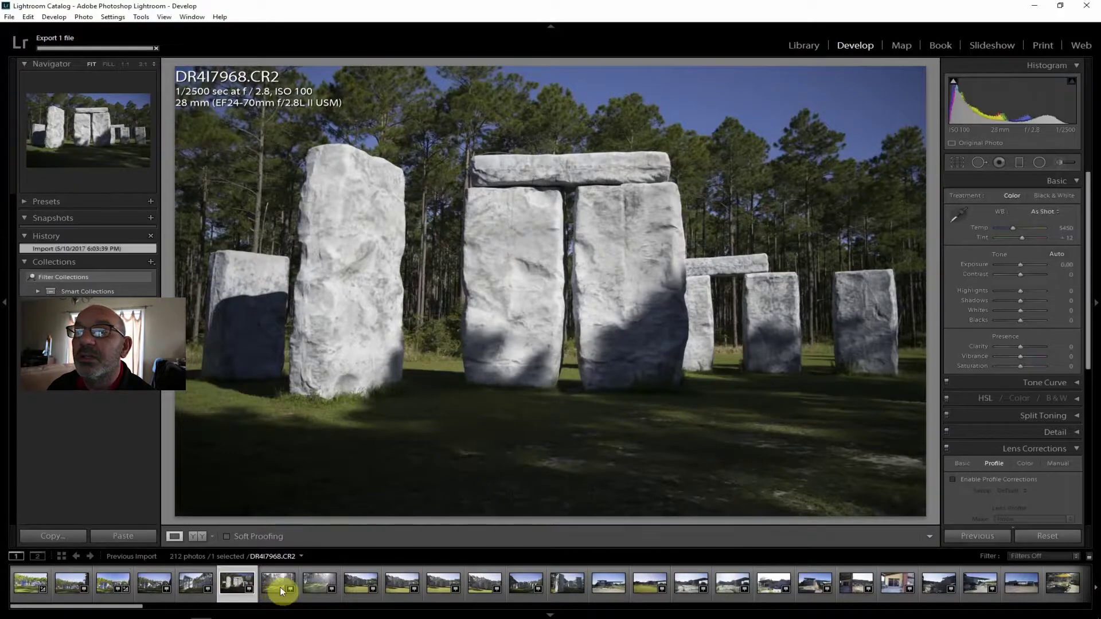
pyautogui.click(277, 582)
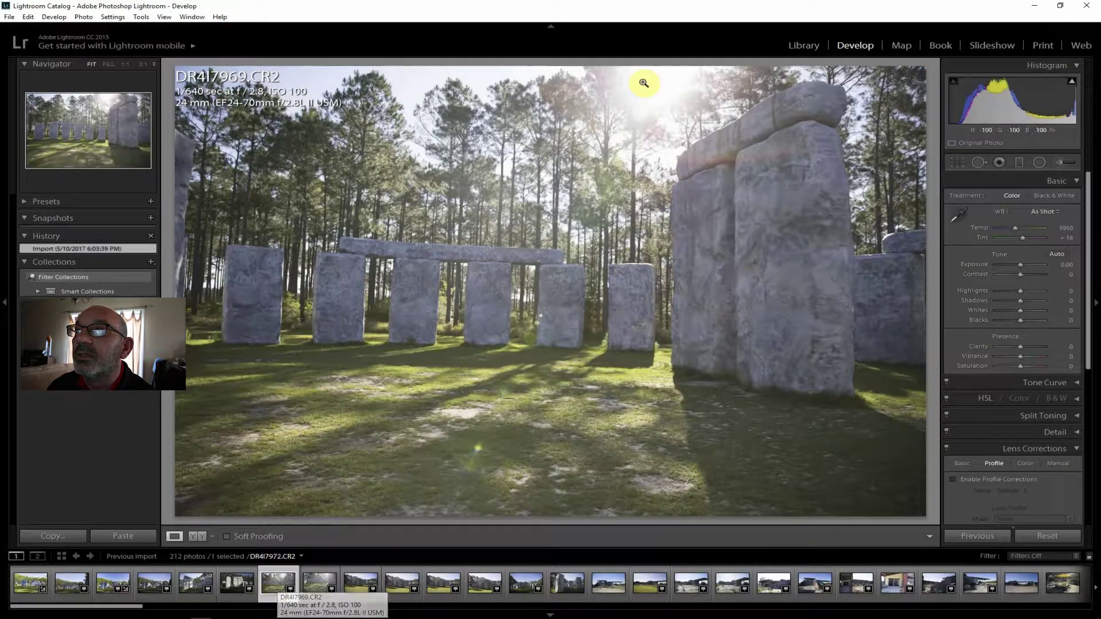
pyautogui.click(319, 582)
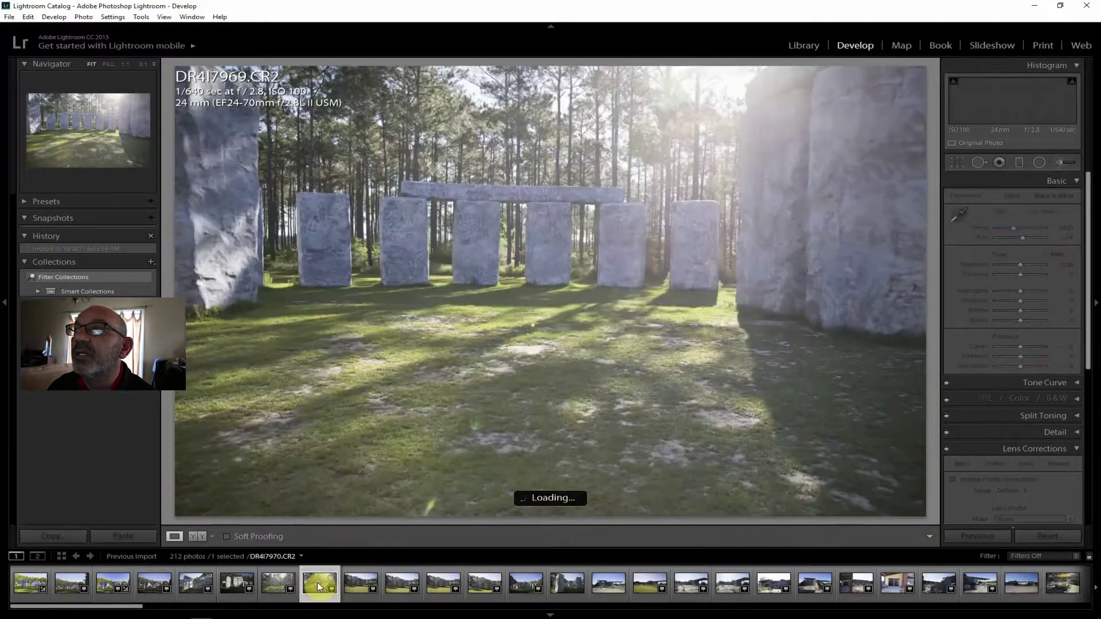
pyautogui.click(356, 586)
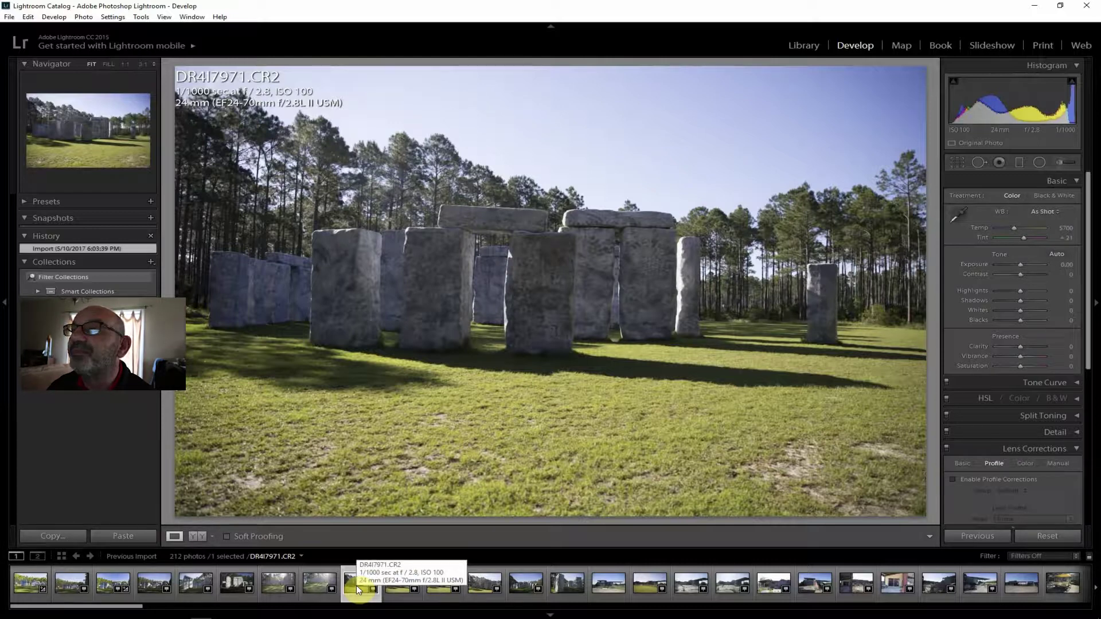
pyautogui.click(394, 585)
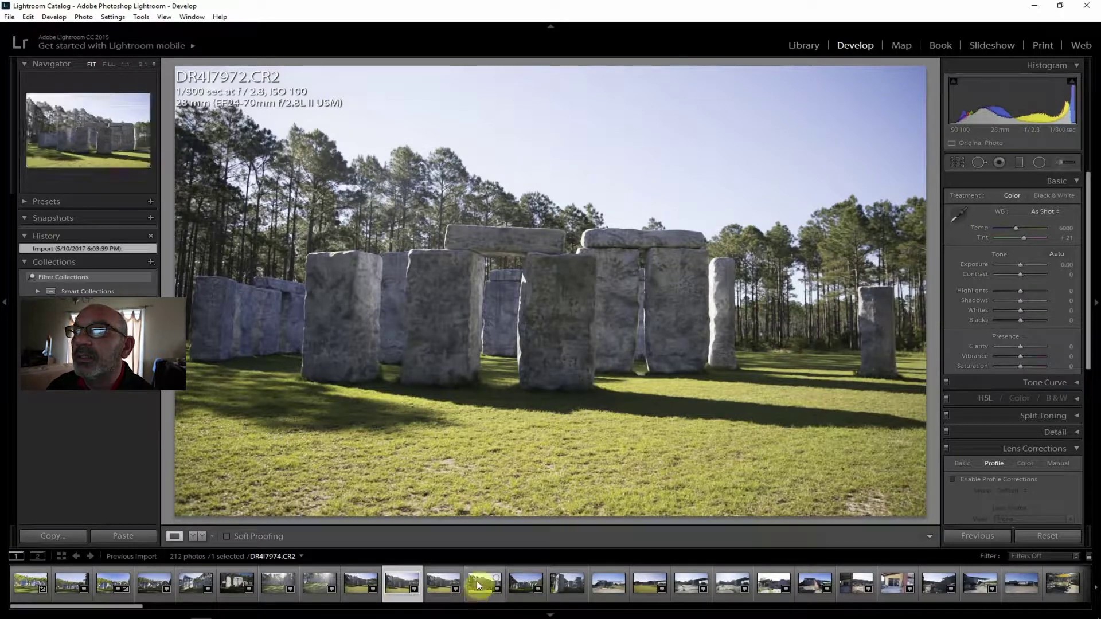
pyautogui.click(479, 584)
pyautogui.click(437, 583)
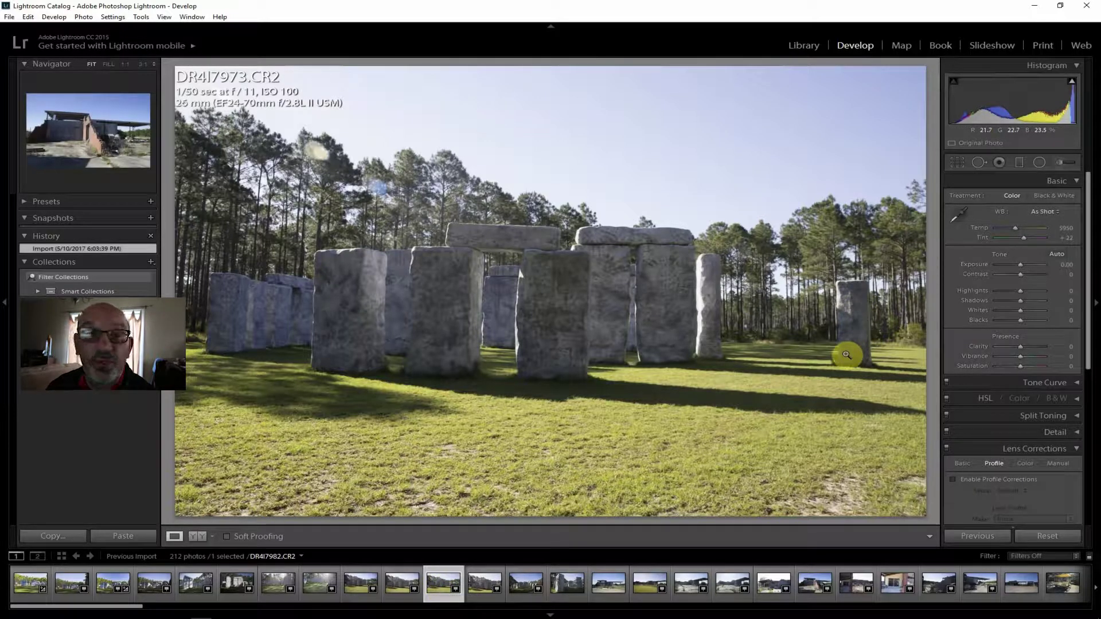
pyautogui.click(479, 576)
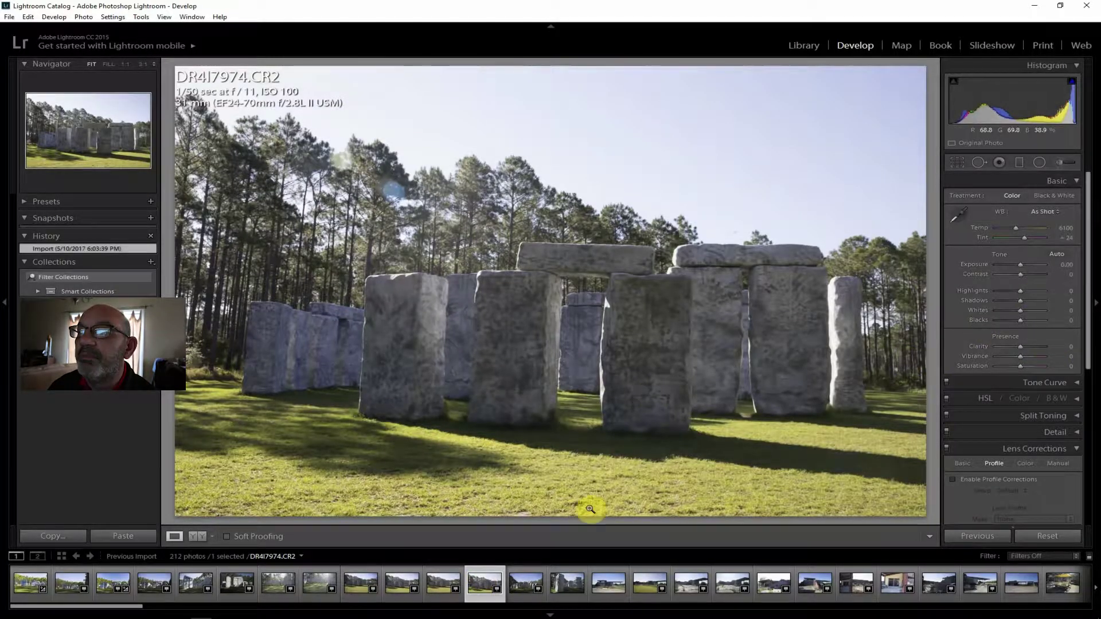
pyautogui.click(524, 583)
pyautogui.click(562, 584)
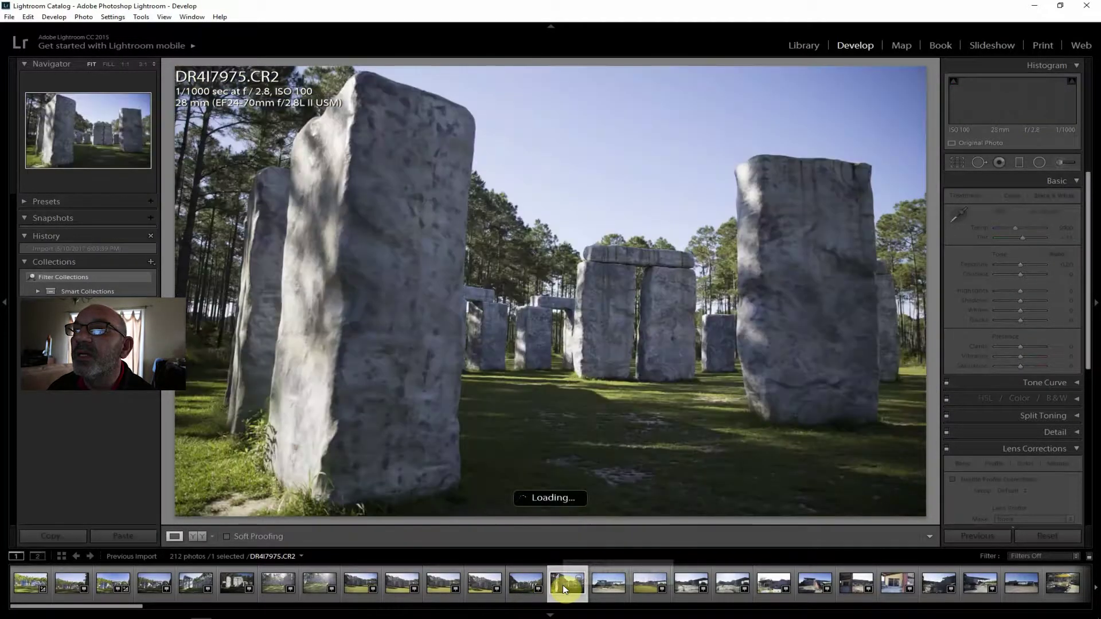
pyautogui.click(443, 580)
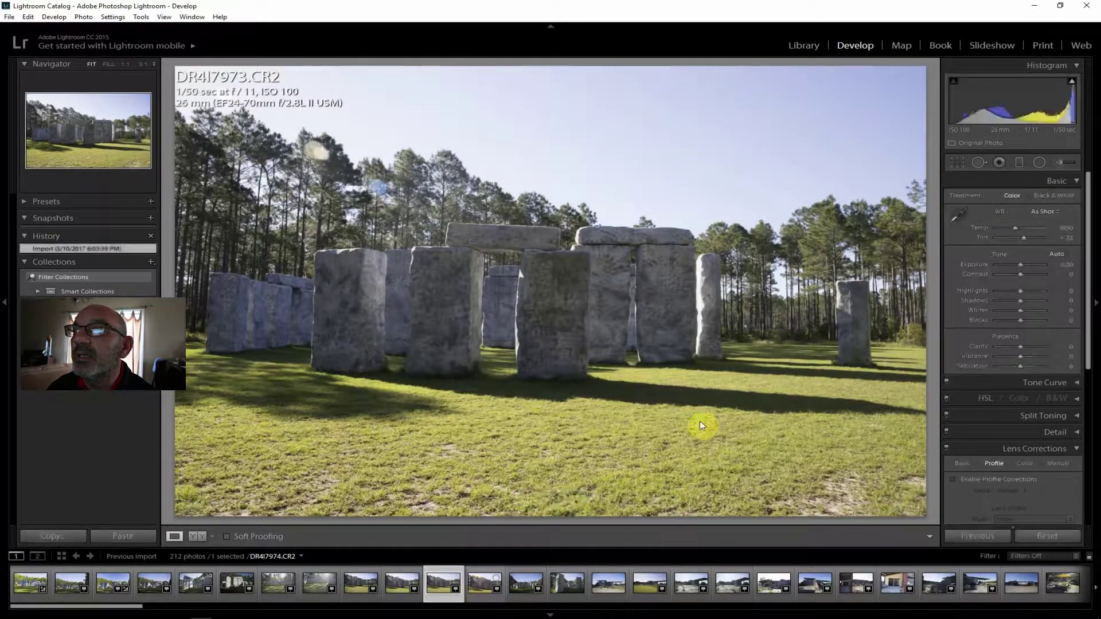
# - Compare stone circle shots DR4I7972.CR2 and DR4I7973.CR2, and select DR4I7972.CR2 for editing
pyautogui.click(394, 583)
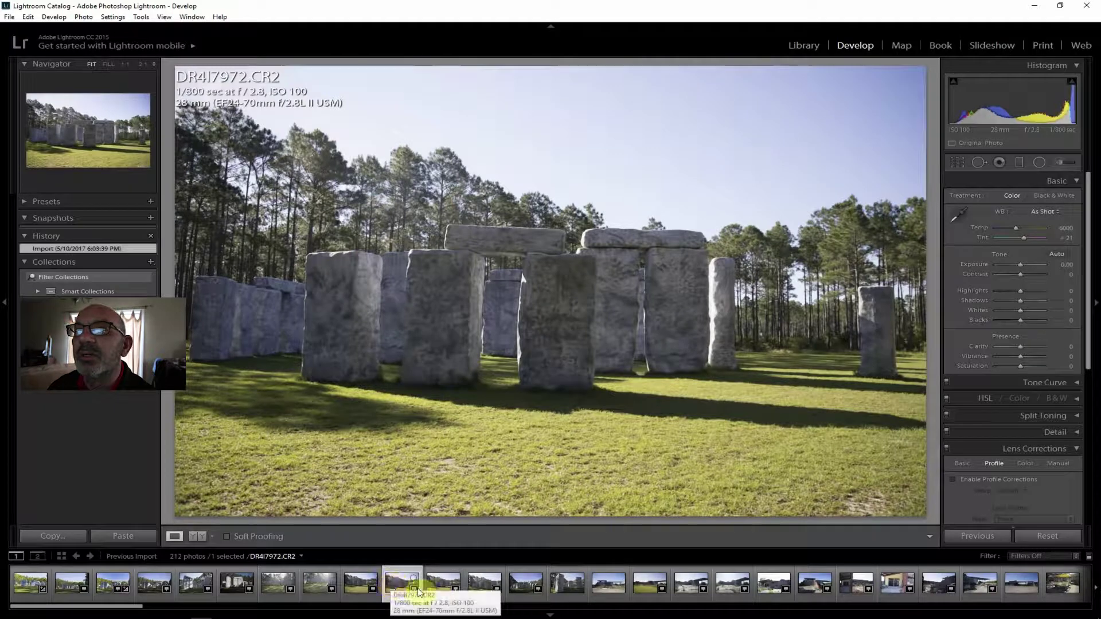
pyautogui.click(442, 585)
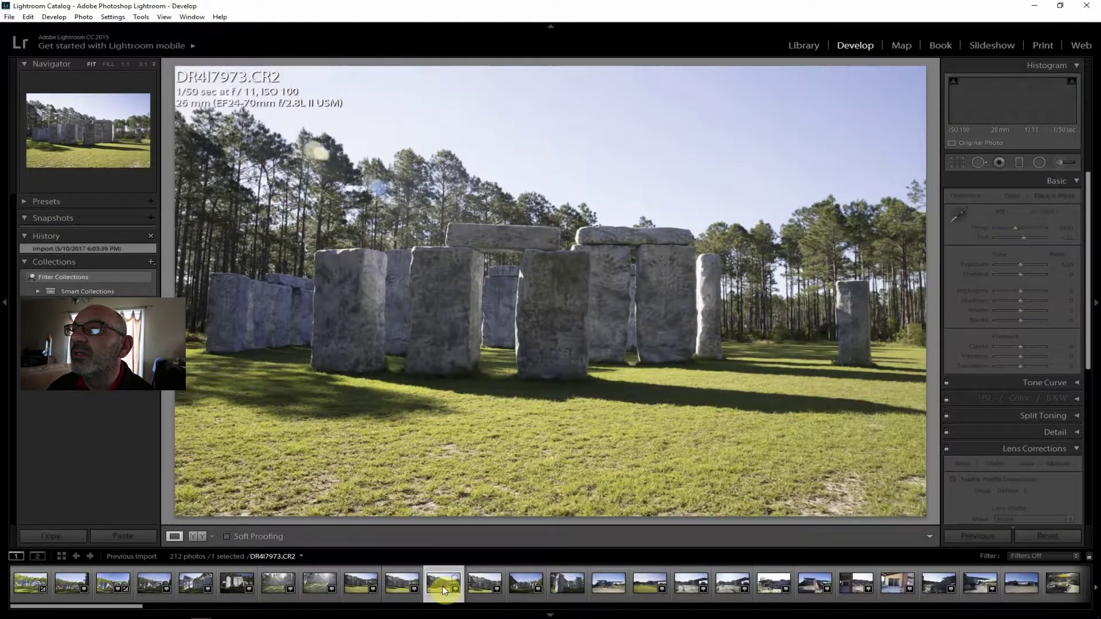
pyautogui.click(398, 584)
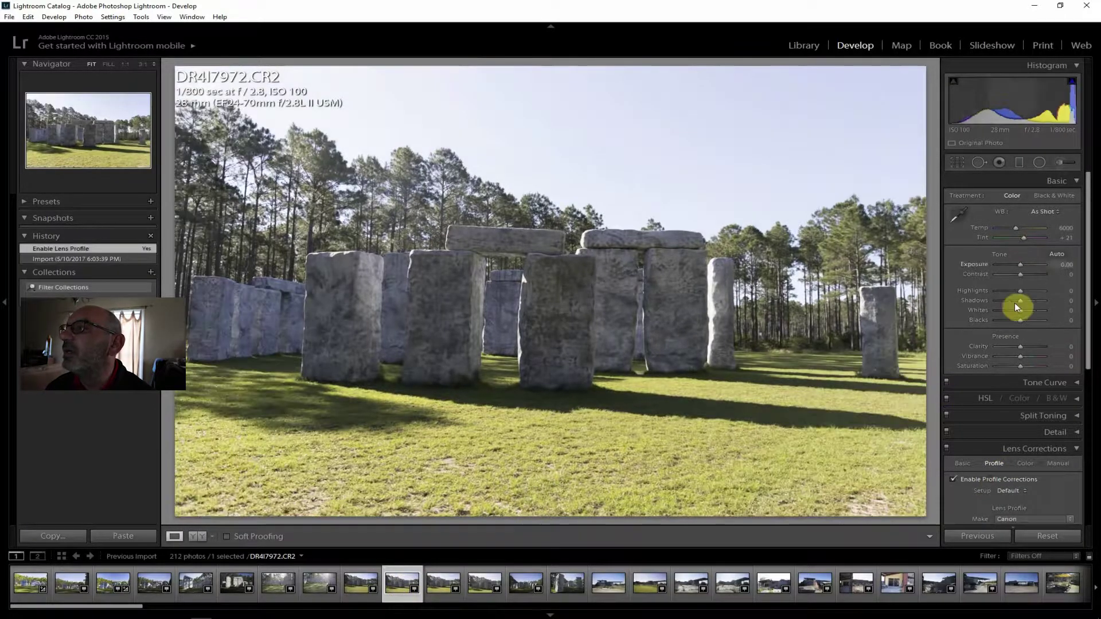
# - Enable DR4I7972's lens profile corrections and set Contrast to +29, Highlights to −79, Shadows to +62, Whites to −52 and Clarity to +31
pyautogui.moveTo(1020, 301)
pyautogui.mouseDown()
pyautogui.moveTo(1035, 304)
pyautogui.moveTo(999, 288)
pyautogui.moveTo(1018, 310)
pyautogui.moveTo(1006, 309)
pyautogui.mouseUp()
pyautogui.moveTo(1019, 346); pyautogui.dragTo(1027, 345)
pyautogui.moveTo(1019, 277); pyautogui.dragTo(1024, 273)
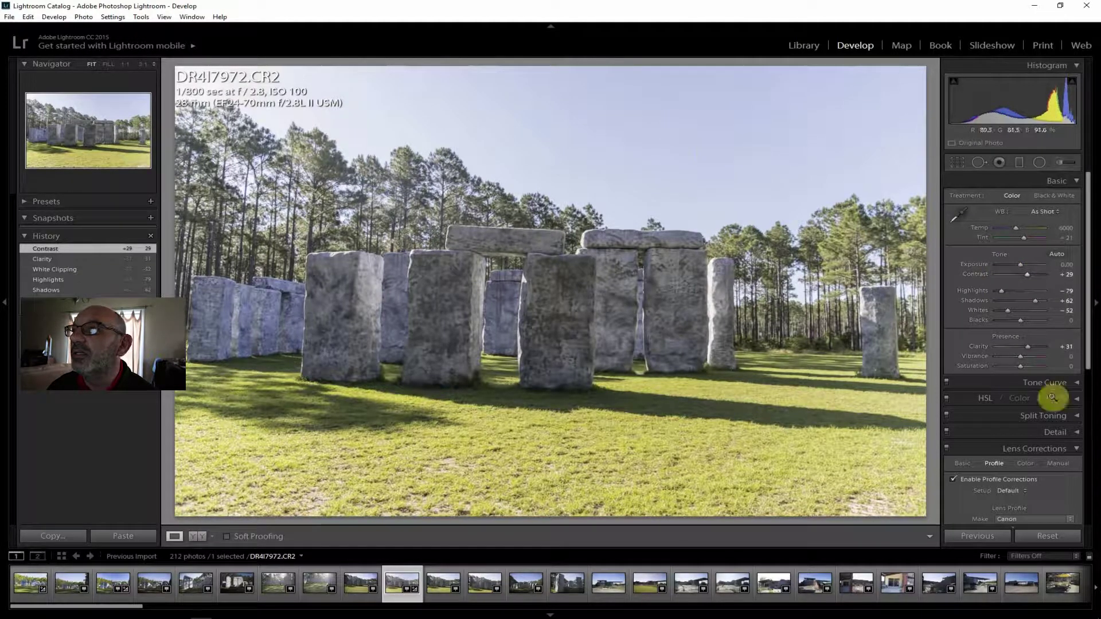
# - Set DR4I7972's Vibrance to +12, Saturation to +10 and Dehaze amount to +43
pyautogui.moveTo(1024, 355)
pyautogui.mouseDown()
pyautogui.moveTo(1024, 366)
pyautogui.moveTo(1021, 355)
pyautogui.mouseUp()
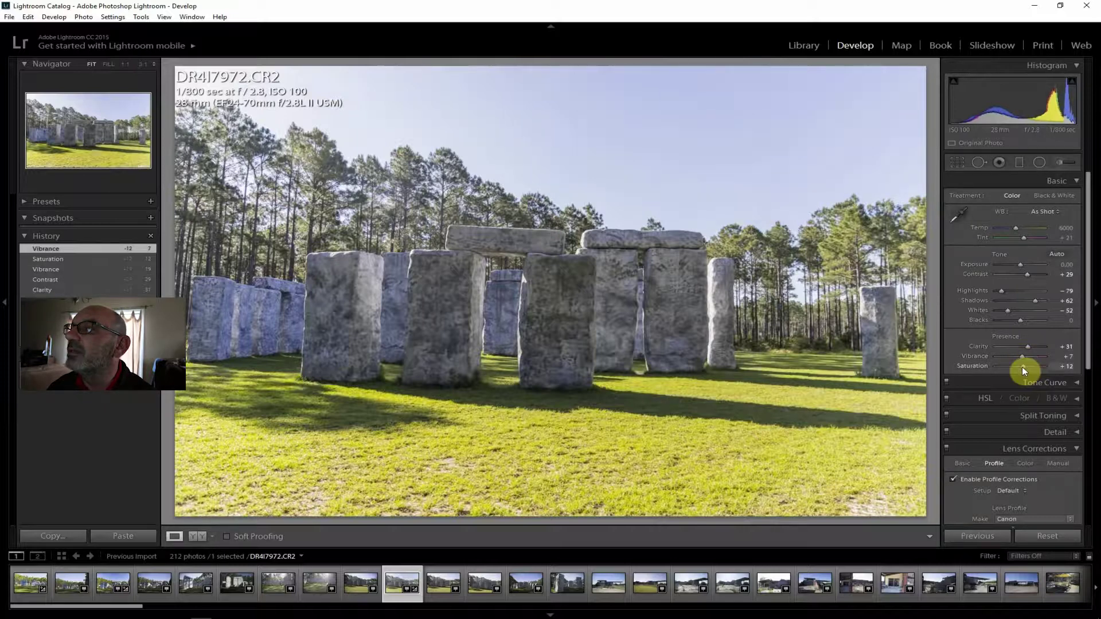
pyautogui.moveTo(1025, 368); pyautogui.dragTo(1022, 357)
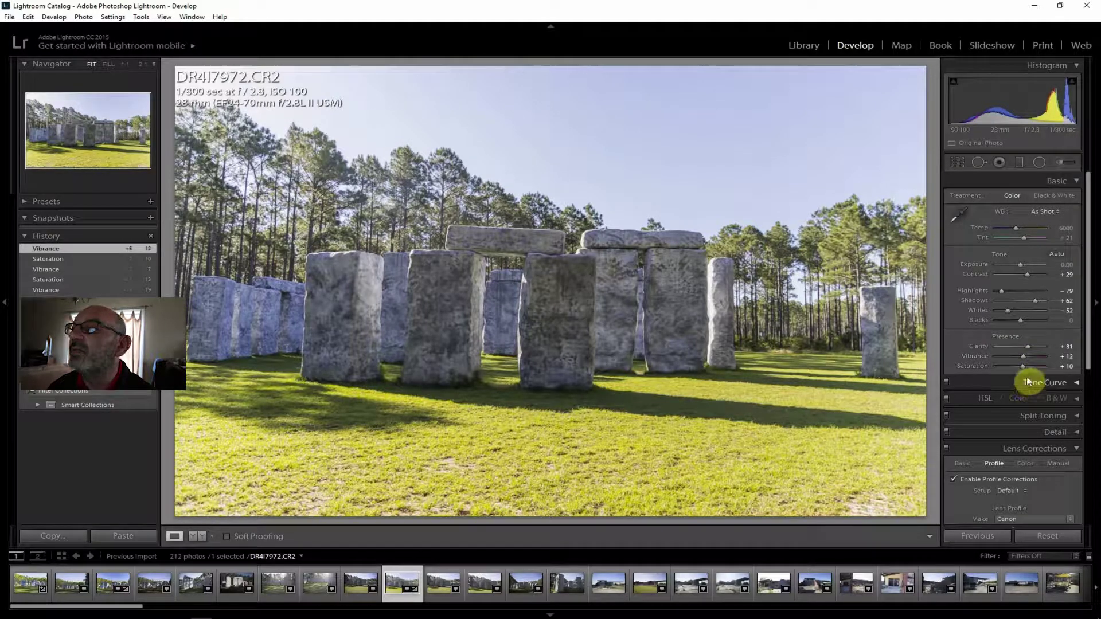
pyautogui.moveTo(1084, 315); pyautogui.dragTo(1084, 469)
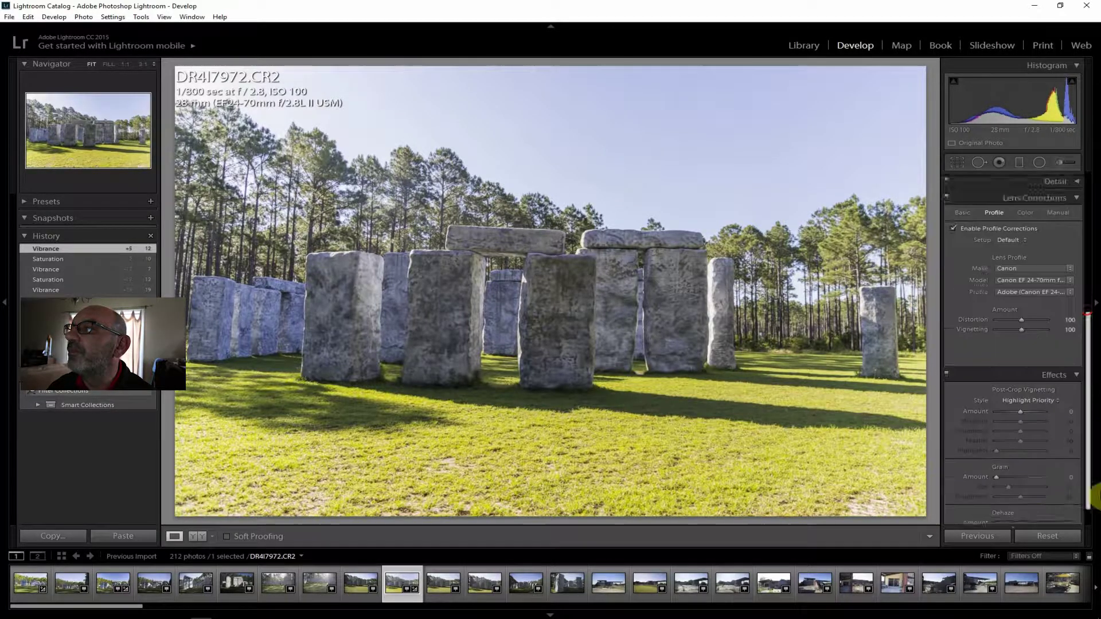
pyautogui.moveTo(1021, 496); pyautogui.dragTo(1029, 497)
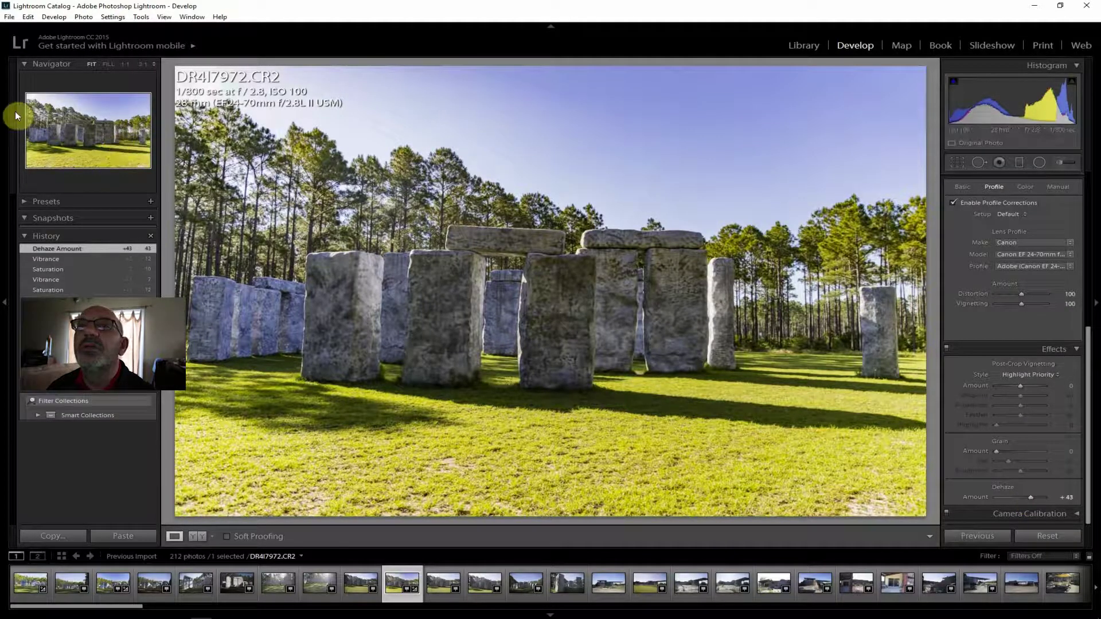
# - Export the edited DR4I7972 photo to the J:\ToPost folder using the existing export settings
pyautogui.click(14, 20)
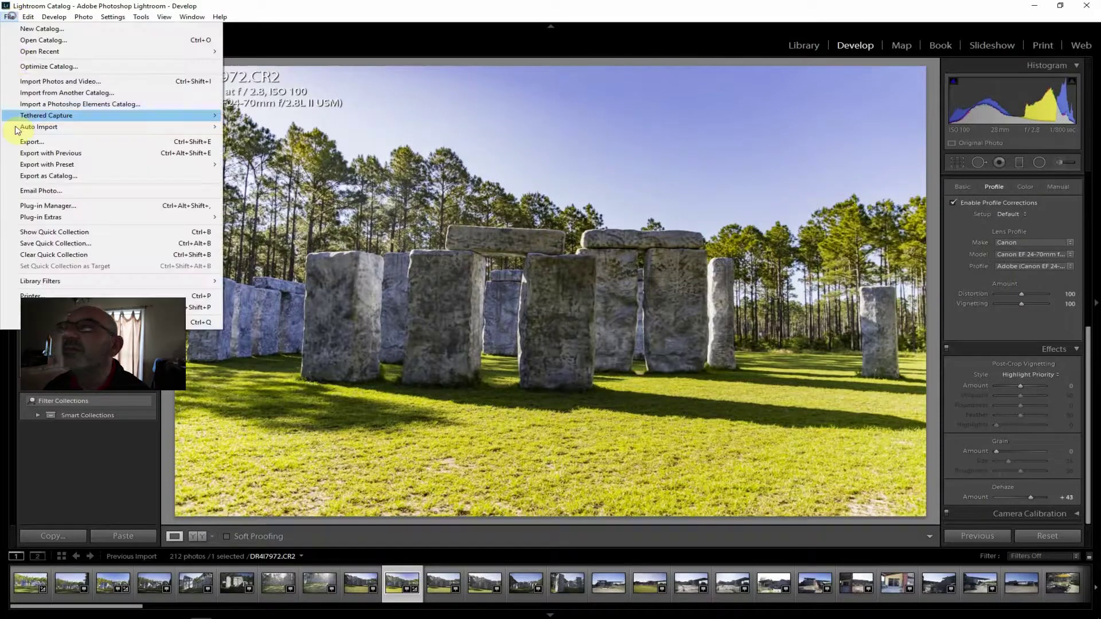
pyautogui.click(41, 142)
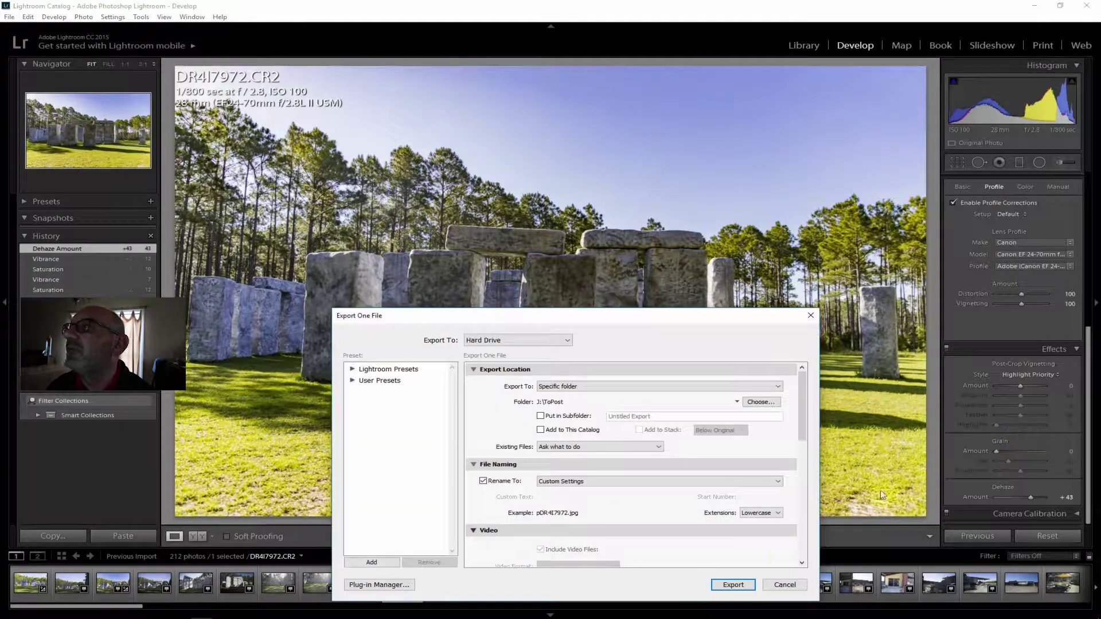
pyautogui.click(726, 583)
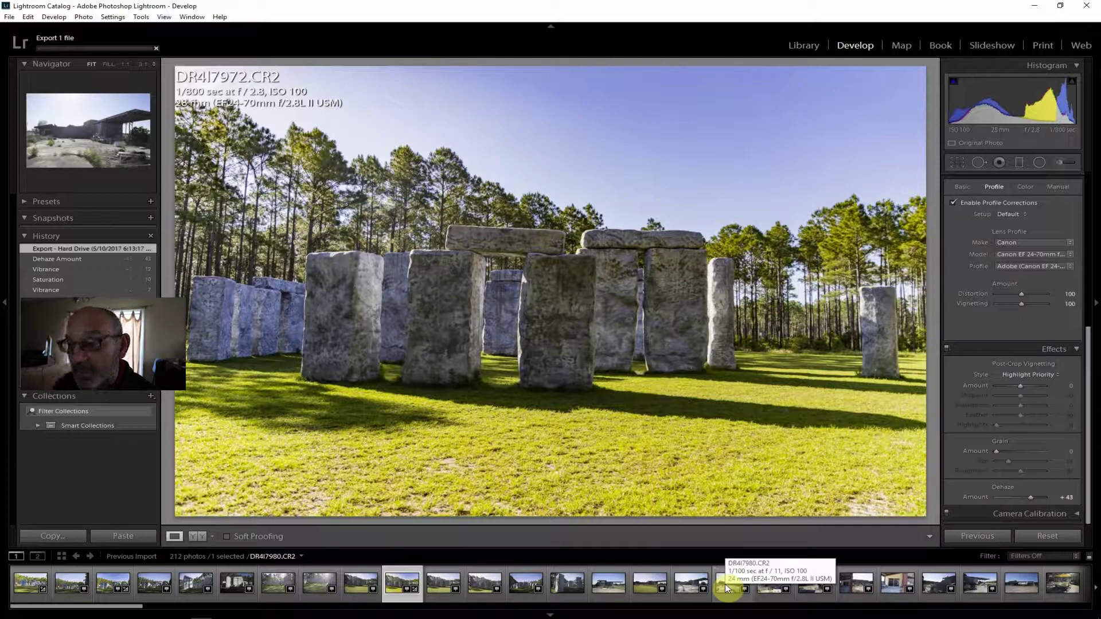
# - Review the abandoned building photos from DR4I7977.CR2 through DR4I7987.CR2 for shots worth editing
pyautogui.click(610, 583)
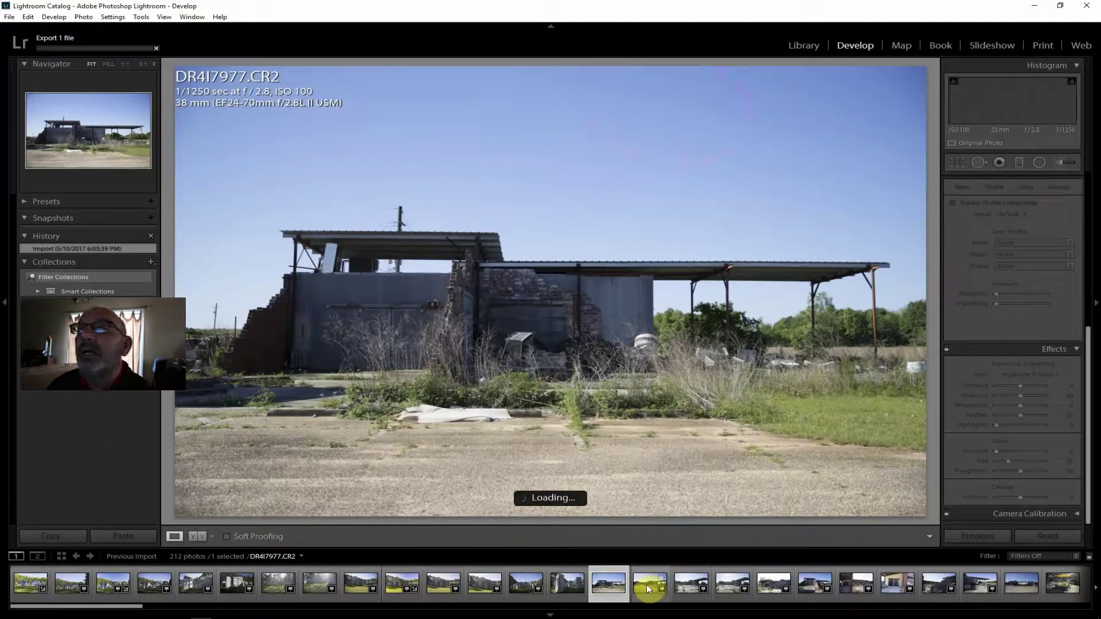
pyautogui.click(688, 587)
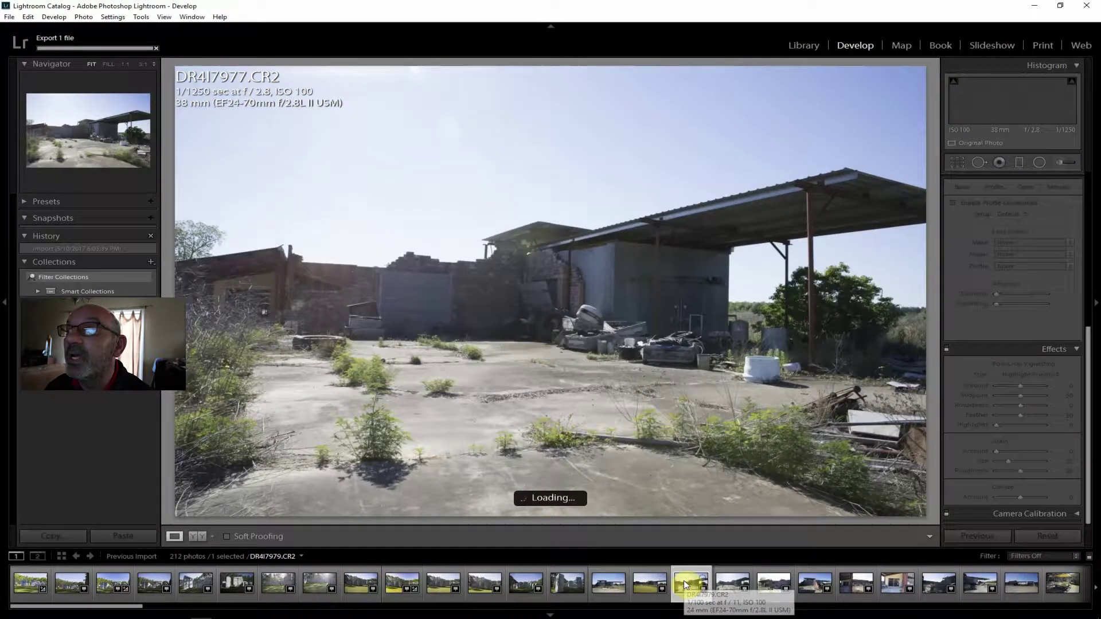
pyautogui.click(724, 581)
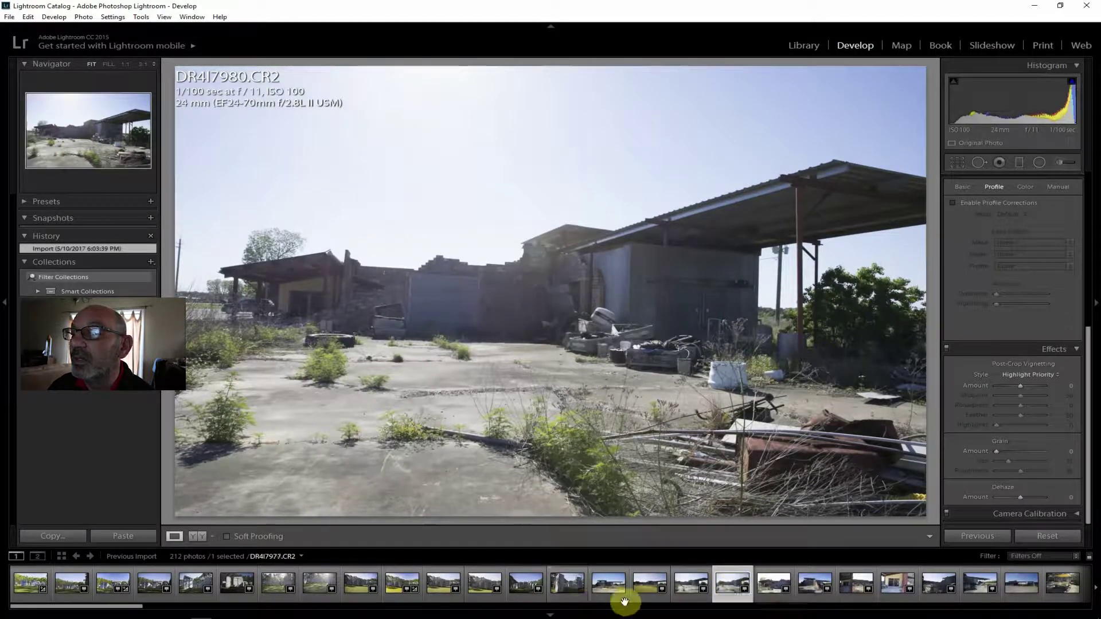
pyautogui.click(609, 586)
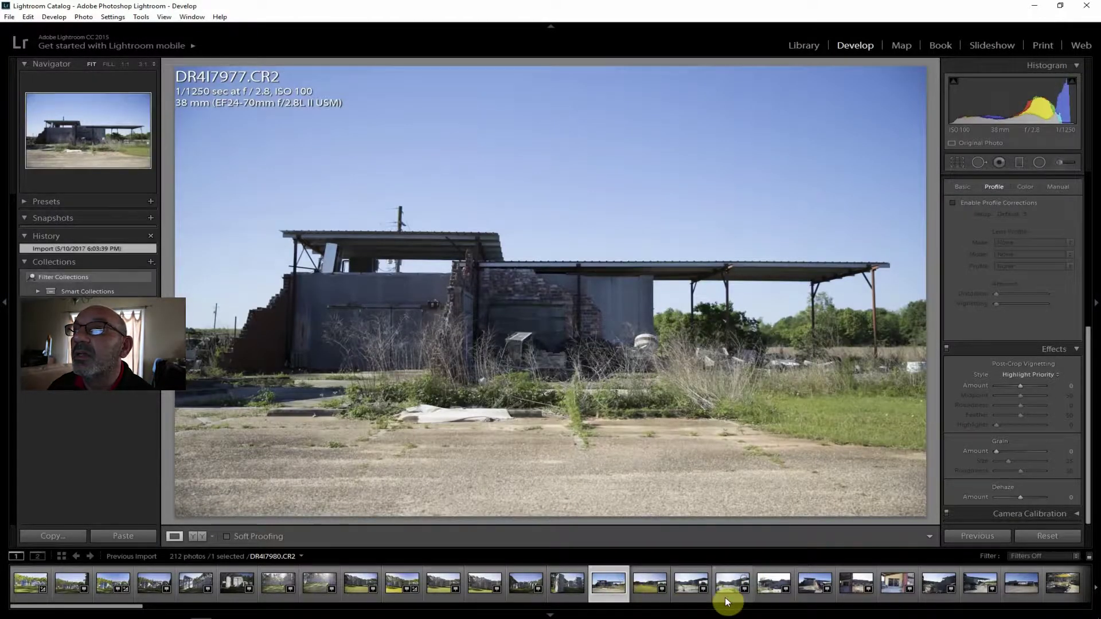
pyautogui.click(766, 585)
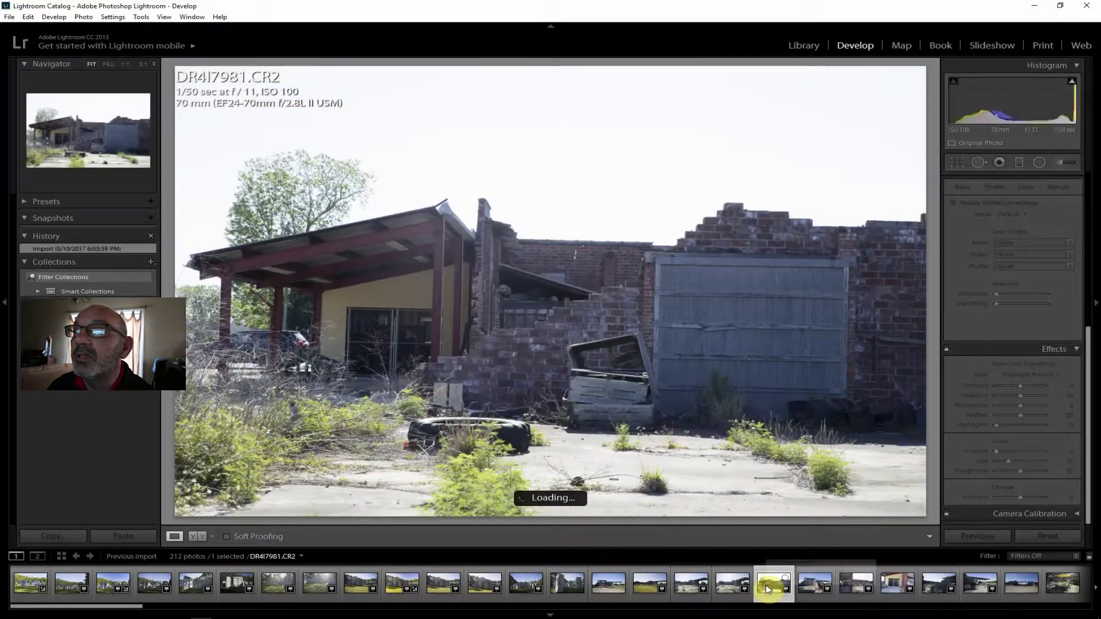
pyautogui.click(813, 586)
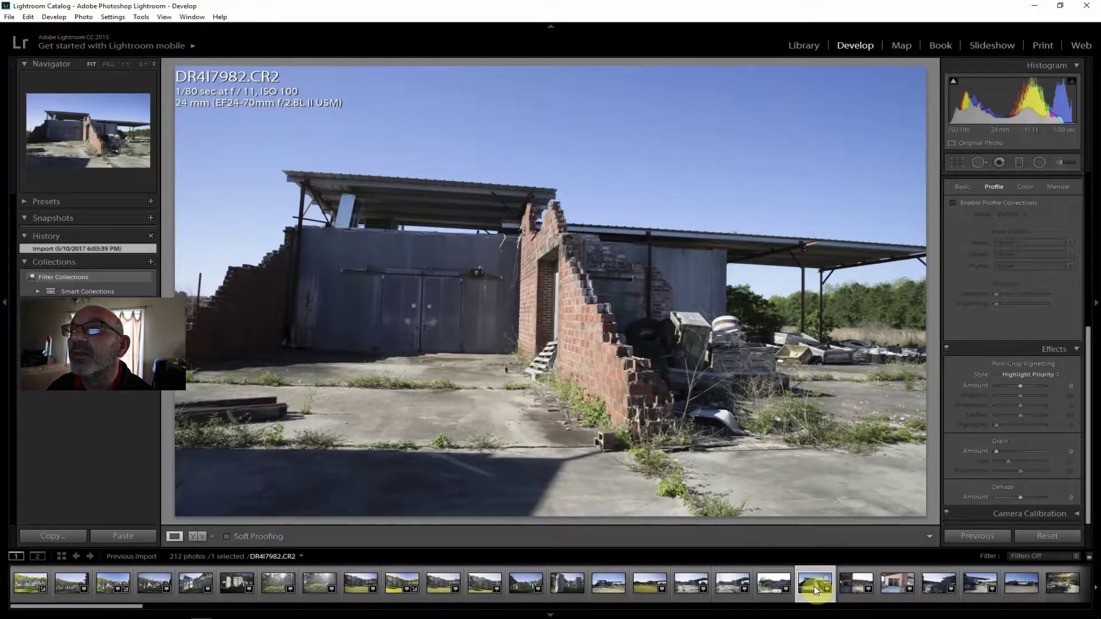
pyautogui.click(851, 584)
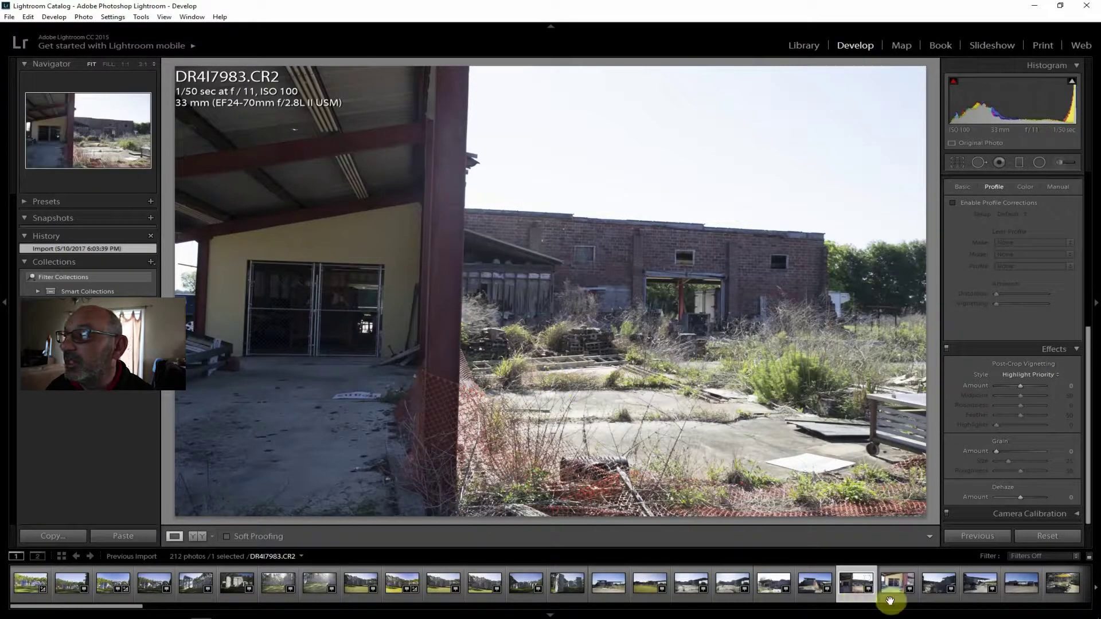
pyautogui.click(892, 587)
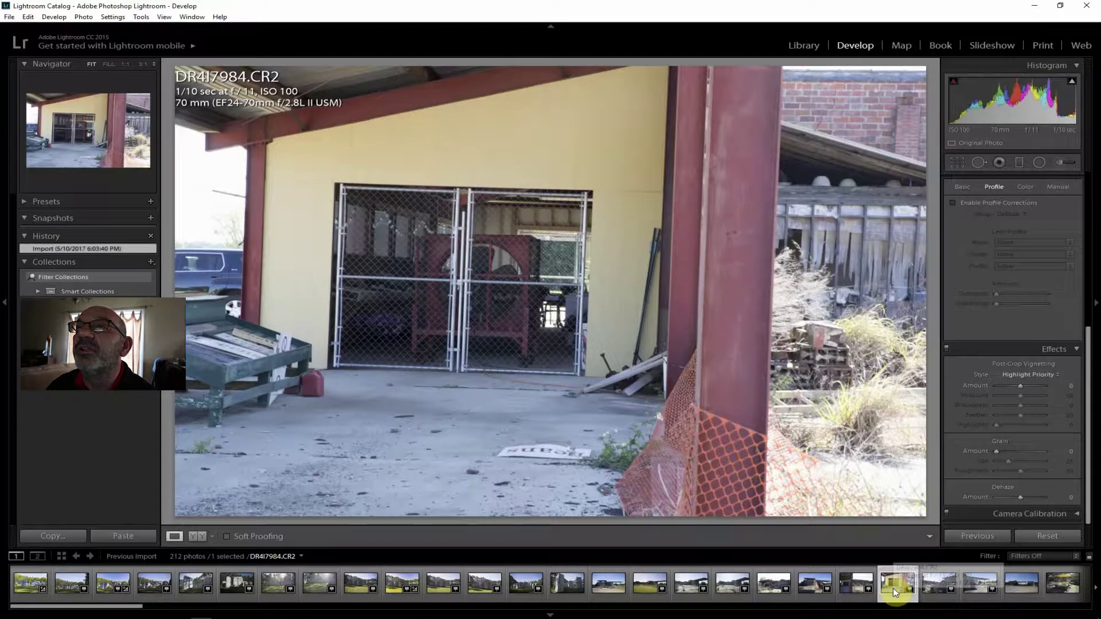
pyautogui.click(940, 588)
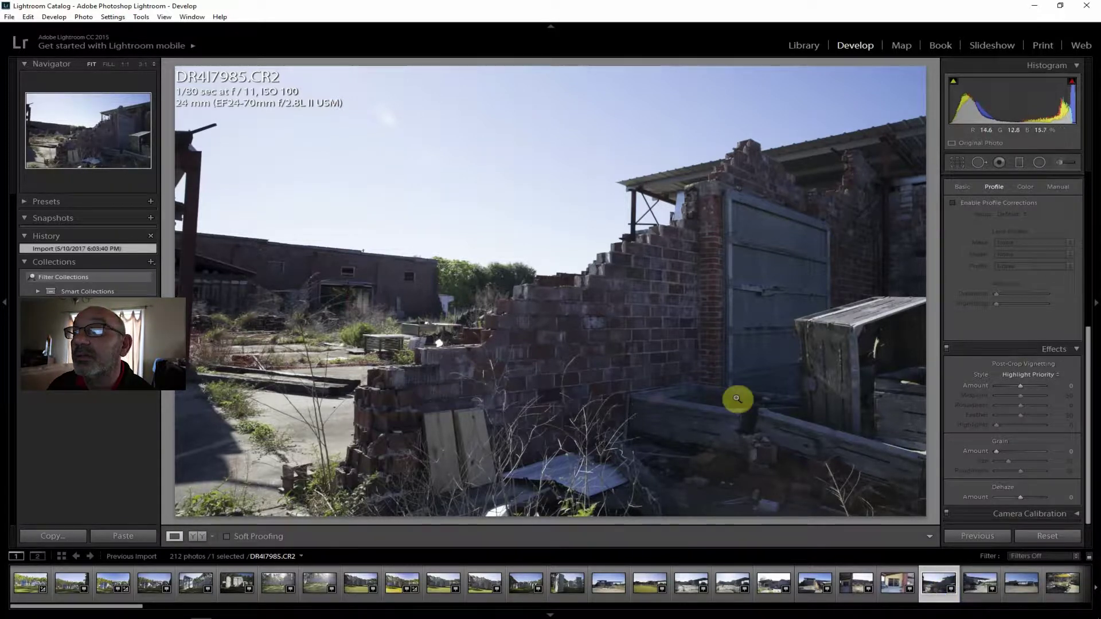
pyautogui.click(961, 585)
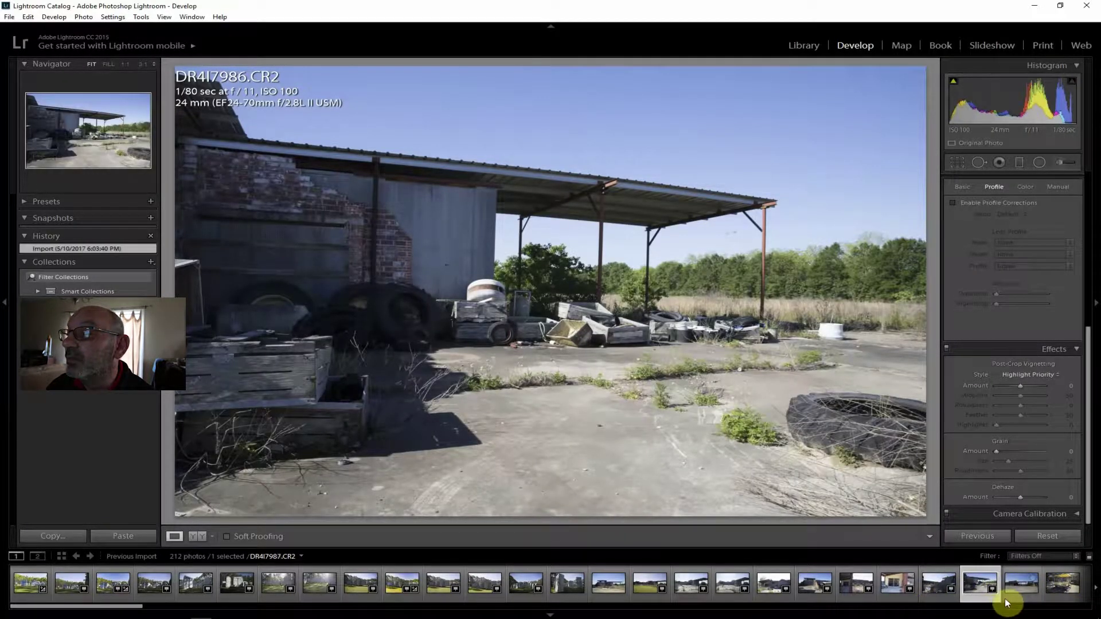
pyautogui.click(1027, 584)
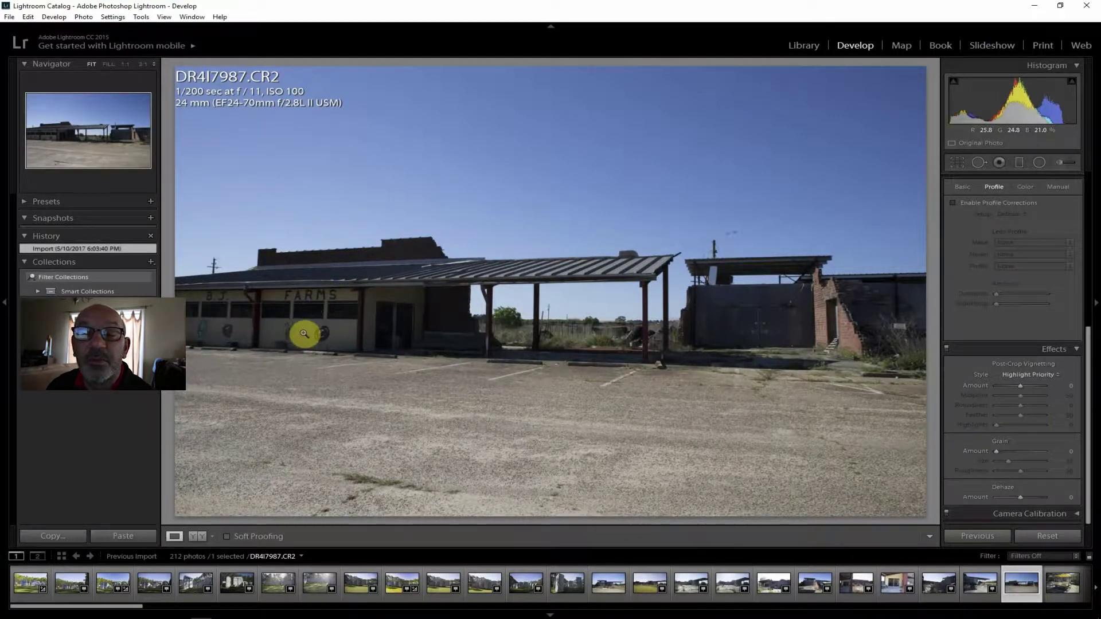
# - Review the yellow rail cart photos DR4I7988.CR2 and DR4I7989.CR2 and the vertical clock tower photo DR4I7990.CR2
pyautogui.click(1061, 584)
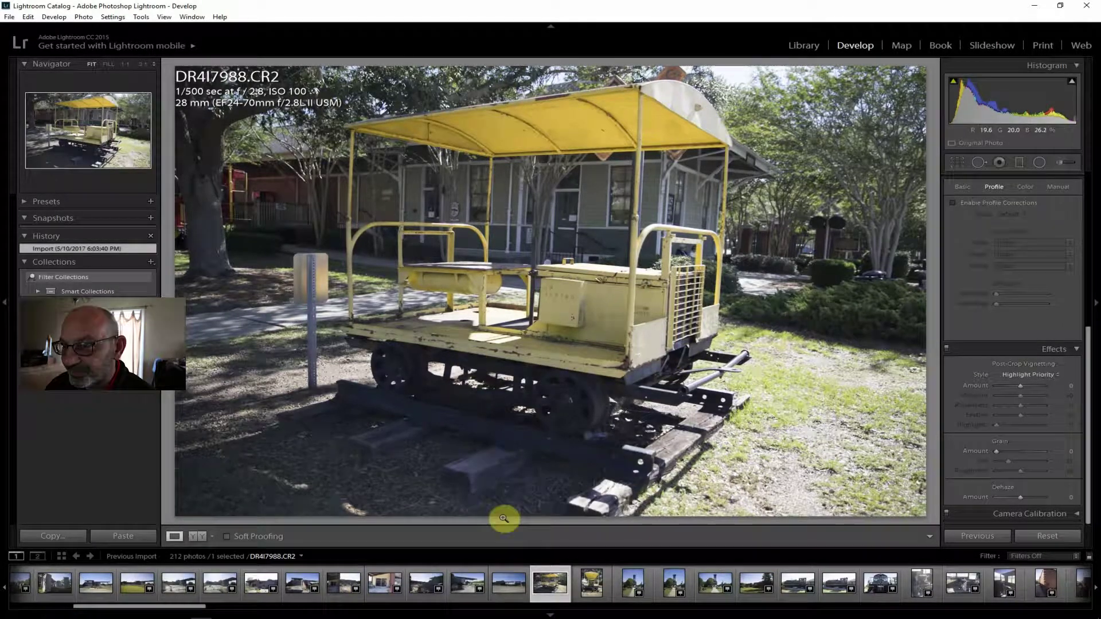
pyautogui.click(587, 584)
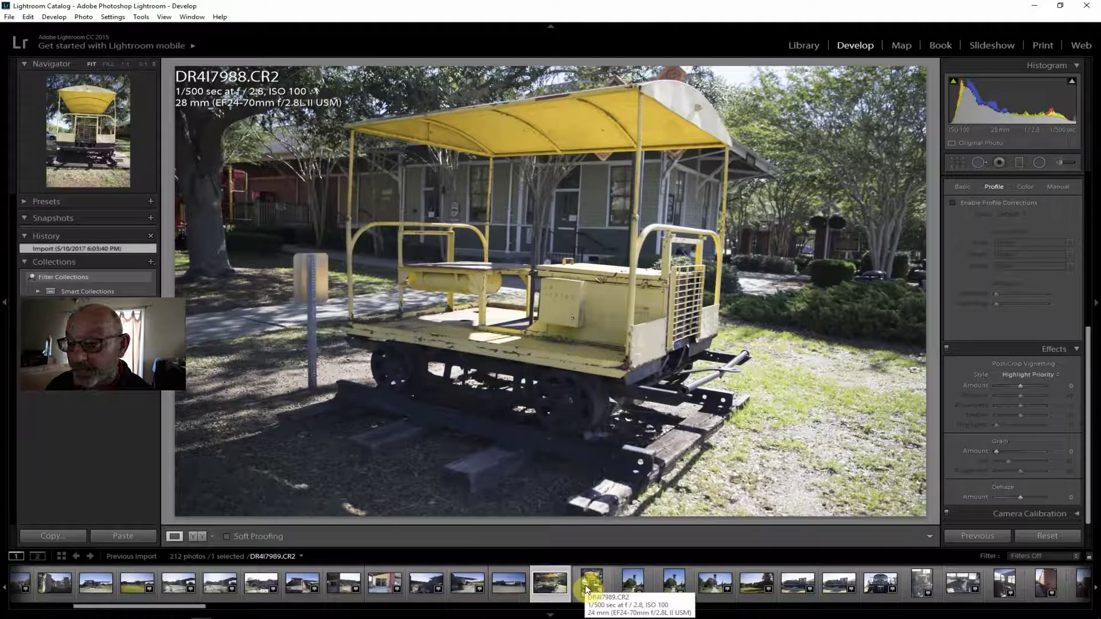
pyautogui.click(589, 591)
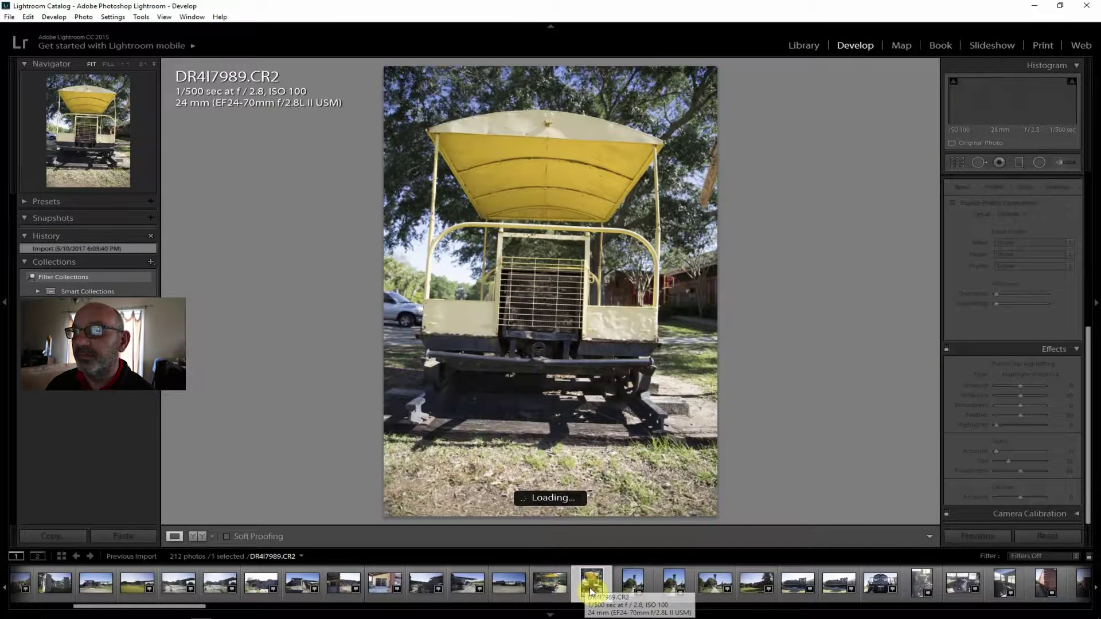
pyautogui.click(624, 587)
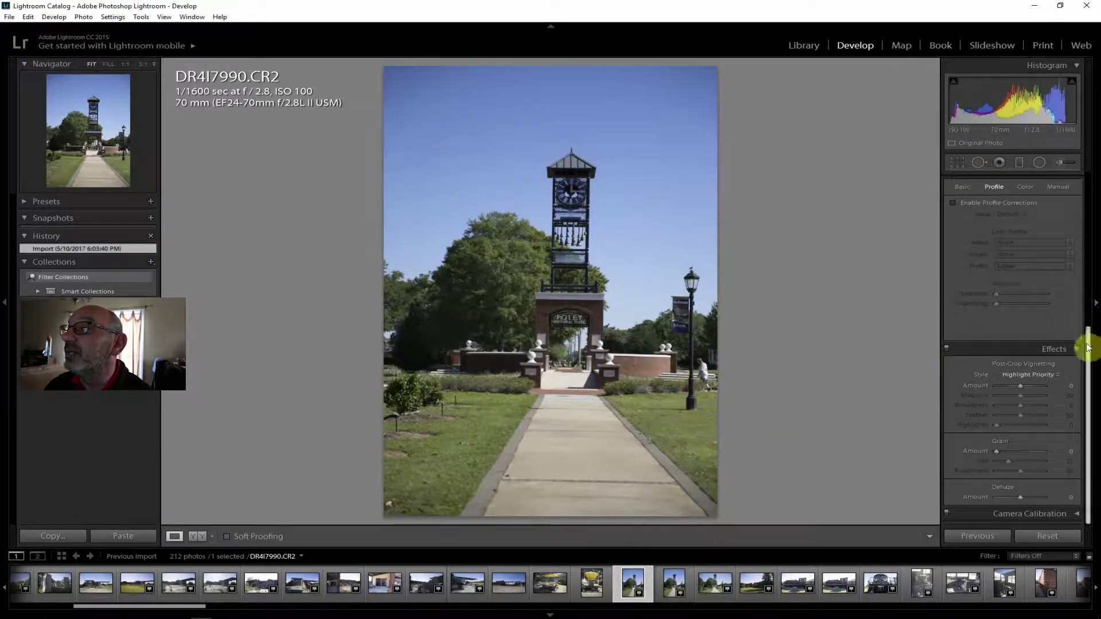
# - Select the horizontal clock tower photo DR4I7992.CR2 and enable its lens profile corrections
pyautogui.scroll(5, 1088, 347)
pyautogui.click(712, 587)
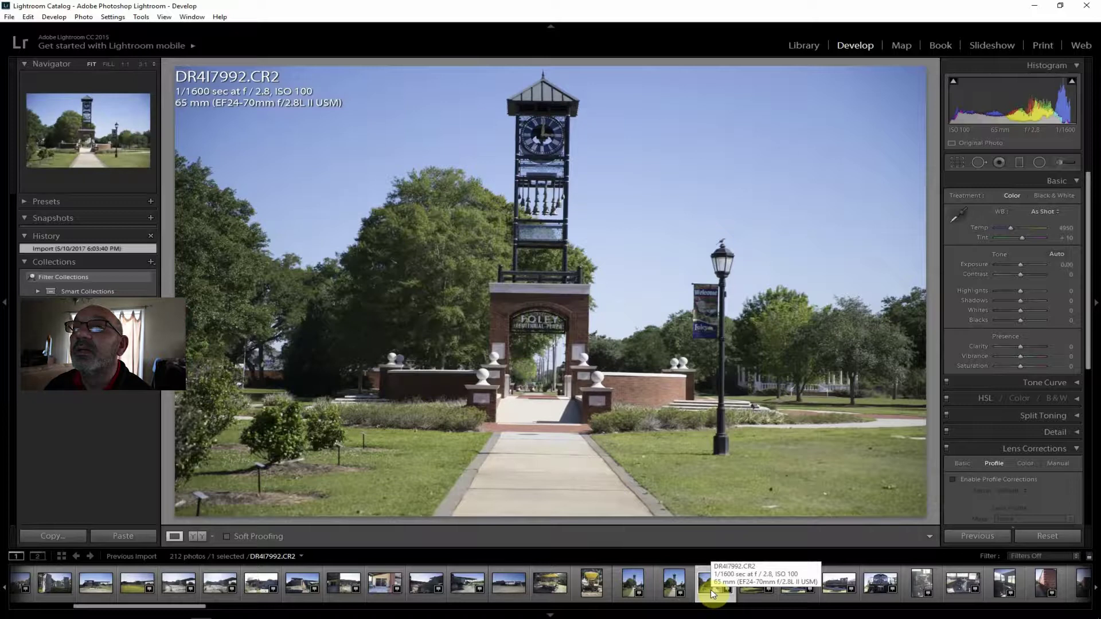
pyautogui.click(751, 587)
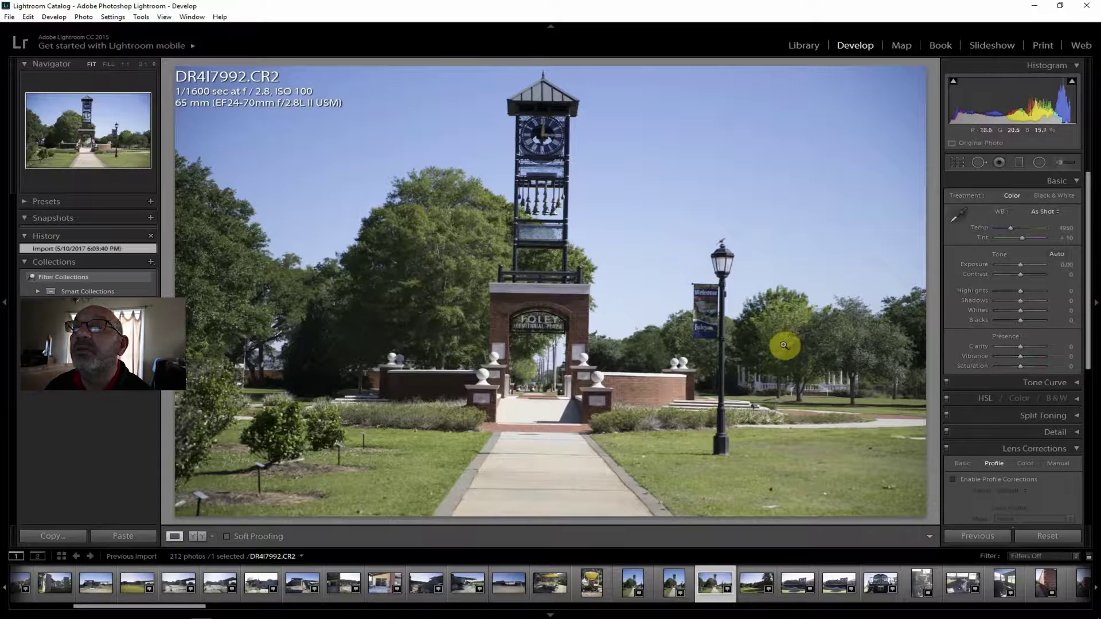
pyautogui.click(990, 479)
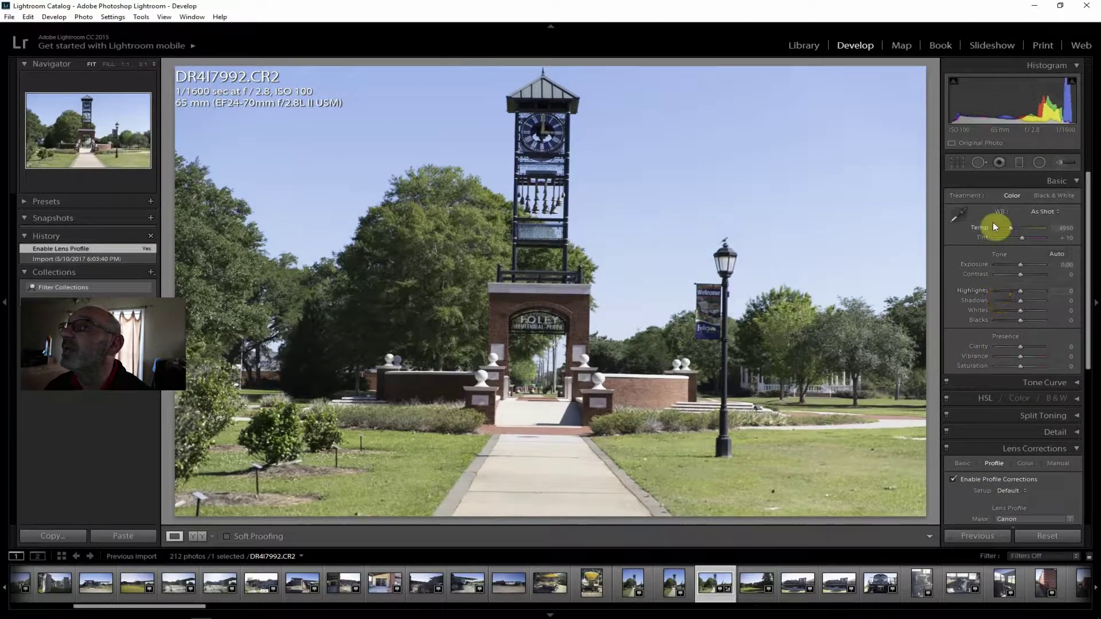
# - Try straightening the clock tower photo with a crop angle of −1.54, and undo that rotation
pyautogui.click(956, 162)
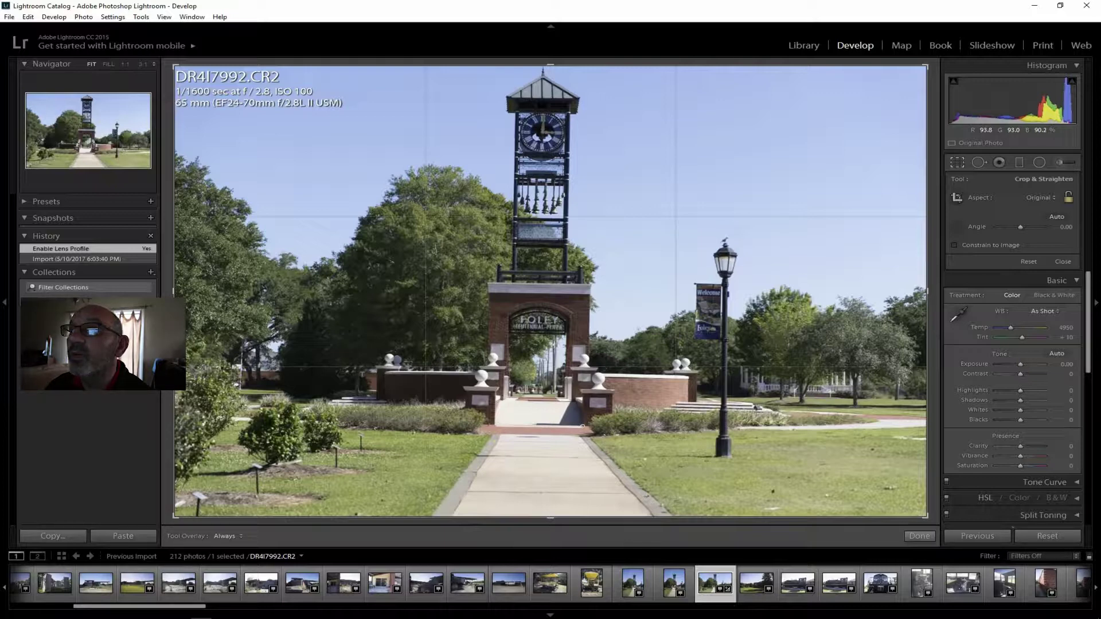
pyautogui.moveTo(581, 426); pyautogui.dragTo(582, 428)
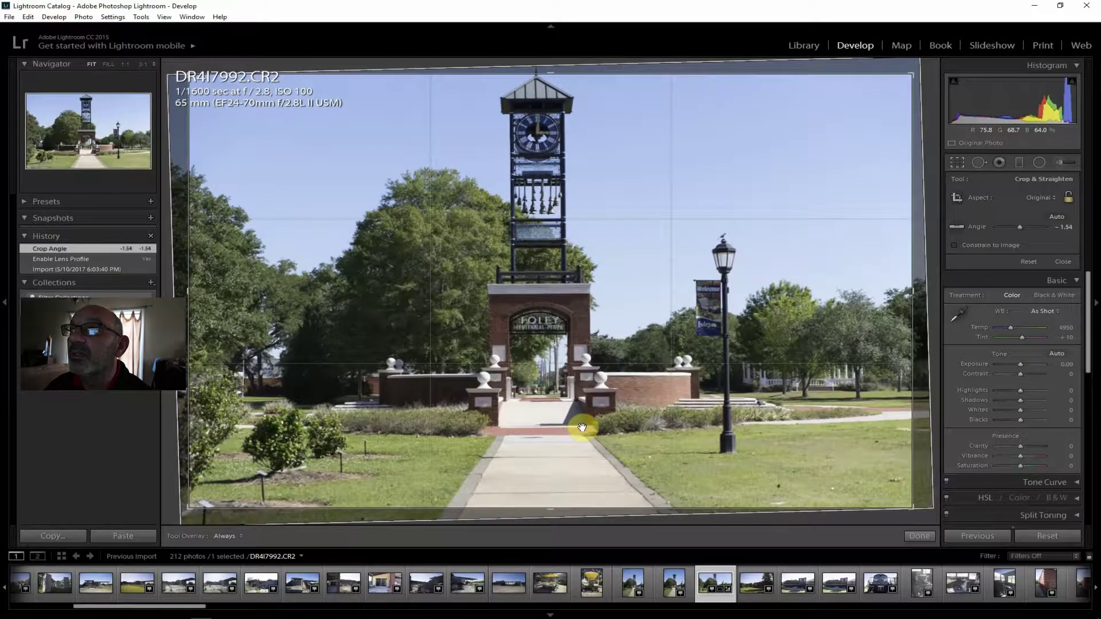
pyautogui.press('Return')
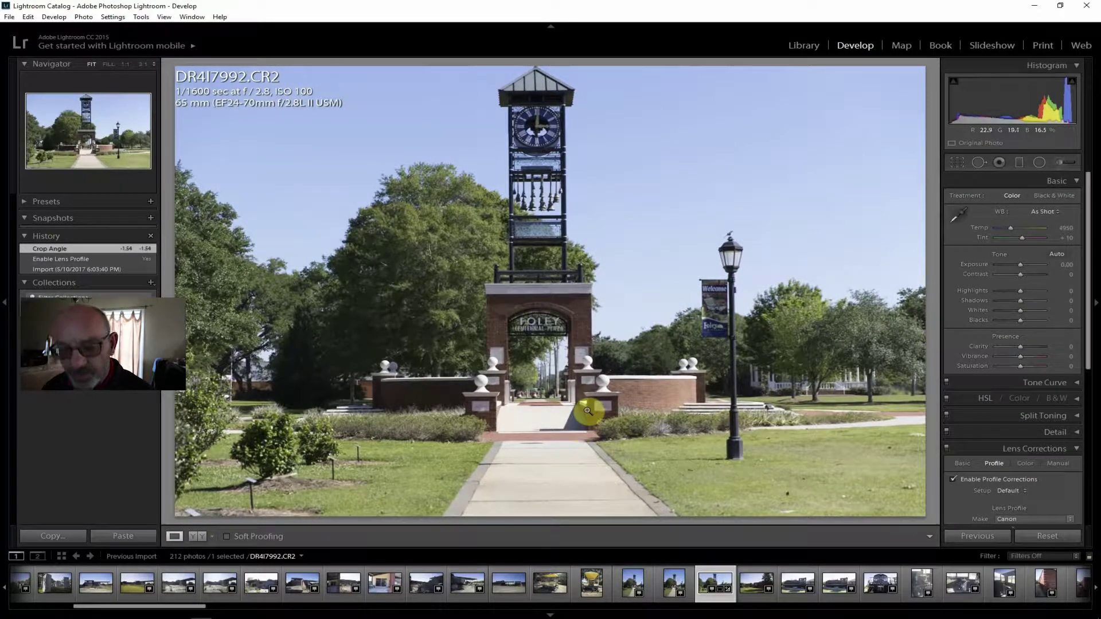
pyautogui.hotkey('ctrl', 'z')
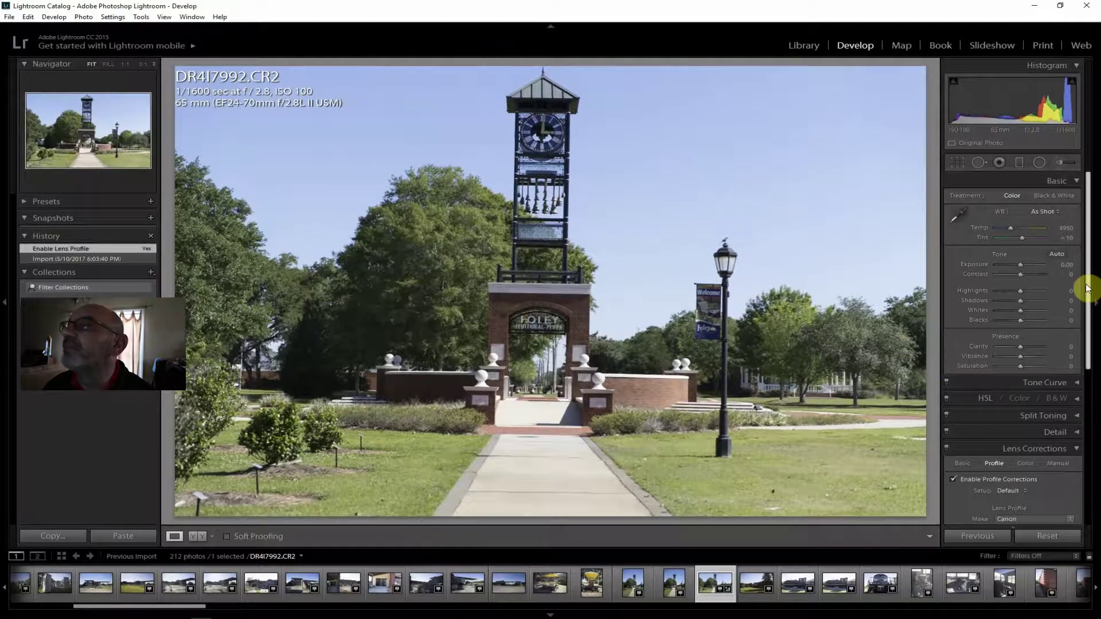
# - Straighten DR4I7992 with the angle tool along the ledge above the brick archway, giving a crop angle of −1.28
pyautogui.click(957, 163)
pyautogui.click(956, 230)
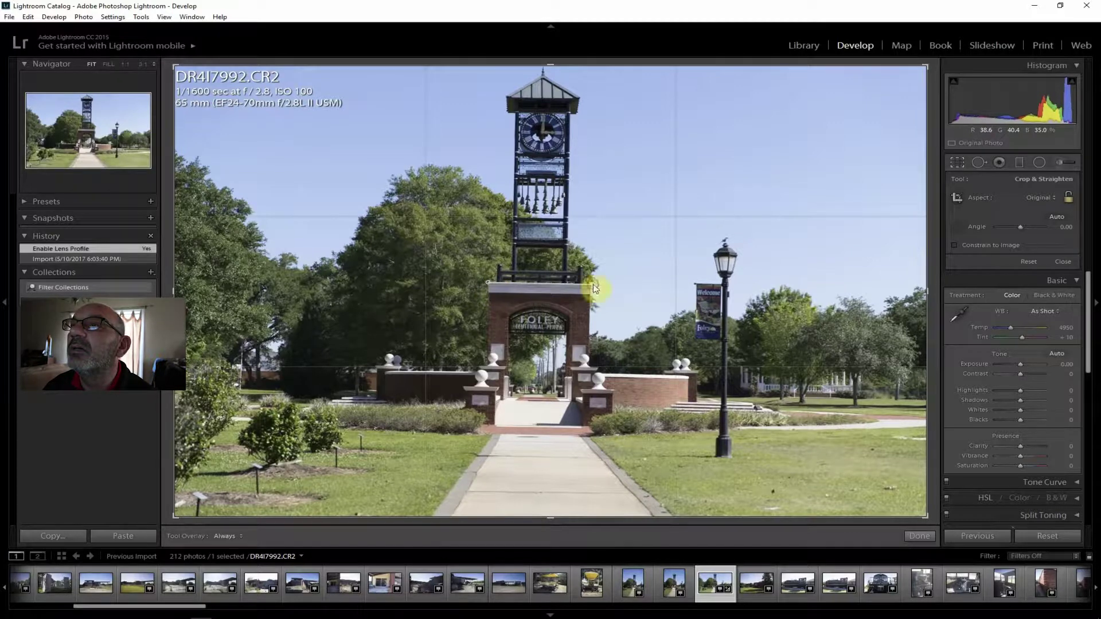
pyautogui.moveTo(487, 282); pyautogui.dragTo(584, 339)
pyautogui.press('Return')
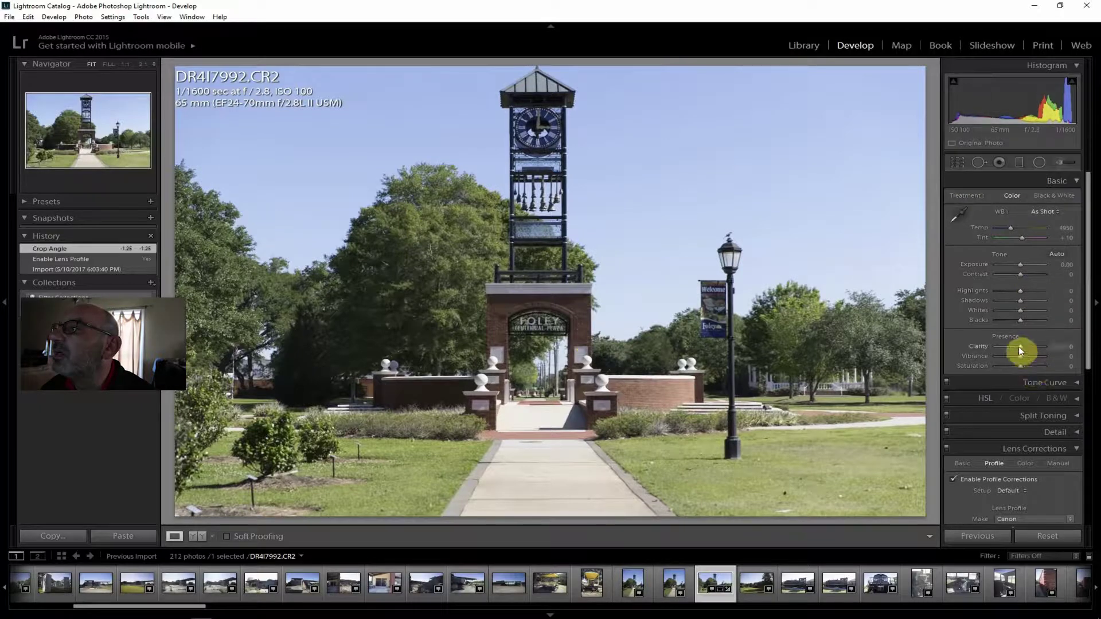
# - On the clock tower photo DR4I7992, set Clarity to +36, Contrast +40, Shadows +62, Highlights −74 and Whites −38
pyautogui.moveTo(1020, 346); pyautogui.dragTo(1028, 348)
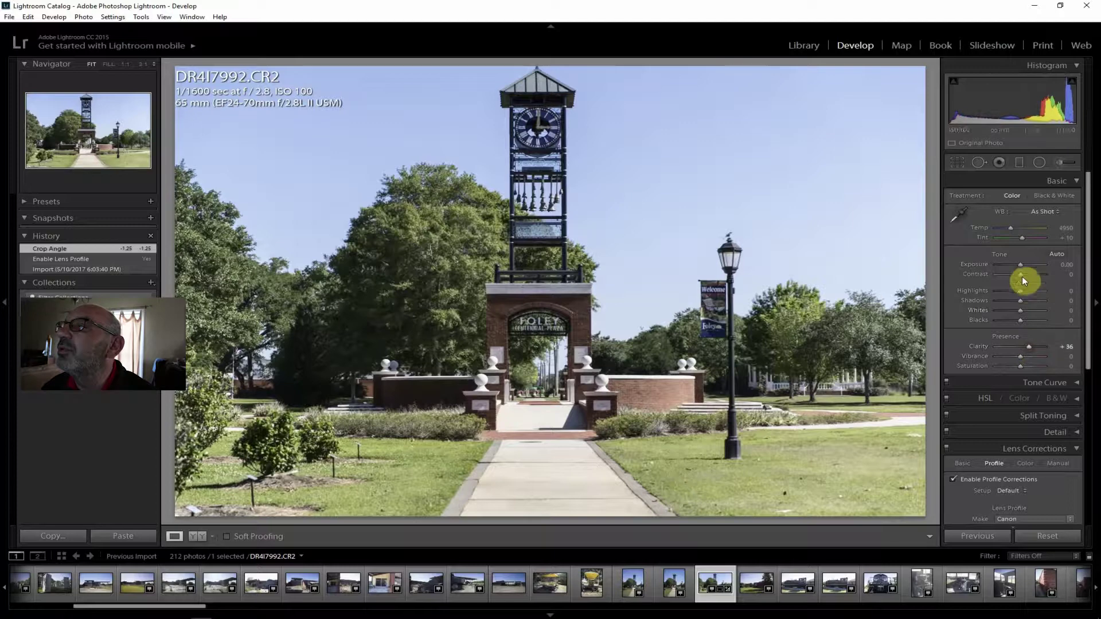
pyautogui.moveTo(1020, 274); pyautogui.dragTo(1035, 300)
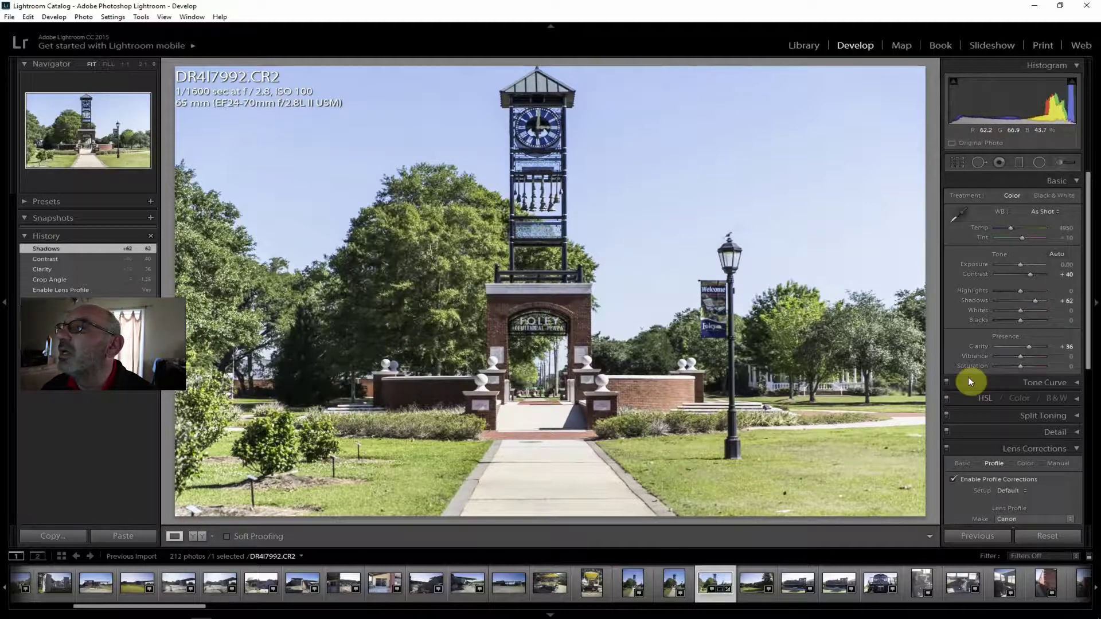
pyautogui.moveTo(1019, 291); pyautogui.dragTo(1002, 291)
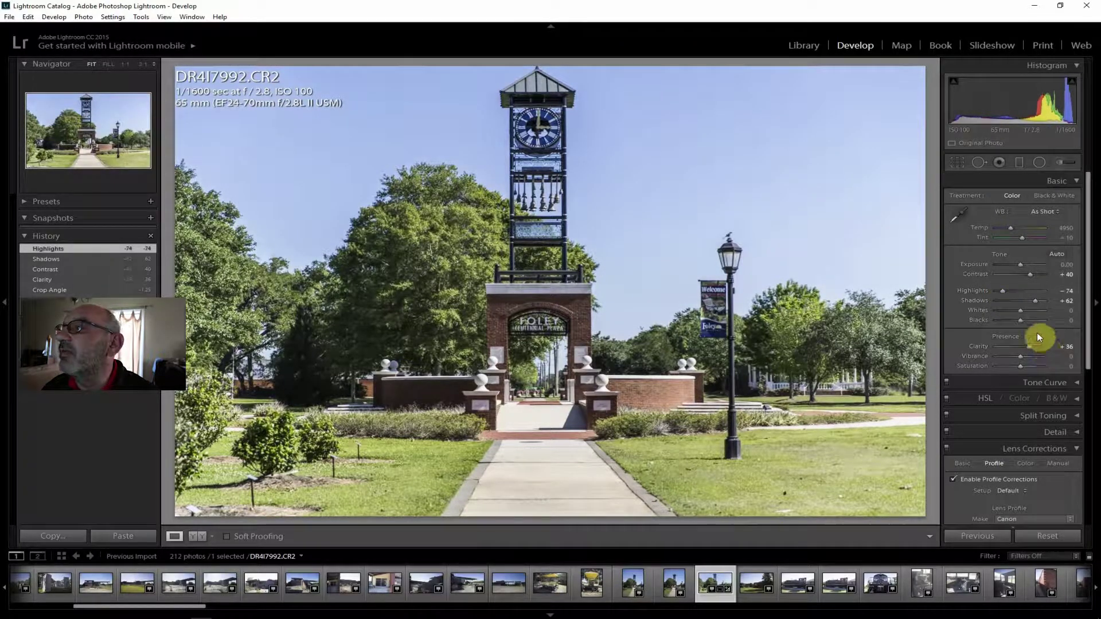
pyautogui.moveTo(1020, 311); pyautogui.dragTo(1011, 311)
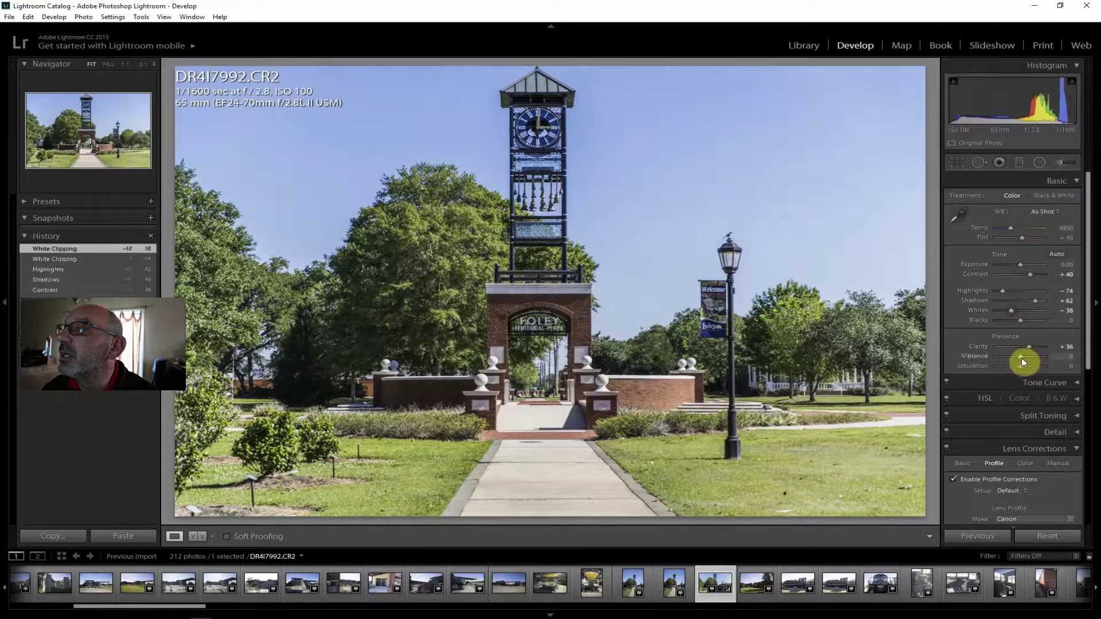
# - Boost the clock tower photo's color with Vibrance at +19 and Saturation at +7
pyautogui.moveTo(1024, 356); pyautogui.dragTo(1026, 355)
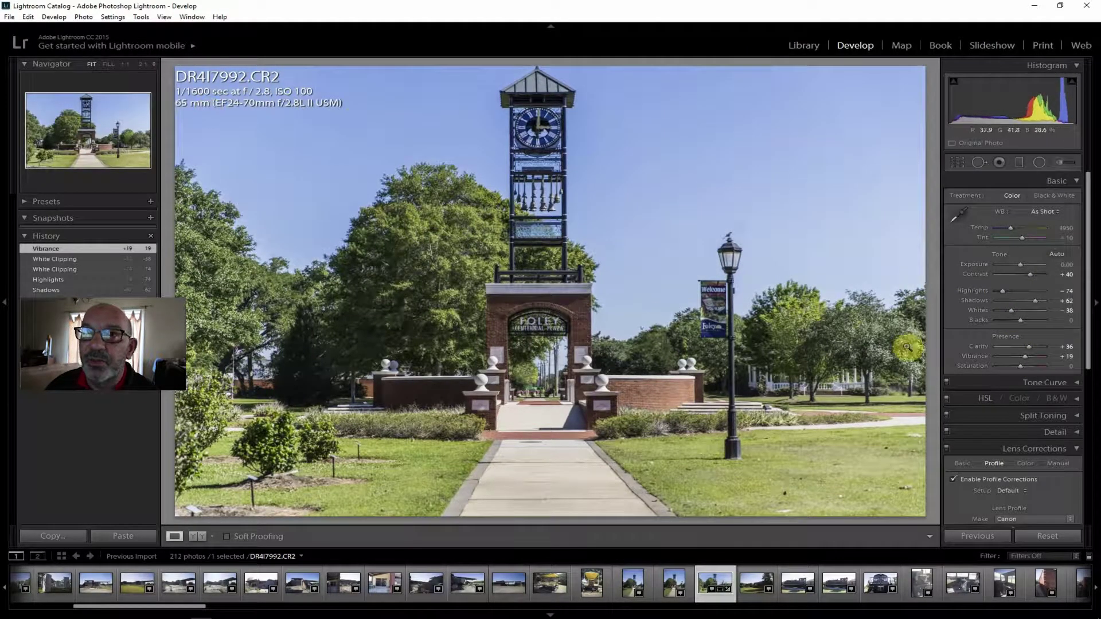
pyautogui.moveTo(1023, 366); pyautogui.dragTo(1023, 366)
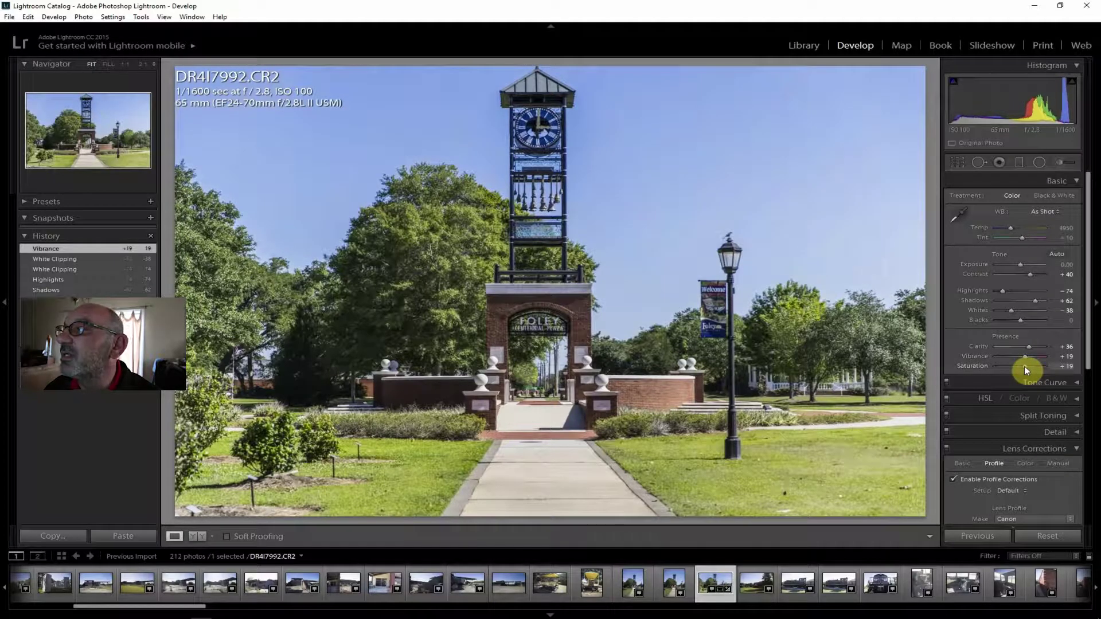
pyautogui.moveTo(1024, 365); pyautogui.dragTo(1020, 366)
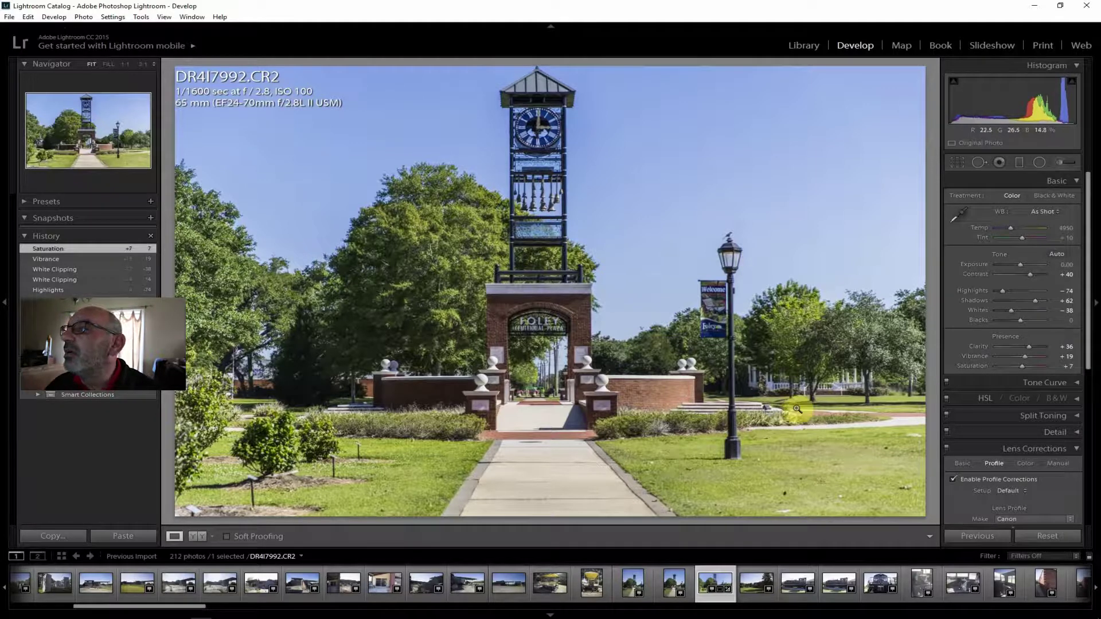
# - Set the Dehaze amount of the clock tower photo to +19
pyautogui.moveTo(1090, 353); pyautogui.dragTo(1024, 497)
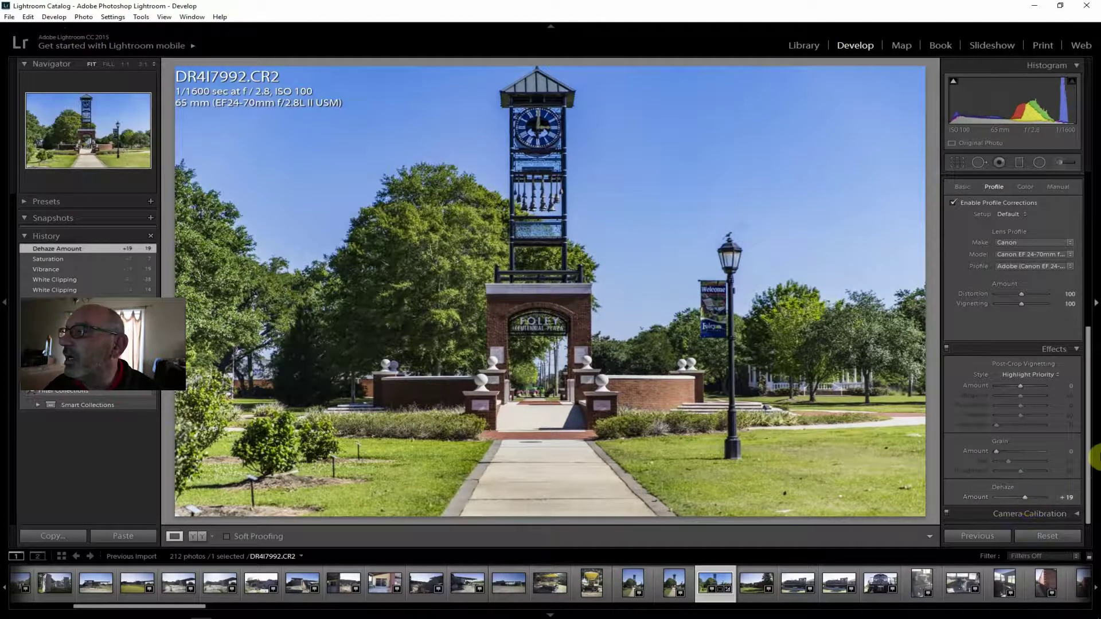
pyautogui.moveTo(1087, 417); pyautogui.dragTo(1083, 273)
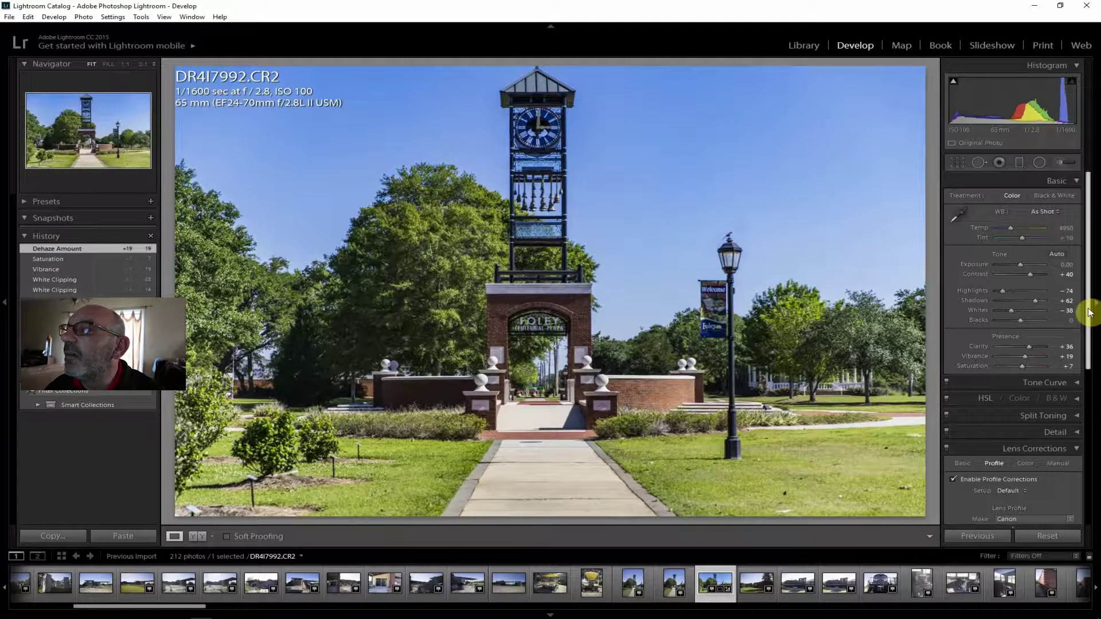
pyautogui.moveTo(1089, 311); pyautogui.dragTo(1078, 232)
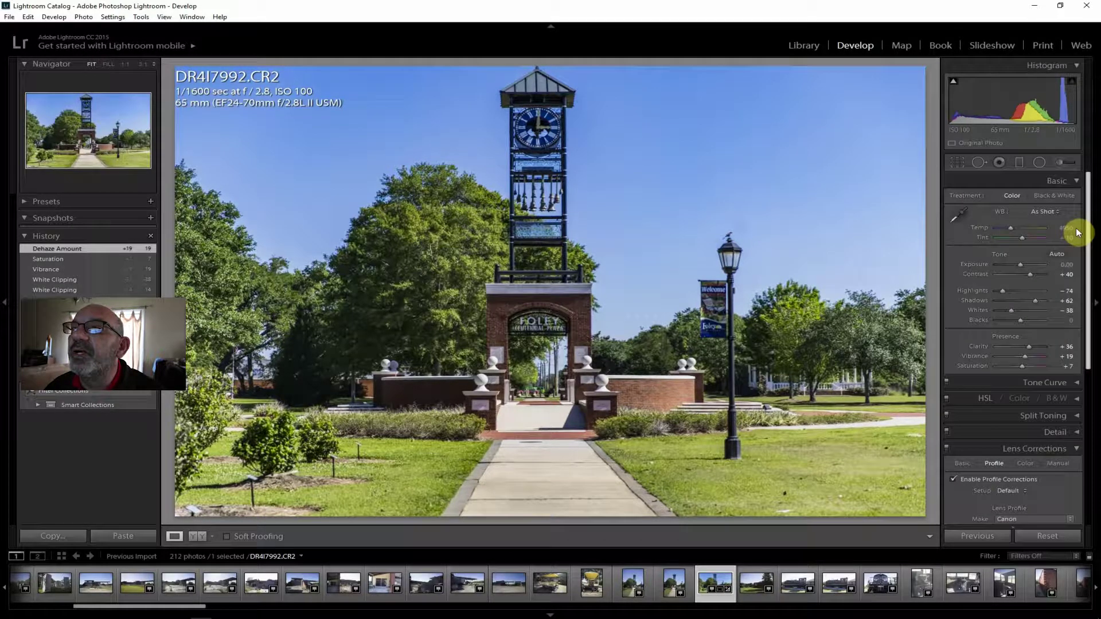
# - Export the clock tower photo to the J:\ToPost folder using the existing export settings
pyautogui.click(16, 20)
pyautogui.click(29, 142)
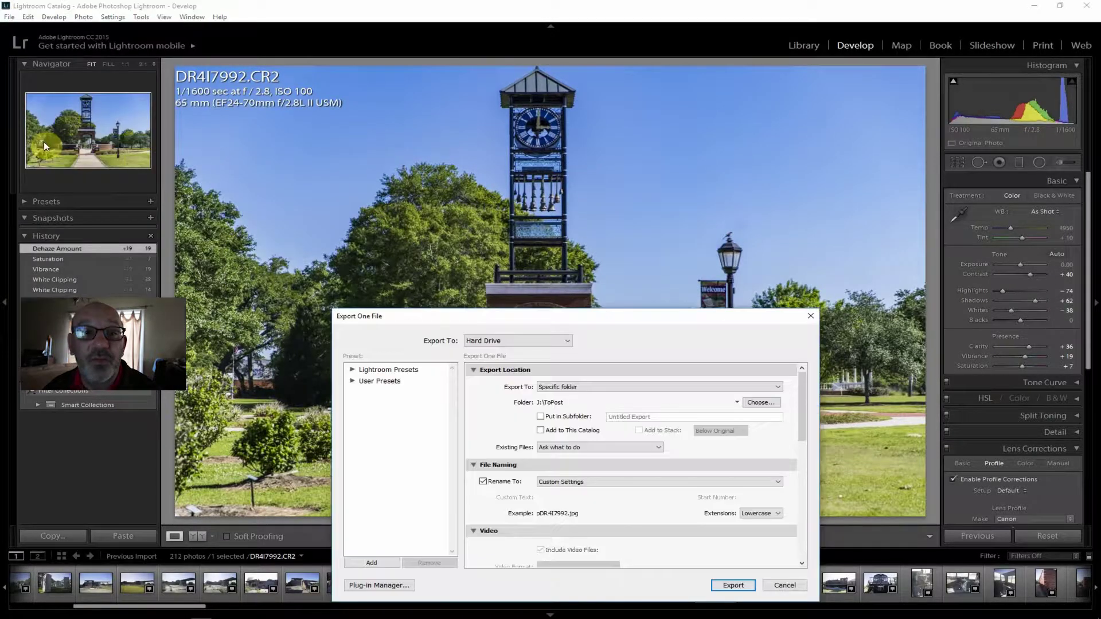
pyautogui.click(733, 584)
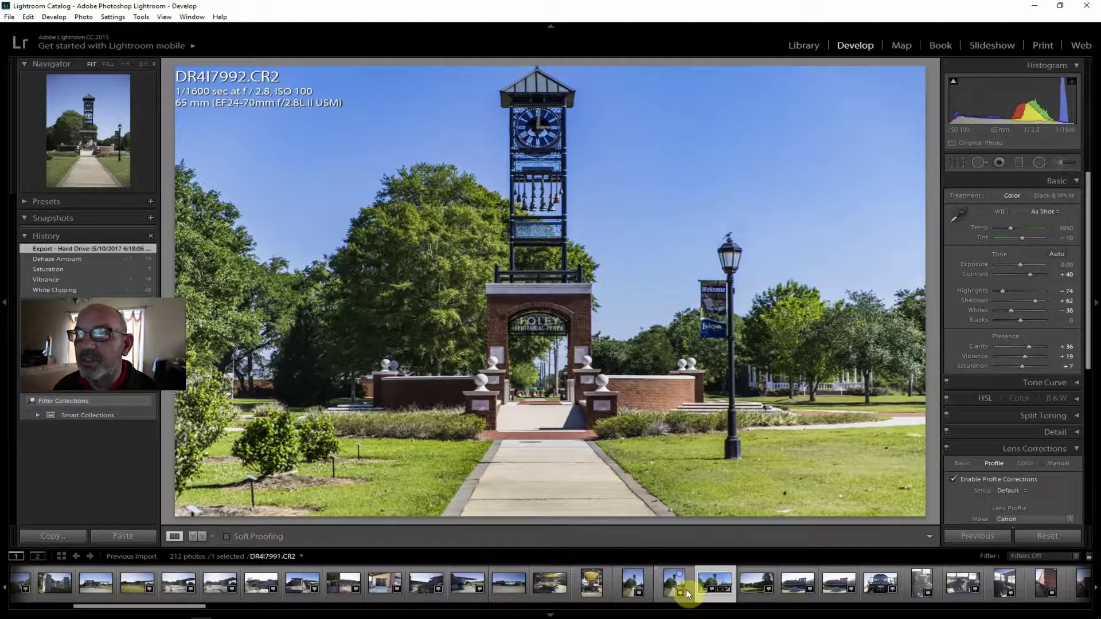
# - Review the Frisco boxcar photo DR4I7993.CR2 and the Louisville & Nashville locomotive photo DR4I7994.CR2
pyautogui.click(744, 587)
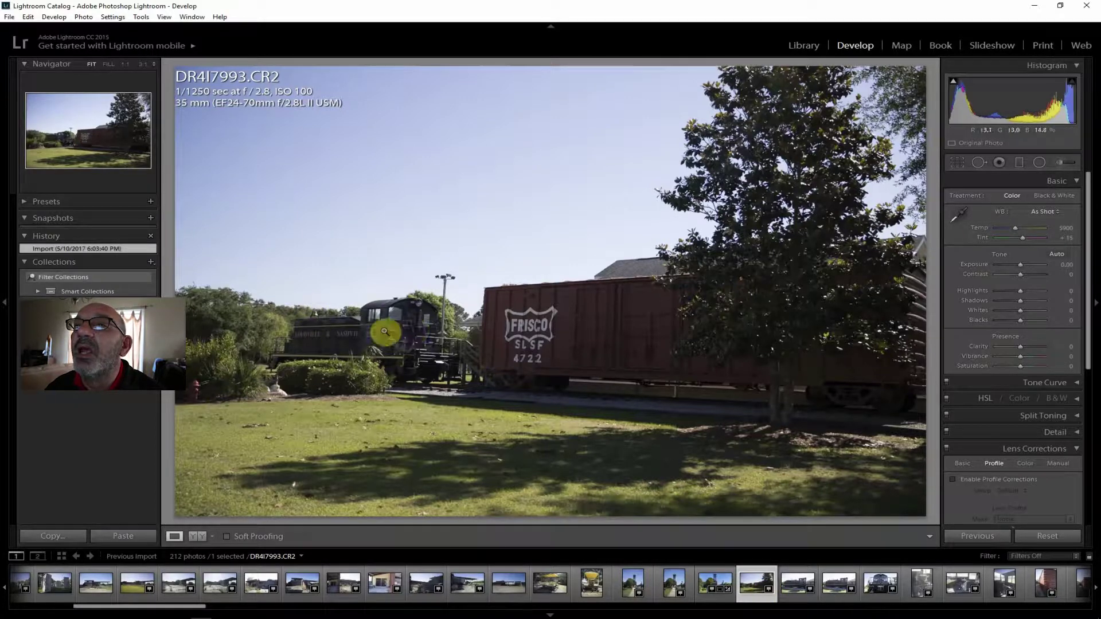
pyautogui.click(797, 585)
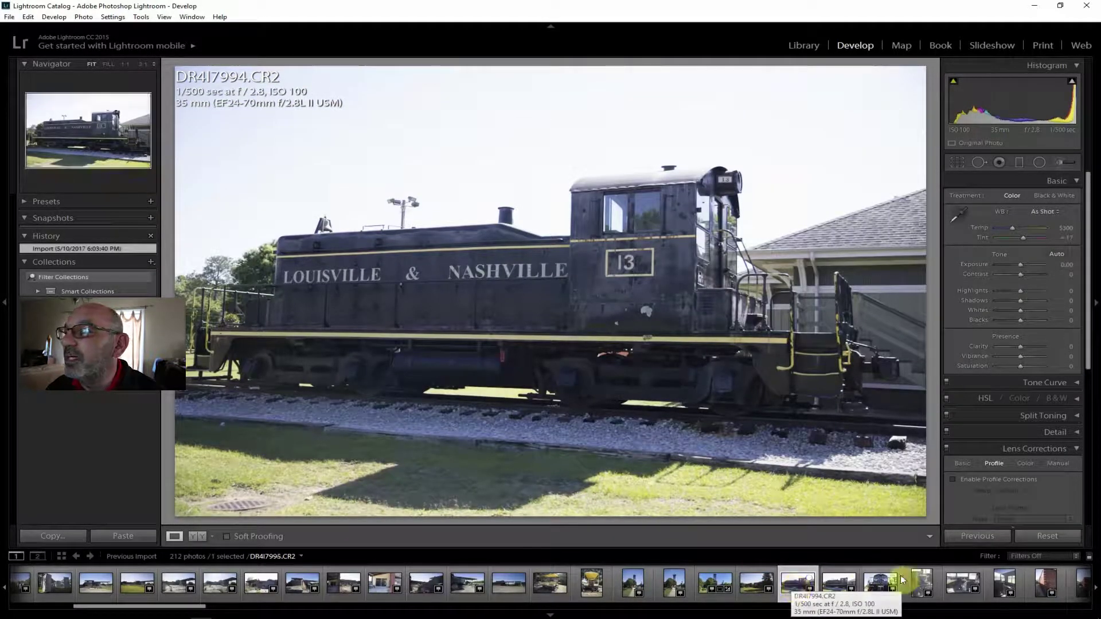
# - Select locomotive photo DR4I7995.CR2, enable its lens profile corrections, and set Clarity to +43, Vibrance +19 and Saturation +17
pyautogui.click(834, 586)
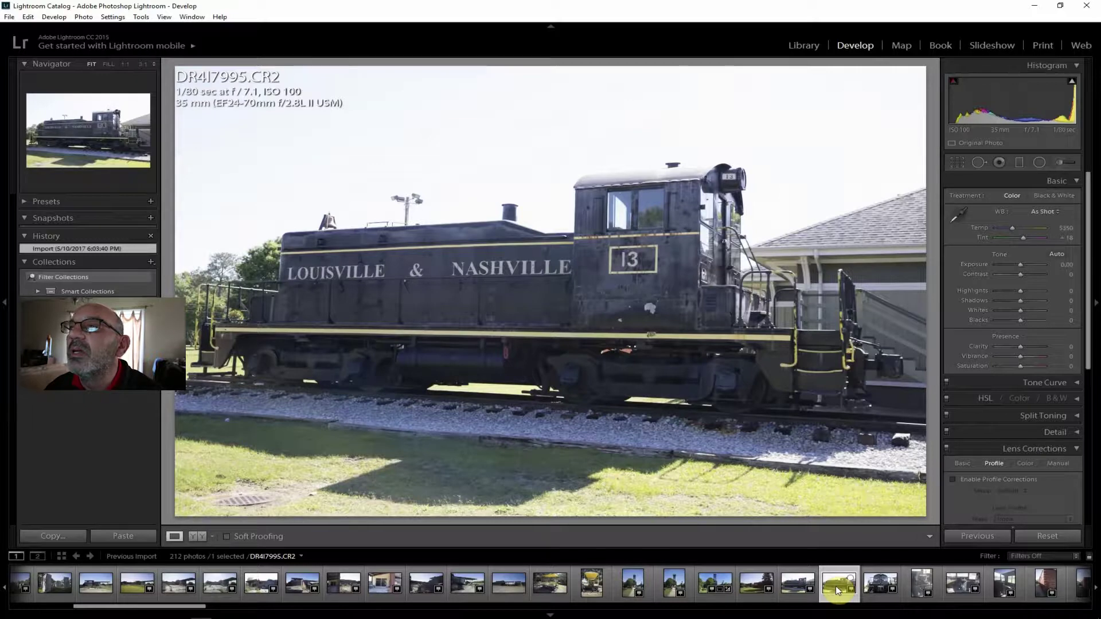
pyautogui.click(978, 479)
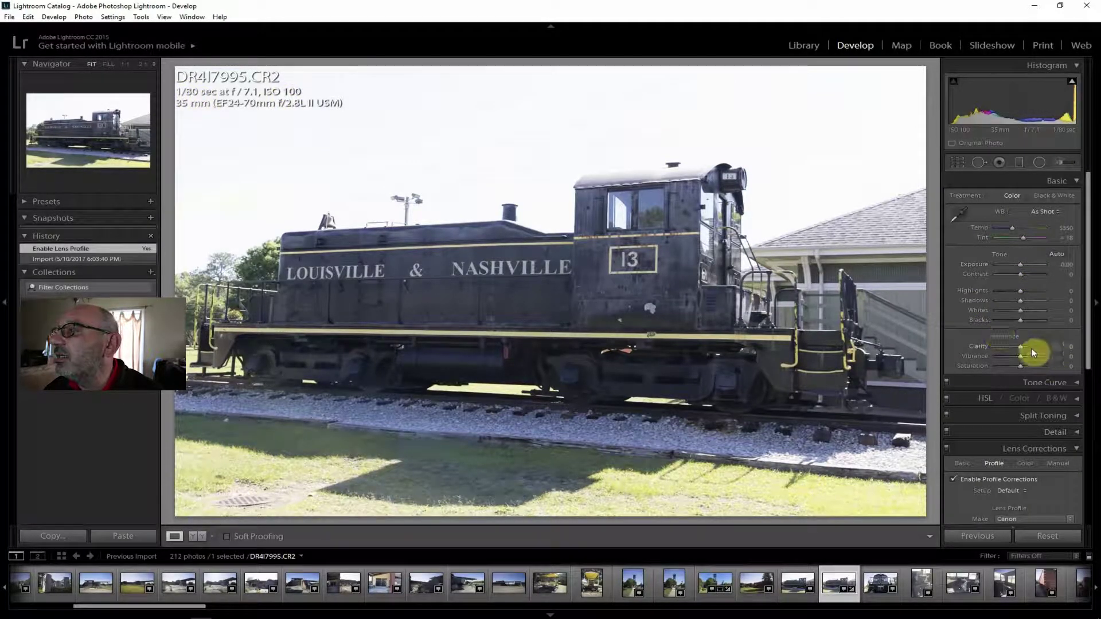
pyautogui.moveTo(1020, 346)
pyautogui.mouseDown()
pyautogui.moveTo(1030, 349)
pyautogui.moveTo(1024, 366)
pyautogui.mouseUp()
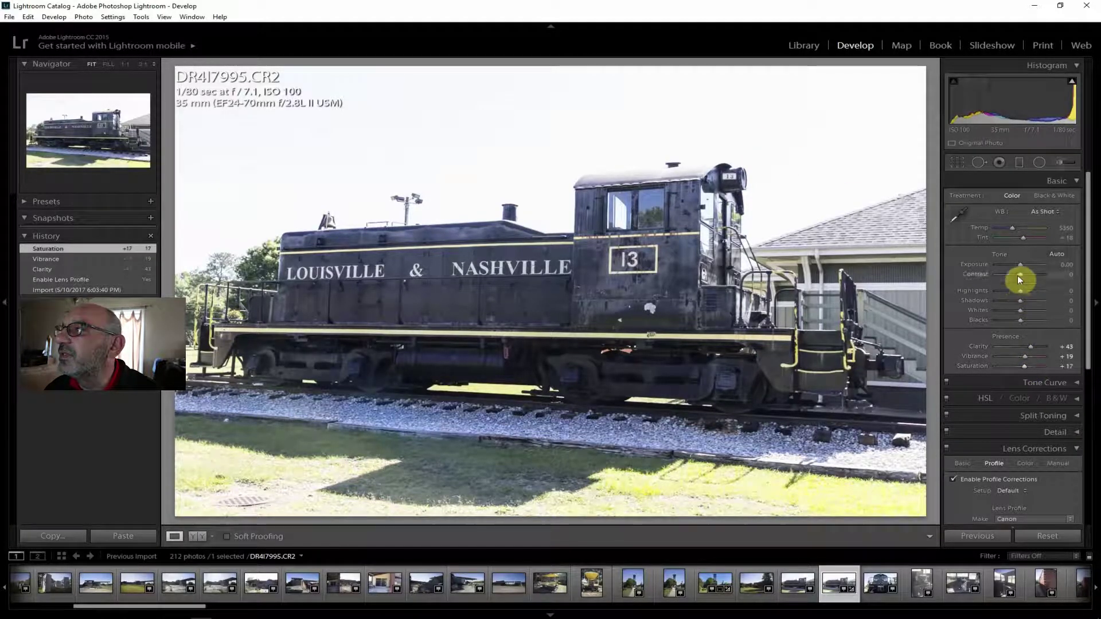
# - Balance the locomotive photo's tones with Highlights at −95, Exposure at −0.60 and Shadows at +57
pyautogui.moveTo(1020, 291); pyautogui.dragTo(998, 290)
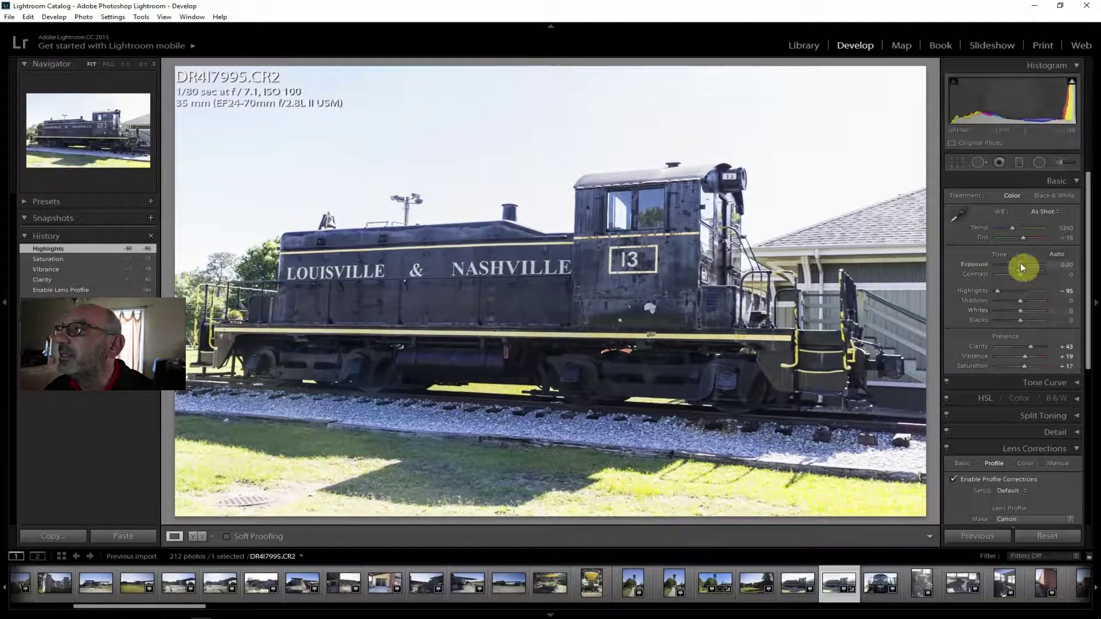
pyautogui.moveTo(1019, 264); pyautogui.dragTo(1016, 270)
pyautogui.moveTo(1028, 345); pyautogui.dragTo(1028, 345)
pyautogui.moveTo(1023, 304); pyautogui.dragTo(1031, 302)
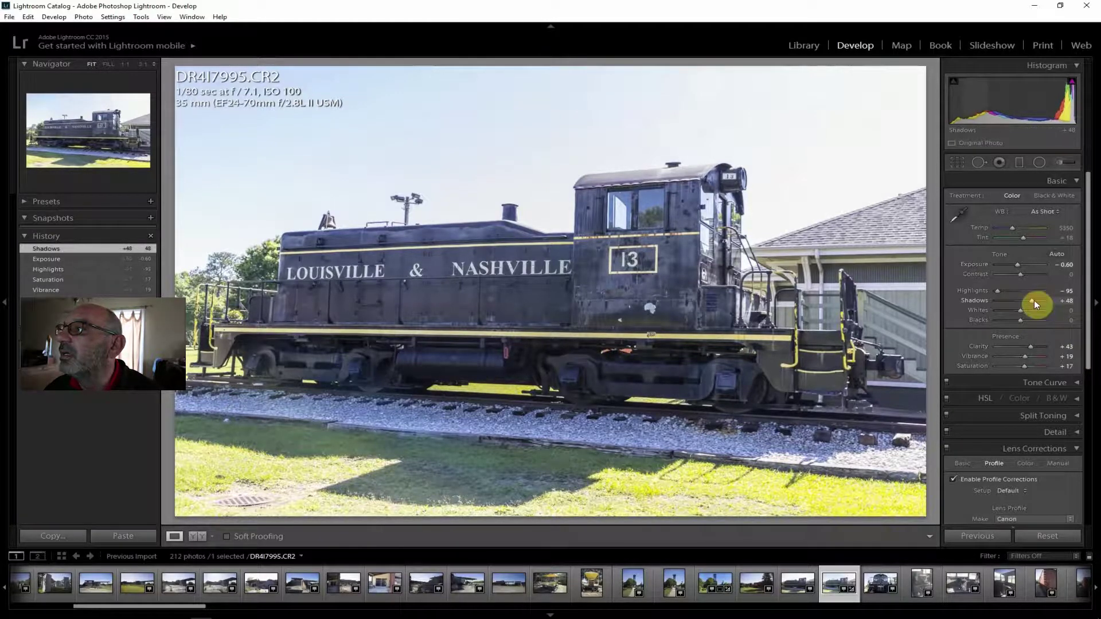
pyautogui.moveTo(1033, 301); pyautogui.dragTo(1037, 299)
# - Raise the locomotive photo's Vibrance to +29 and set its Dehaze amount to +36
pyautogui.moveTo(1024, 355); pyautogui.dragTo(1026, 356)
pyautogui.moveTo(1024, 366); pyautogui.dragTo(1023, 366)
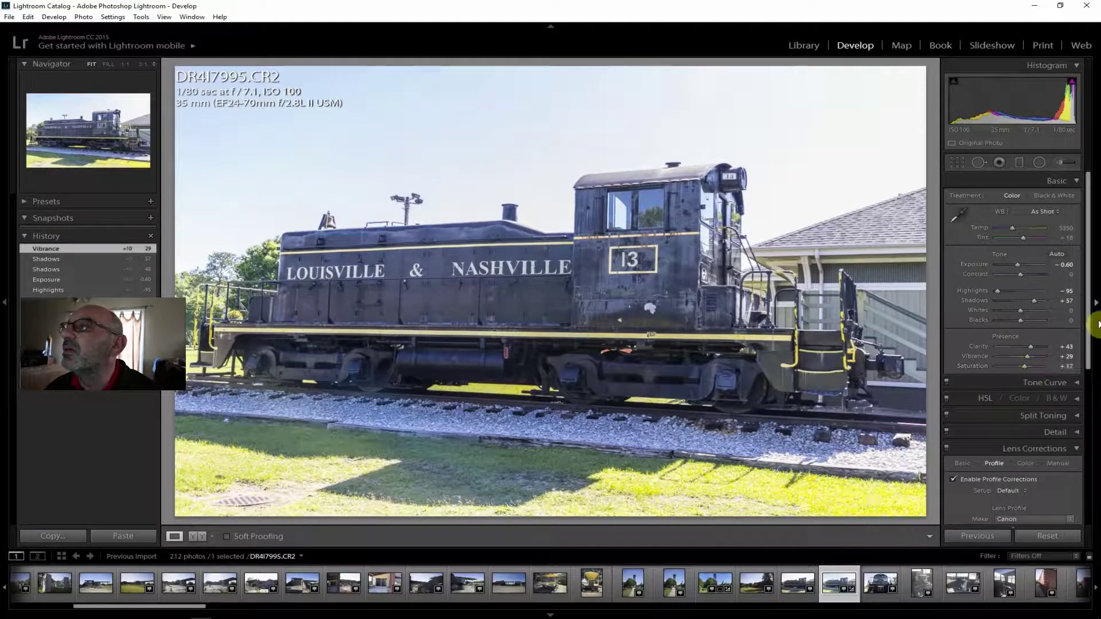
pyautogui.moveTo(1089, 306); pyautogui.dragTo(1061, 544)
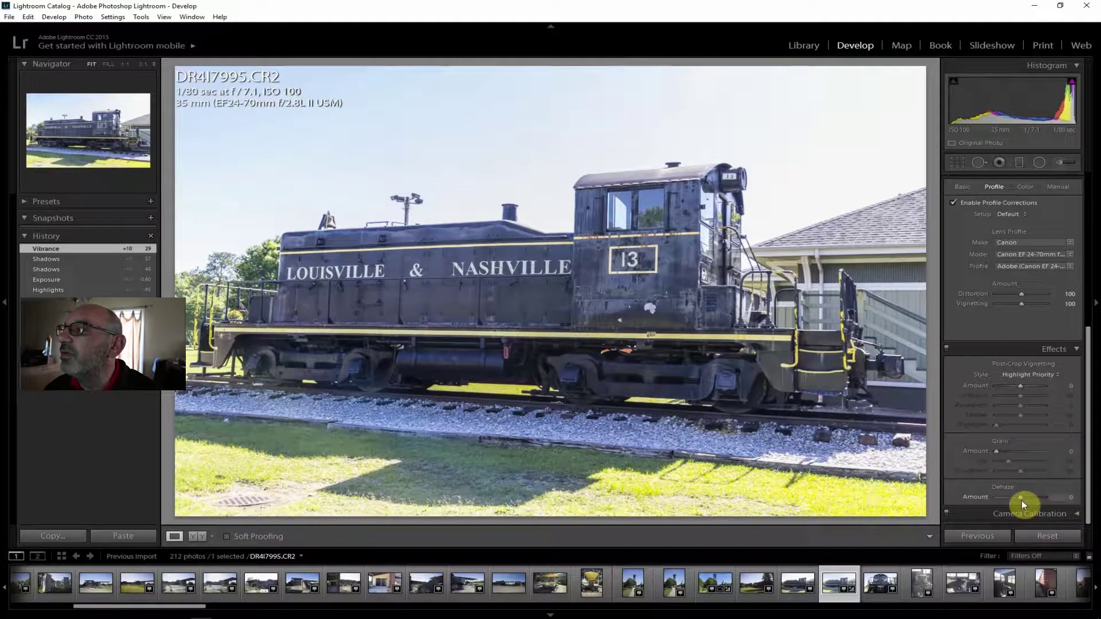
pyautogui.moveTo(1019, 496); pyautogui.dragTo(1028, 496)
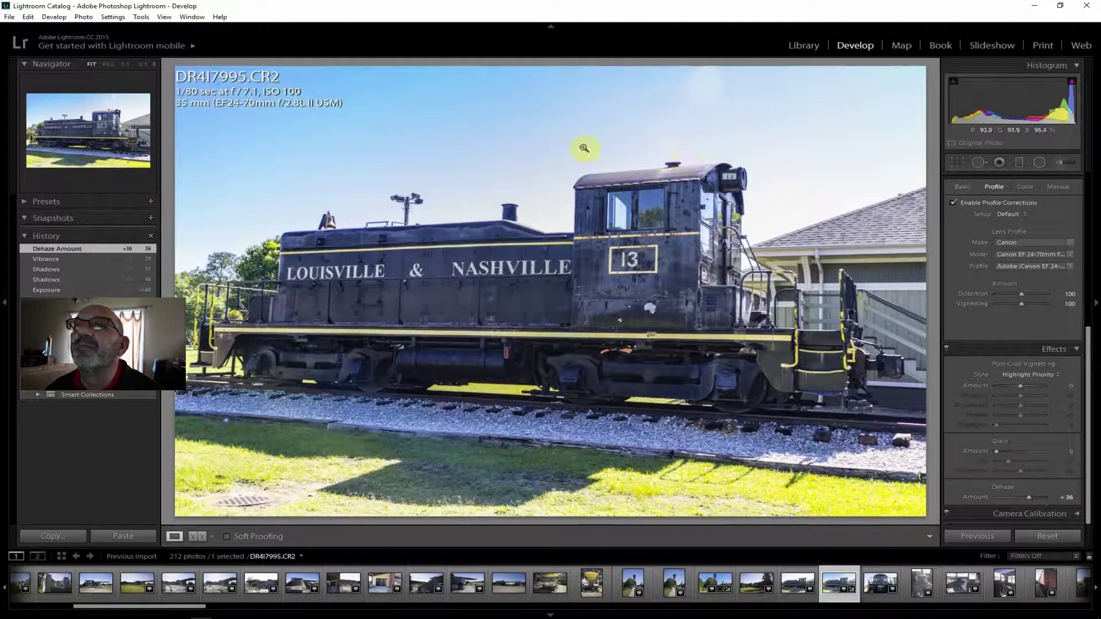
# - Export locomotive photo DR4I7995 to the J:\ToPost folder using the existing export settings
pyautogui.click(9, 16)
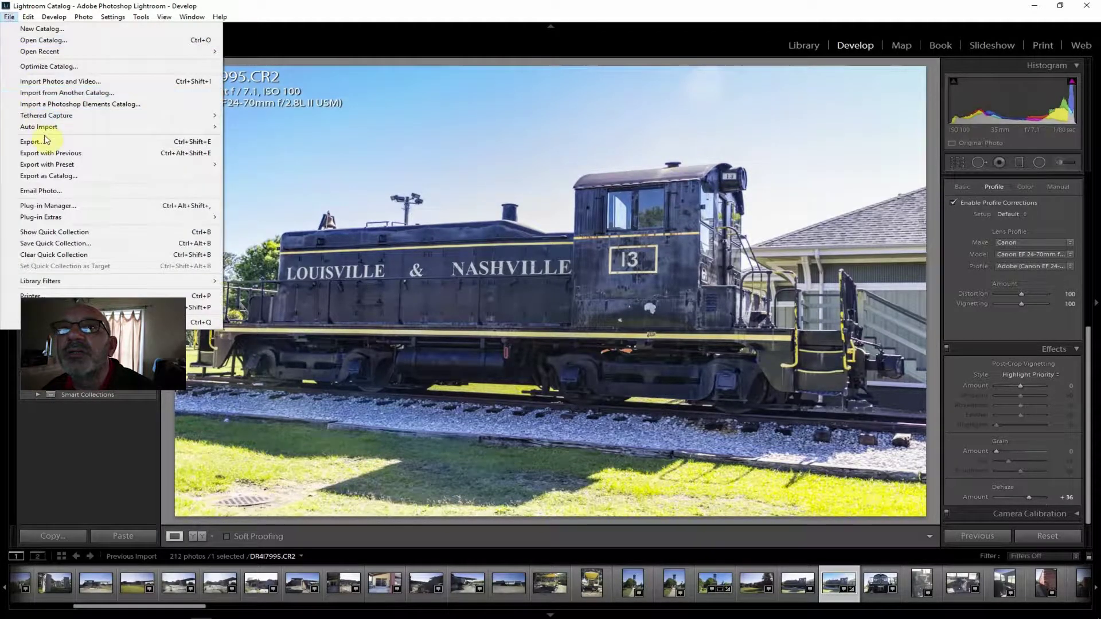
pyautogui.click(46, 142)
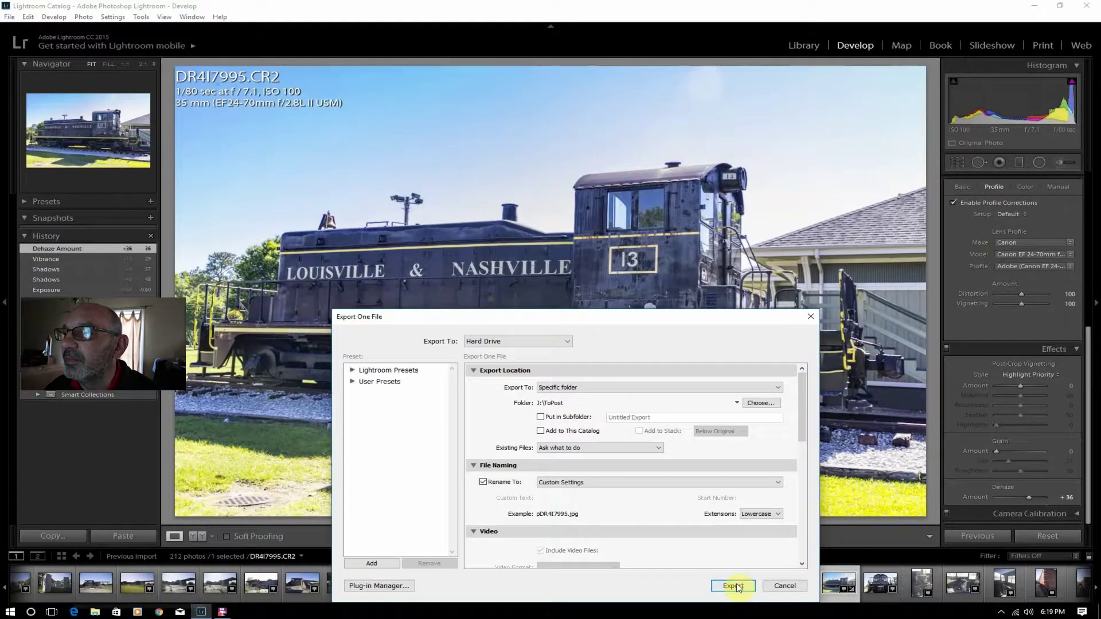
pyautogui.click(732, 585)
# - Review the locomotive front, cab interior and boxcar photos from DR4I7996.CR2 through DR4I8000.CR2
pyautogui.click(878, 589)
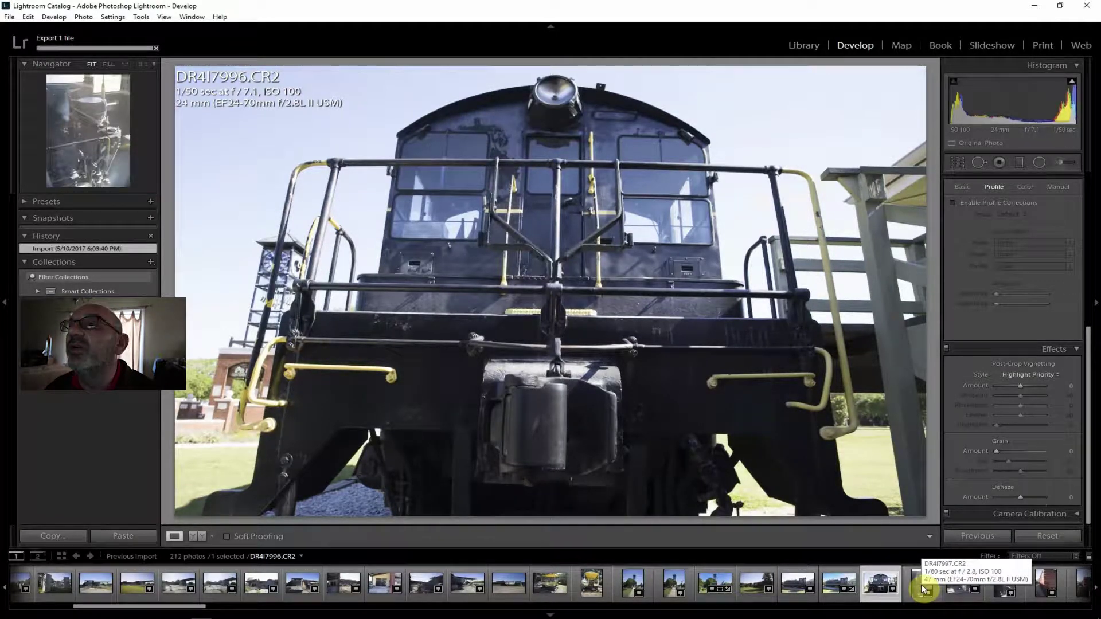
pyautogui.click(920, 586)
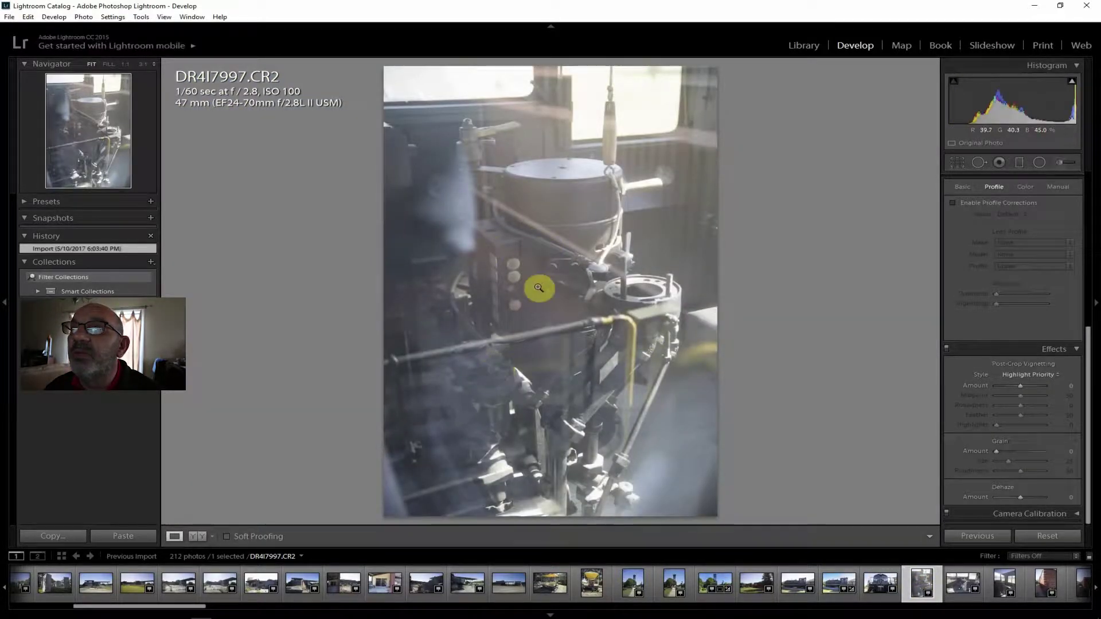
pyautogui.click(956, 590)
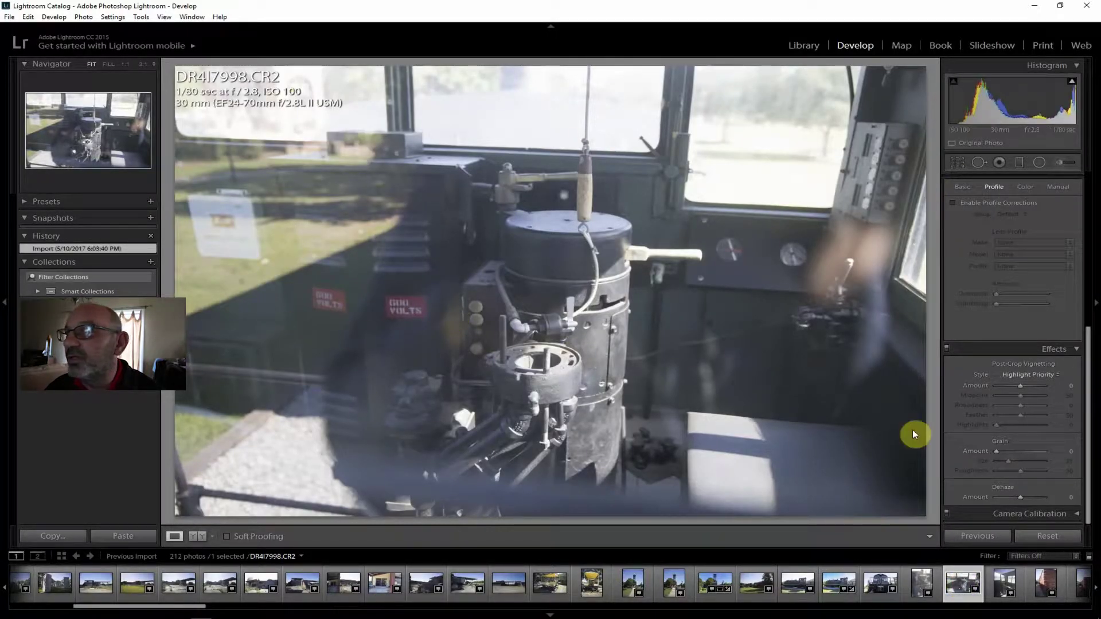
pyautogui.click(1002, 583)
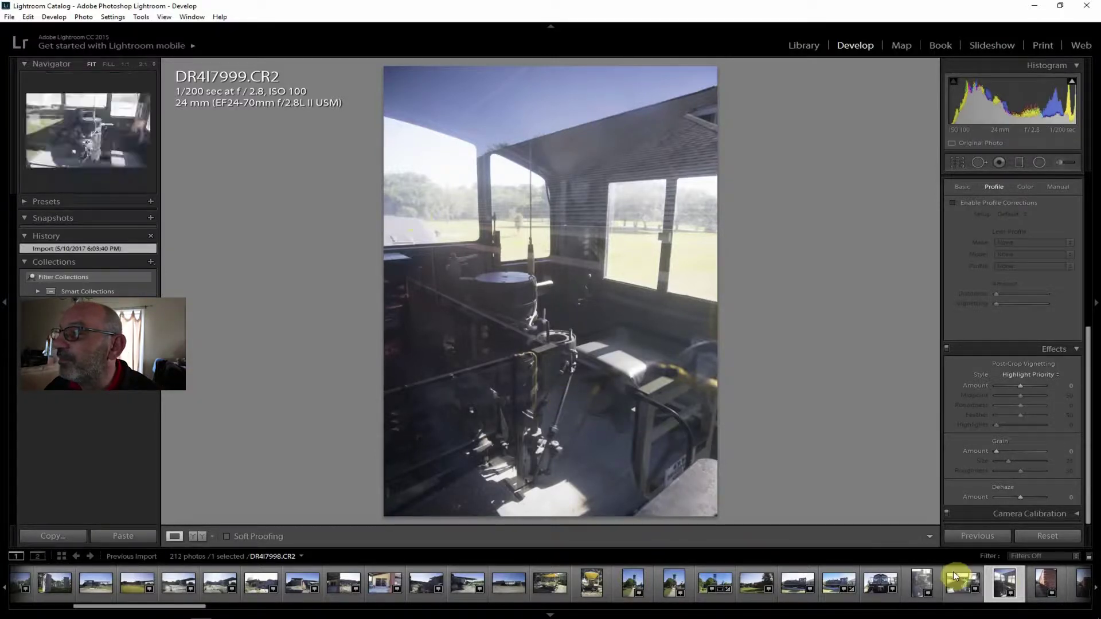
pyautogui.click(1040, 582)
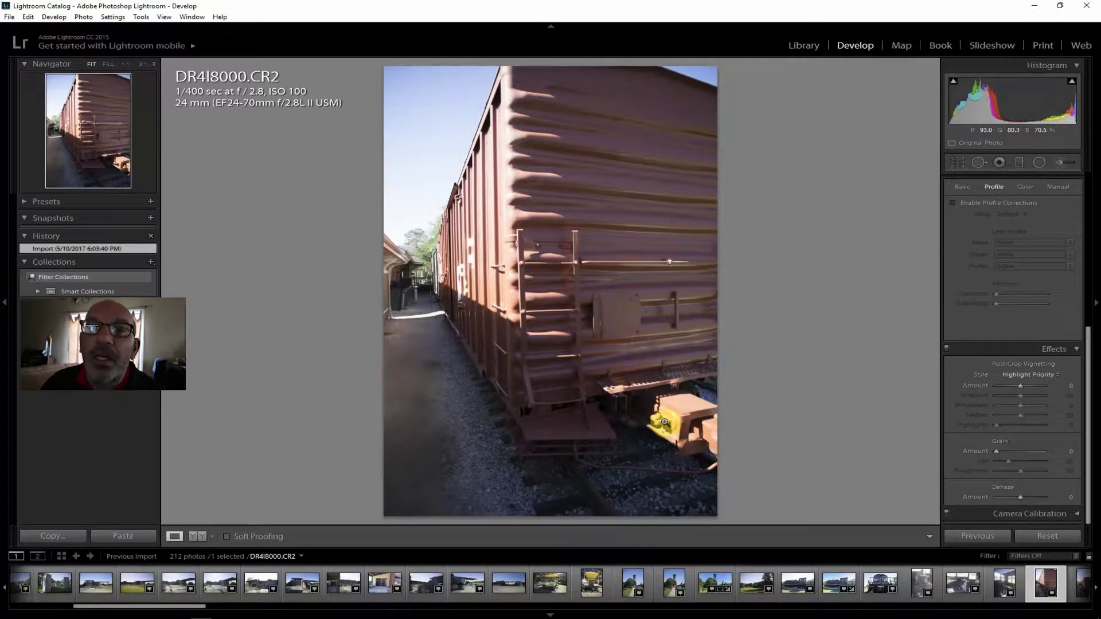
# - Review the boxcar photos DR4I8001.CR2 and DR4I8002.CR2 and the locomotive photos DR4I8003.CR2, DR4I8004.CR2 and DR4I8006.CR2
pyautogui.click(1095, 588)
pyautogui.click(1095, 587)
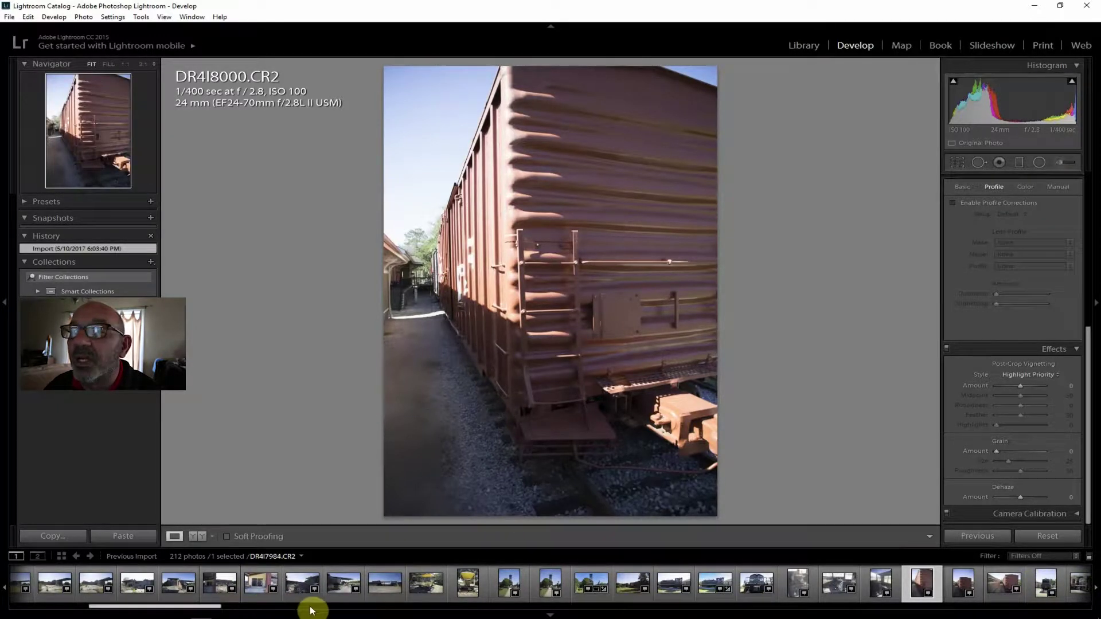
pyautogui.click(955, 590)
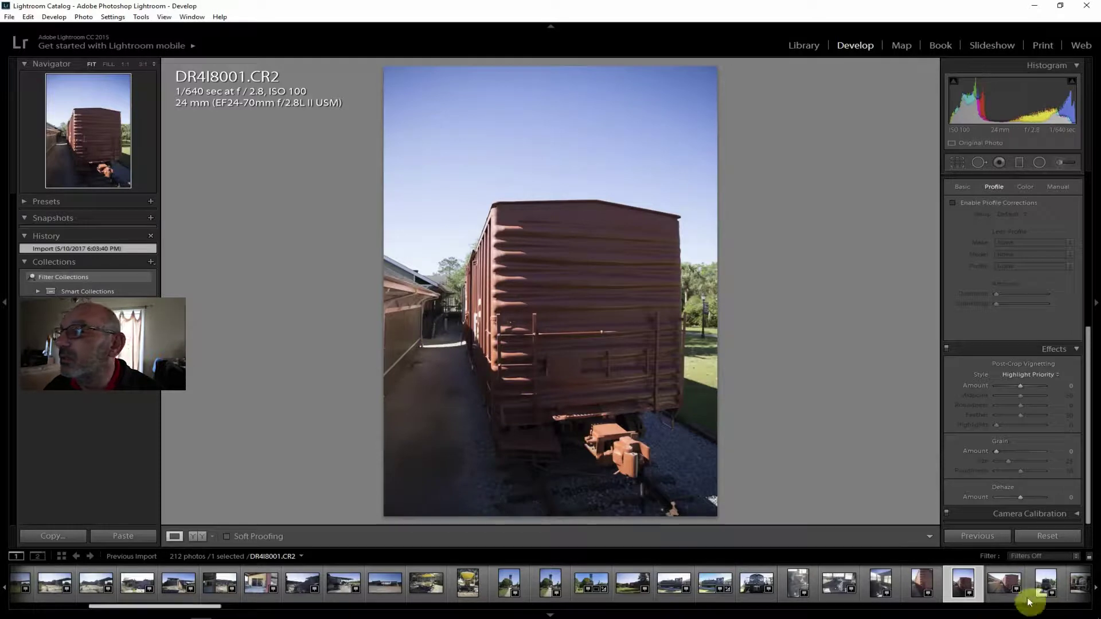
pyautogui.click(1005, 584)
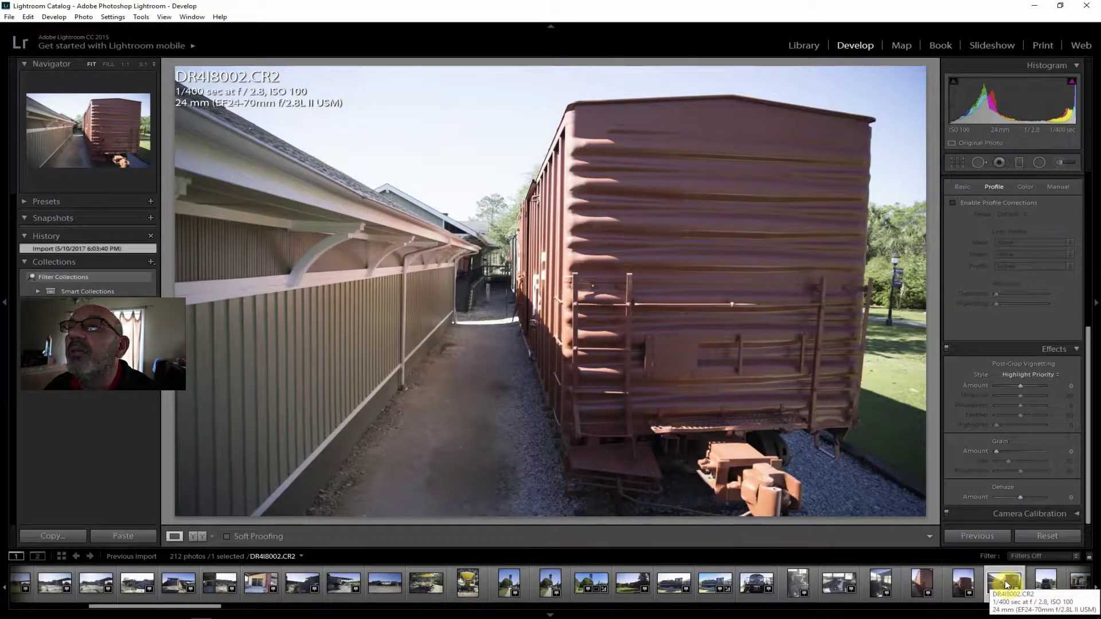
pyautogui.click(1044, 586)
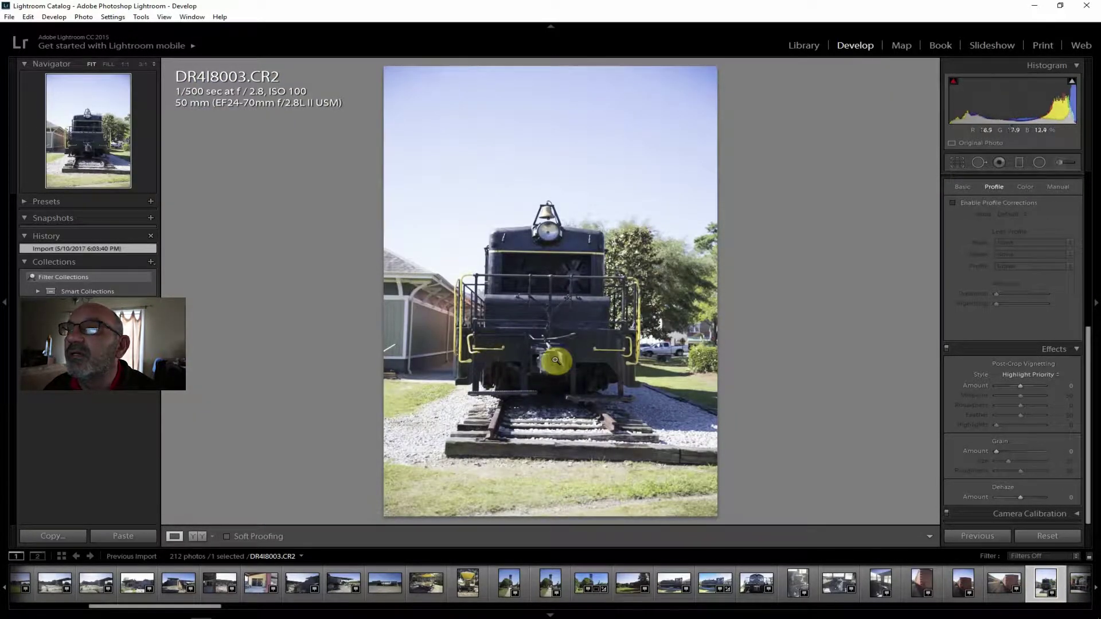
pyautogui.press('Right')
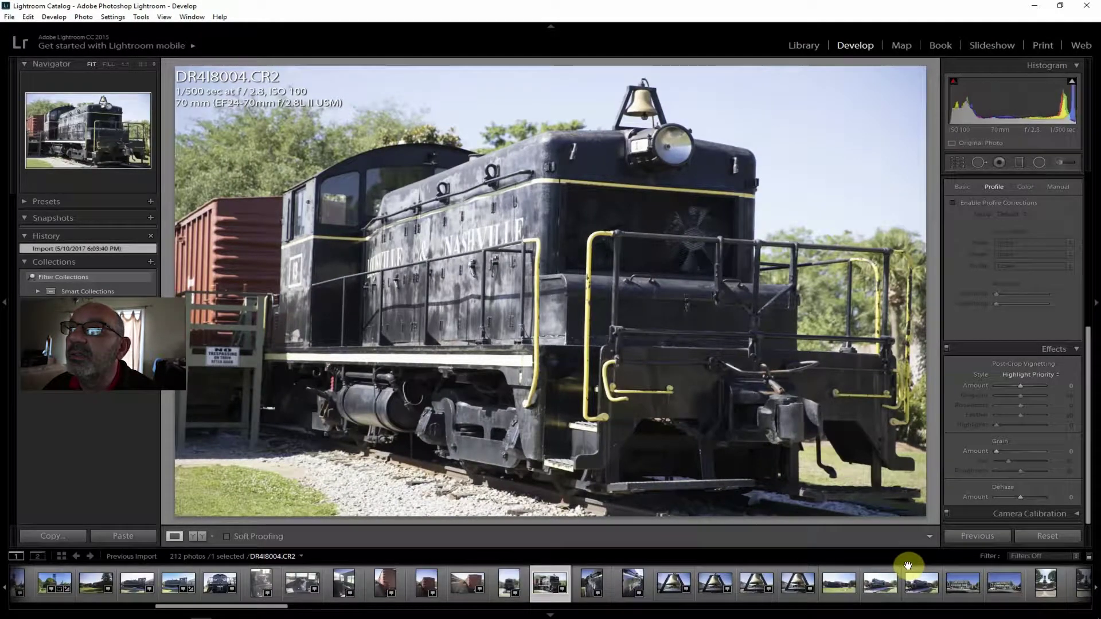
pyautogui.click(625, 582)
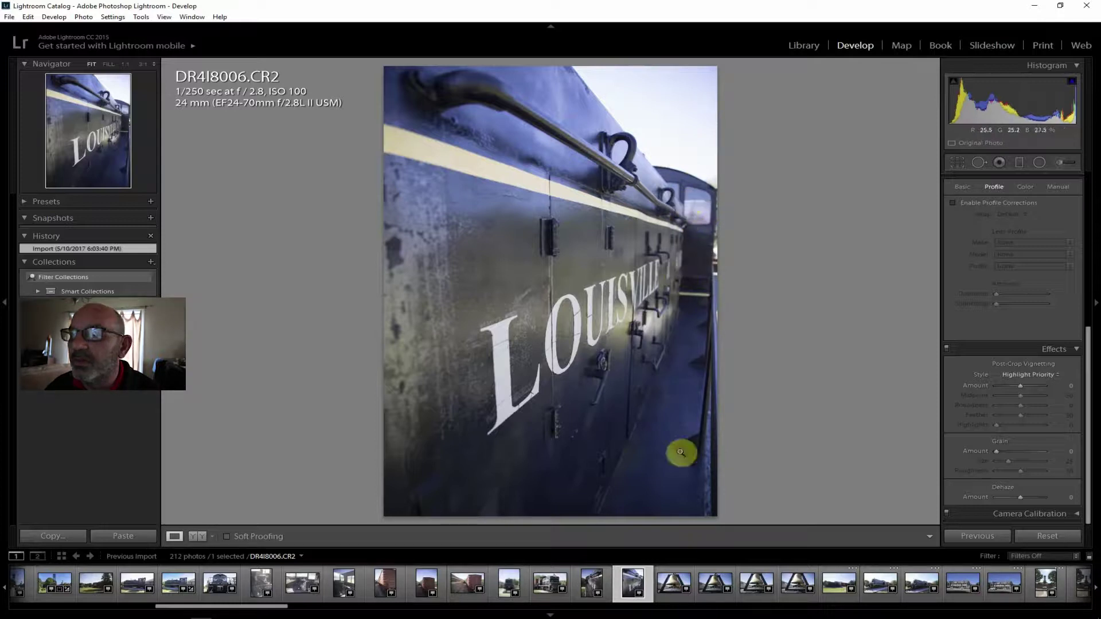
# - Review the Louisville locomotive lettering photos DR4I8005.CR2 and DR4I8006.CR2 and the bell photos DR4I8007.CR2 through DR4I8010.CR2
pyautogui.click(591, 582)
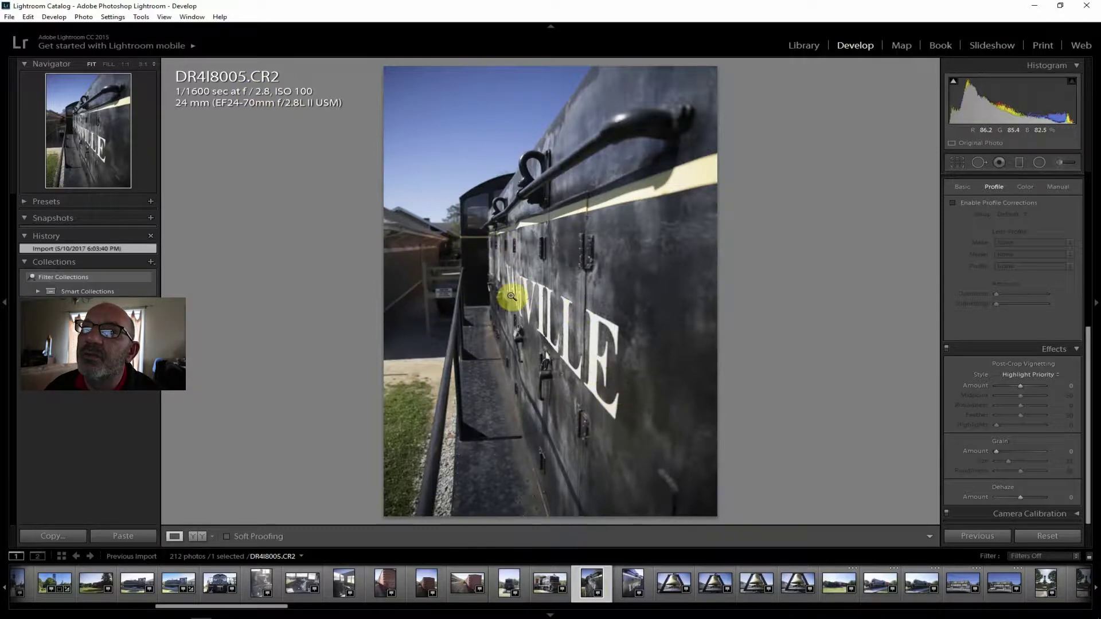
pyautogui.click(631, 582)
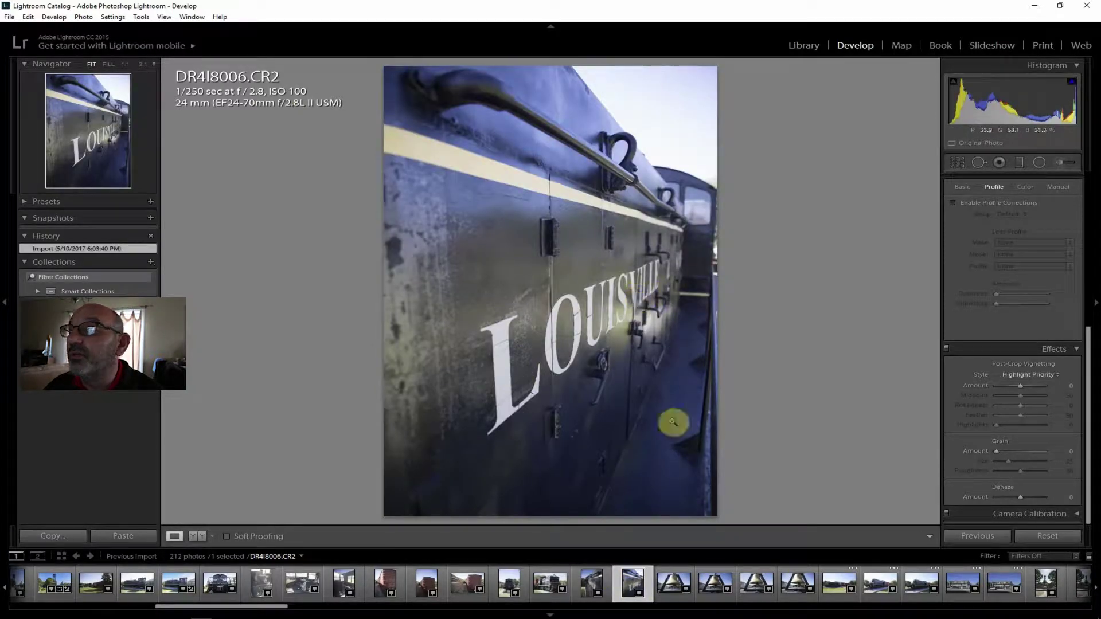
pyautogui.click(711, 585)
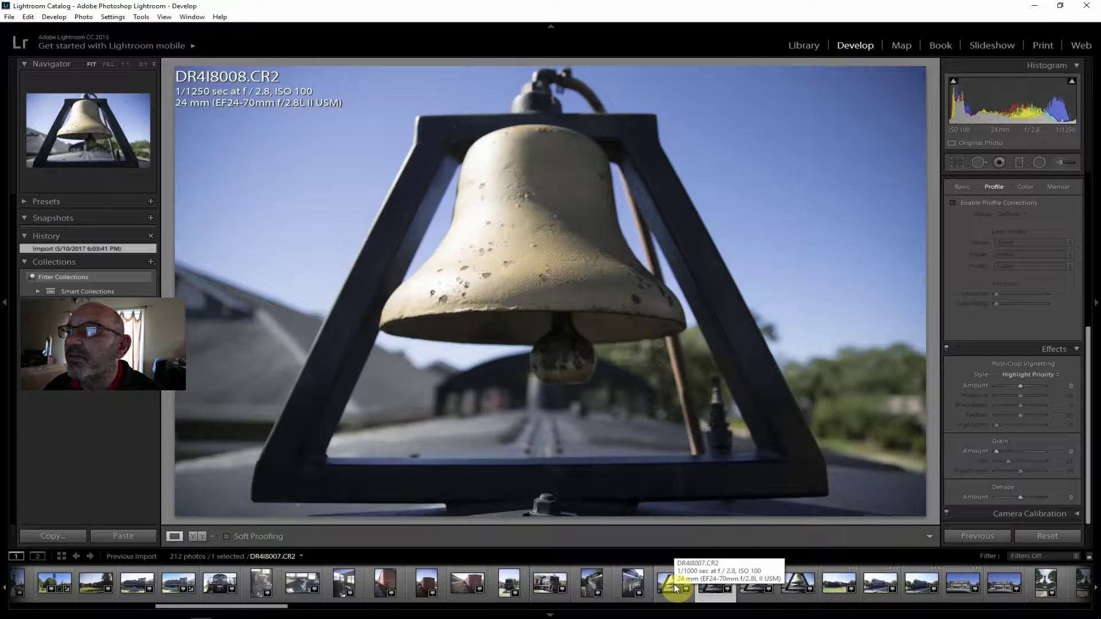
pyautogui.click(673, 584)
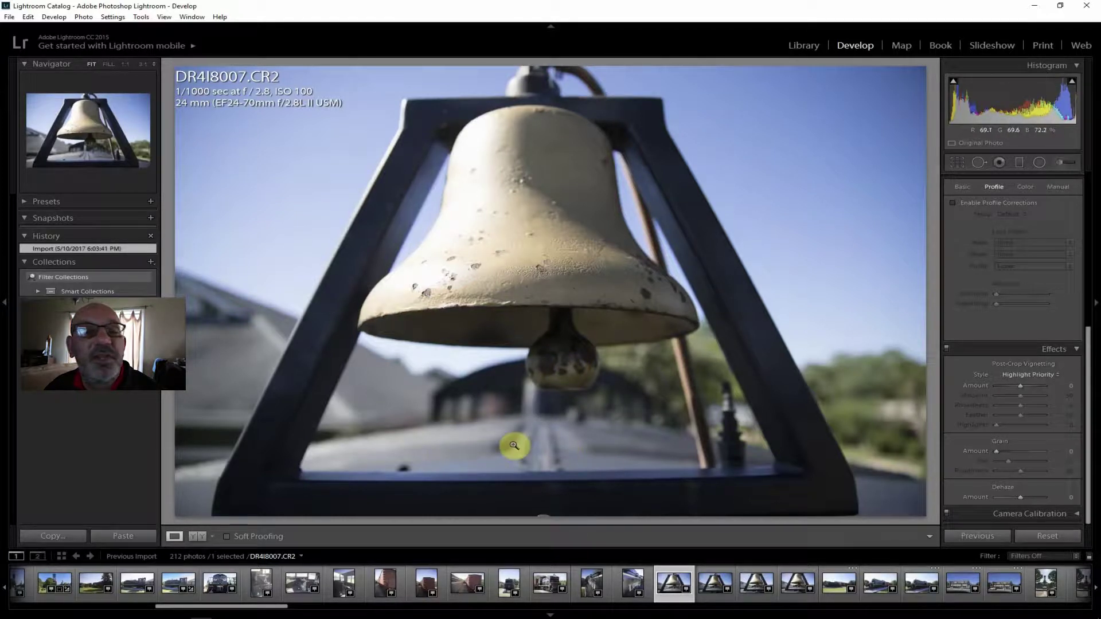
pyautogui.click(707, 571)
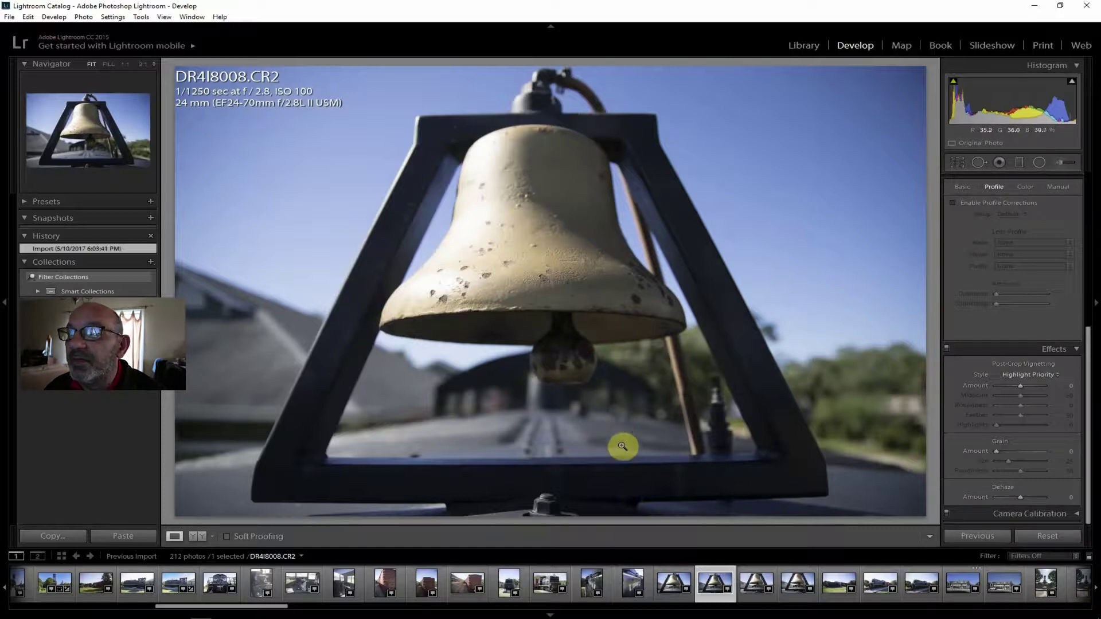
pyautogui.click(794, 584)
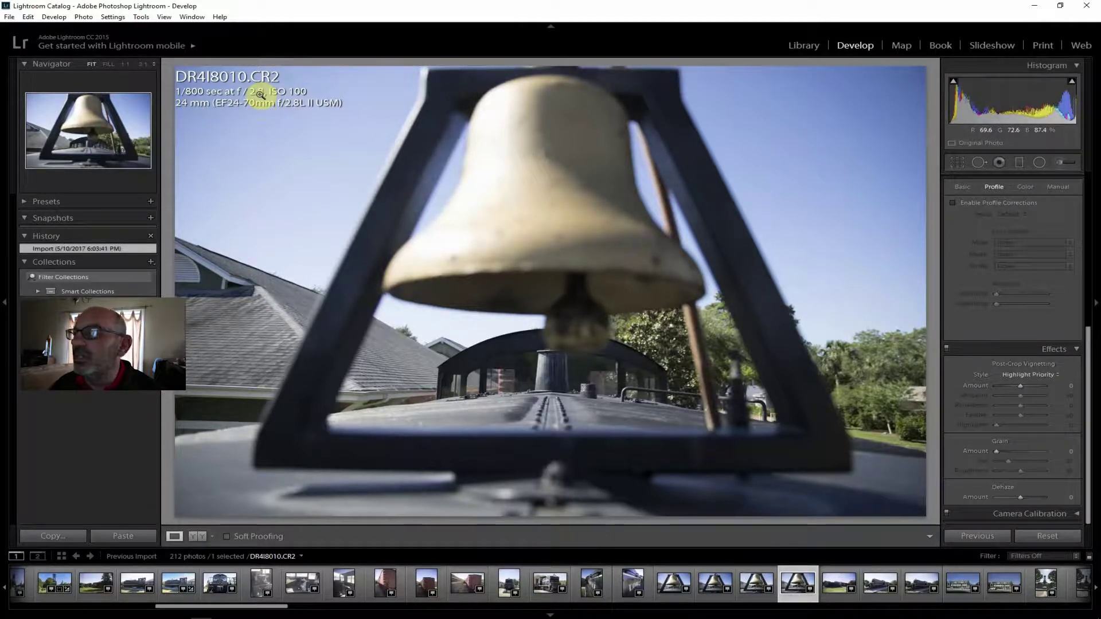
pyautogui.click(754, 583)
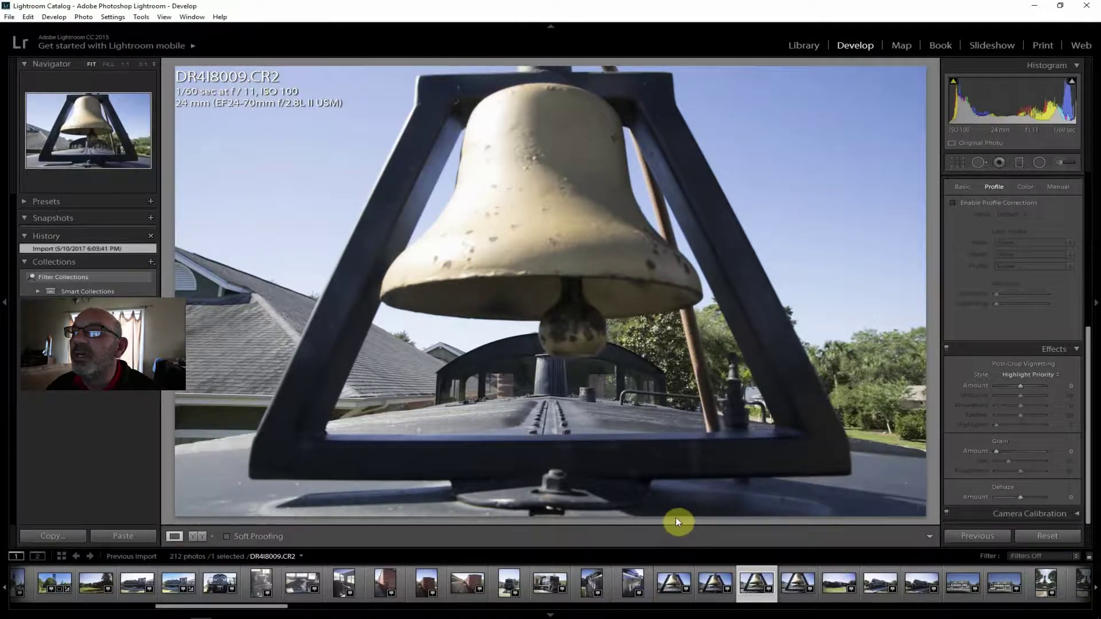
# - Enable lens profile corrections on bell photo DR4I8008.CR2 and set Shadows to +48, Highlights to -38 and Contrast to +31
pyautogui.click(711, 582)
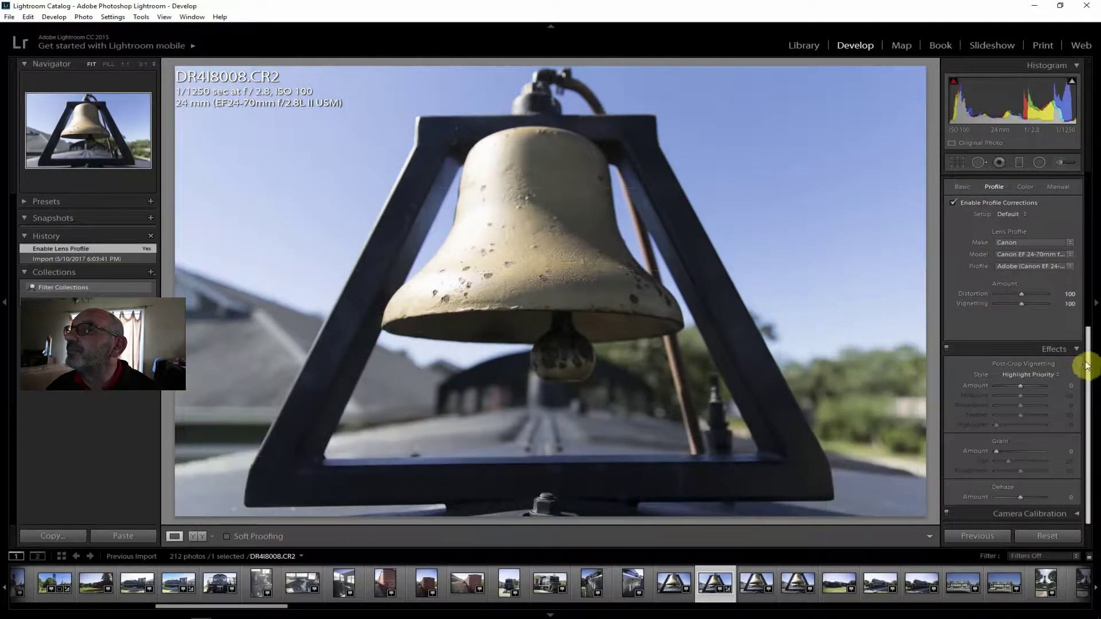
pyautogui.moveTo(1086, 364); pyautogui.dragTo(1092, 175)
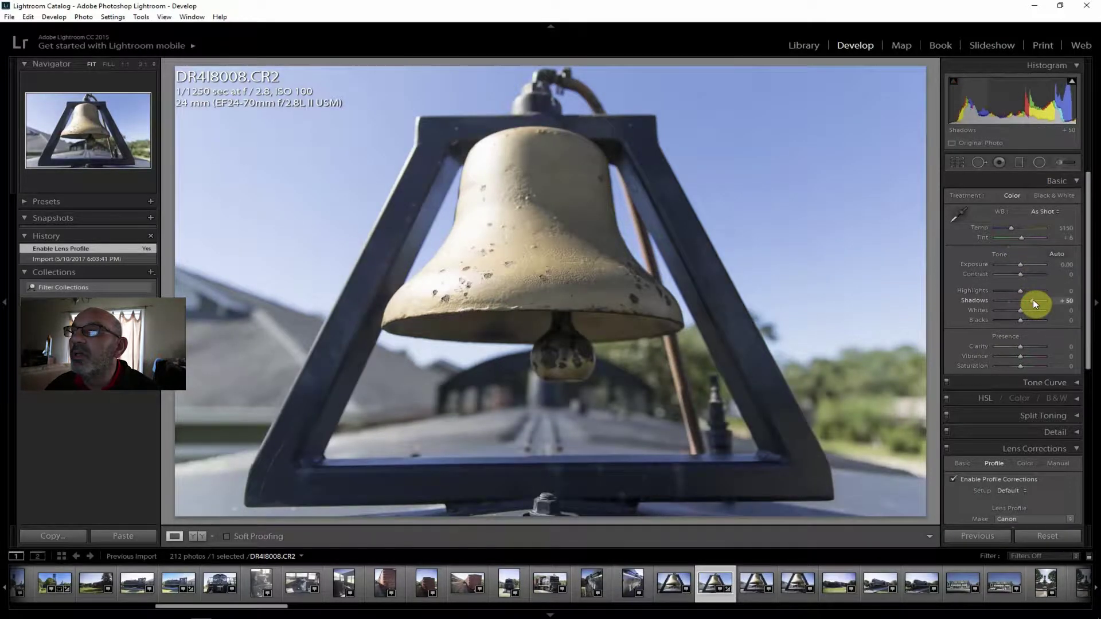
pyautogui.moveTo(1032, 299); pyautogui.dragTo(1033, 300)
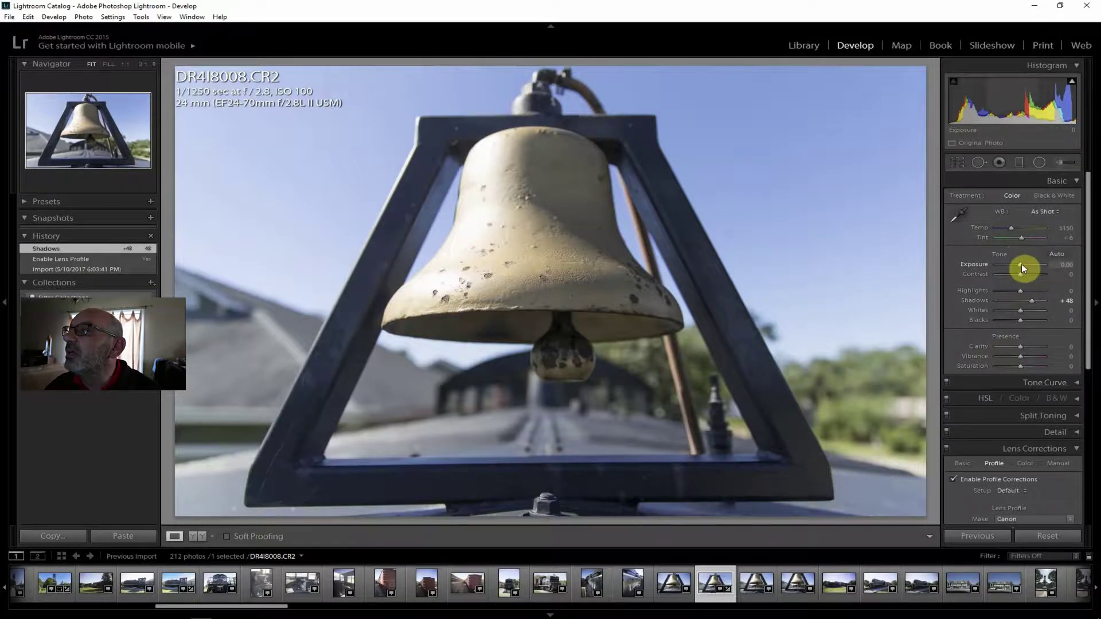
pyautogui.moveTo(1020, 290)
pyautogui.mouseDown()
pyautogui.moveTo(1006, 291)
pyautogui.moveTo(1027, 273)
pyautogui.mouseUp()
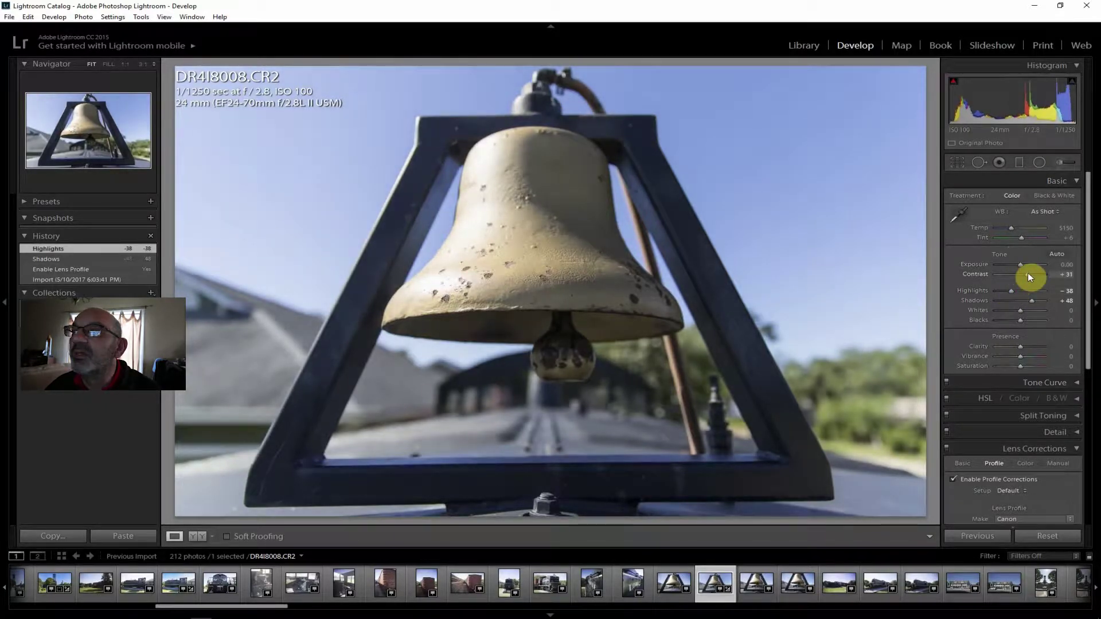
# - Set the bell photo's Clarity to +33, Vibrance to +17 and Saturation to +12
pyautogui.moveTo(1019, 347); pyautogui.dragTo(1027, 346)
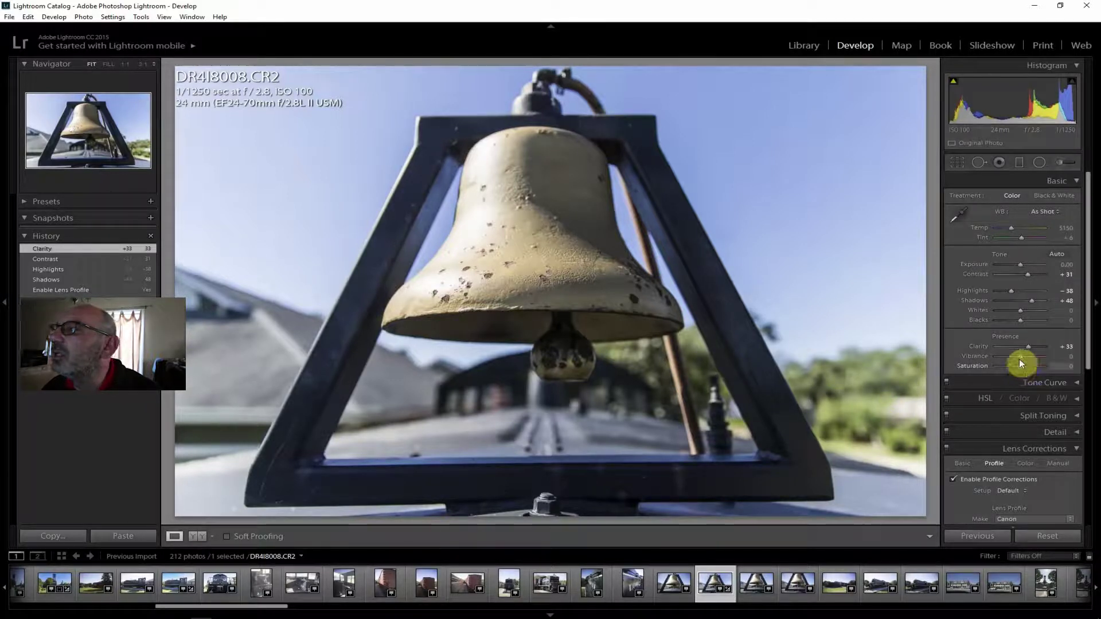
pyautogui.moveTo(1022, 357); pyautogui.dragTo(1023, 366)
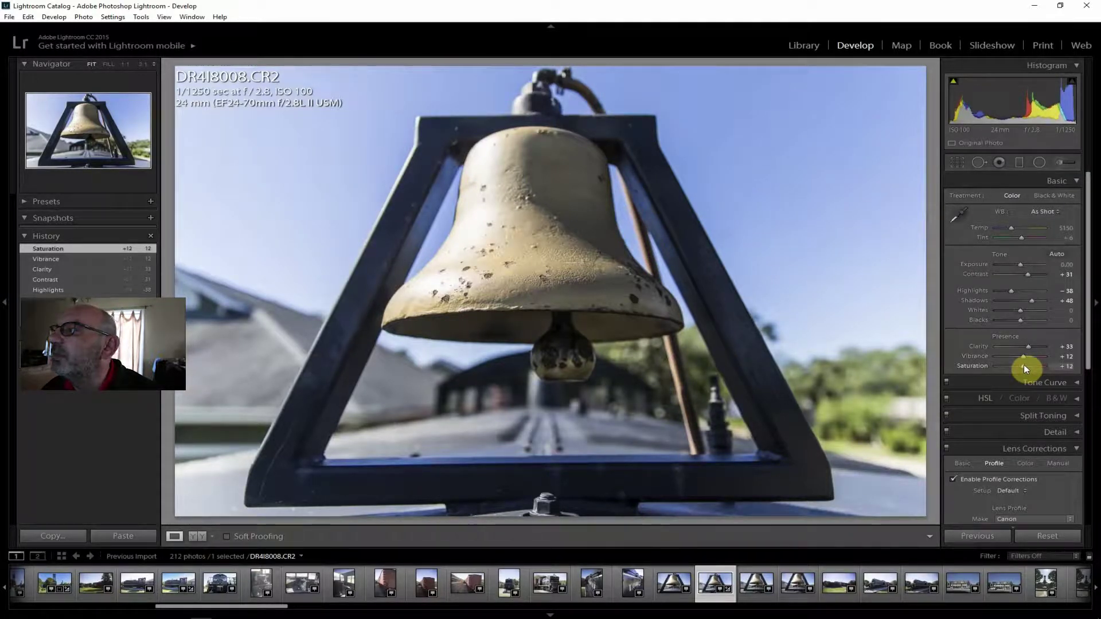
pyautogui.click(1024, 356)
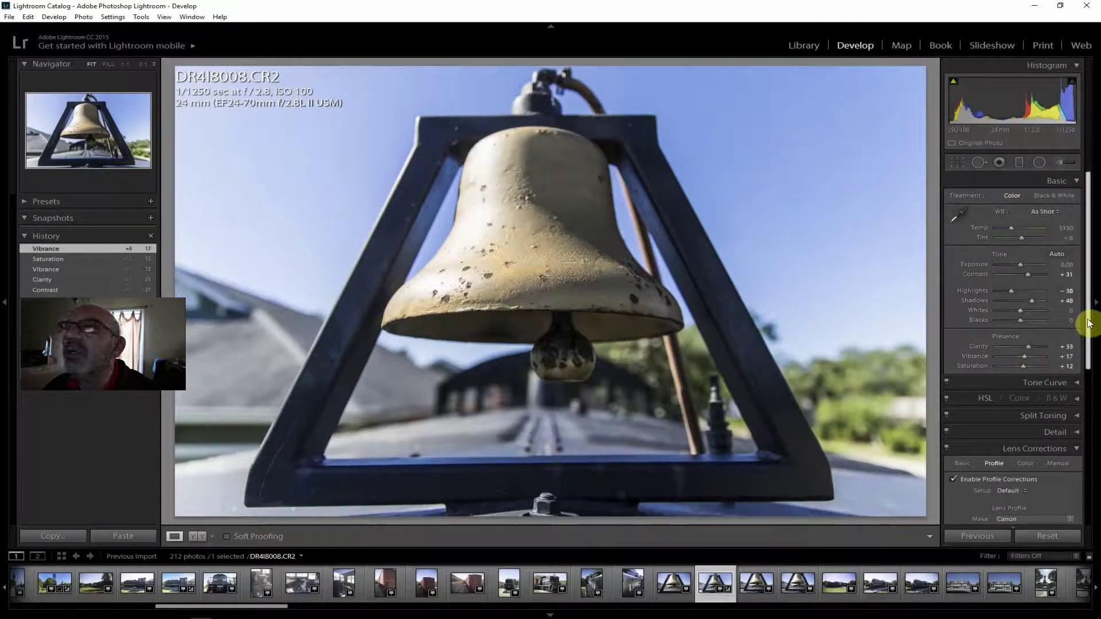
# - Set the bell photo's Dehaze amount to +14 and raise its Exposure to +0.24
pyautogui.moveTo(1088, 323); pyautogui.dragTo(1088, 479)
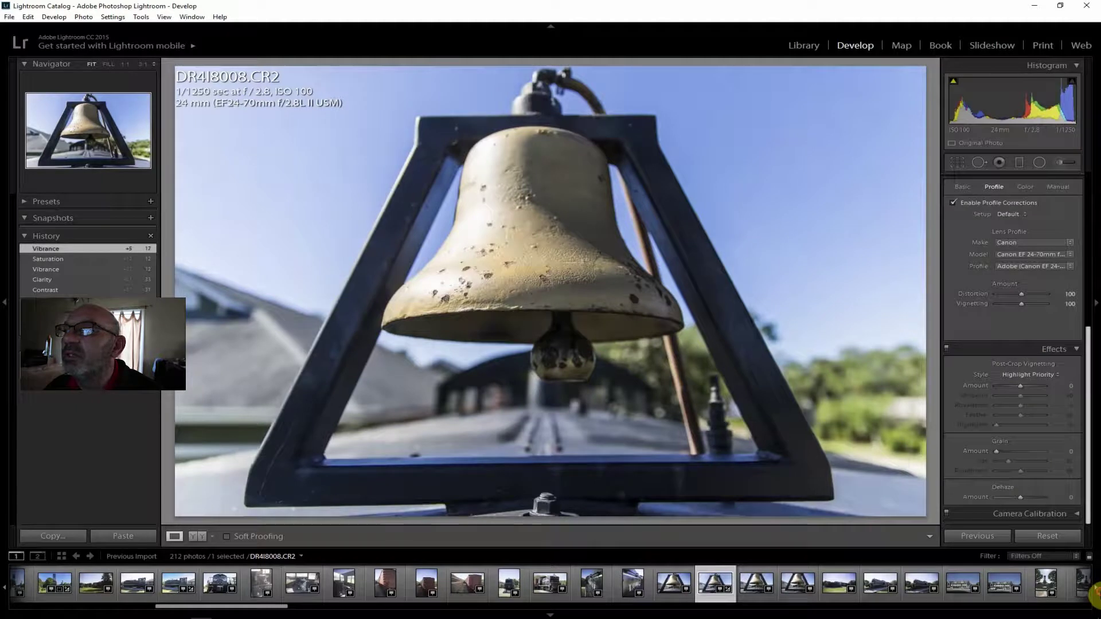
pyautogui.moveTo(1022, 497); pyautogui.dragTo(1024, 498)
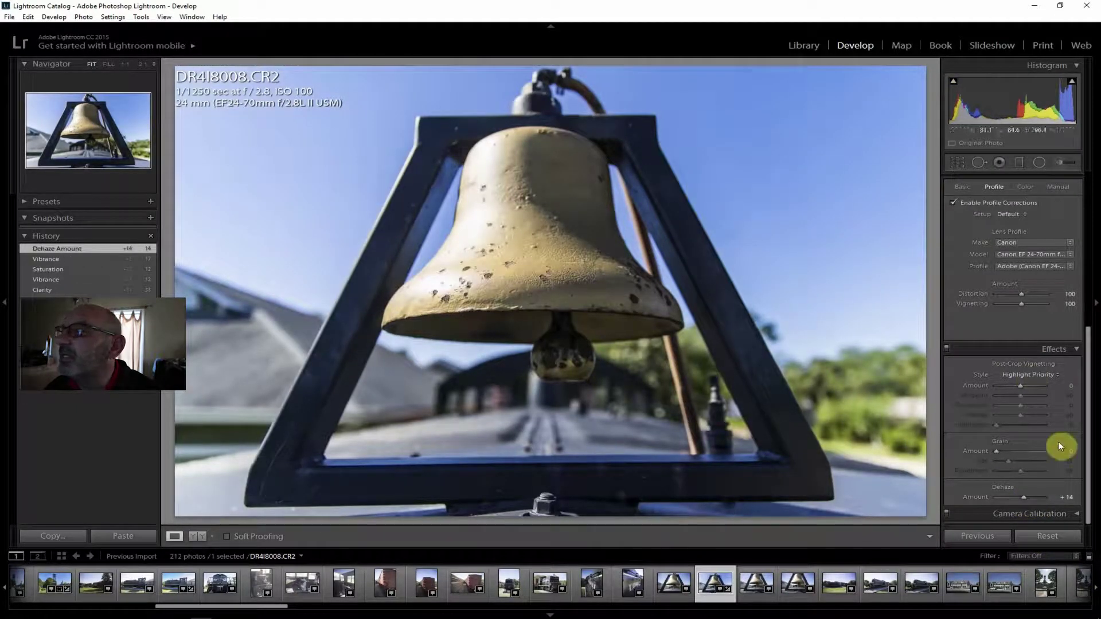
pyautogui.moveTo(1088, 444); pyautogui.dragTo(1096, 245)
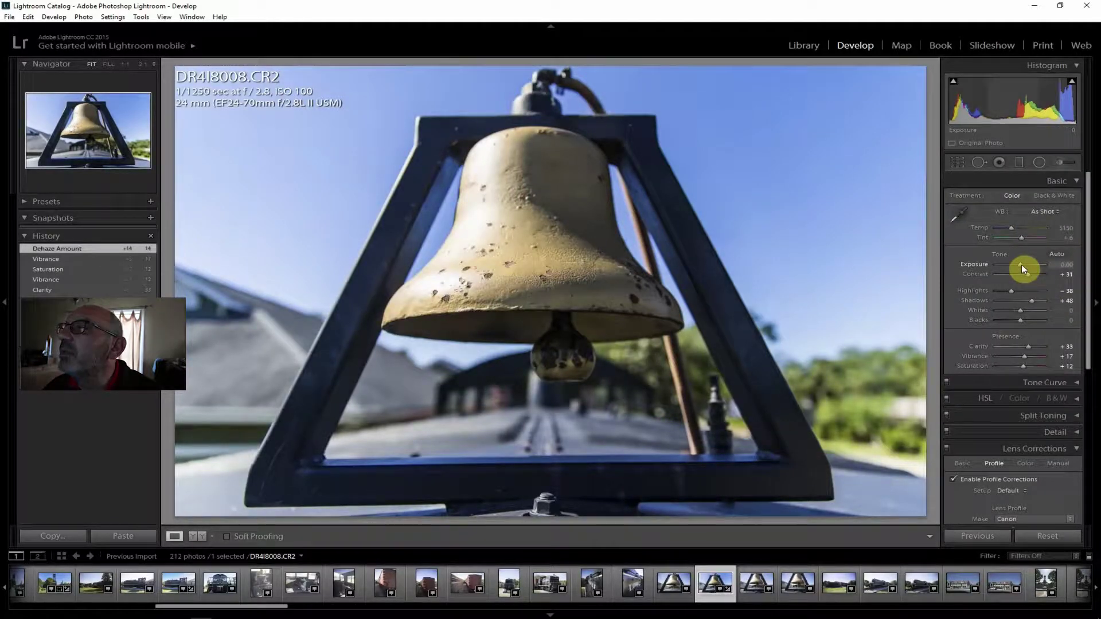
pyautogui.moveTo(1020, 264); pyautogui.dragTo(1022, 264)
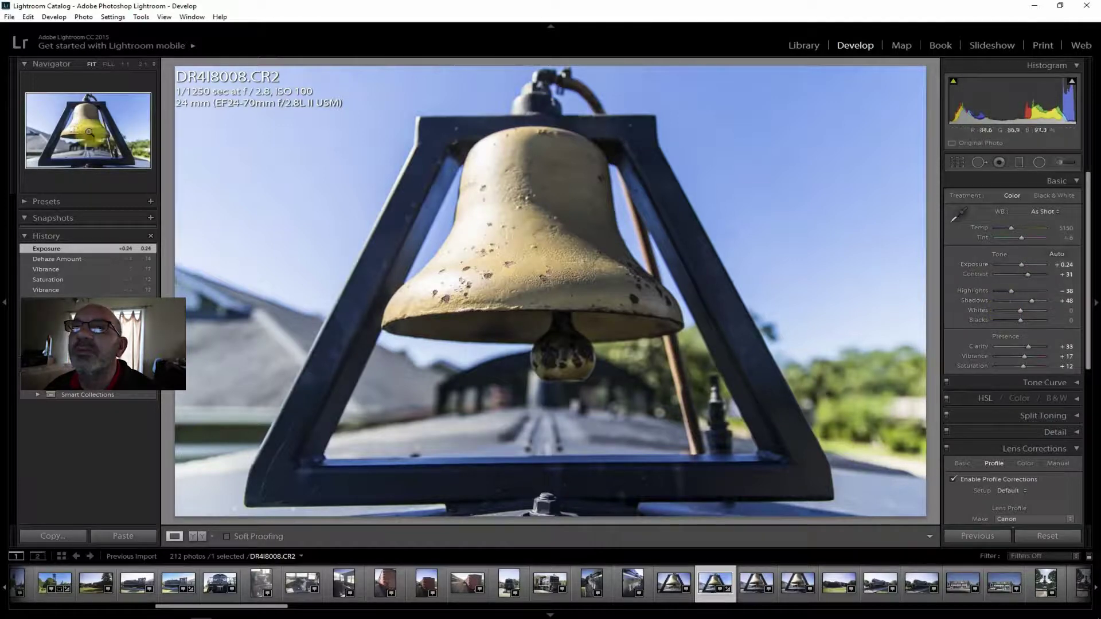
# - Export bell photo DR4I8008 using the existing export settings
pyautogui.click(9, 17)
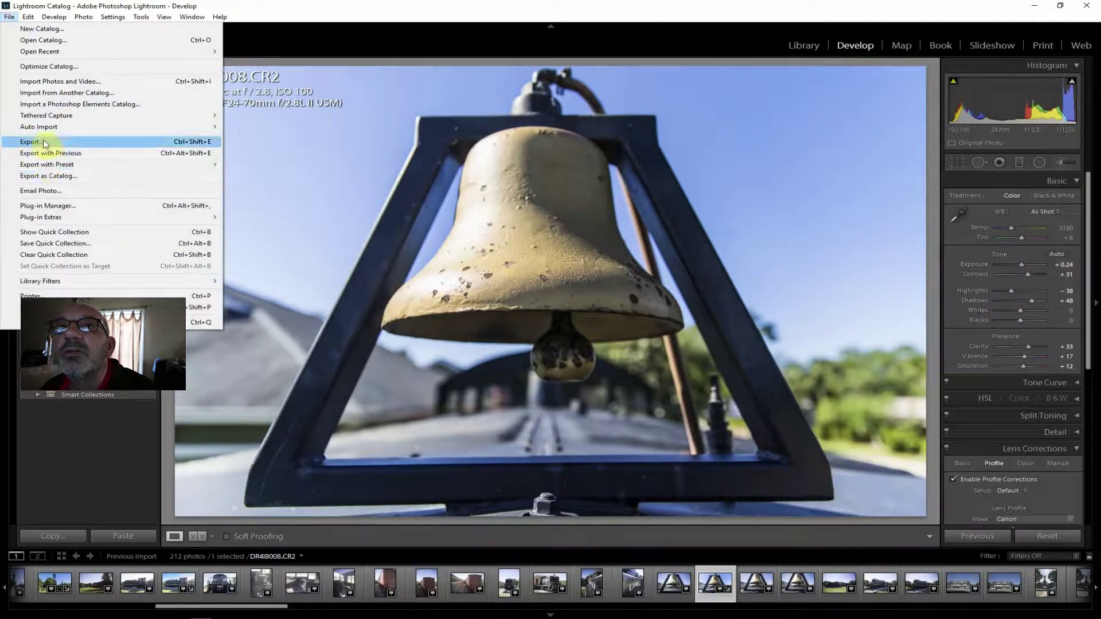
pyautogui.click(41, 141)
pyautogui.click(733, 586)
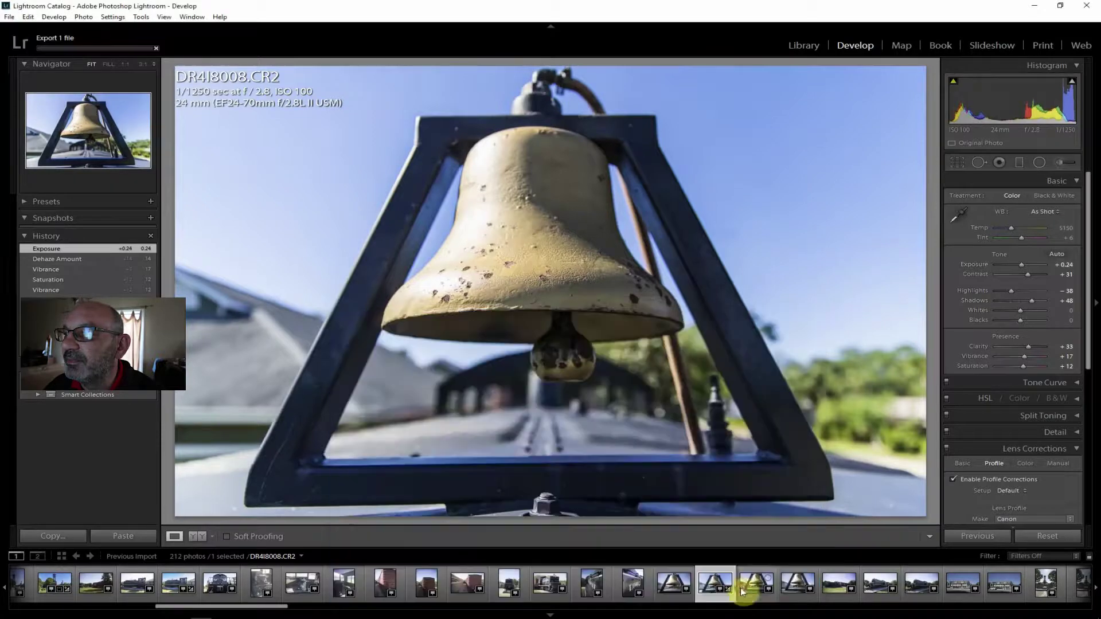
# - Review and compare the locomotive and boxcar photos DR4I8011.CR2, DR4I8012.CR2 and DR4I8013.CR2
pyautogui.click(838, 586)
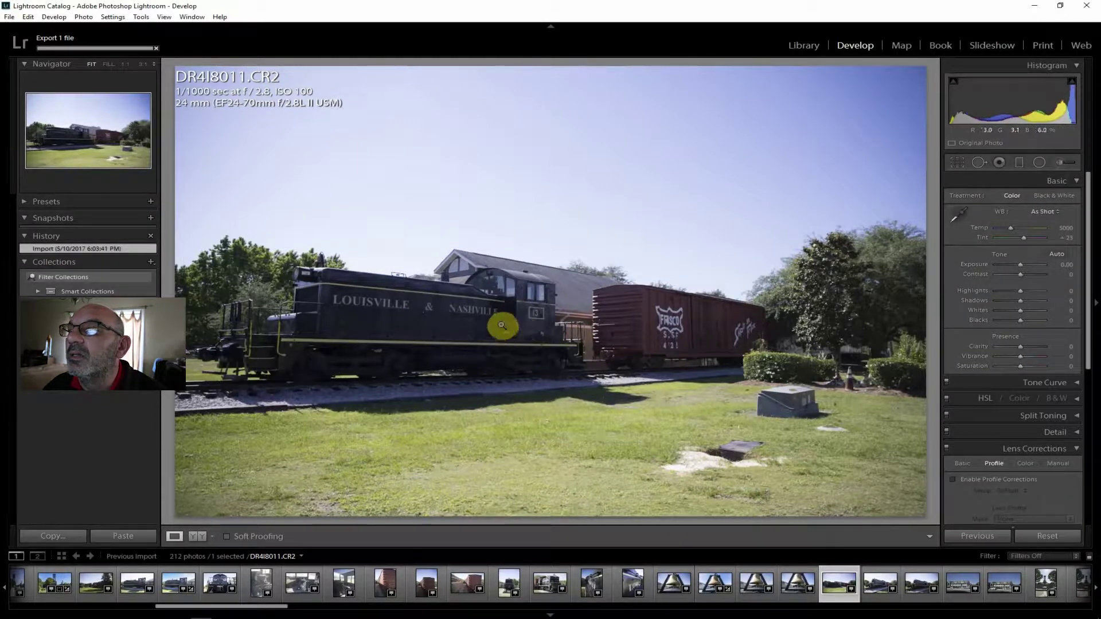
pyautogui.click(880, 583)
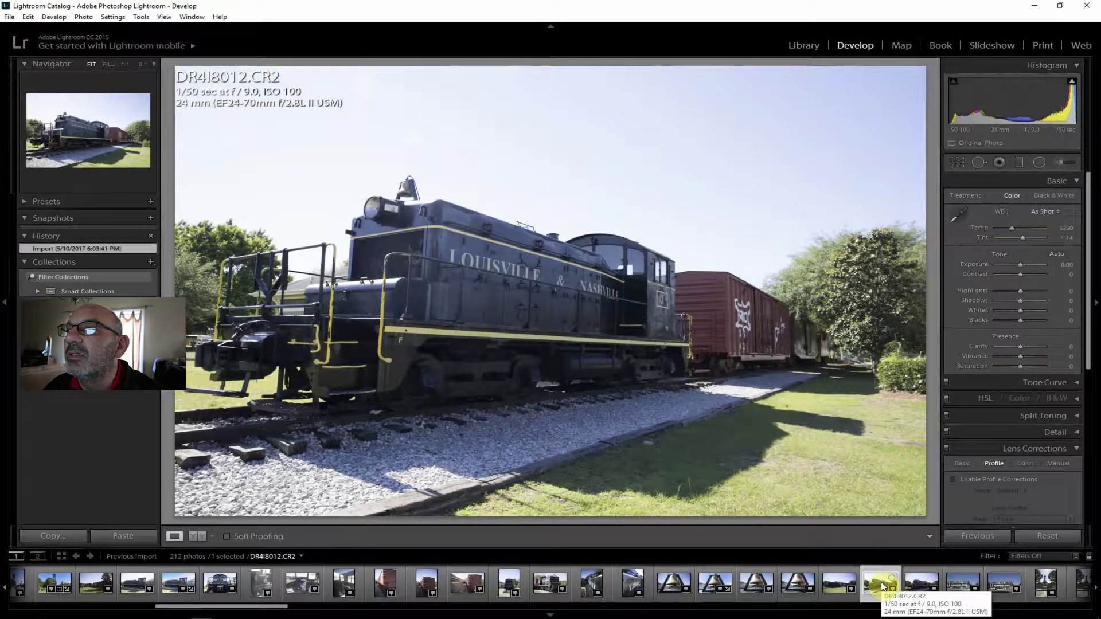
pyautogui.click(837, 585)
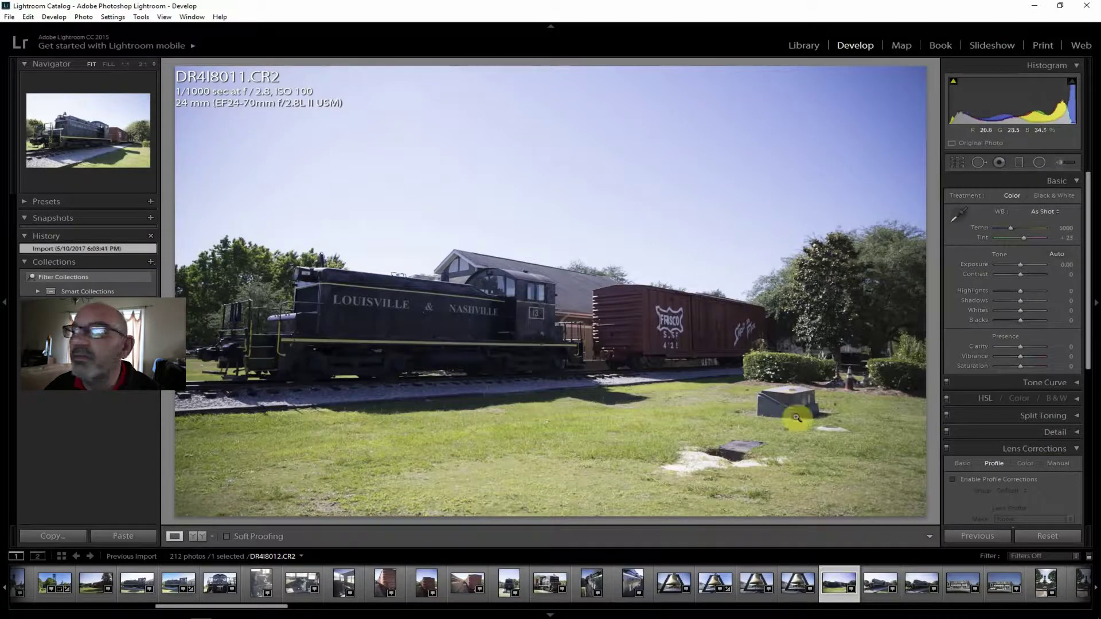
pyautogui.click(879, 583)
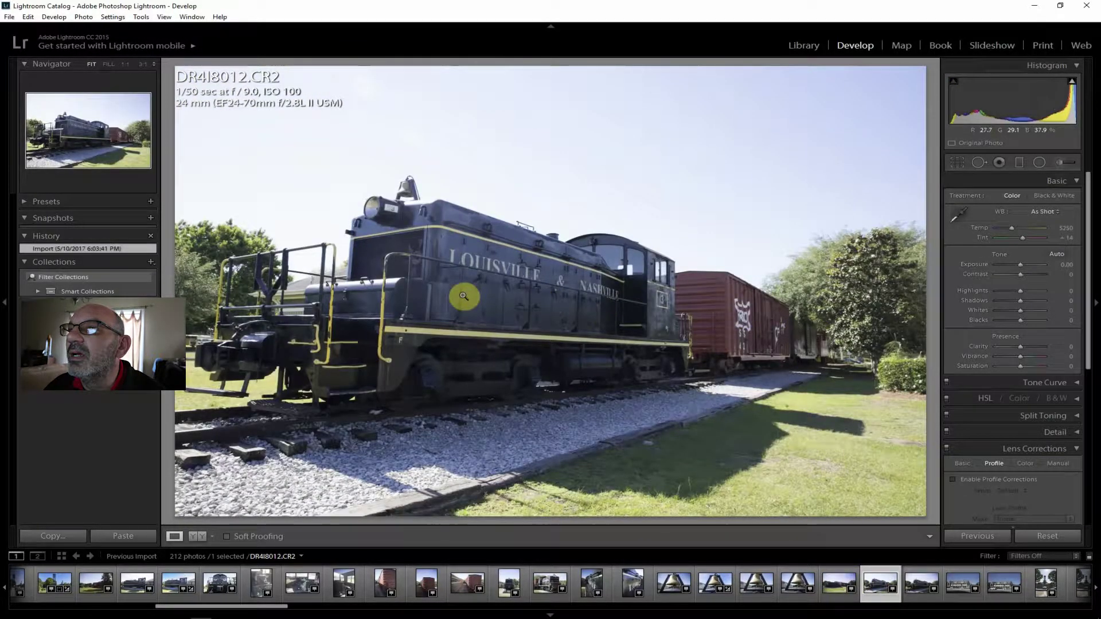
pyautogui.click(920, 594)
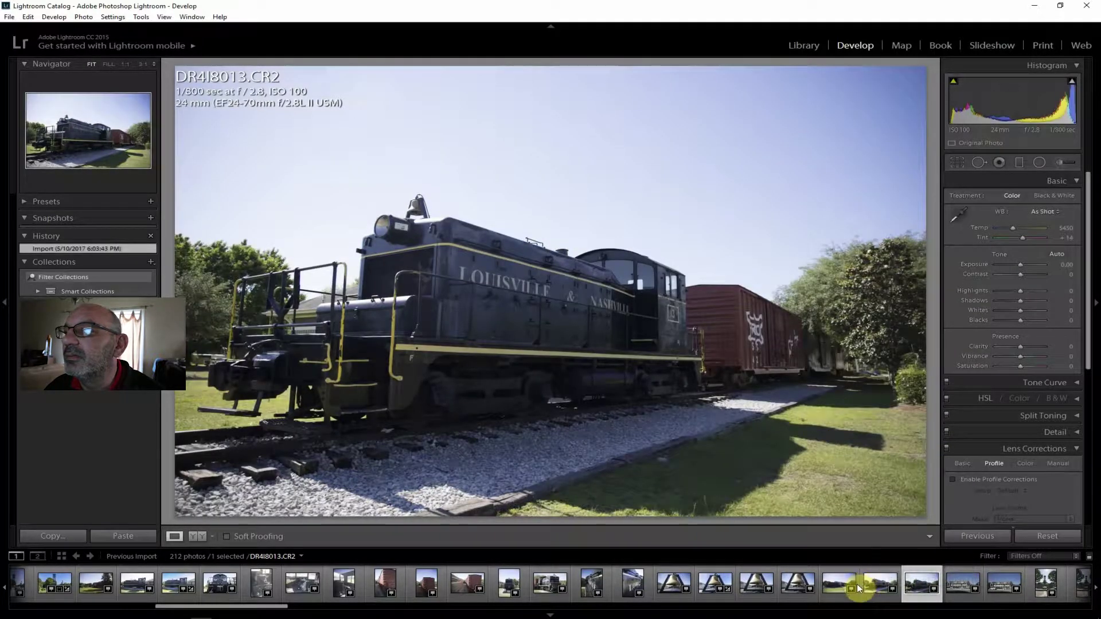
pyautogui.click(876, 587)
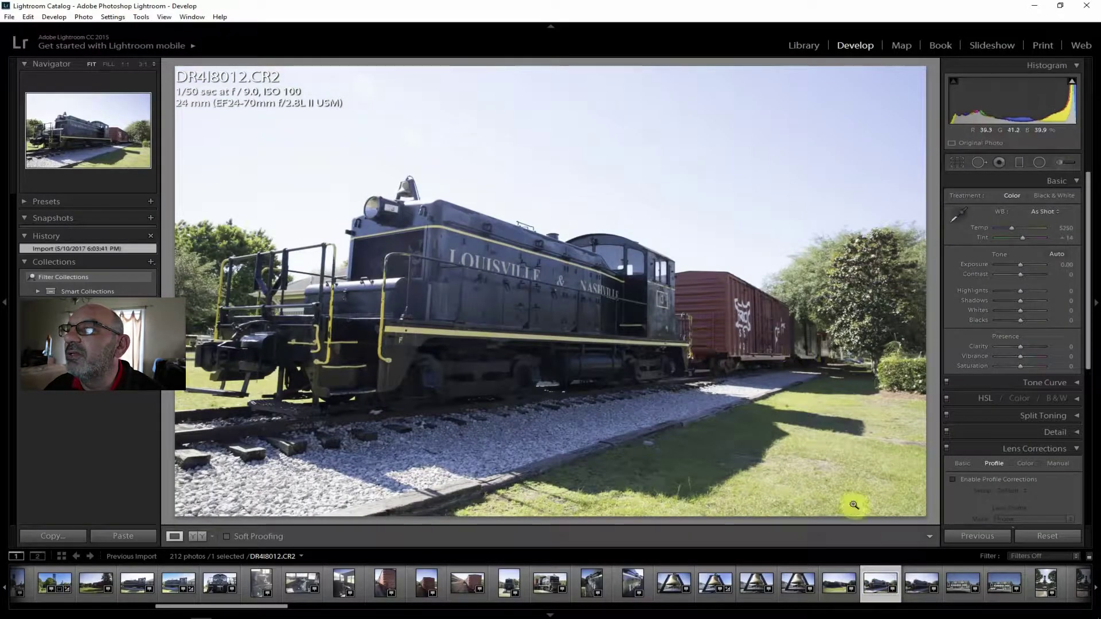
# - Enable lens profile corrections on locomotive photo DR4I8013.CR2 and set Contrast to +45, Highlights to -79, Whites to -40, Shadows to +52 and Exposure to +0.36
pyautogui.click(924, 590)
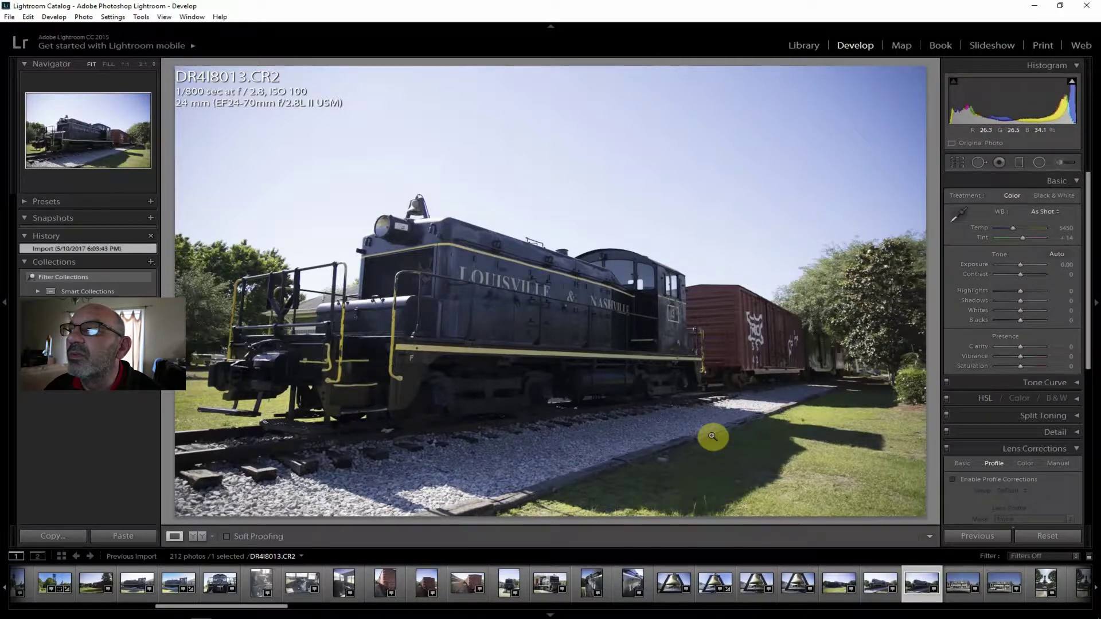
pyautogui.click(1002, 480)
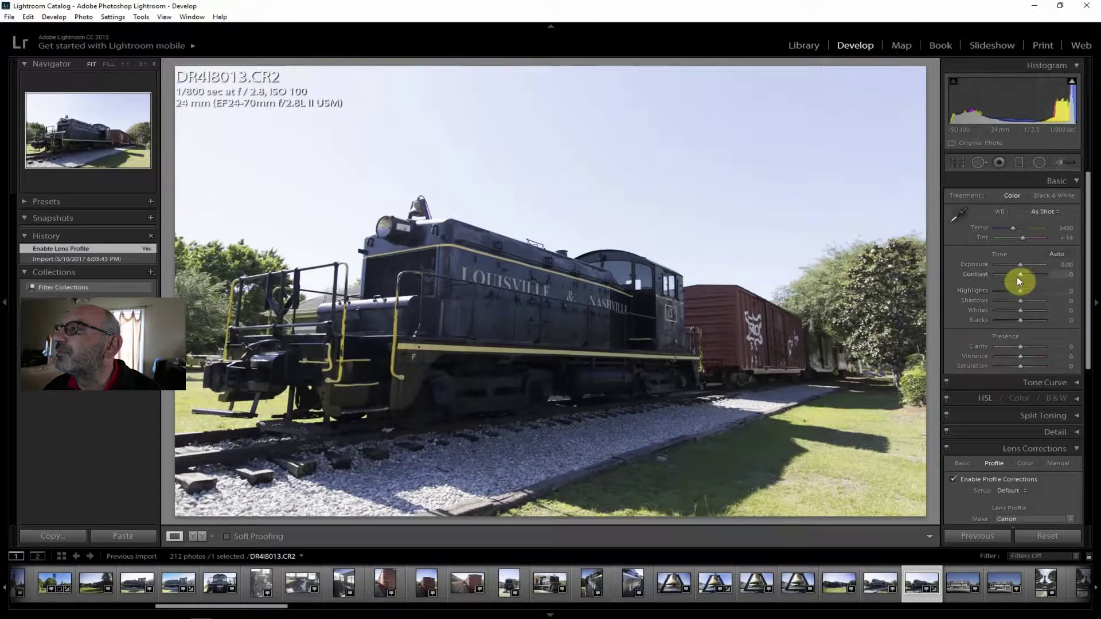
pyautogui.moveTo(1020, 274); pyautogui.dragTo(1010, 310)
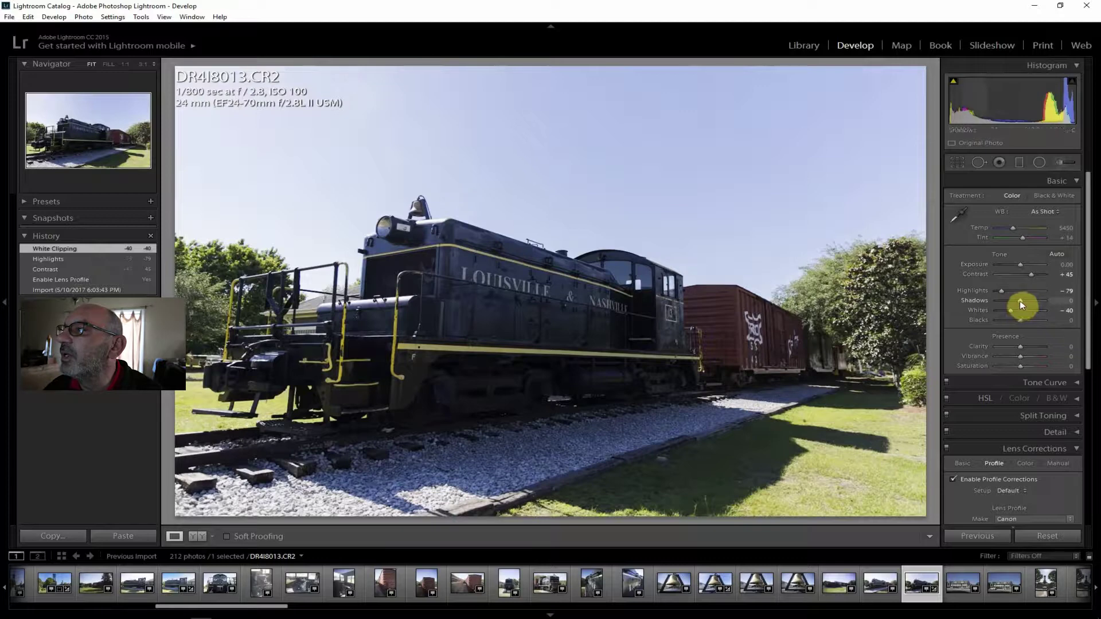
pyautogui.moveTo(1026, 303); pyautogui.dragTo(1030, 303)
pyautogui.moveTo(1032, 301); pyautogui.dragTo(1022, 262)
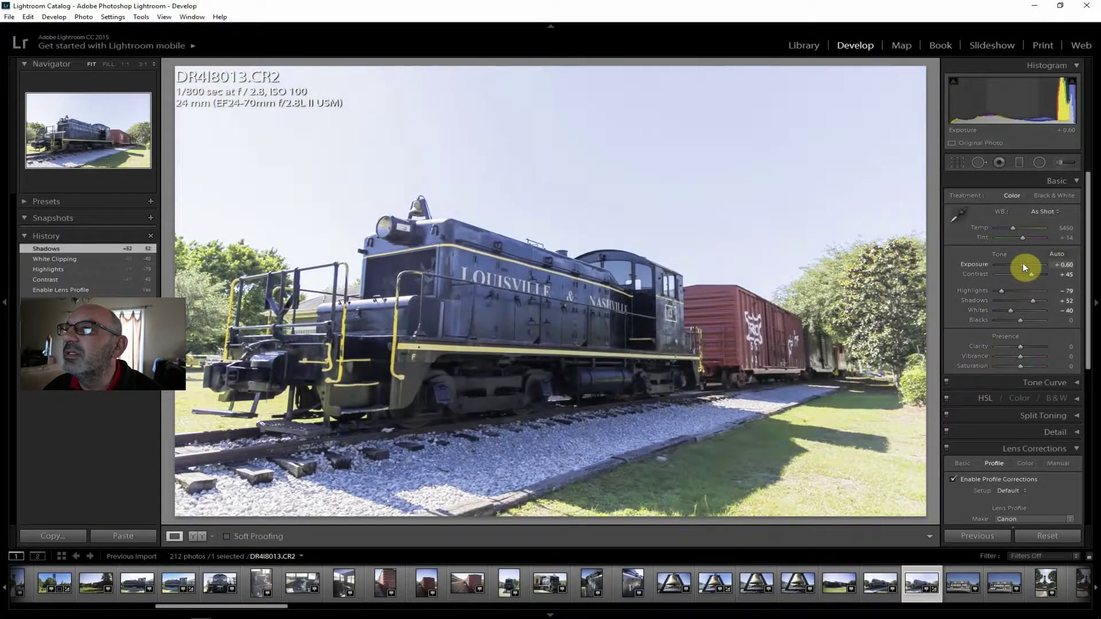
pyautogui.moveTo(1023, 263); pyautogui.dragTo(1023, 260)
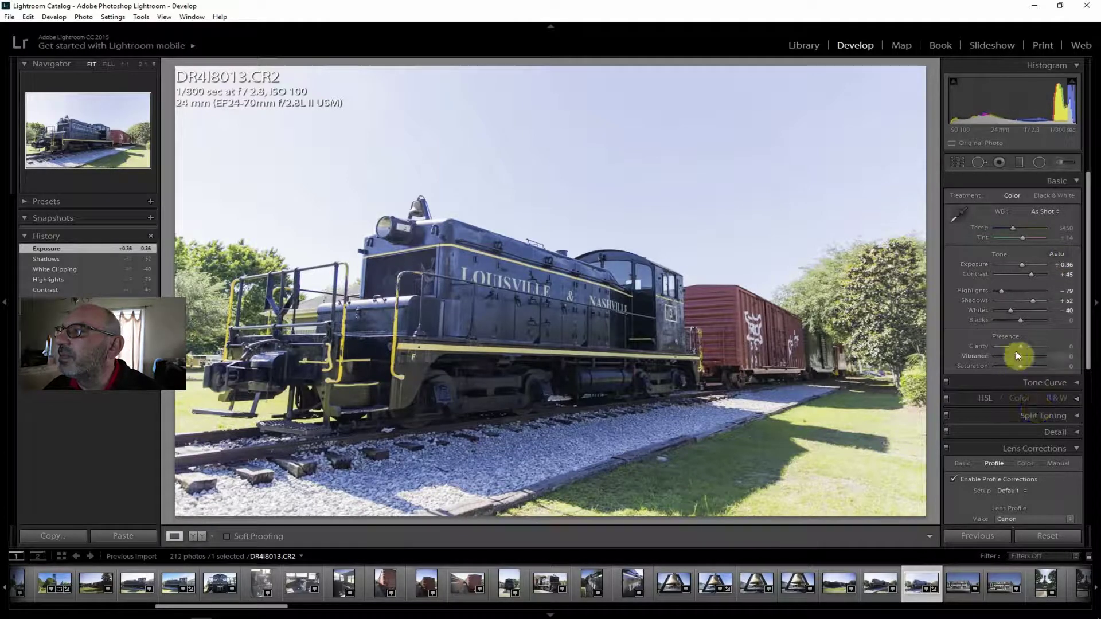
# - Set the locomotive photo's Clarity to +40, Exposure to +0.24, Vibrance to +17 and Saturation to +10
pyautogui.moveTo(1019, 345); pyautogui.dragTo(1025, 350)
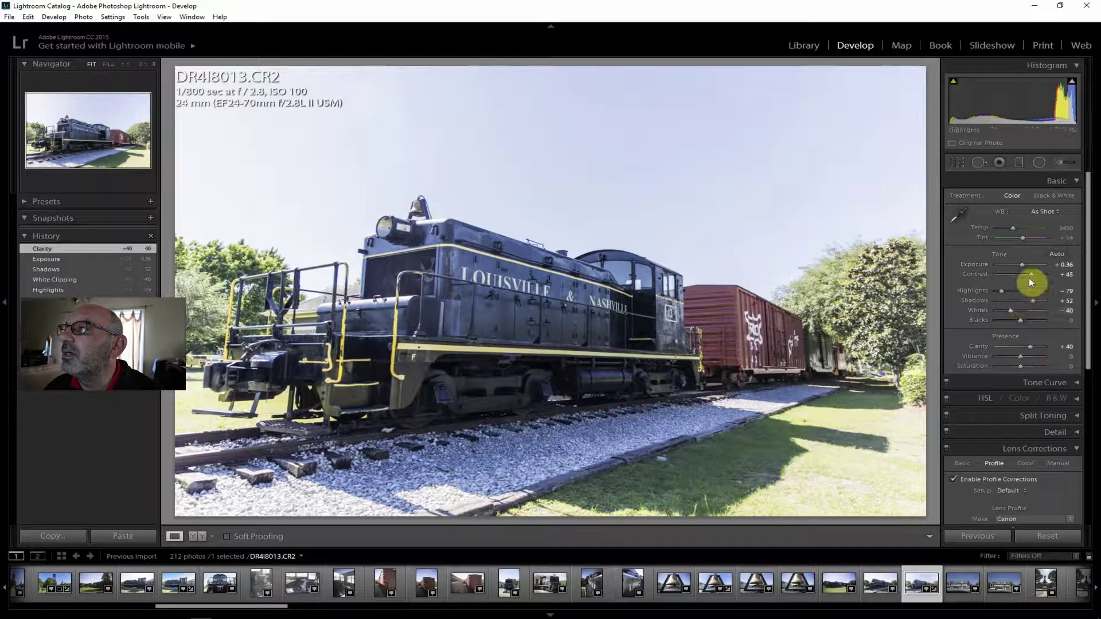
pyautogui.moveTo(1026, 267); pyautogui.dragTo(1019, 270)
pyautogui.moveTo(1023, 356); pyautogui.dragTo(1020, 366)
# - Set the locomotive photo's Dehaze amount to +24 and lower its Exposure to +0.12
pyautogui.moveTo(1086, 344); pyautogui.dragTo(1024, 496)
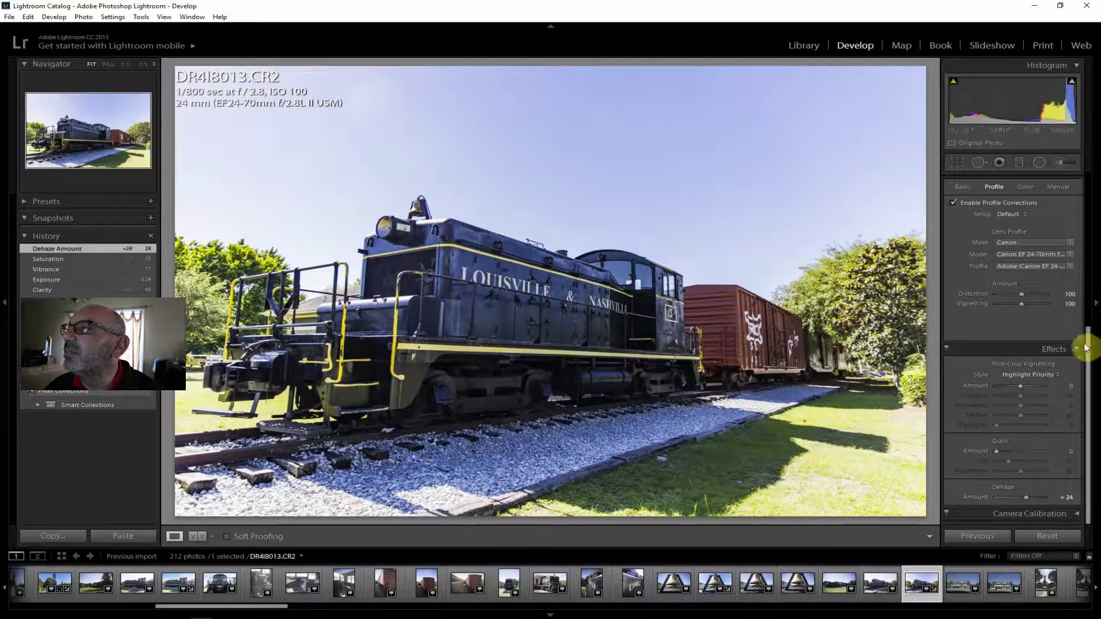
pyautogui.moveTo(1087, 354); pyautogui.dragTo(1088, 172)
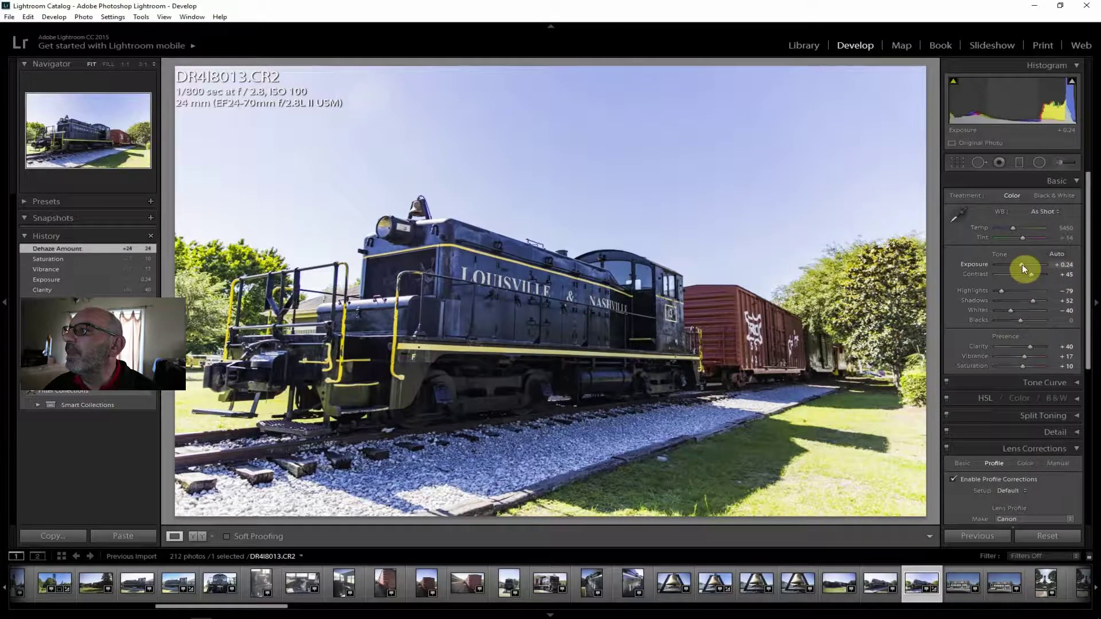
pyautogui.moveTo(1021, 265); pyautogui.dragTo(1020, 265)
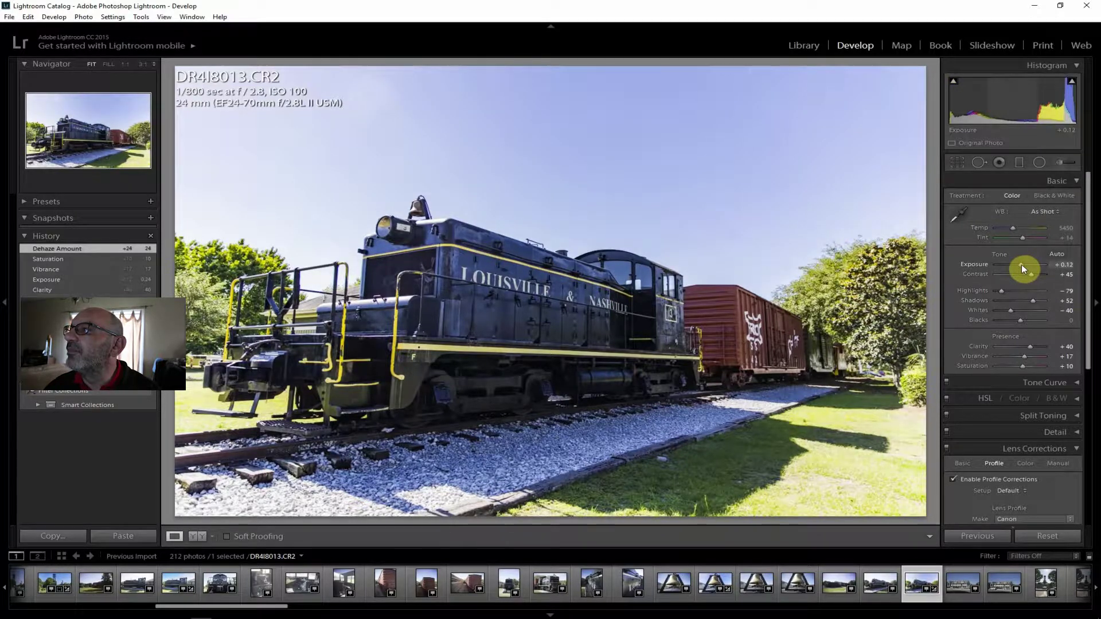
# - Reset the locomotive photo's Exposure to 0.00 and export DR4I8013.CR2 to J:\ToPost
pyautogui.doubleClick(1020, 264)
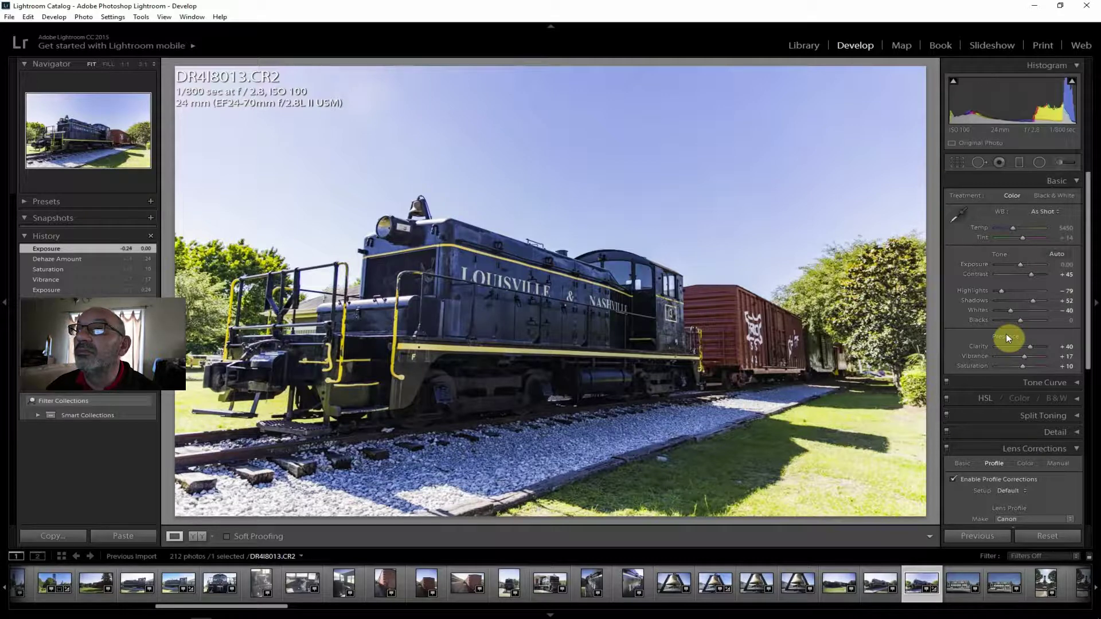
pyautogui.click(9, 17)
pyautogui.click(34, 142)
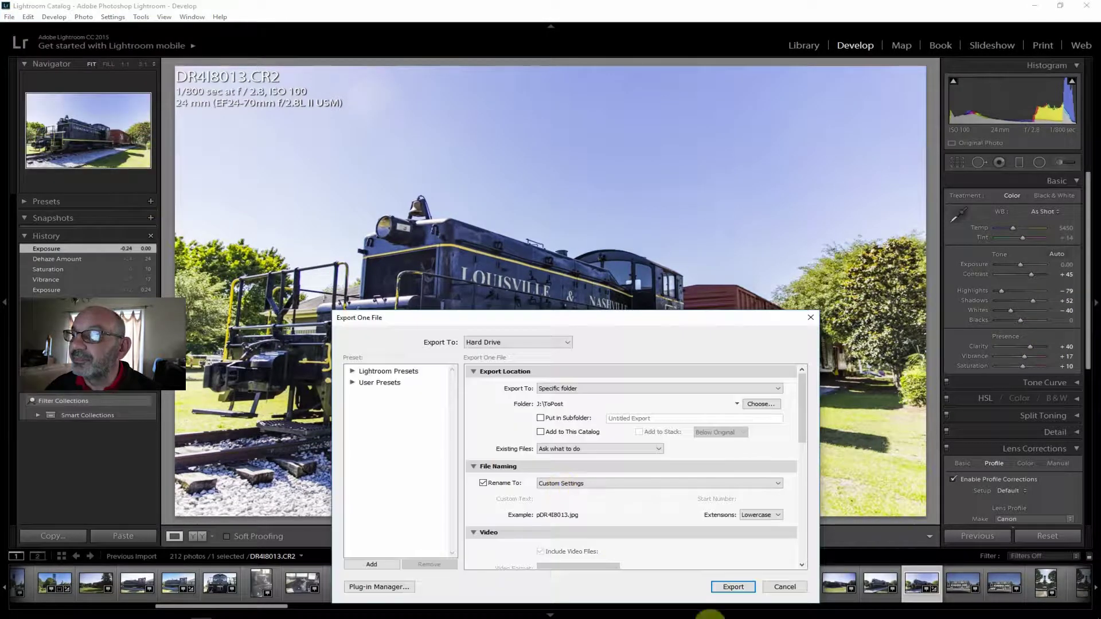
pyautogui.click(735, 587)
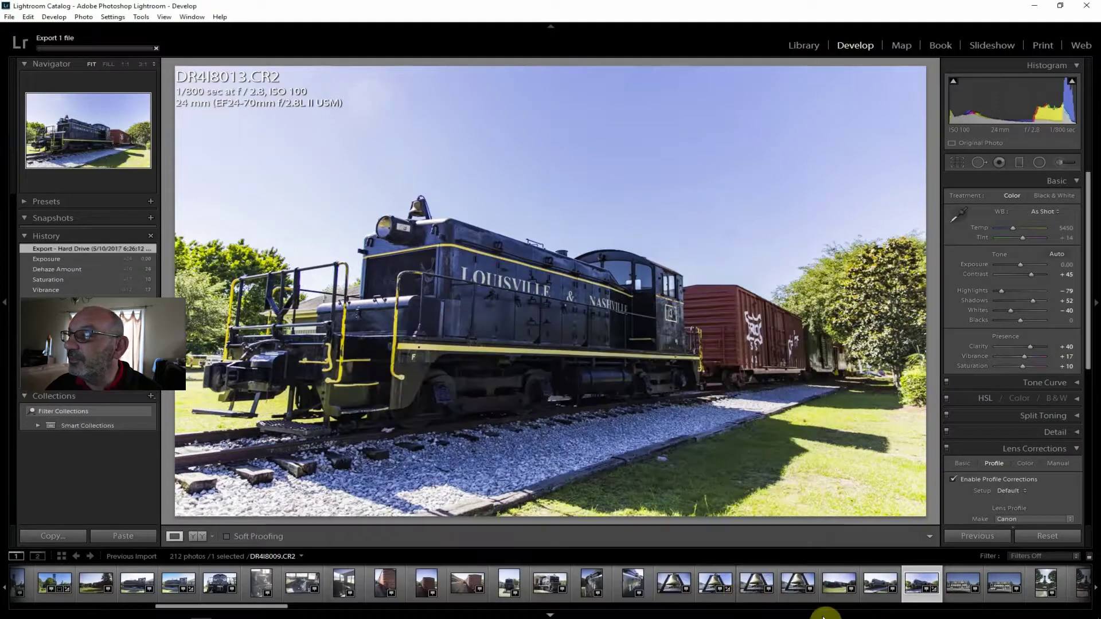
# - Review the white building photos DR4I8014.CR2 and DR4I8015.CR2, and inspect the falling water in fountain photo DR4I8016.CR2 at 1:1
pyautogui.click(956, 587)
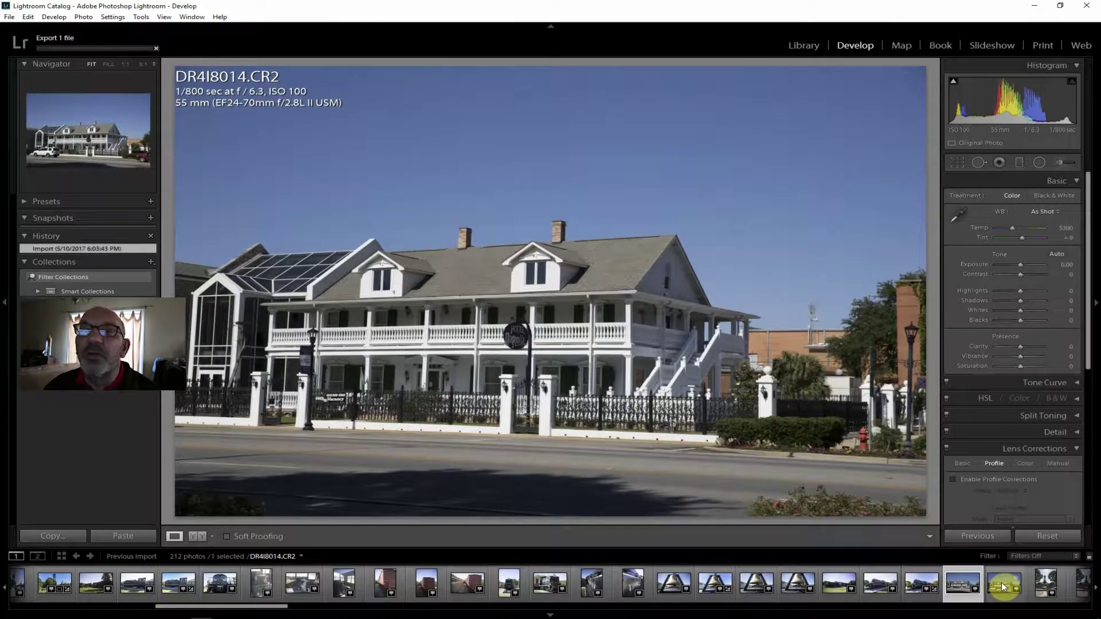
pyautogui.click(1002, 586)
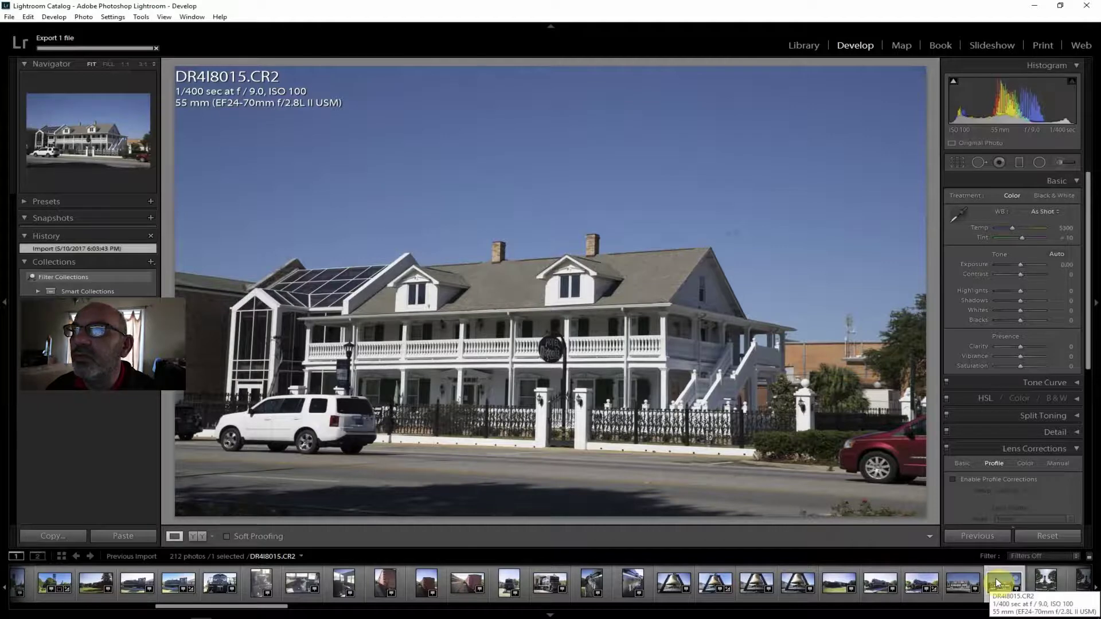
pyautogui.click(1046, 584)
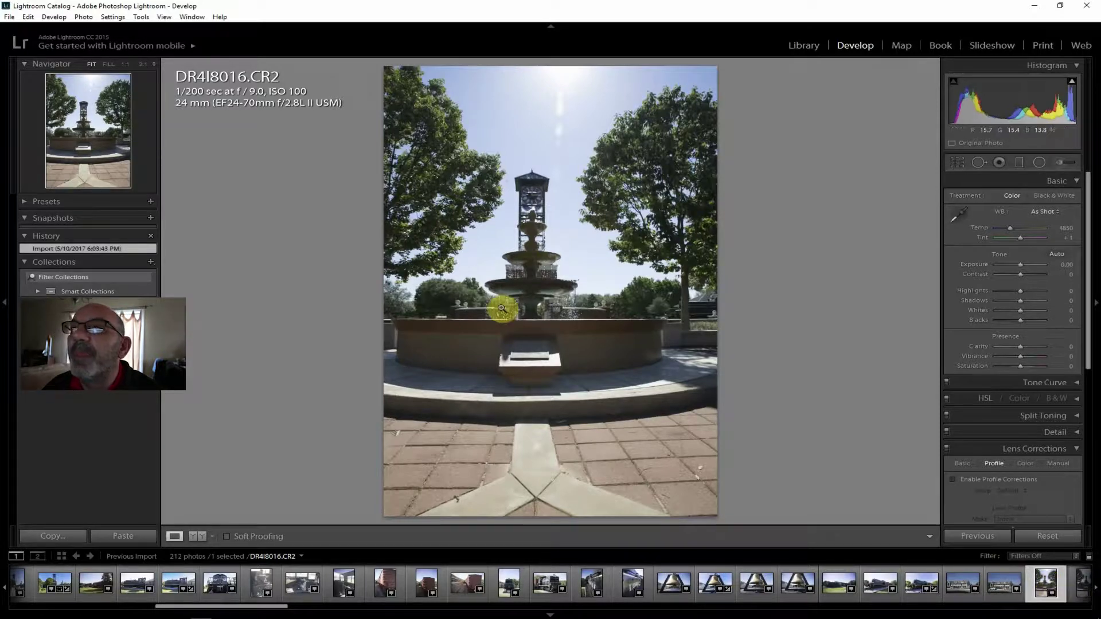
pyautogui.click(547, 292)
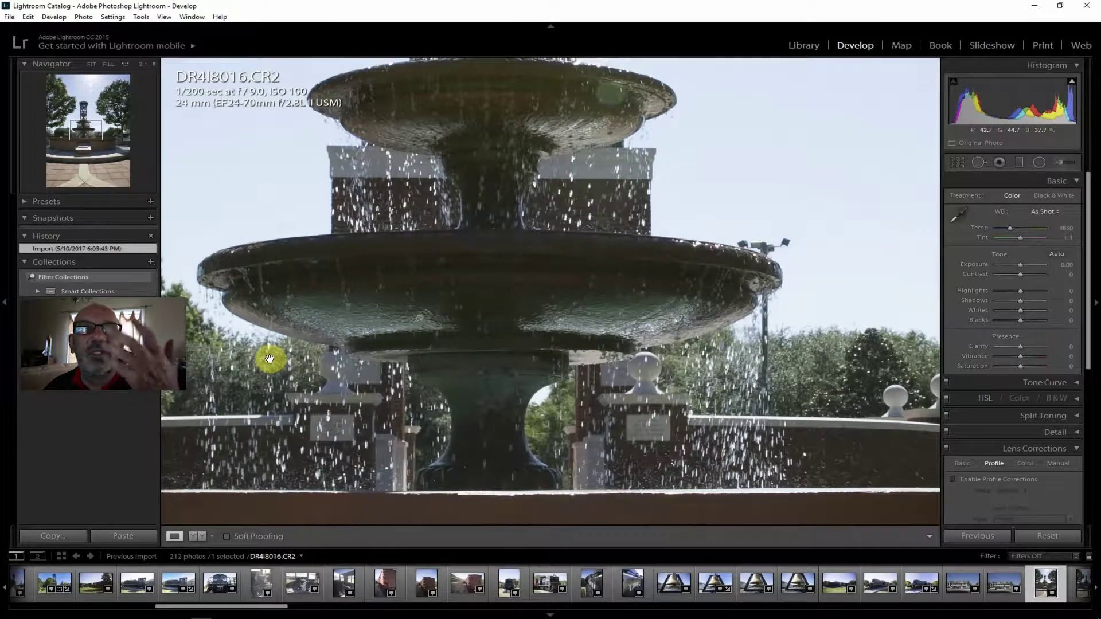
pyautogui.click(92, 63)
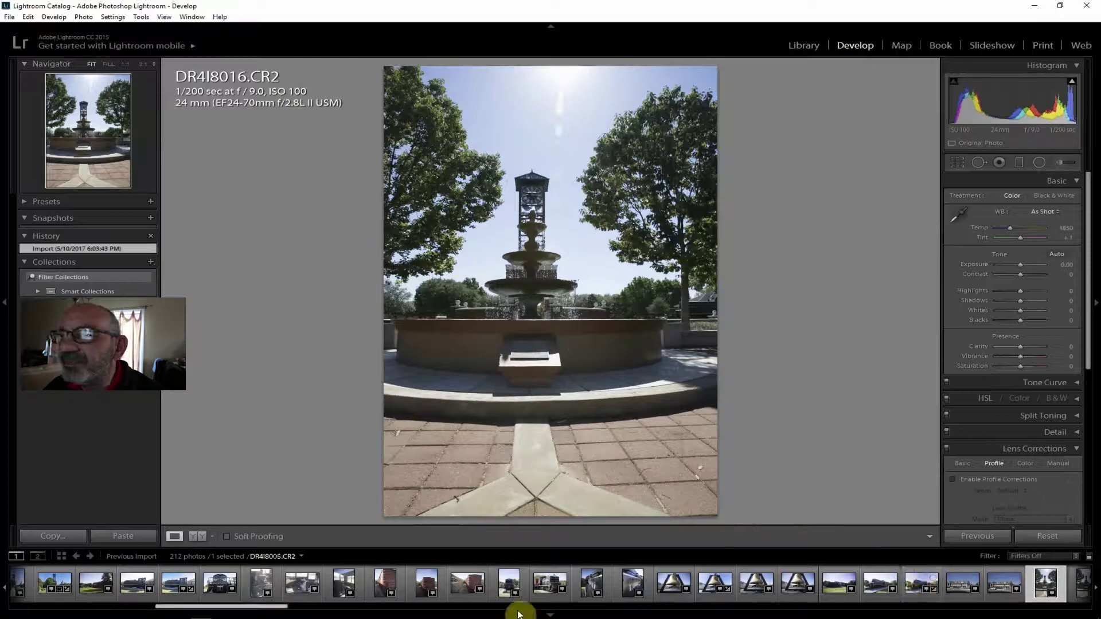
# - Compare fountain photos DR4I8017.CR2, DR4I8018.CR2 and DR4I8019.CR2, examining the water detail of the last two at 1:1
pyautogui.moveTo(270, 606); pyautogui.dragTo(332, 607)
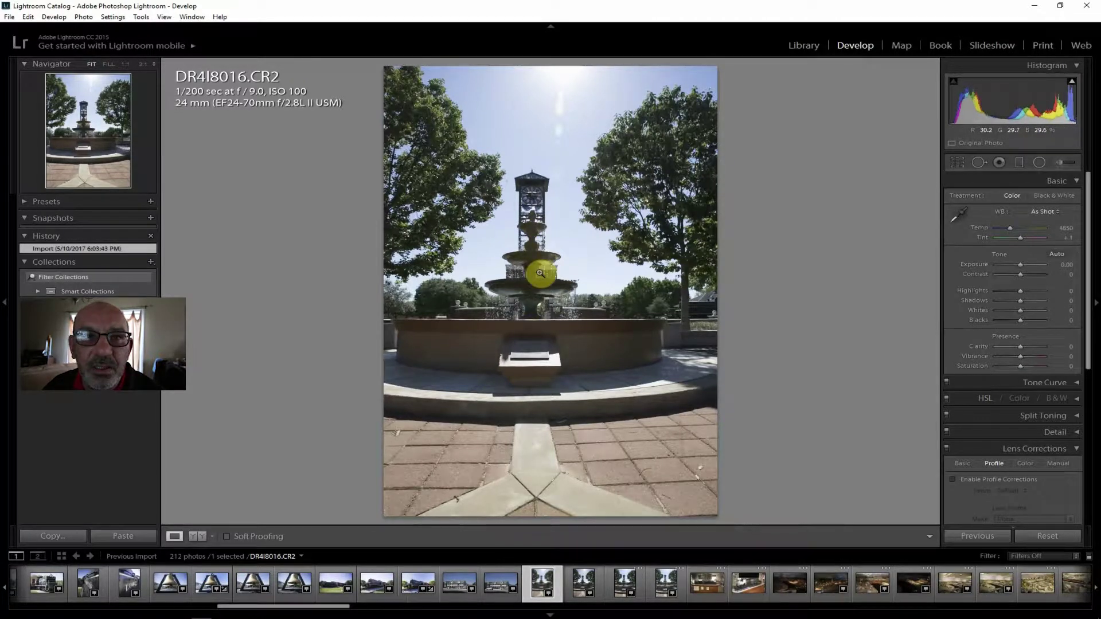
pyautogui.click(580, 584)
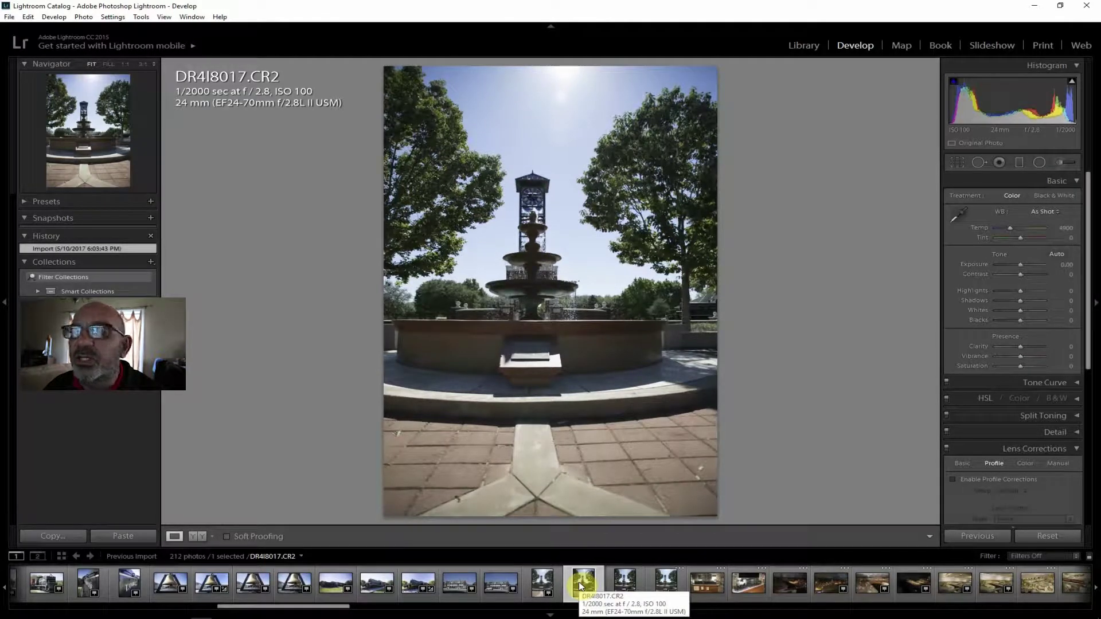
pyautogui.click(614, 580)
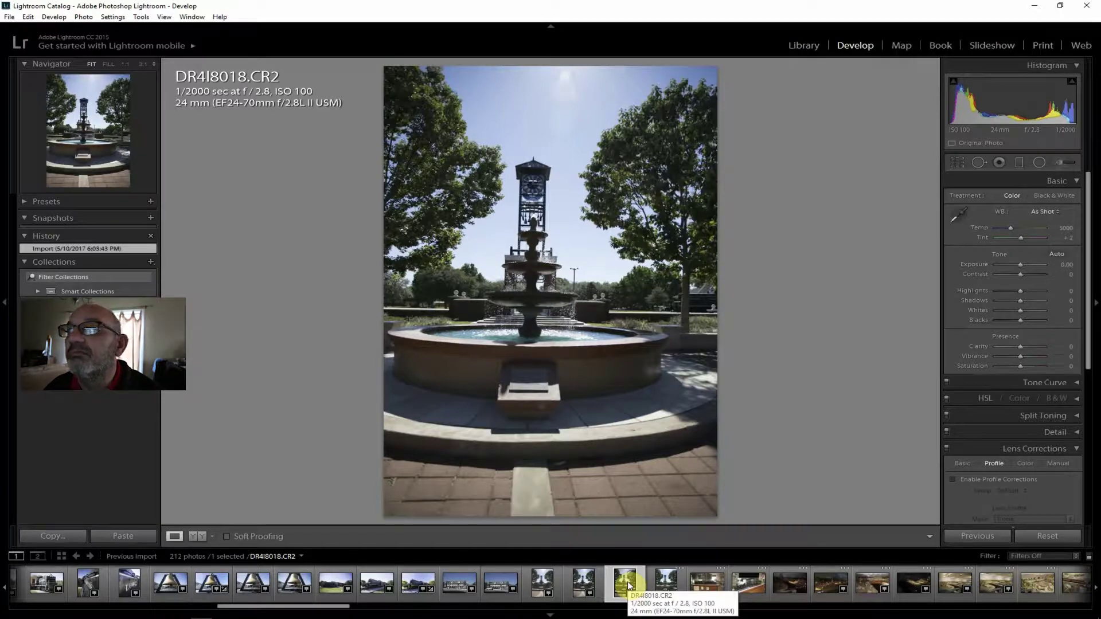
pyautogui.click(662, 583)
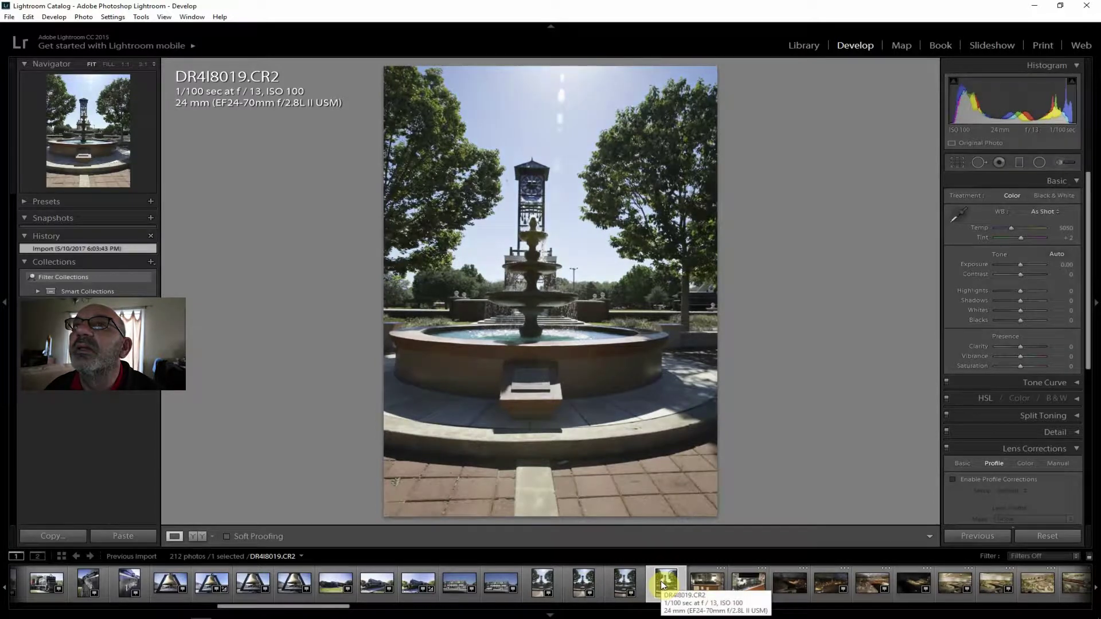
pyautogui.click(556, 314)
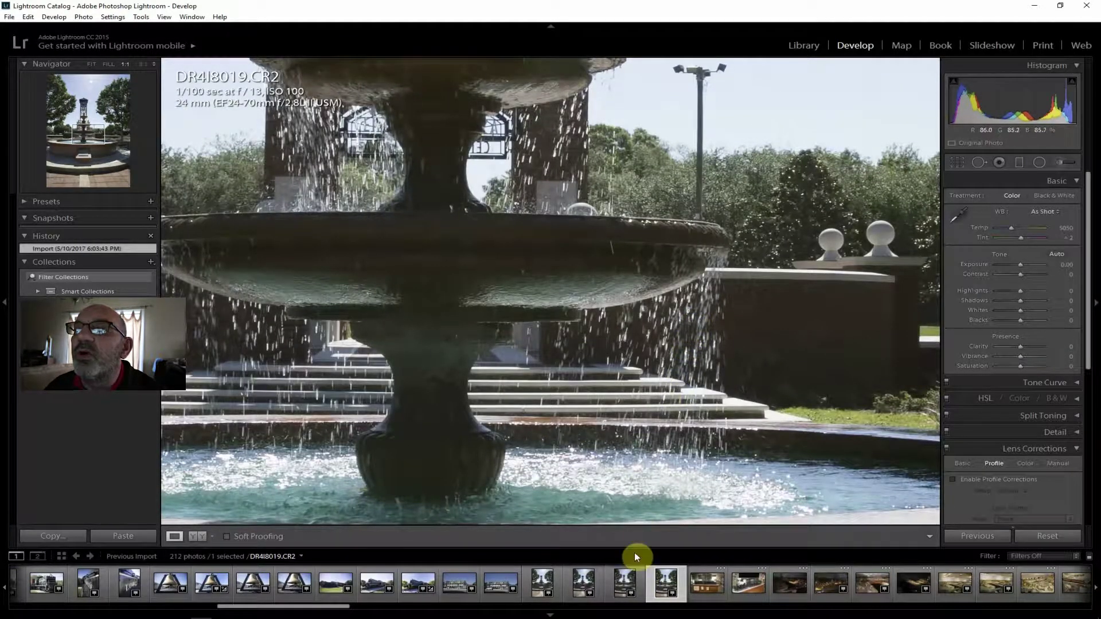
pyautogui.click(621, 587)
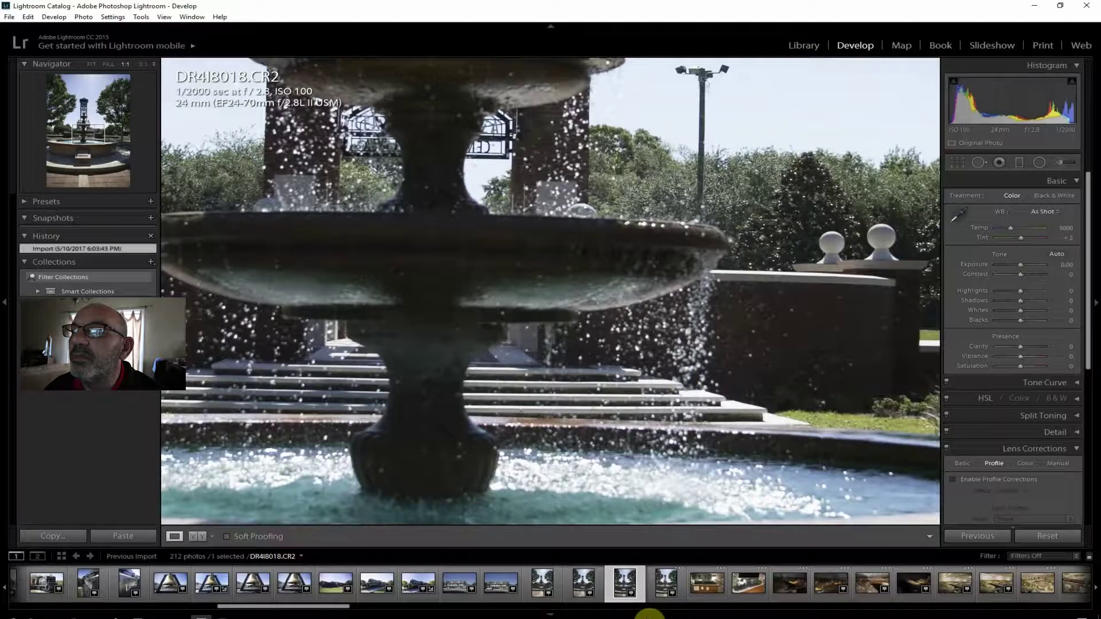
pyautogui.click(664, 593)
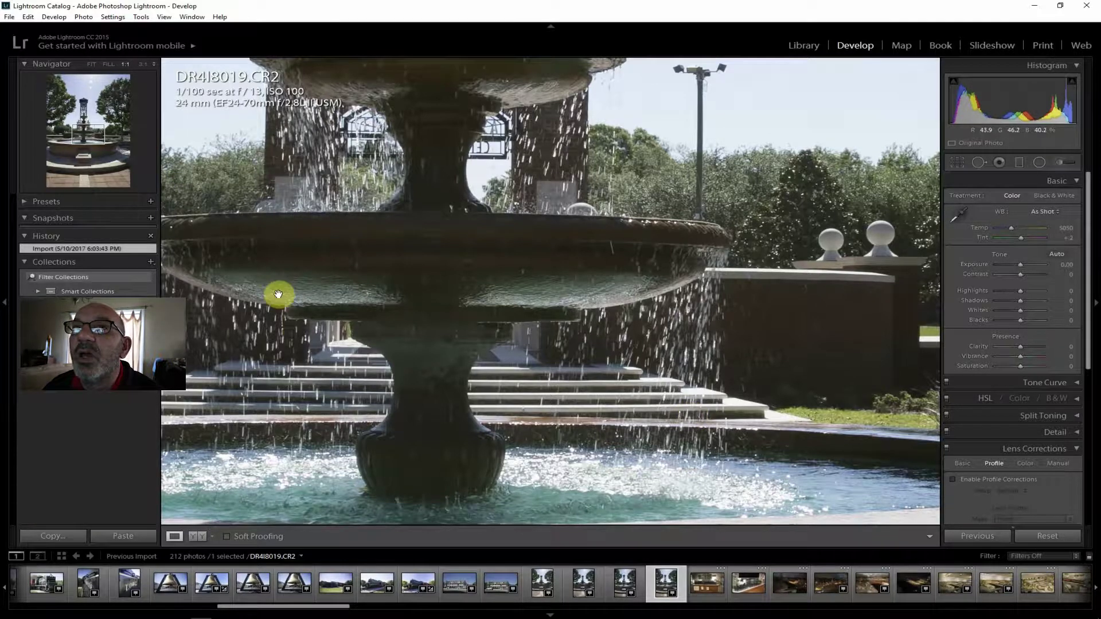
pyautogui.click(88, 59)
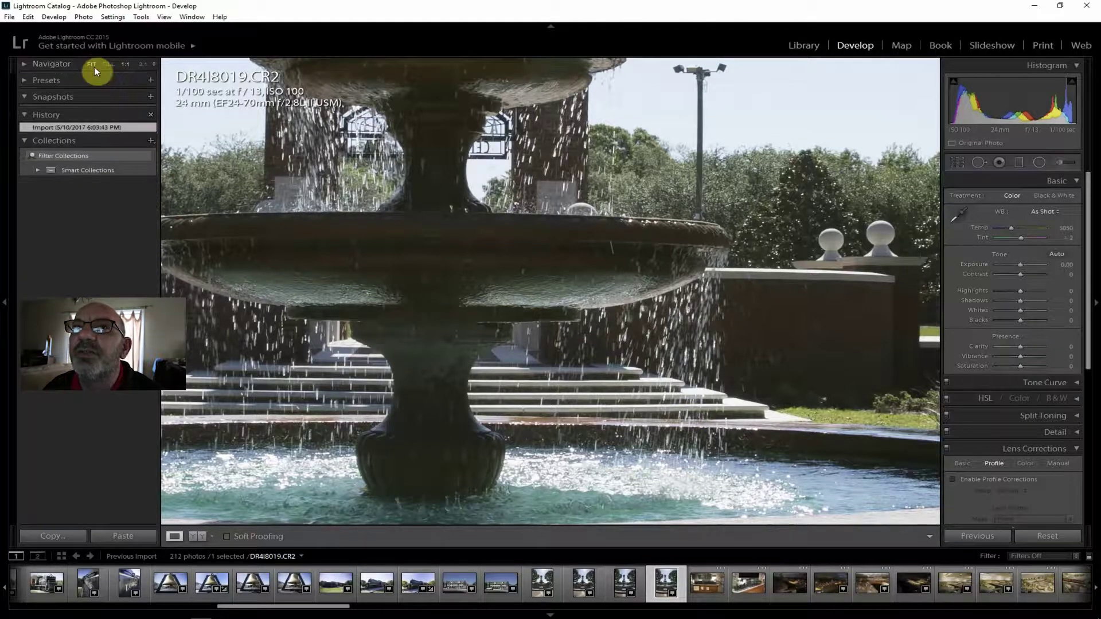
pyautogui.click(91, 63)
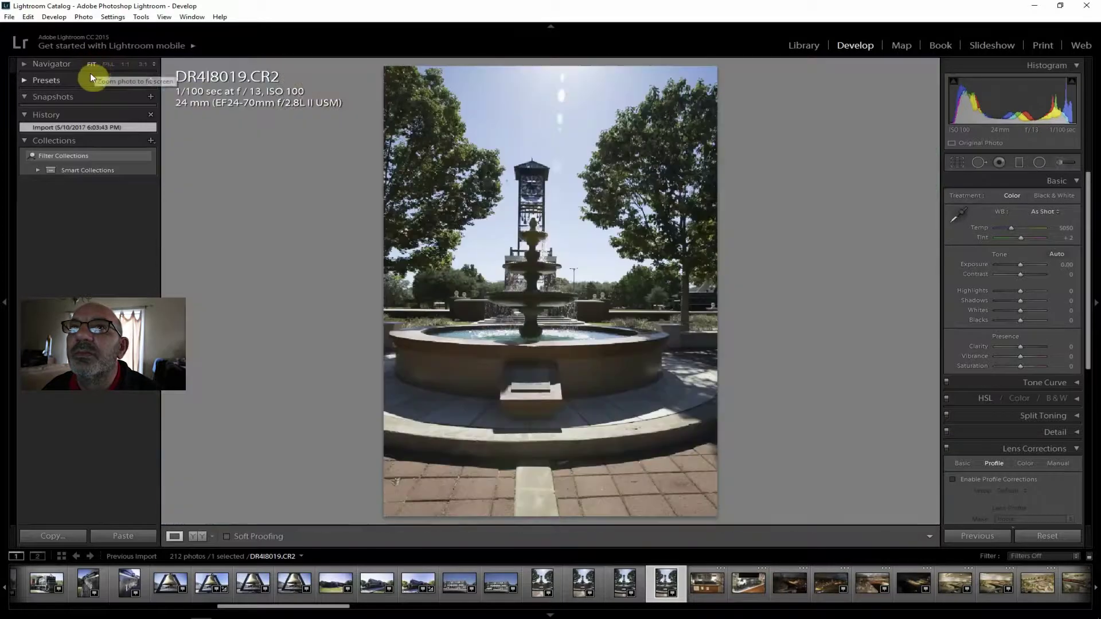
pyautogui.click(24, 63)
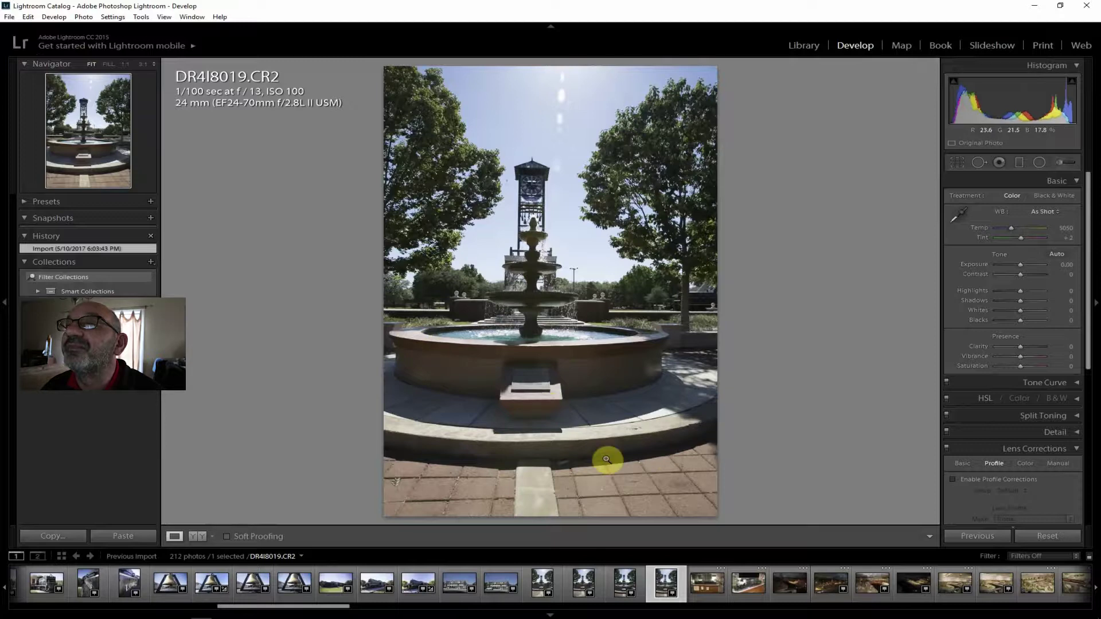
# - Straighten fountain photo DR4I8019.CR2 with a crop angle of -0.99
pyautogui.click(959, 161)
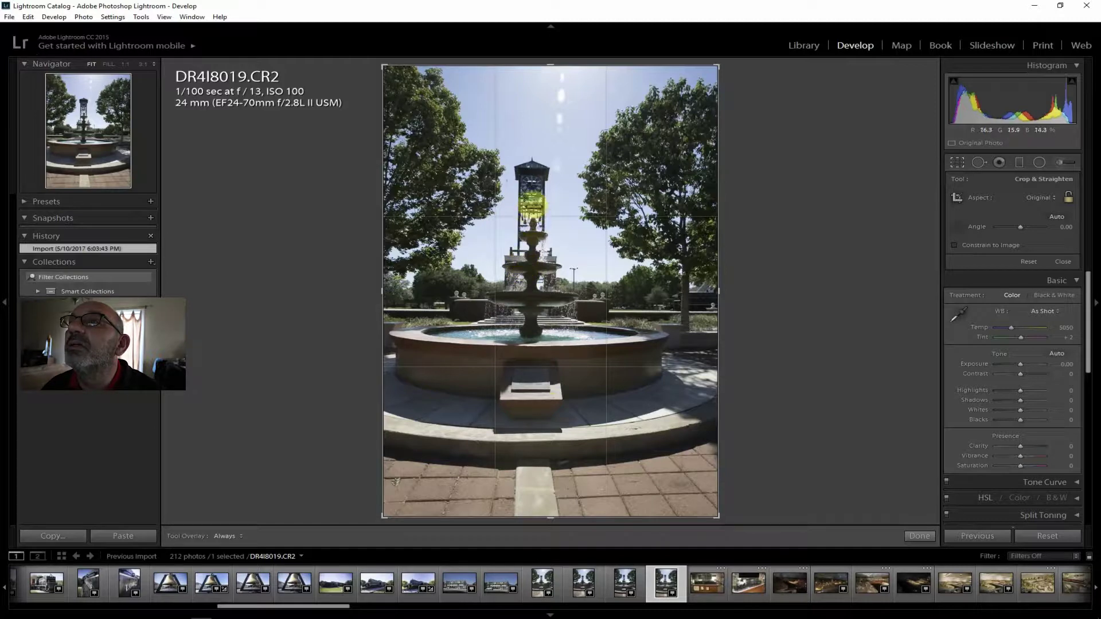
pyautogui.click(518, 168)
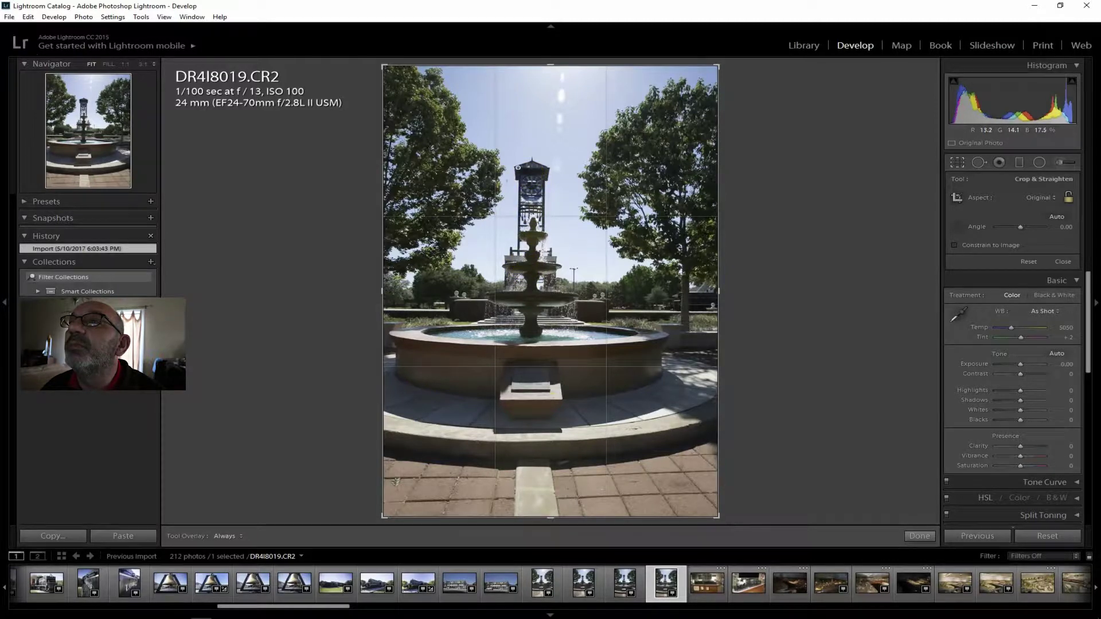
pyautogui.moveTo(518, 168); pyautogui.dragTo(571, 230)
pyautogui.press('Return')
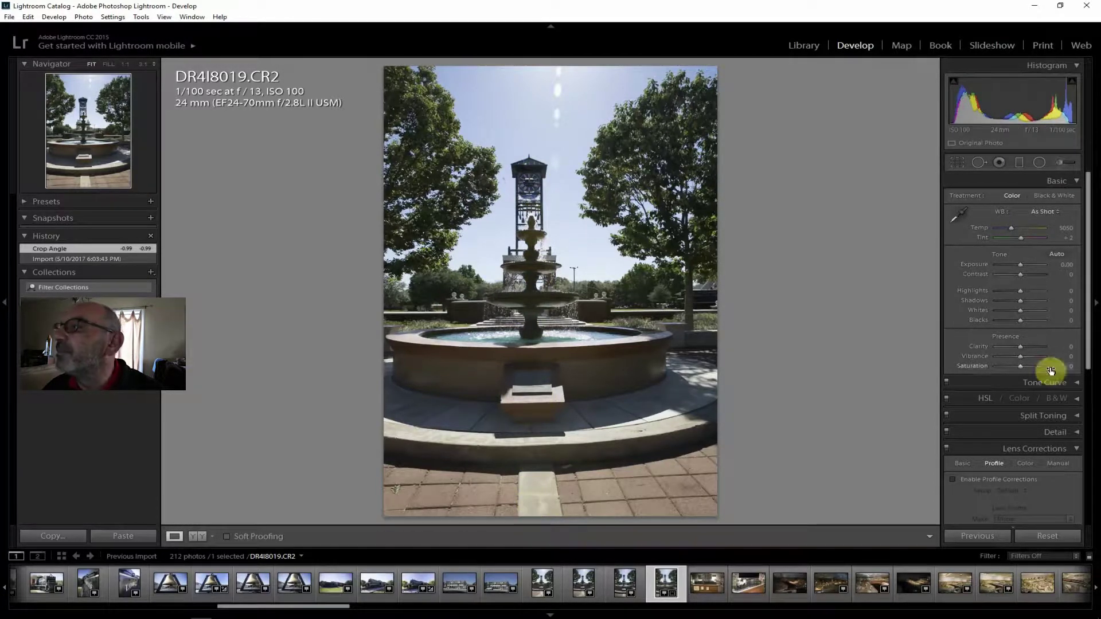
# - Enable lens profile corrections on the fountain photo and set Contrast to +45, Highlights to -71, Whites to -36 and Shadows to +64
pyautogui.click(986, 480)
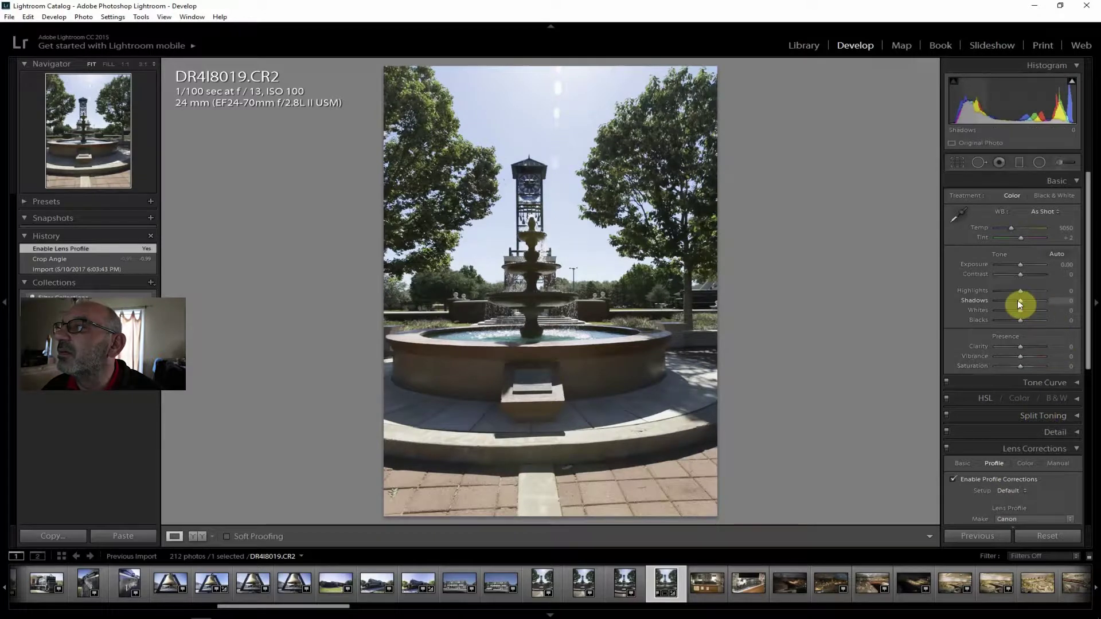
pyautogui.moveTo(1024, 303); pyautogui.dragTo(1030, 303)
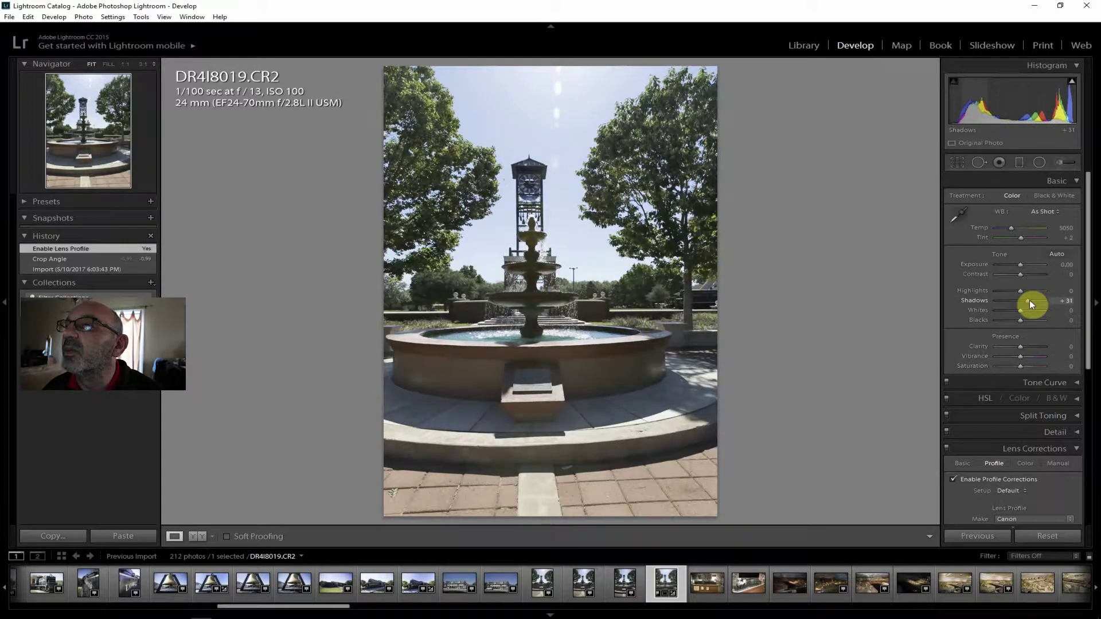
pyautogui.moveTo(1019, 283)
pyautogui.mouseDown()
pyautogui.moveTo(1032, 278)
pyautogui.moveTo(1003, 291)
pyautogui.mouseUp()
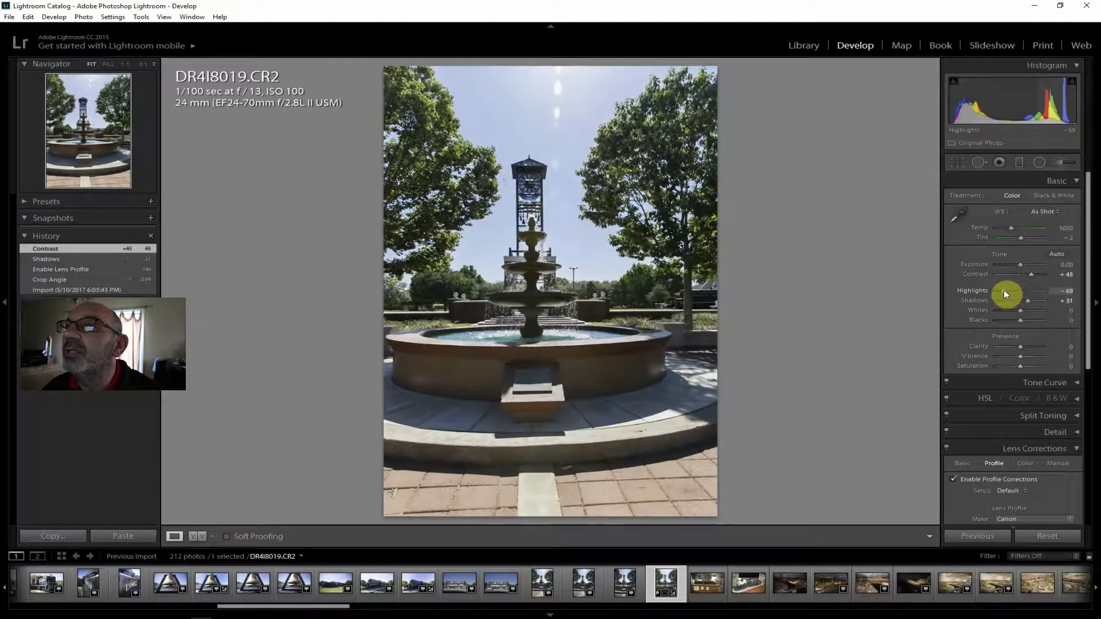
pyautogui.moveTo(1003, 290); pyautogui.dragTo(1036, 298)
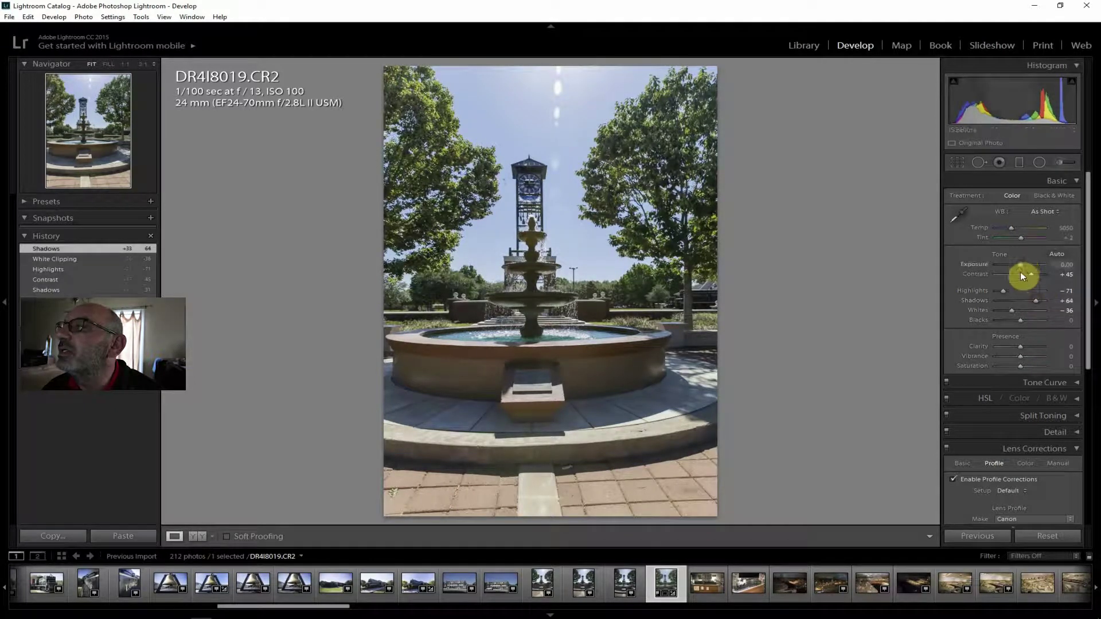
# - Set the fountain photo's Clarity to +36, Vibrance to +17, Saturation to +7 and Dehaze amount to +19
pyautogui.moveTo(1020, 345)
pyautogui.mouseDown()
pyautogui.moveTo(1030, 347)
pyautogui.moveTo(1020, 366)
pyautogui.moveTo(1024, 356)
pyautogui.mouseUp()
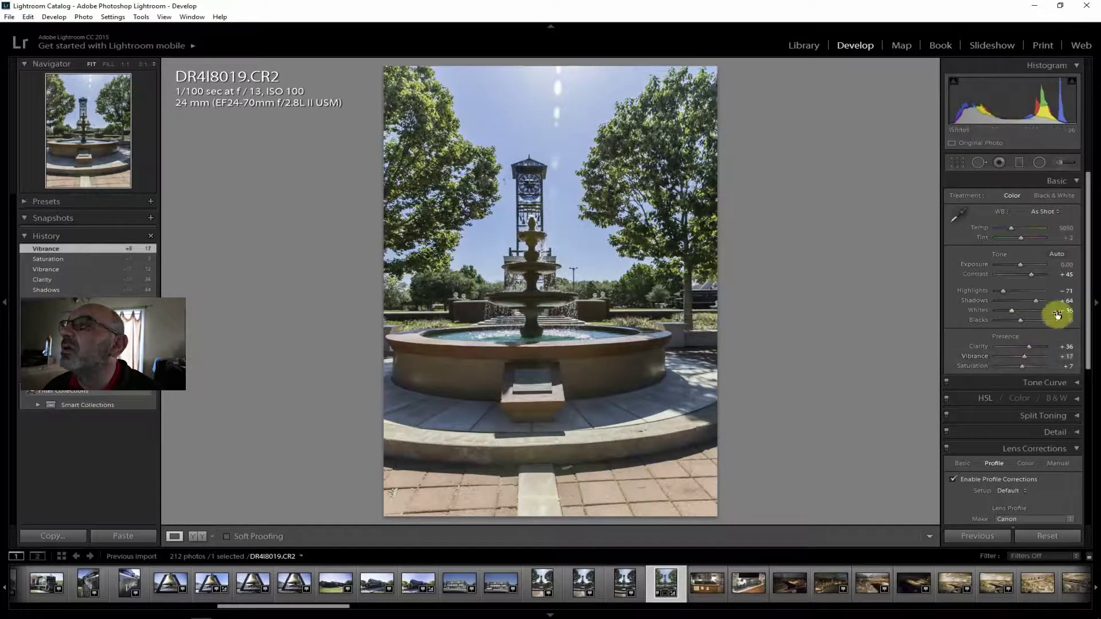
pyautogui.moveTo(1086, 290); pyautogui.dragTo(1022, 496)
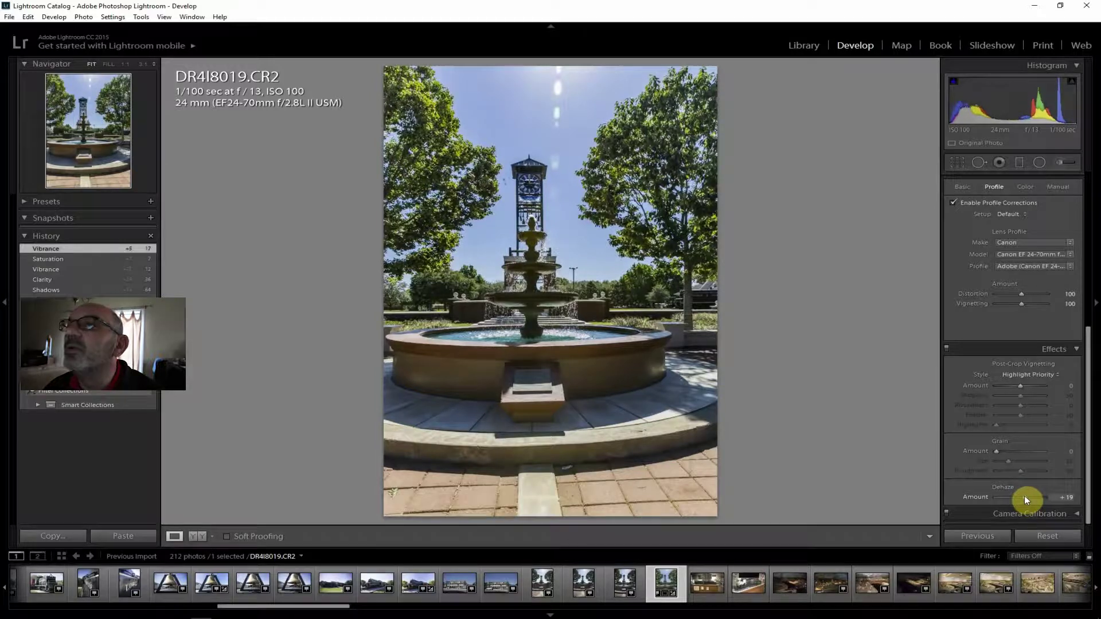
pyautogui.moveTo(1024, 500); pyautogui.dragTo(1024, 499)
# - Raise the fountain photo's Shadows to +83 and its Exposure to +0.12
pyautogui.moveTo(1082, 447); pyautogui.dragTo(1081, 243)
pyautogui.moveTo(1038, 301); pyautogui.dragTo(1039, 300)
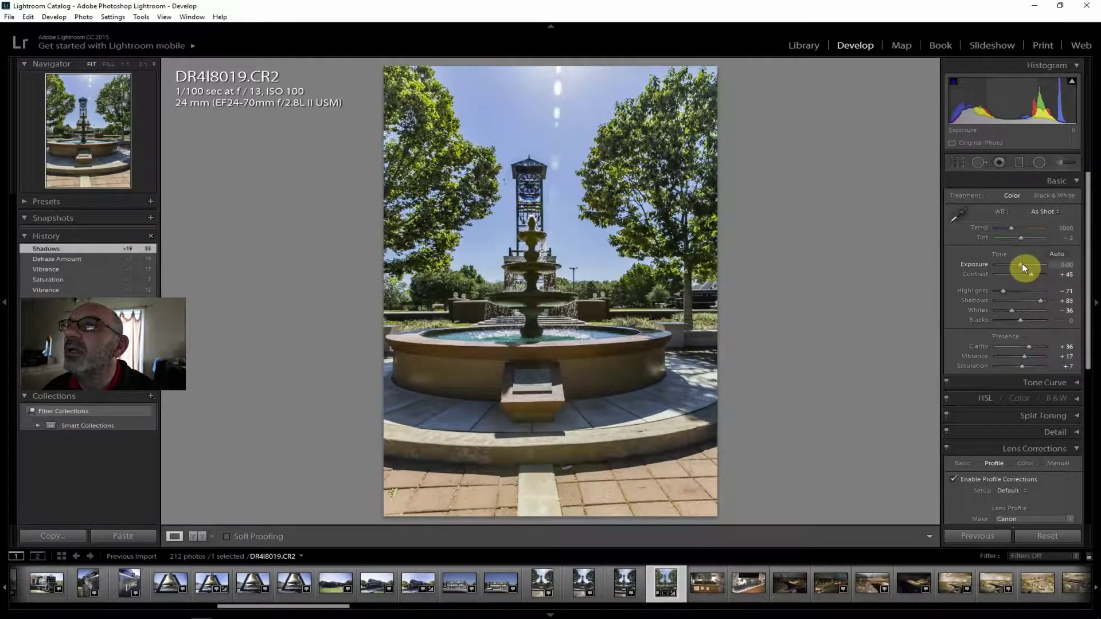
pyautogui.moveTo(1021, 263); pyautogui.dragTo(1022, 265)
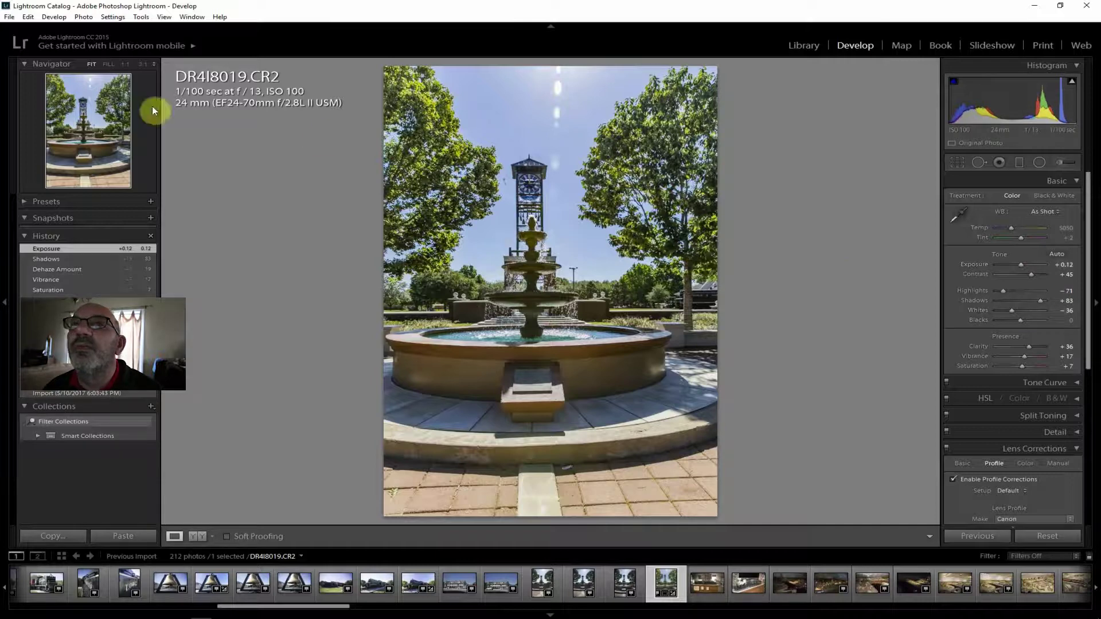
# - Export the edited fountain photo DR4I8019.CR2 to J:\ToPost
pyautogui.click(10, 16)
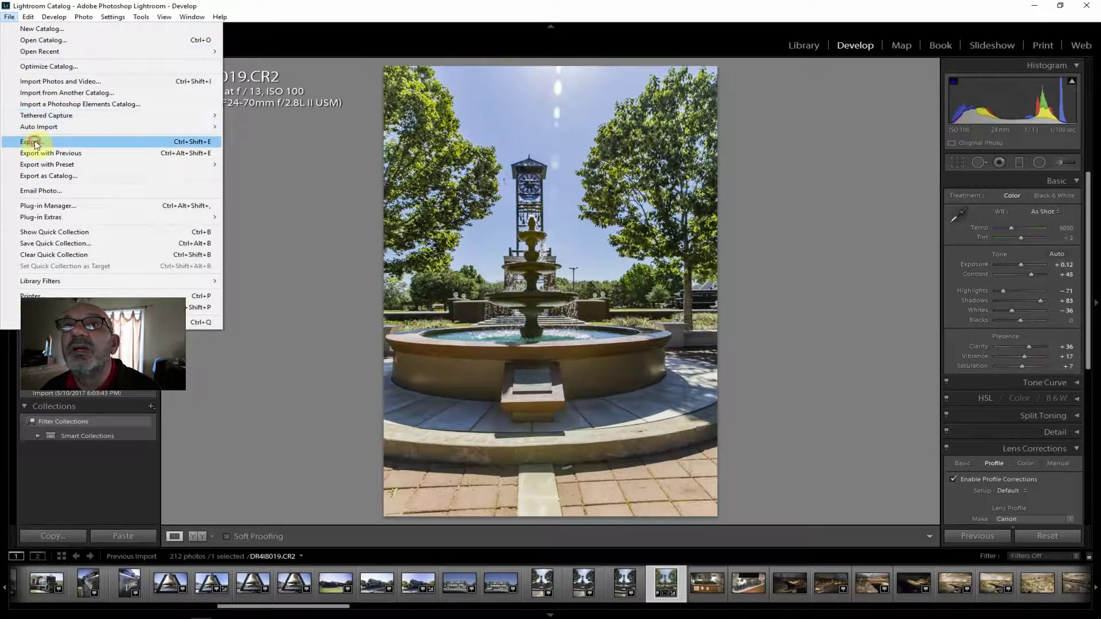
pyautogui.click(34, 140)
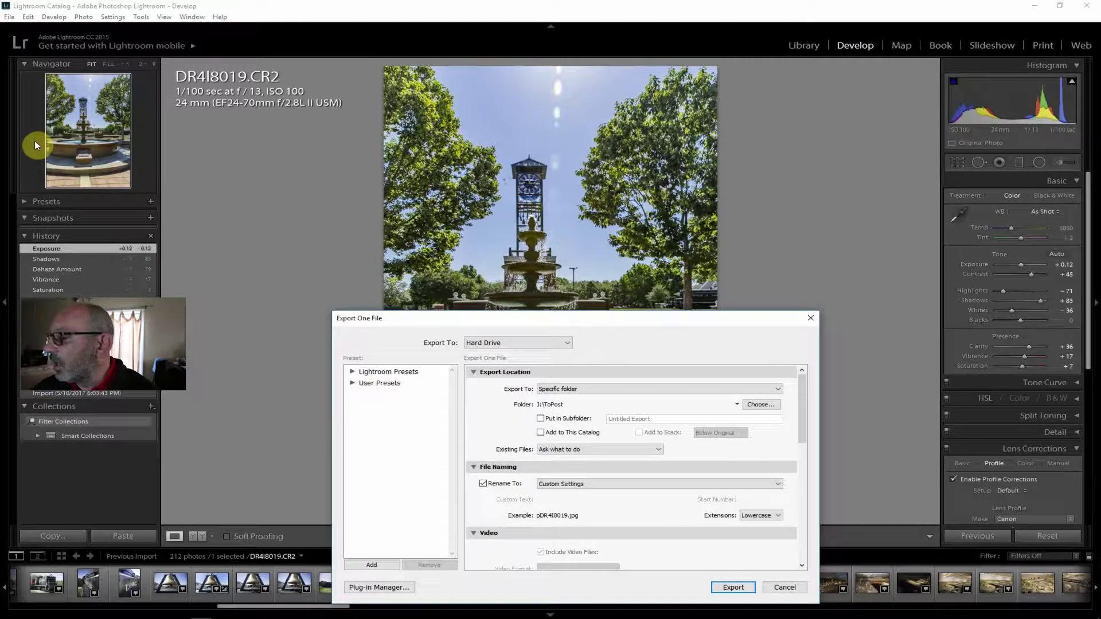
pyautogui.click(733, 586)
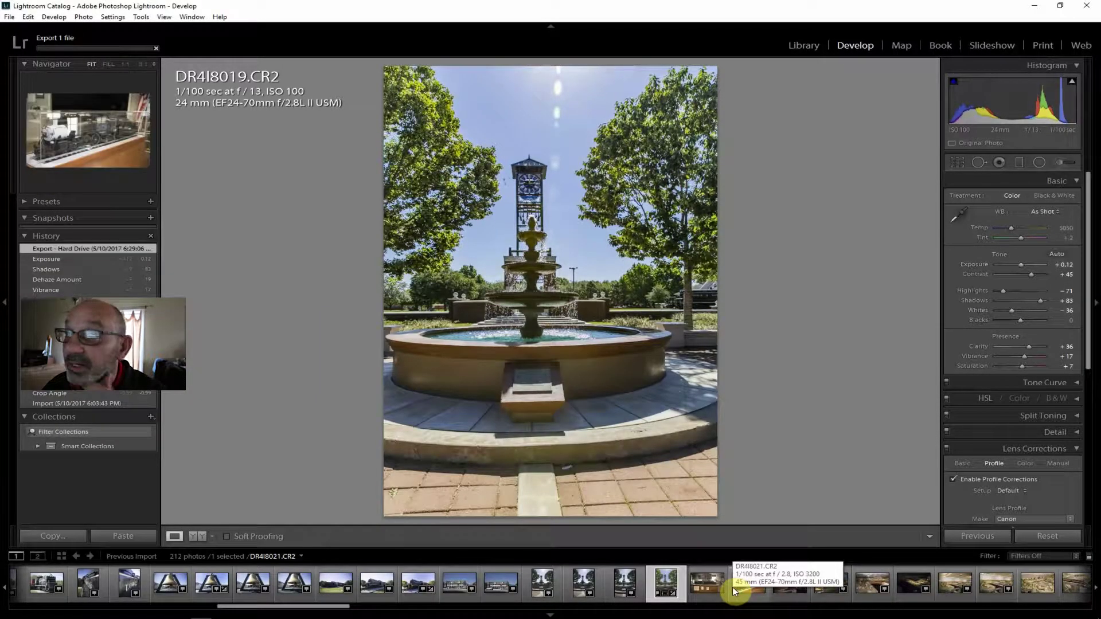
# - Review the indoor model train photos DR4I8020.CR2, DR4I8021.CR2 and DR4I8022.CR2
pyautogui.click(701, 586)
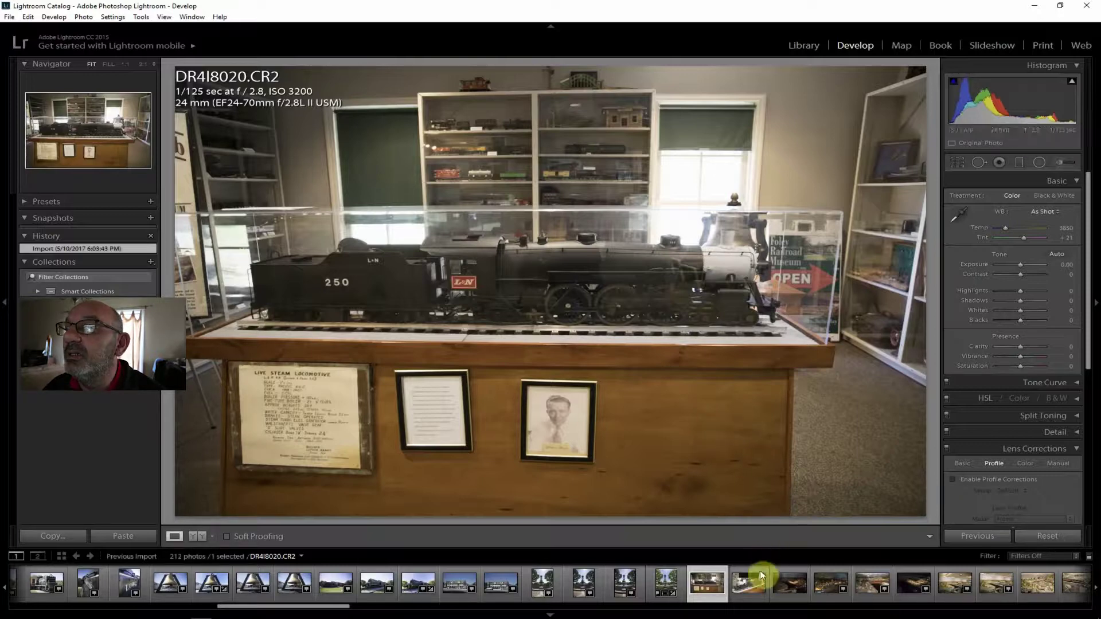
pyautogui.click(749, 587)
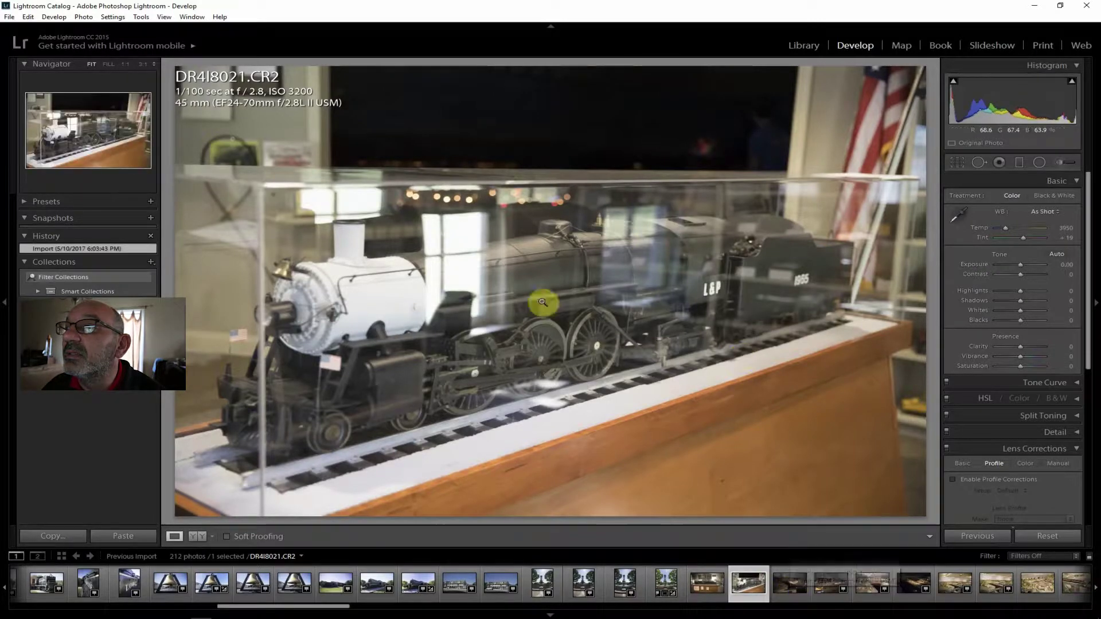
pyautogui.click(792, 584)
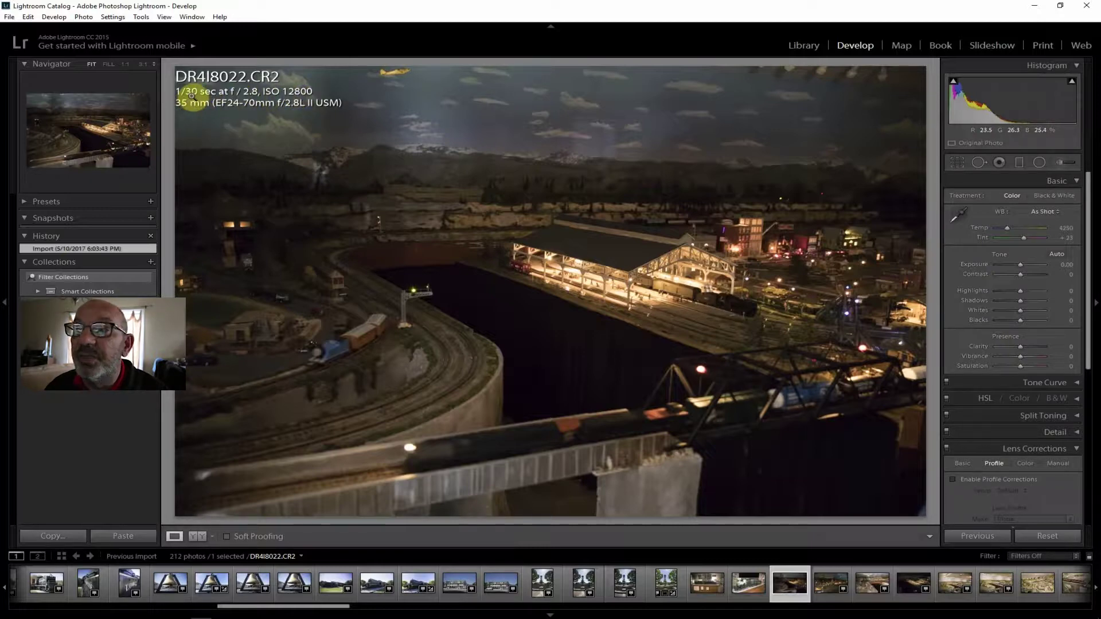
# - Examine the moving trains, signal and track in DR4I8022.CR2 at full size for sharpness and noise
pyautogui.click(434, 459)
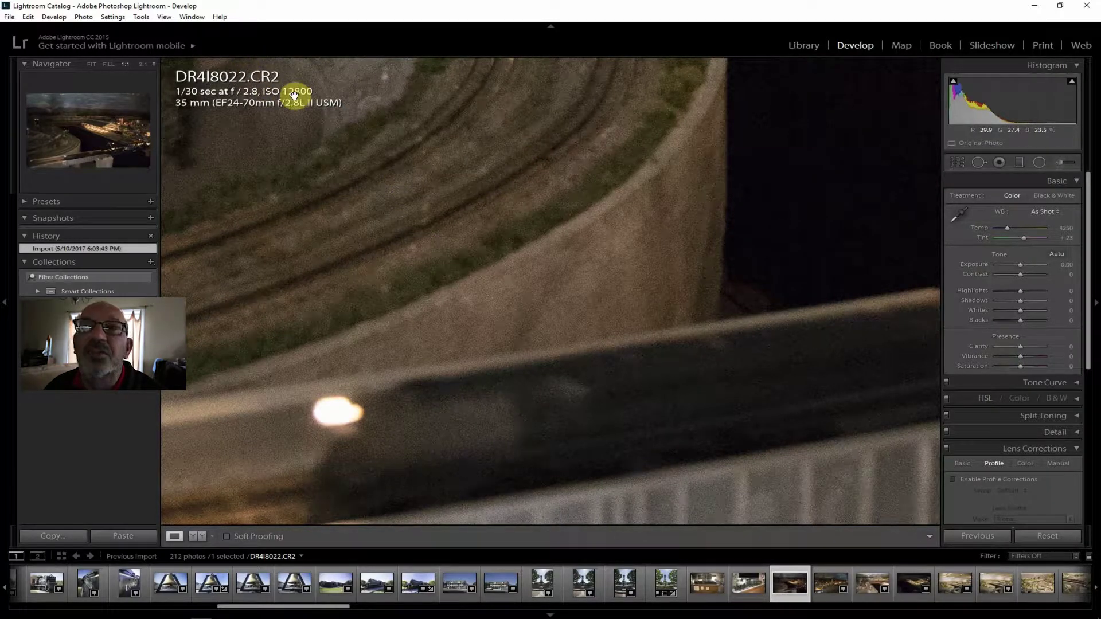
pyautogui.click(89, 64)
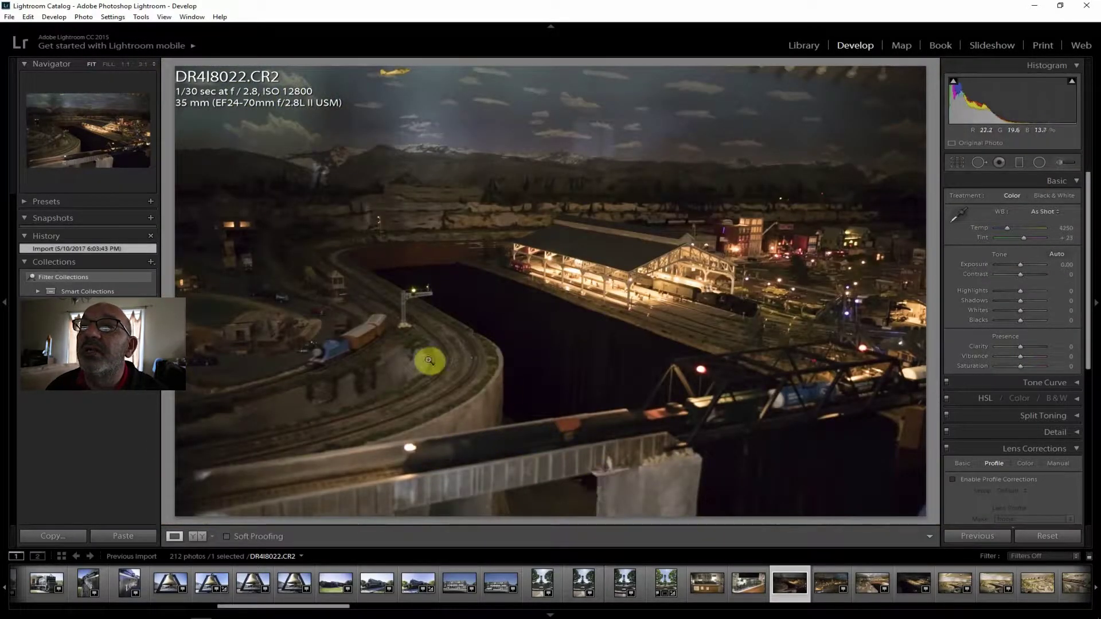
pyautogui.click(367, 278)
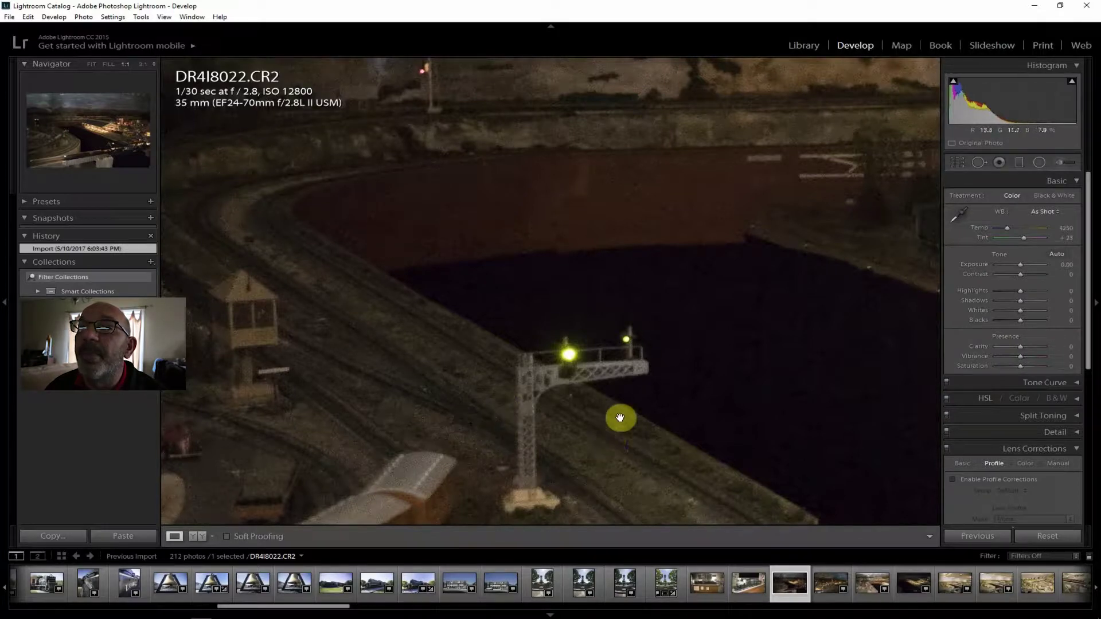
pyautogui.click(94, 66)
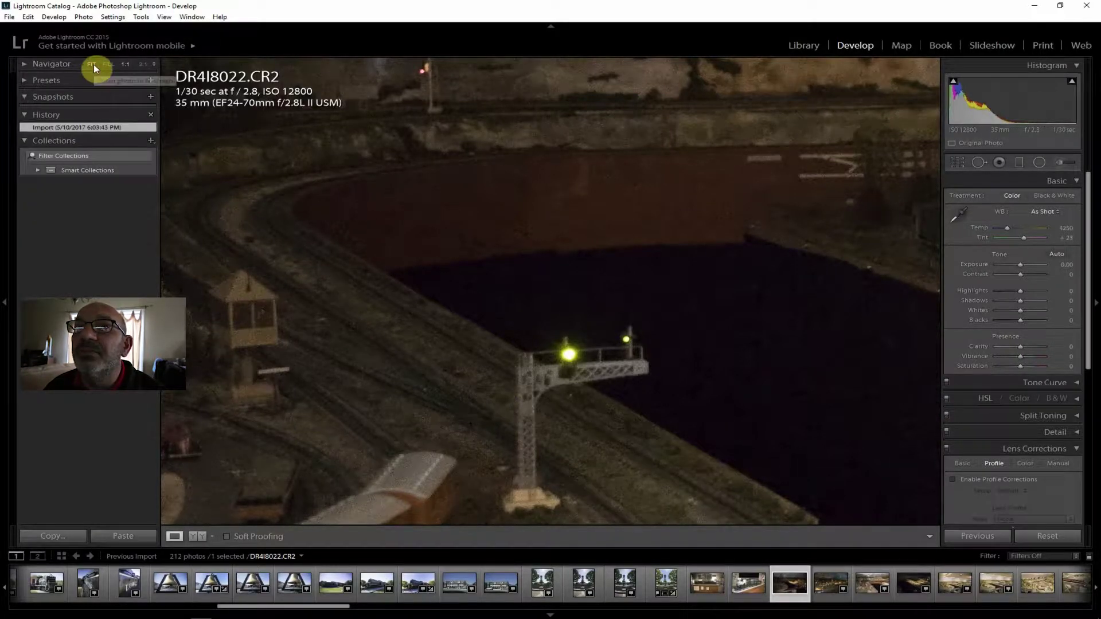
pyautogui.click(94, 65)
pyautogui.click(23, 64)
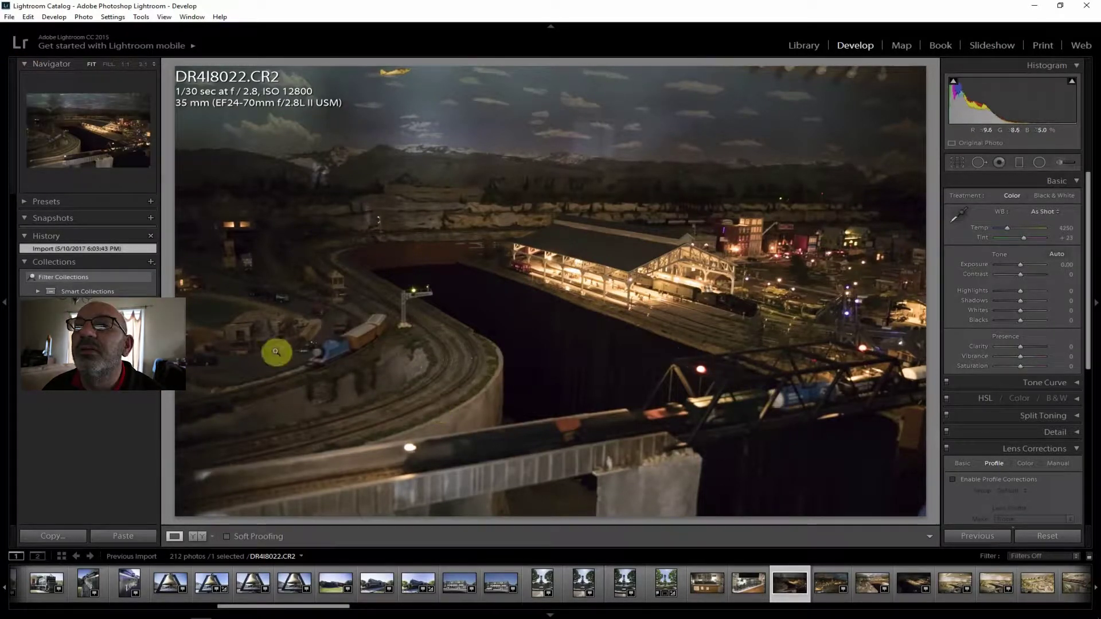
pyautogui.click(324, 353)
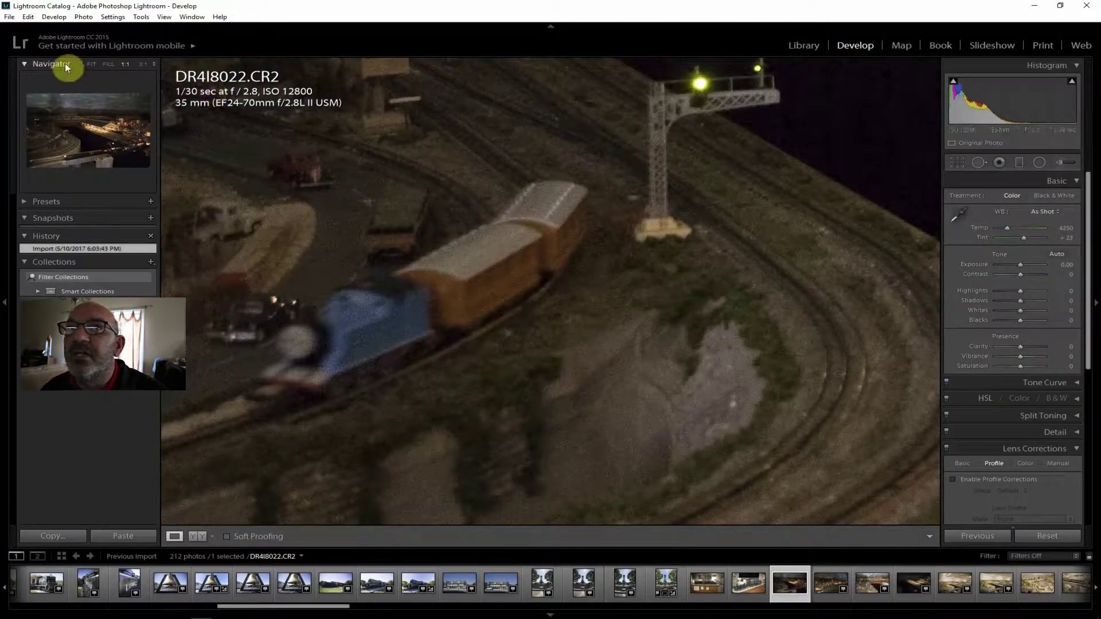
pyautogui.click(90, 64)
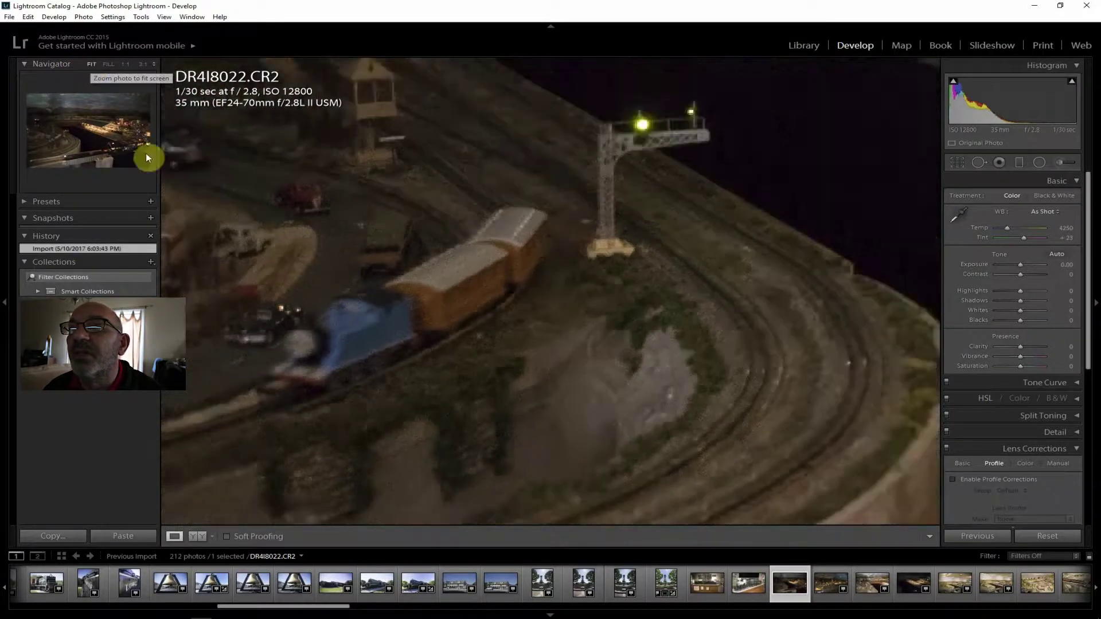
# - Review DR4I8023.CR2, inspecting the lit town buildings at full size, and view DR4I8024.CR2
pyautogui.click(831, 590)
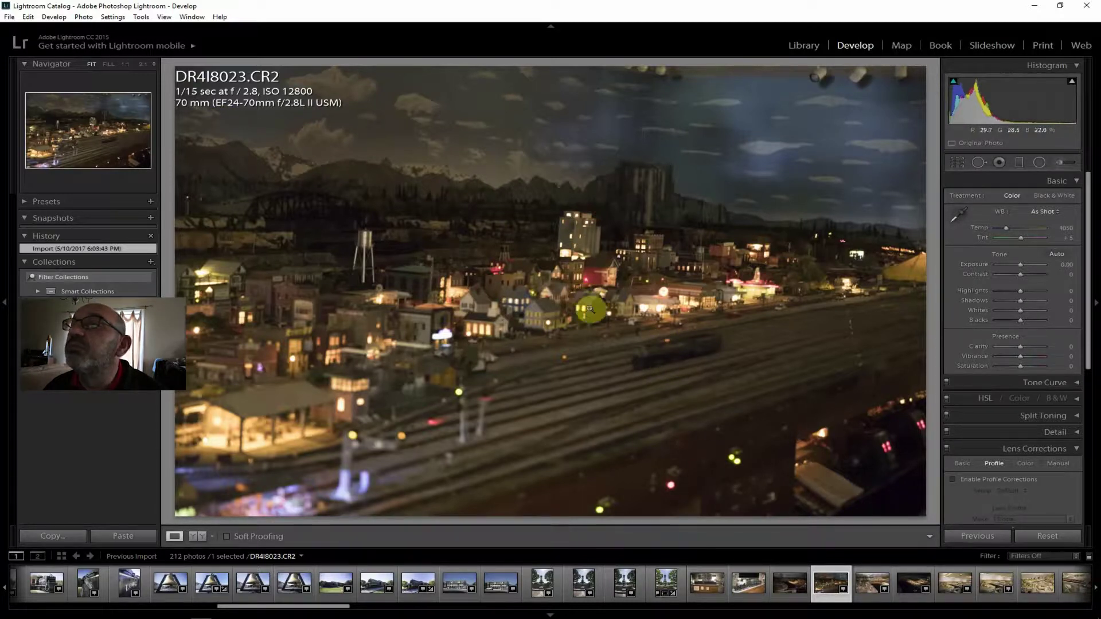
pyautogui.click(619, 282)
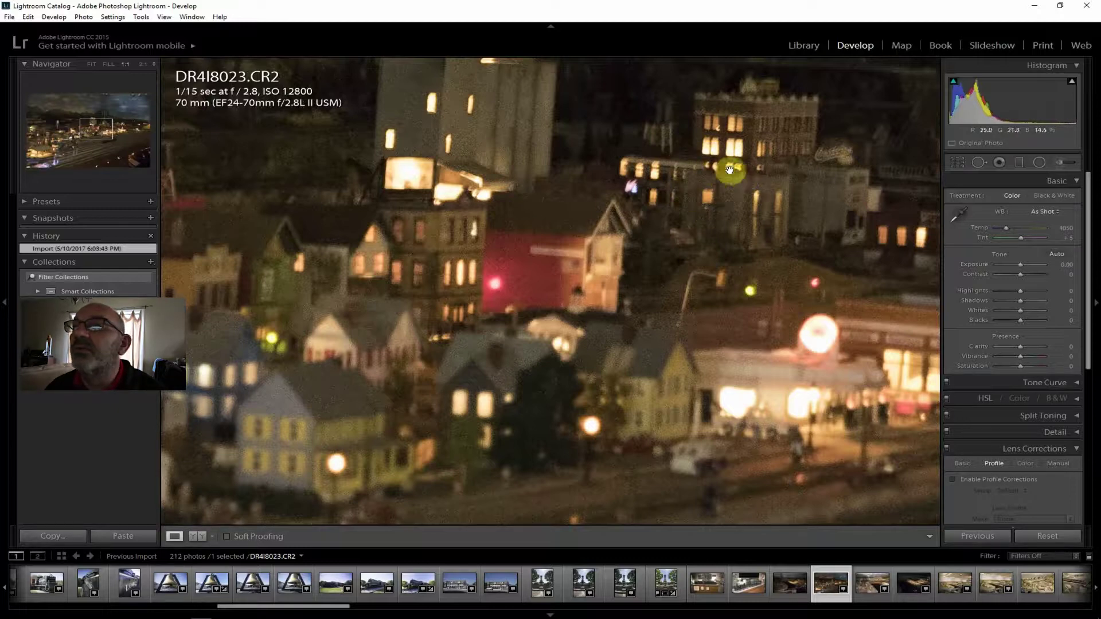
pyautogui.click(90, 63)
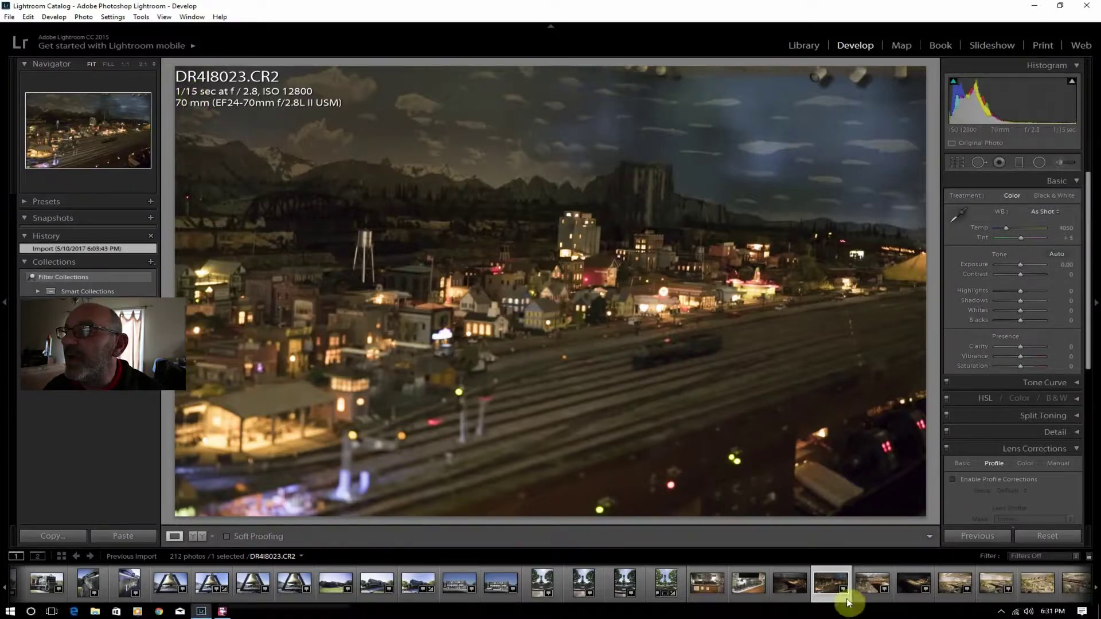
pyautogui.click(872, 586)
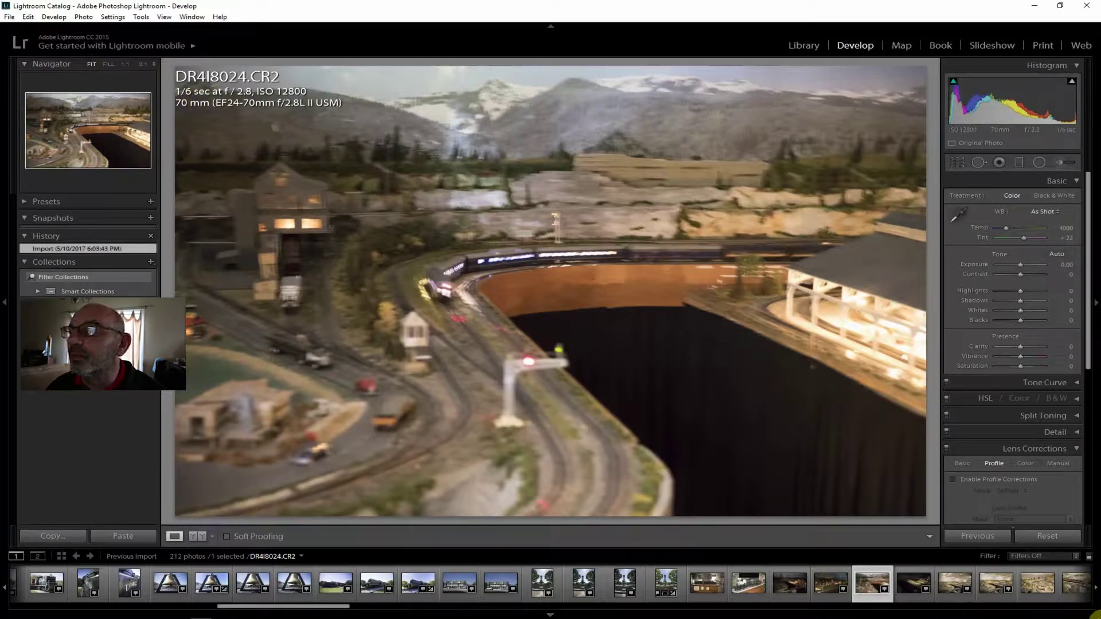
# - Inspect the trains and platform figures in the station photo DR4I8025.CR2 at full size
pyautogui.click(908, 582)
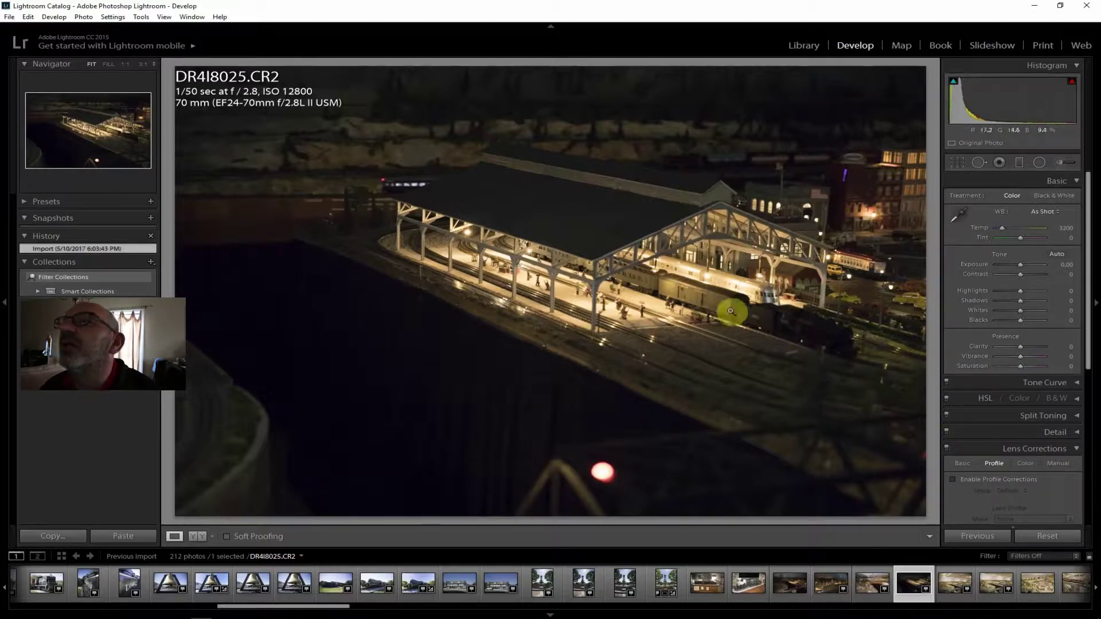
pyautogui.click(679, 298)
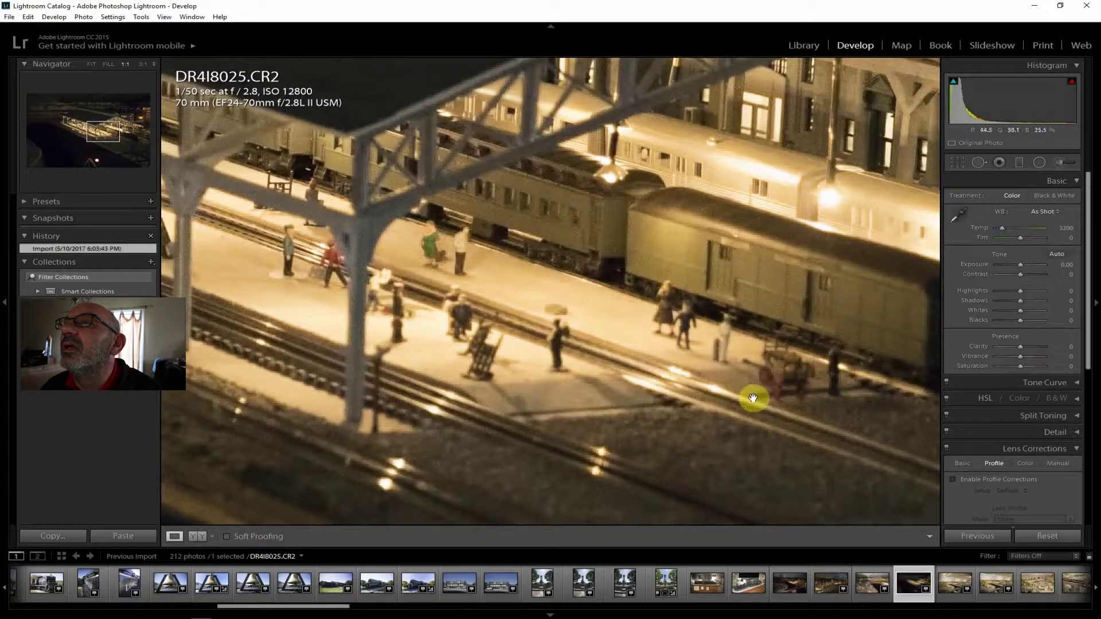
pyautogui.moveTo(613, 263); pyautogui.dragTo(499, 332)
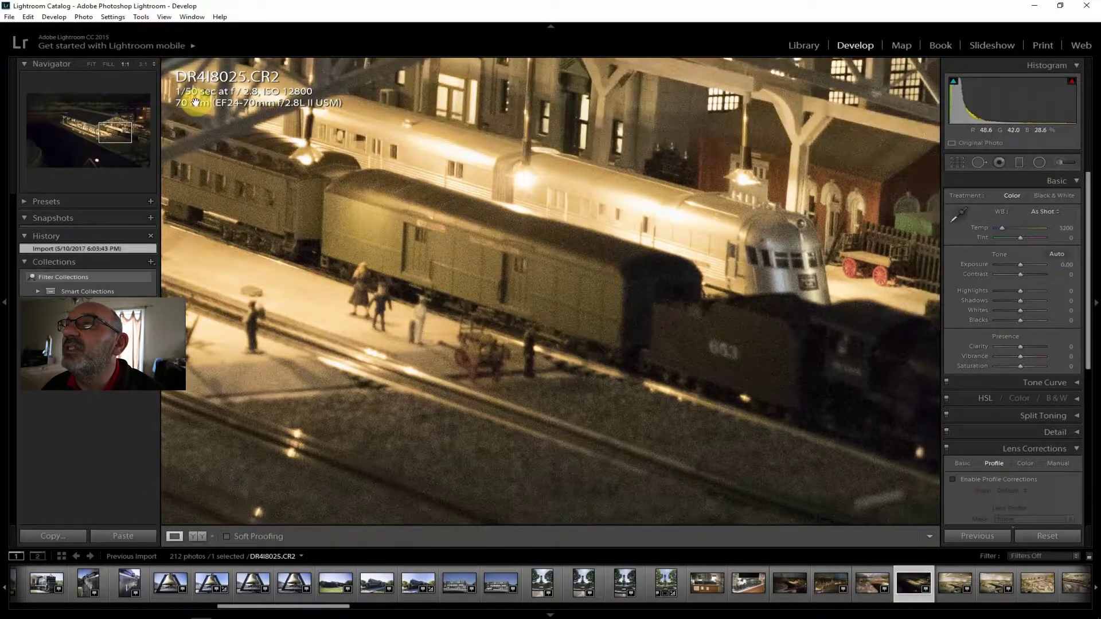
pyautogui.click(91, 64)
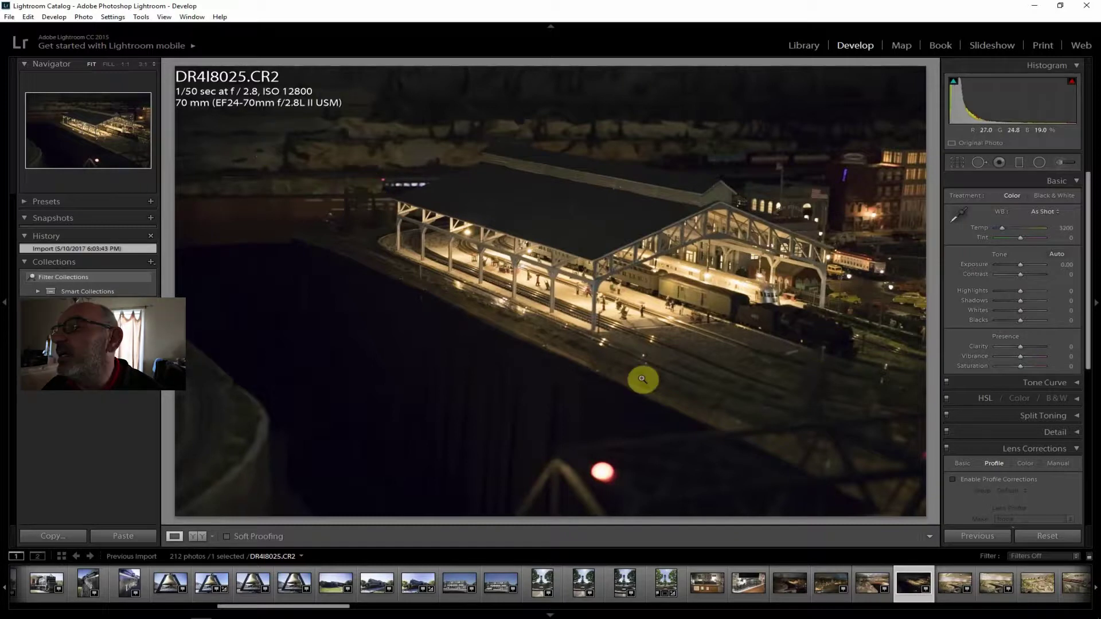
# - Enable lens profile corrections for the station photo DR4I8025.CR2
pyautogui.click(977, 485)
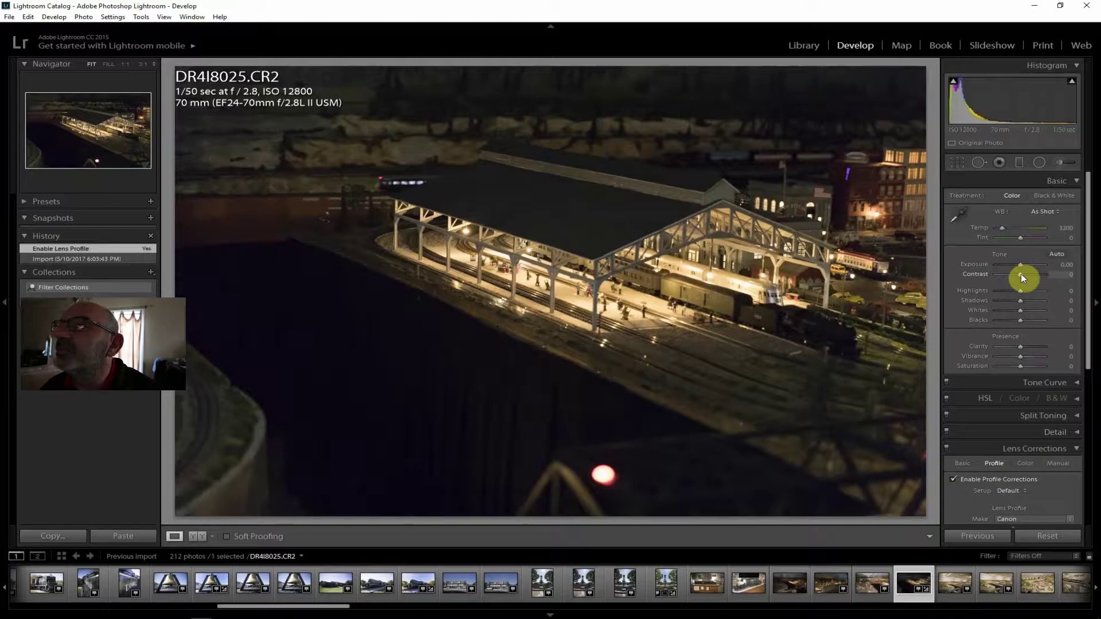
pyautogui.moveTo(1021, 263); pyautogui.dragTo(1040, 268)
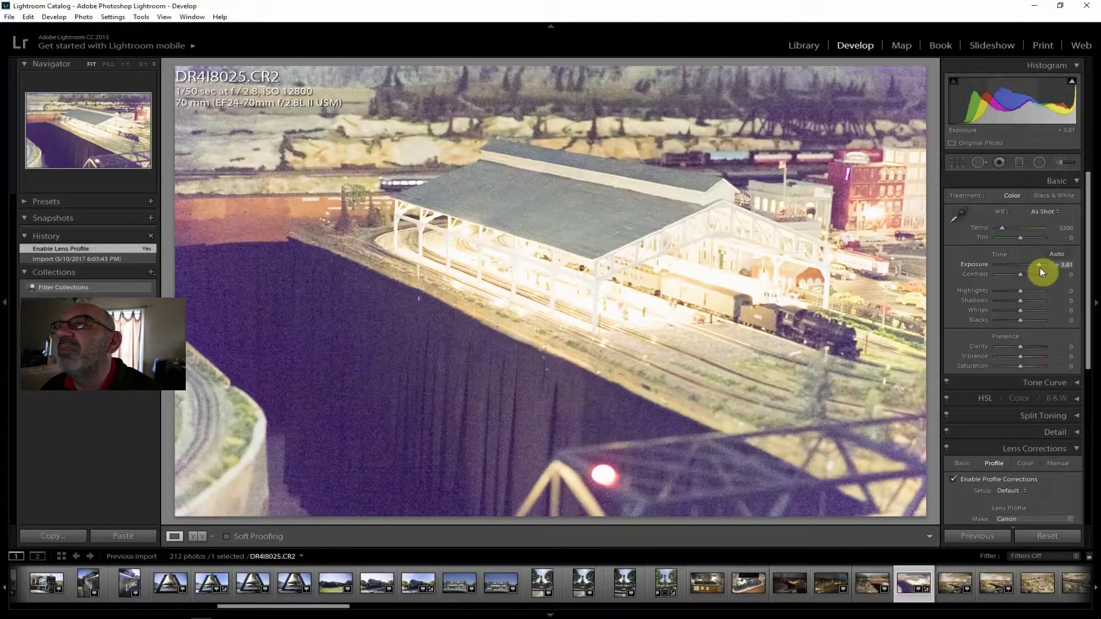
pyautogui.moveTo(1037, 266); pyautogui.dragTo(1020, 265)
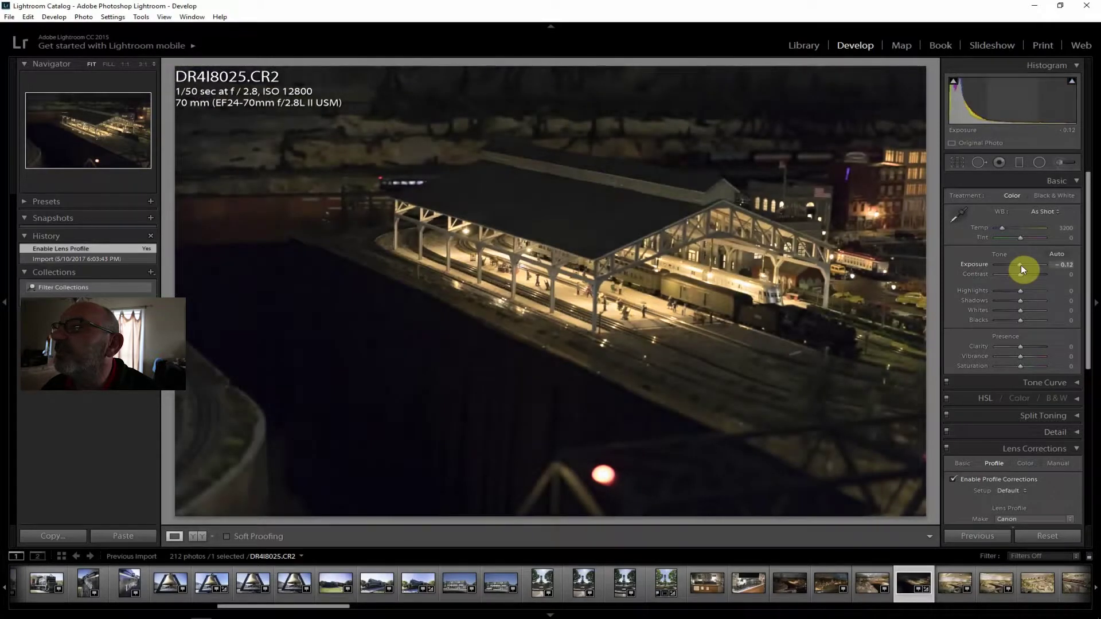
pyautogui.doubleClick(1020, 265)
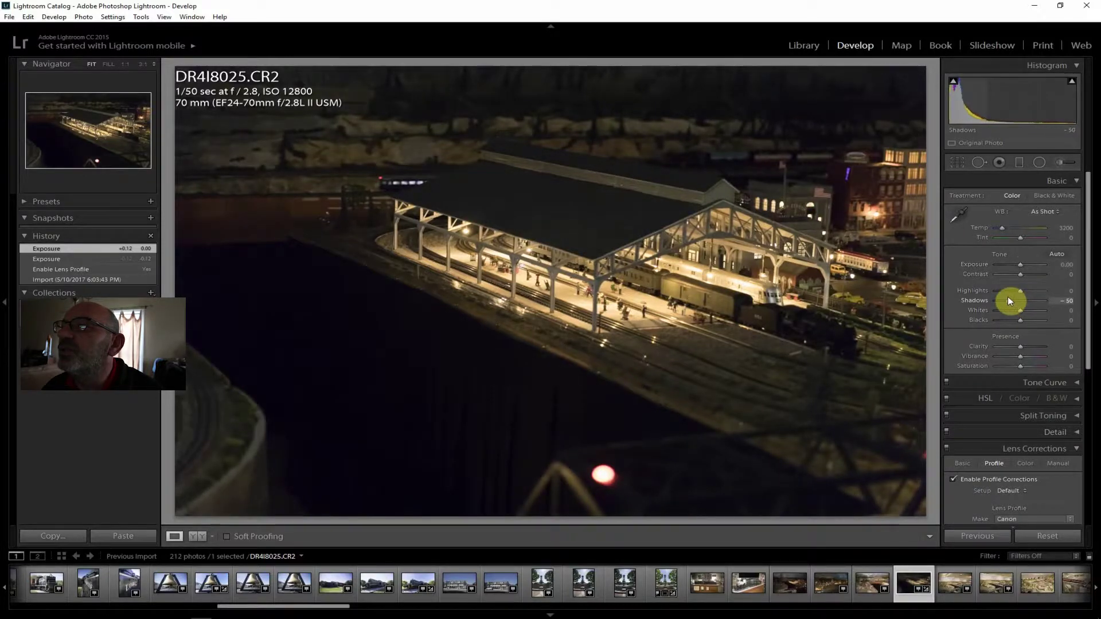
# - Set the station photo's Shadows to +33 and its Highlights to -50
pyautogui.moveTo(1027, 299); pyautogui.dragTo(1028, 300)
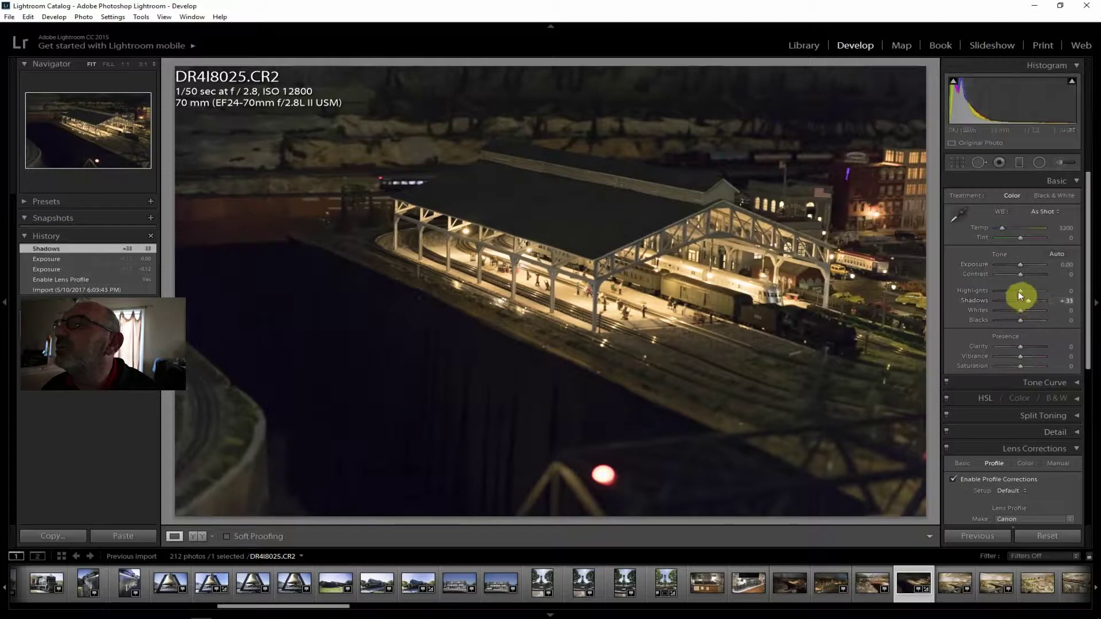
pyautogui.moveTo(1024, 290); pyautogui.dragTo(1009, 289)
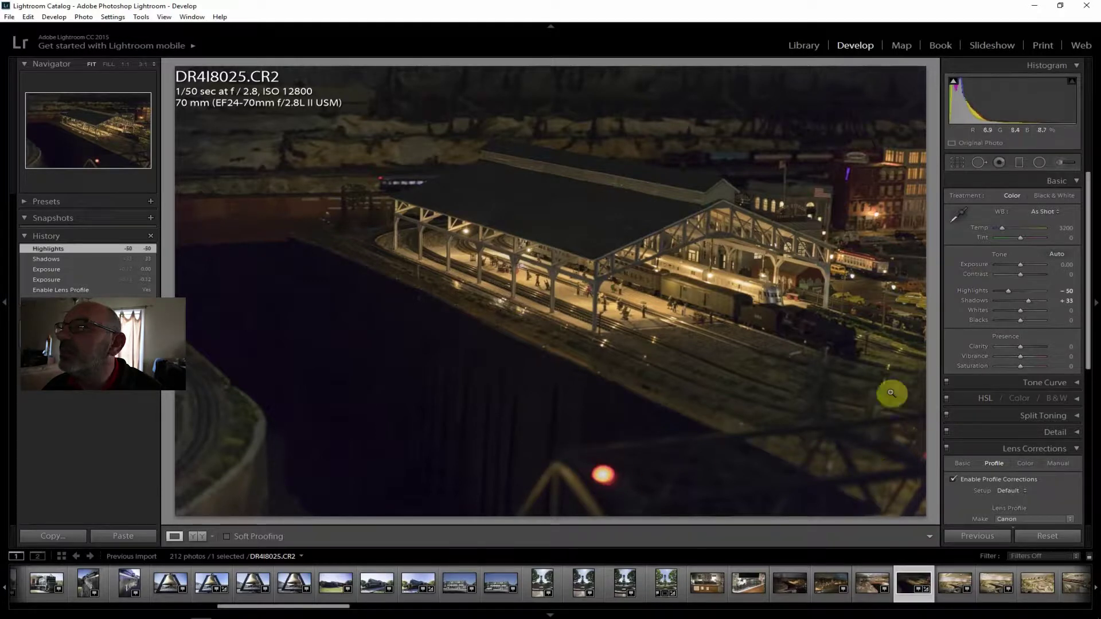
# - Crop the station photo by trimming the dark area along its bottom and left edges, removing the red light
pyautogui.click(960, 161)
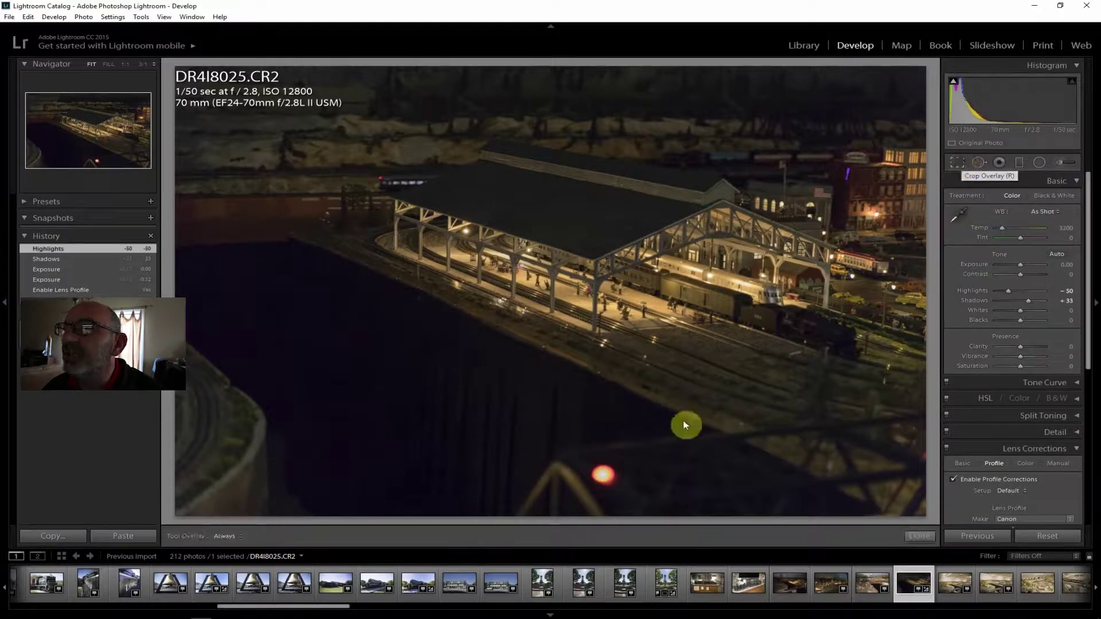
pyautogui.moveTo(548, 517); pyautogui.dragTo(555, 459)
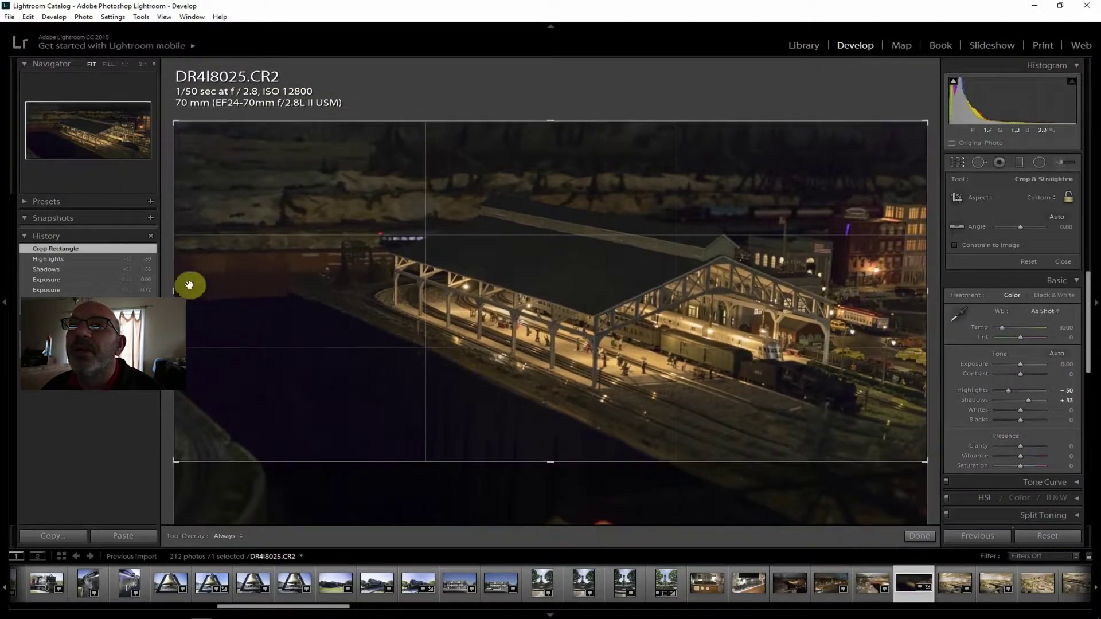
pyautogui.moveTo(172, 290); pyautogui.dragTo(240, 291)
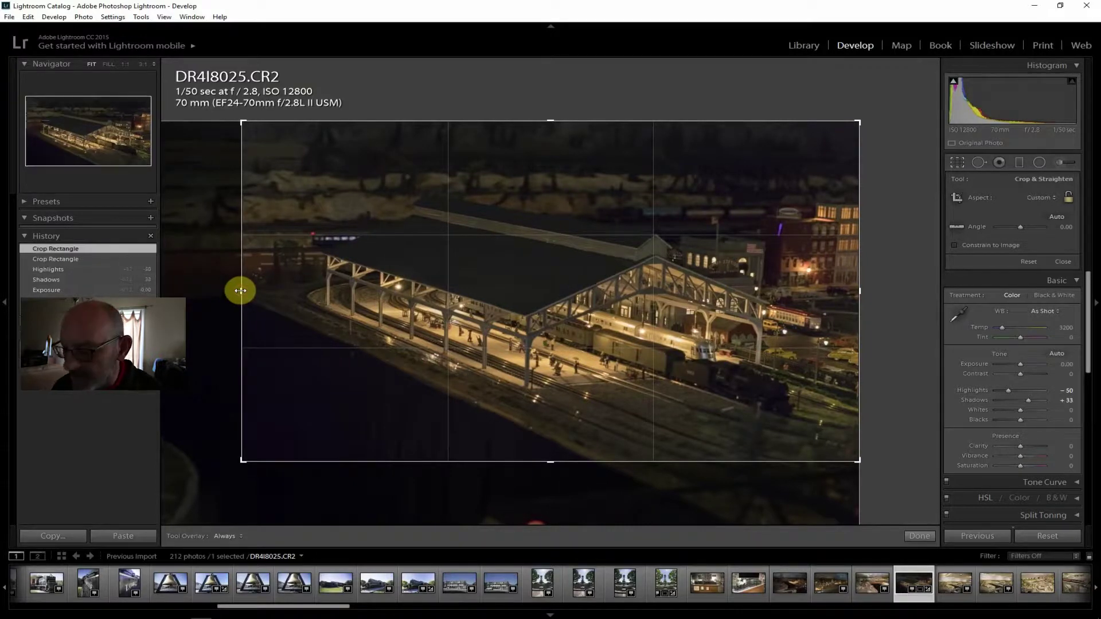
pyautogui.press('Return')
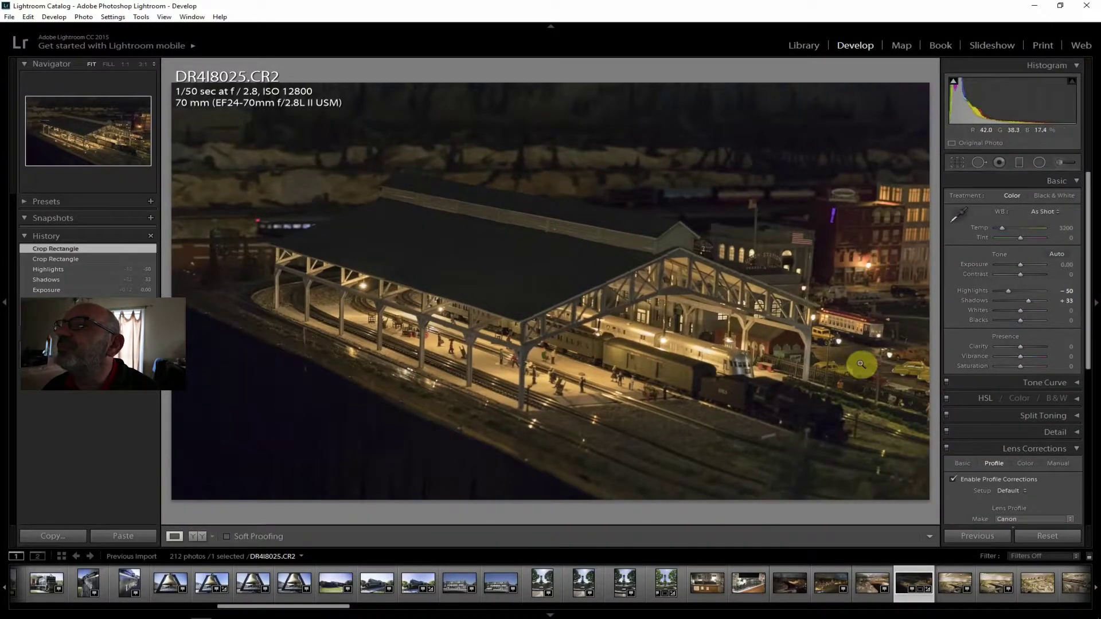
# - Examine the station facade, vehicles and trains in the cropped photo at full size
pyautogui.click(844, 331)
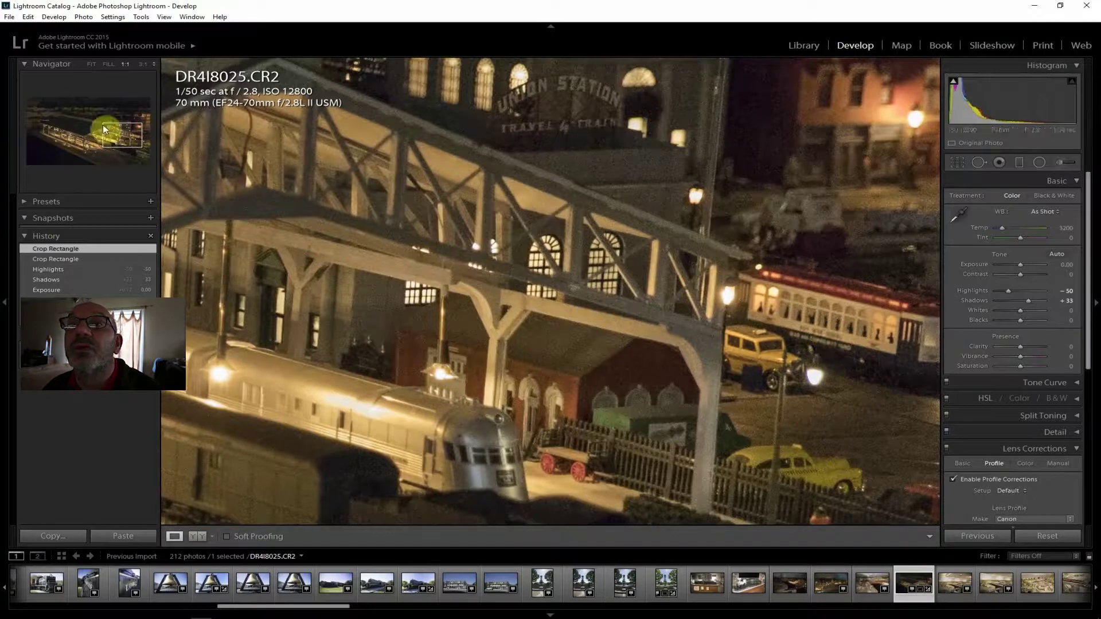
pyautogui.click(523, 369)
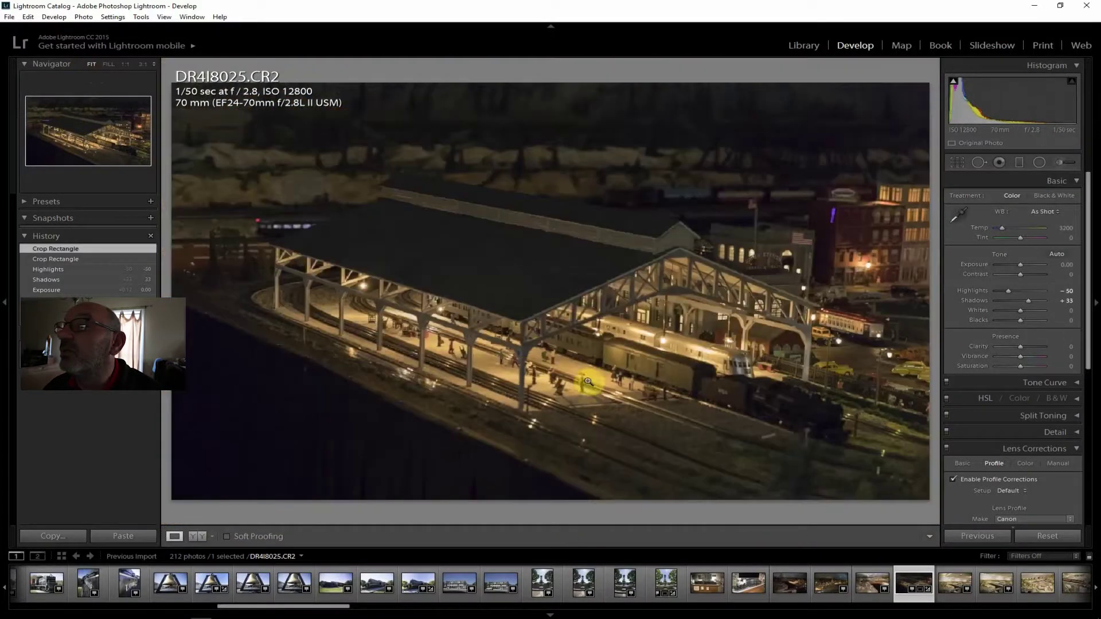
pyautogui.click(738, 396)
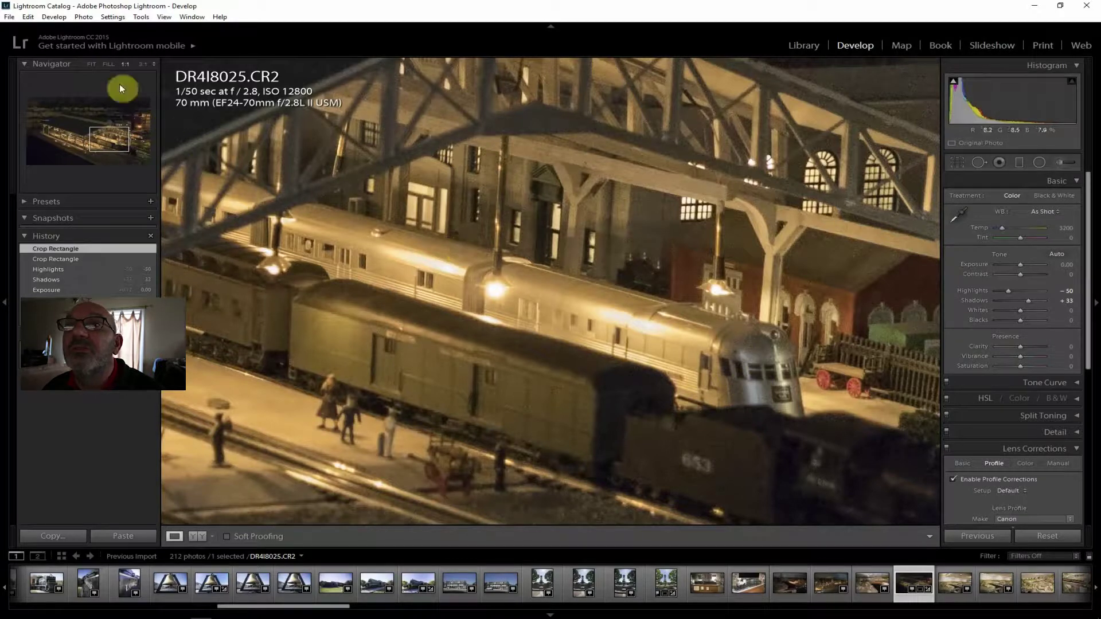
pyautogui.click(91, 64)
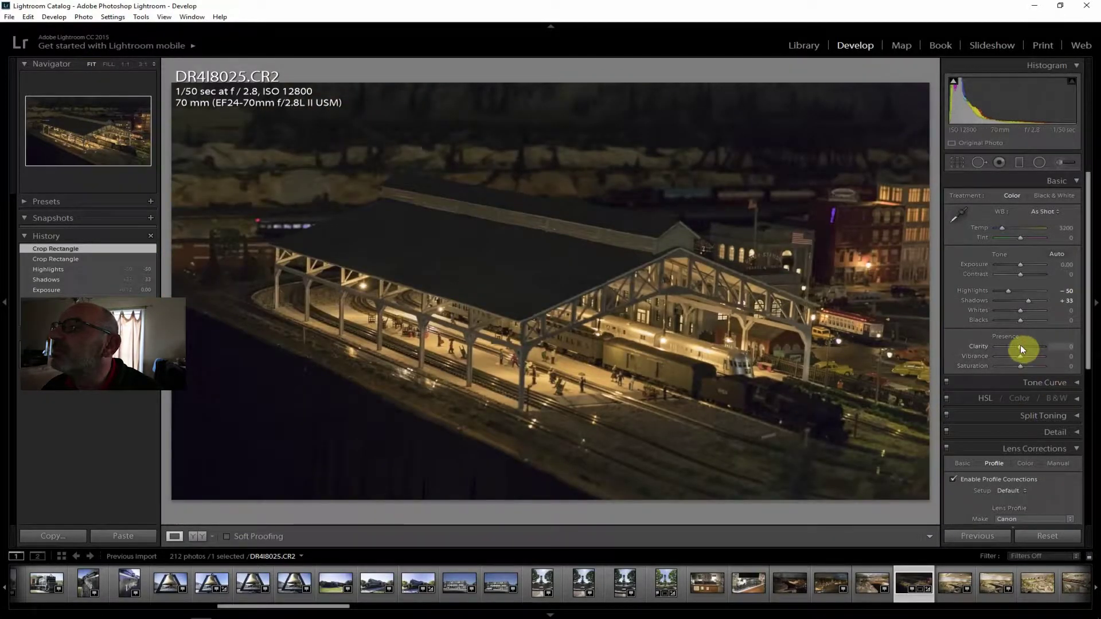
# - Set the station photo's Clarity to +21, Vibrance to +12 and Saturation to +14, and check the trains at full size
pyautogui.moveTo(1019, 345); pyautogui.dragTo(1023, 347)
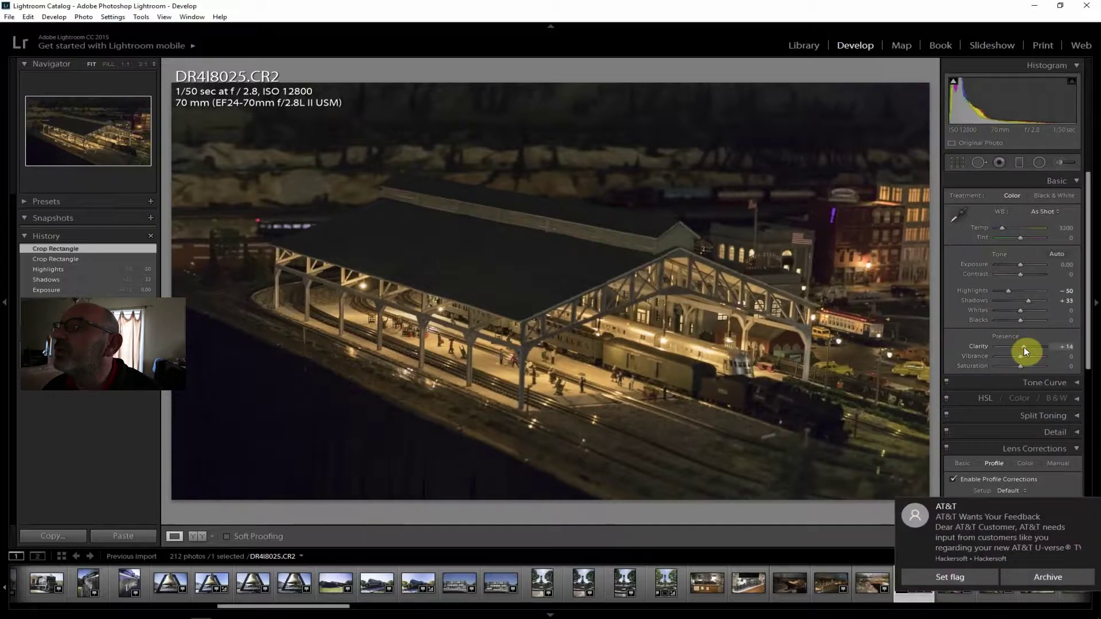
pyautogui.hotkey('ctrl', 'shift', 'p')
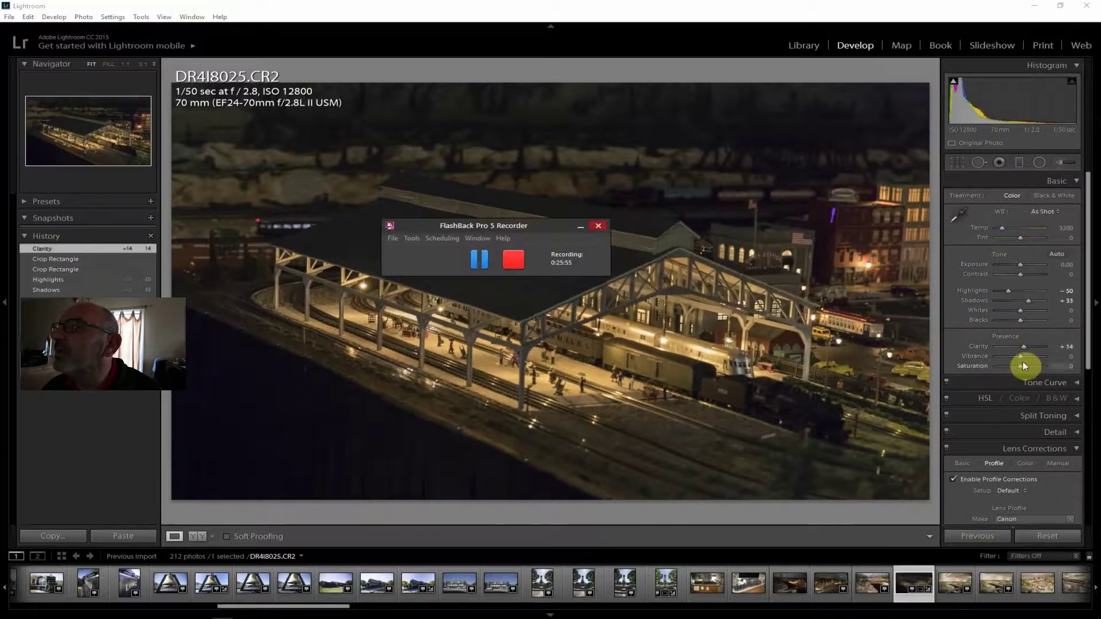
pyautogui.click(580, 229)
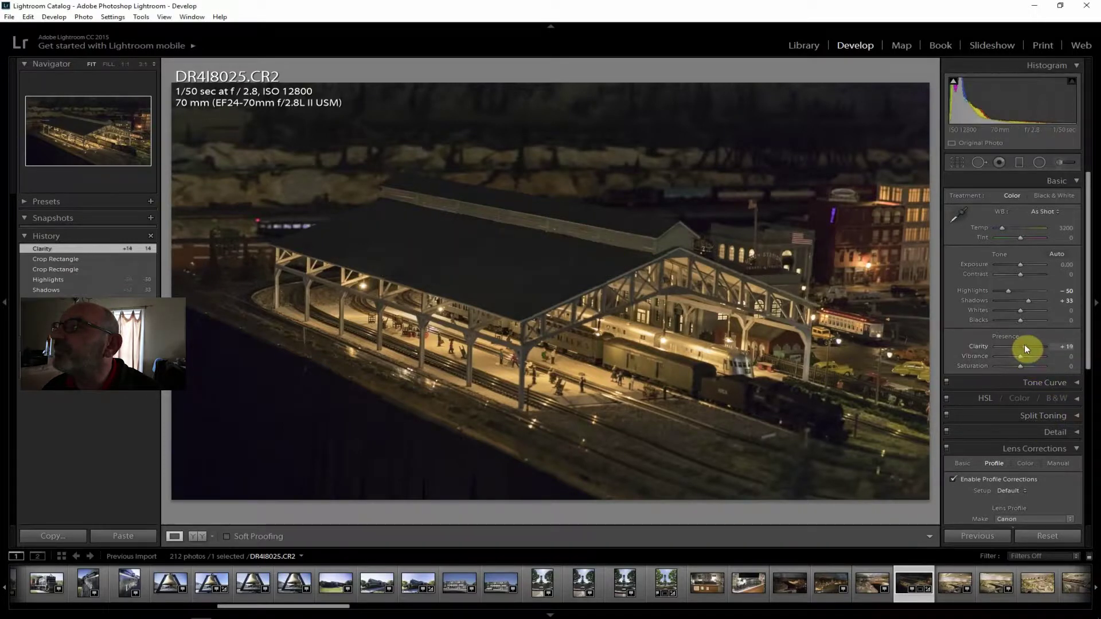
pyautogui.moveTo(1024, 345); pyautogui.dragTo(1021, 363)
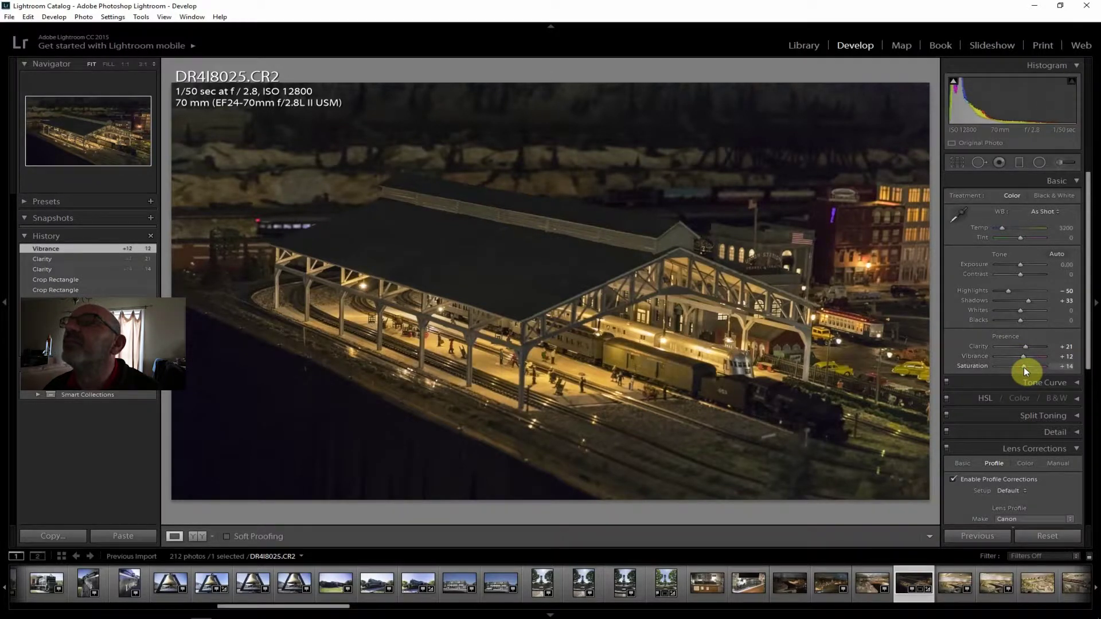
pyautogui.moveTo(1023, 366); pyautogui.dragTo(1023, 368)
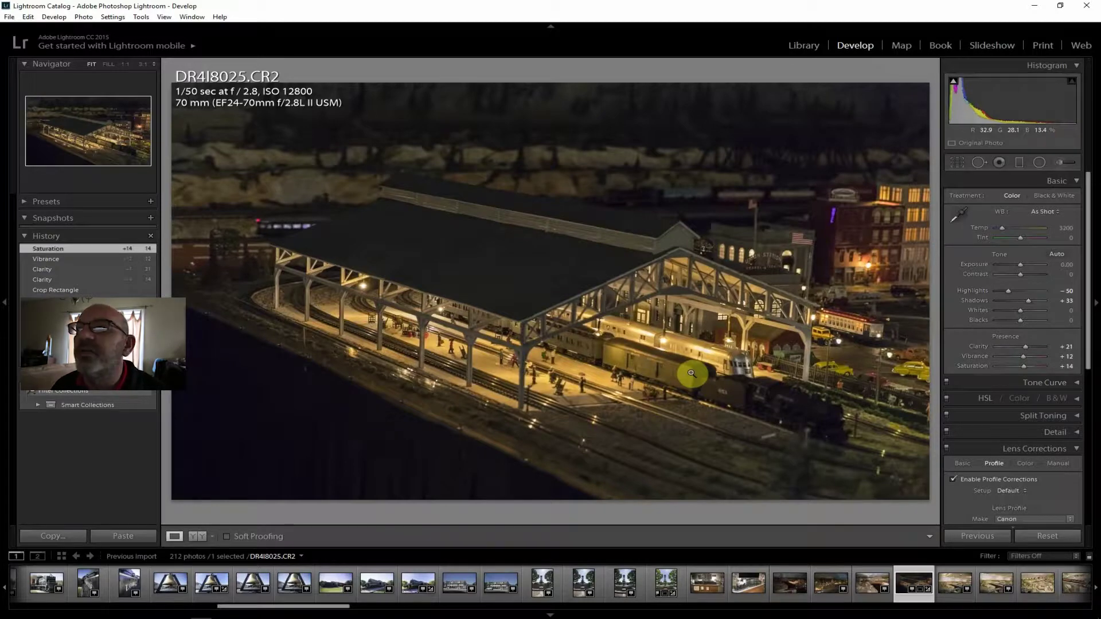
pyautogui.click(711, 375)
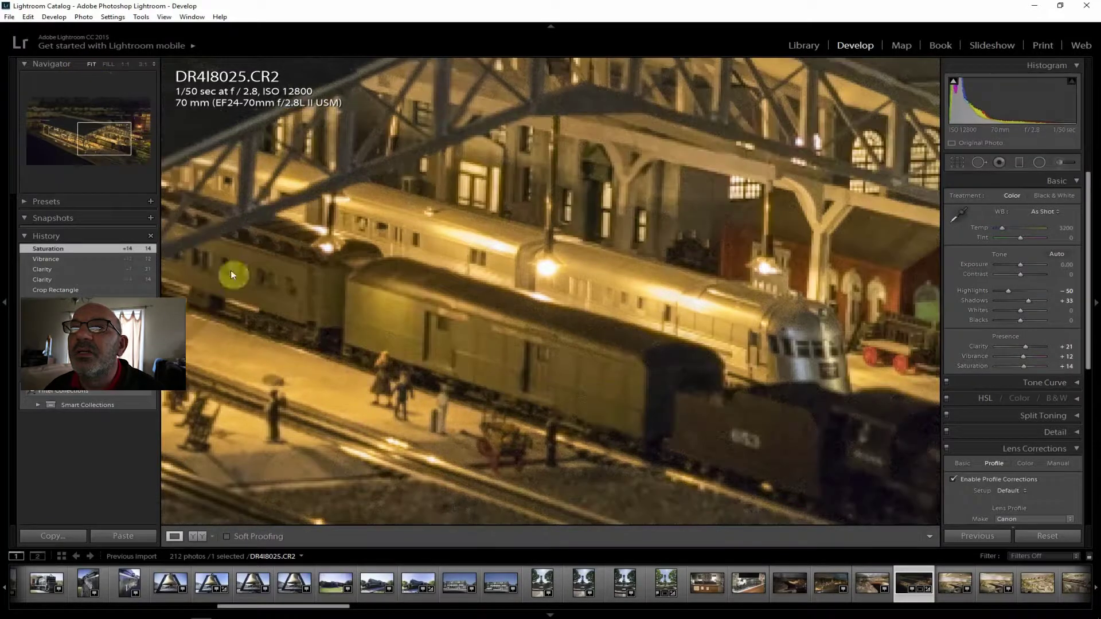
# - Set the station photo's Contrast to +17 and its Dehaze Amount to +12
pyautogui.click(599, 392)
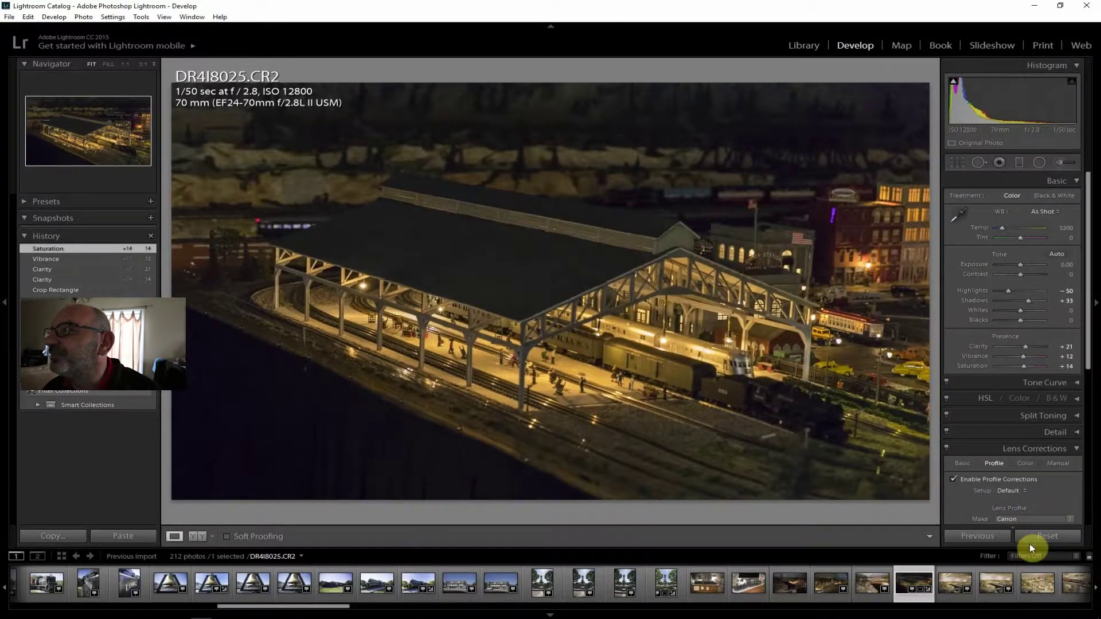
pyautogui.scroll(-1, 1088, 363)
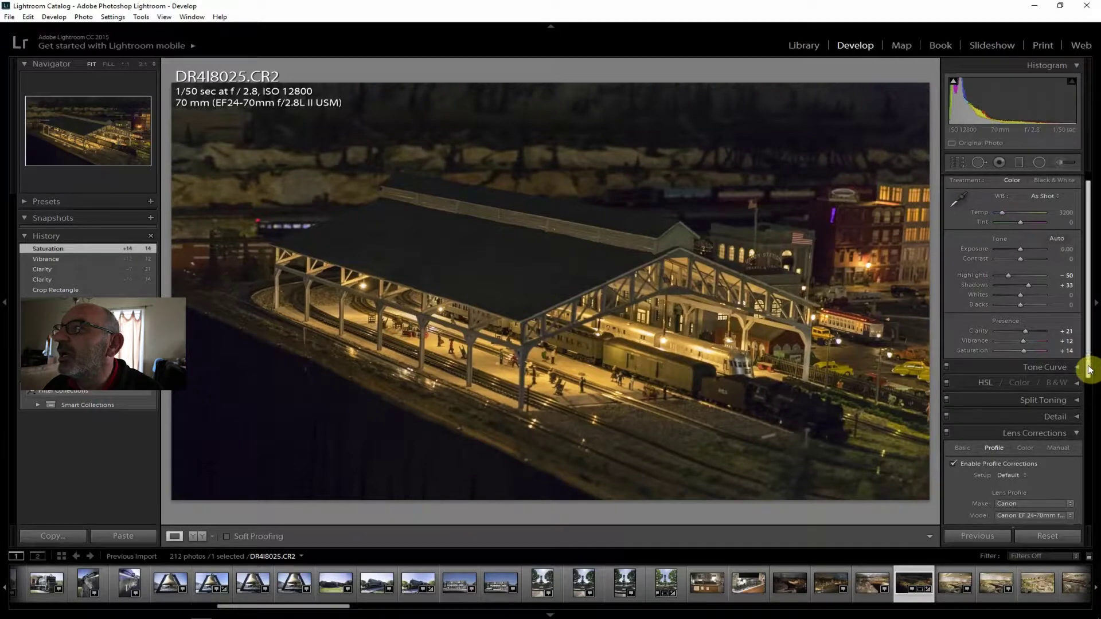
pyautogui.moveTo(1020, 259); pyautogui.dragTo(1024, 259)
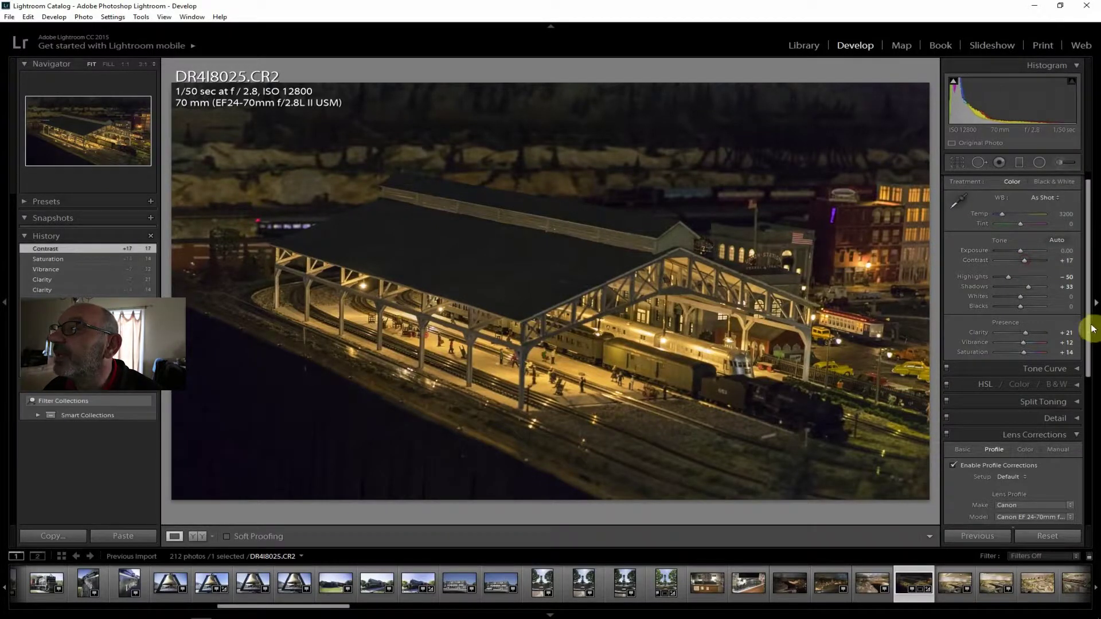
pyautogui.moveTo(1090, 319); pyautogui.dragTo(1090, 467)
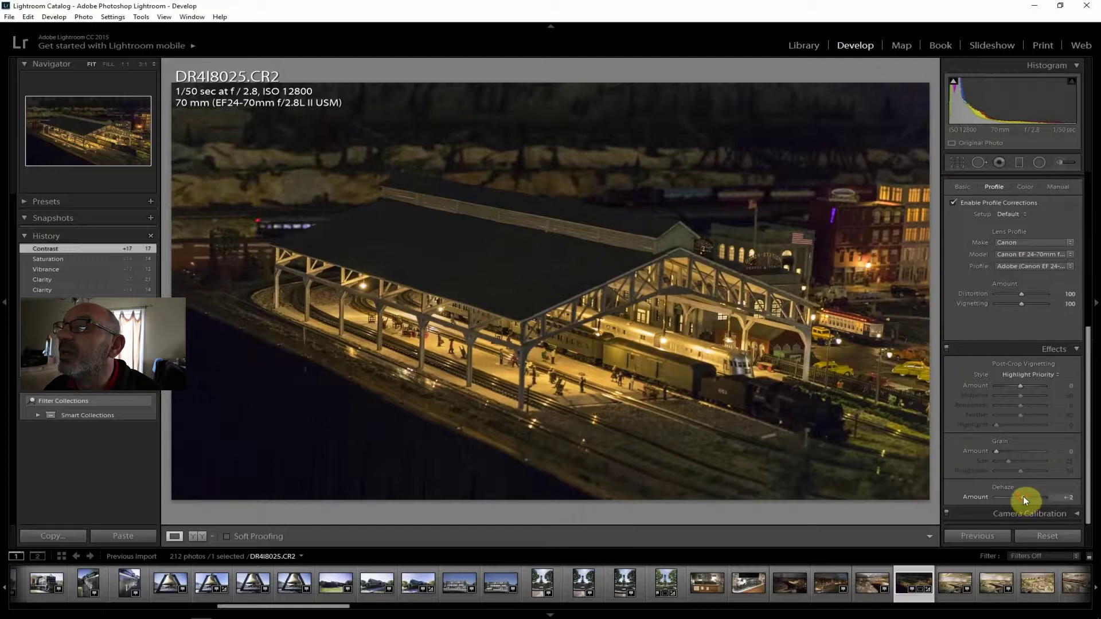
pyautogui.moveTo(1025, 499); pyautogui.dragTo(1026, 492)
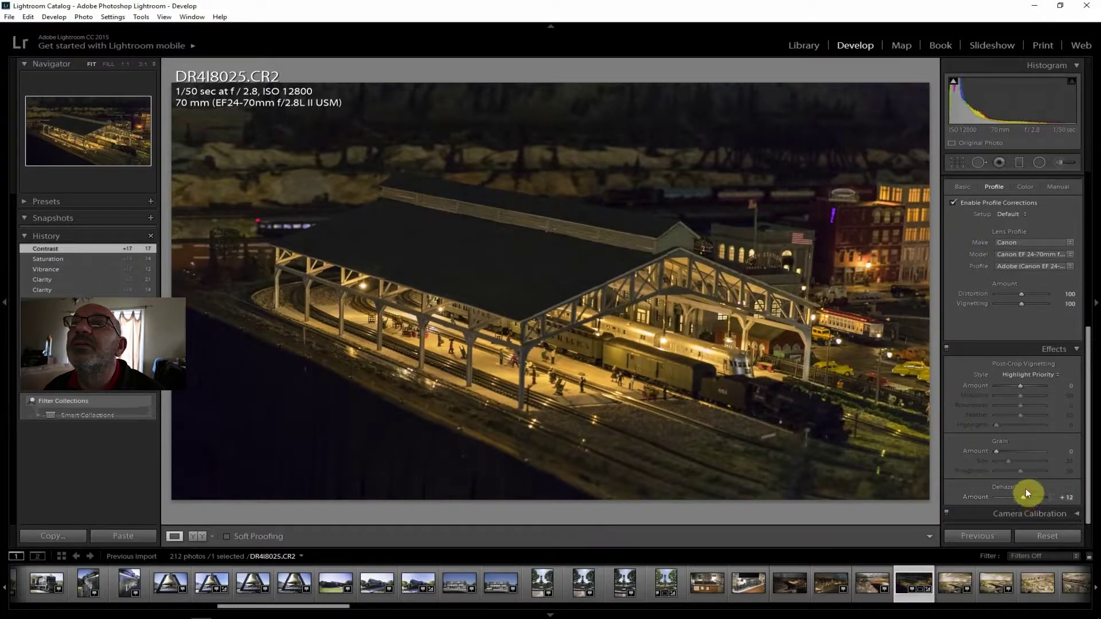
# - Export the edited station photo to the J:\ToPost folder with the existing export settings
pyautogui.click(9, 16)
pyautogui.click(53, 139)
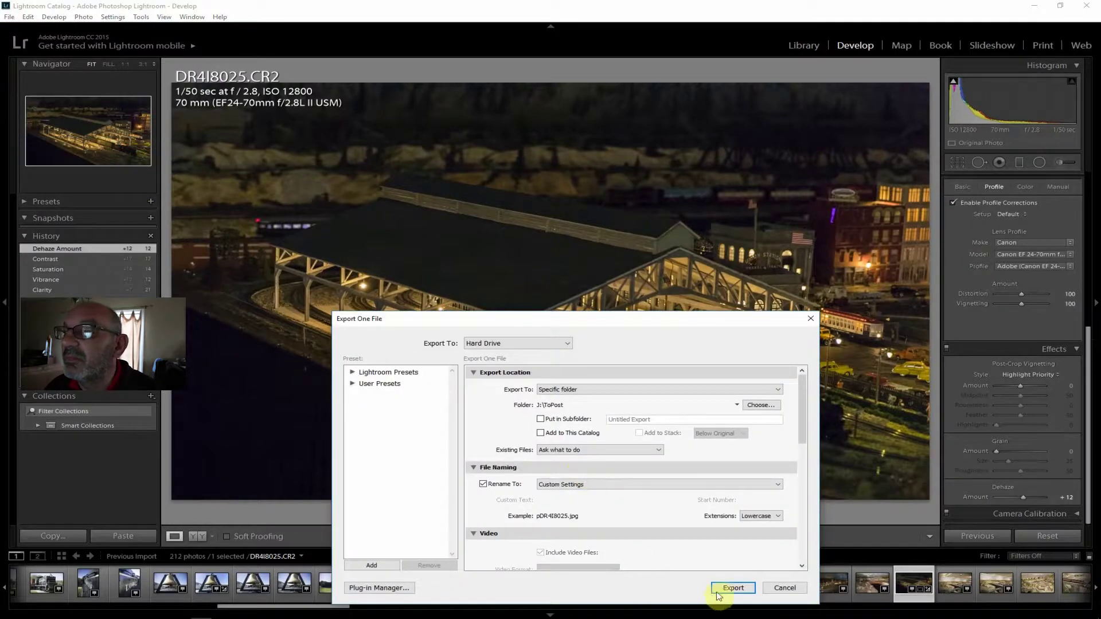
pyautogui.click(733, 588)
# - Examine the station area at full size in the wide layout photo DR4I8026.CR2, and open the following layout photo
pyautogui.press('Right')
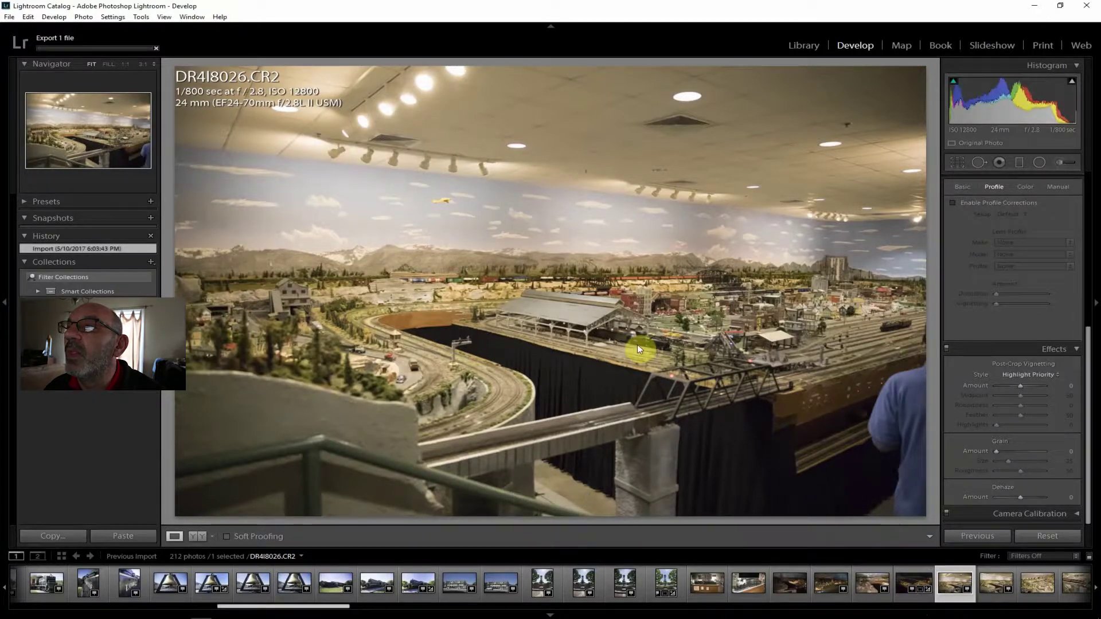
pyautogui.click(647, 416)
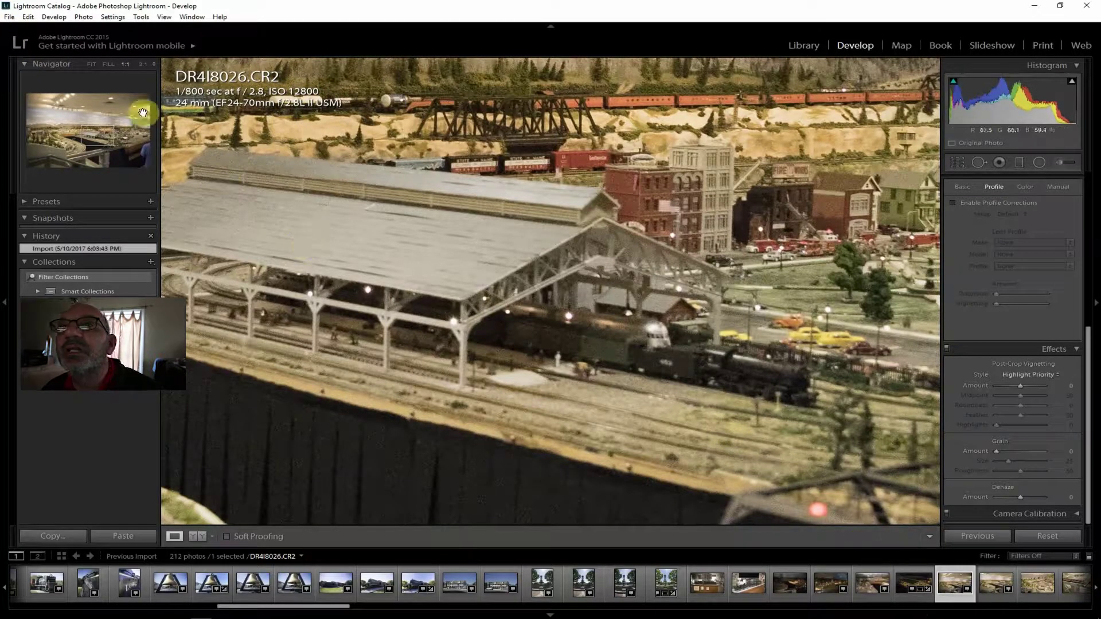
pyautogui.click(91, 64)
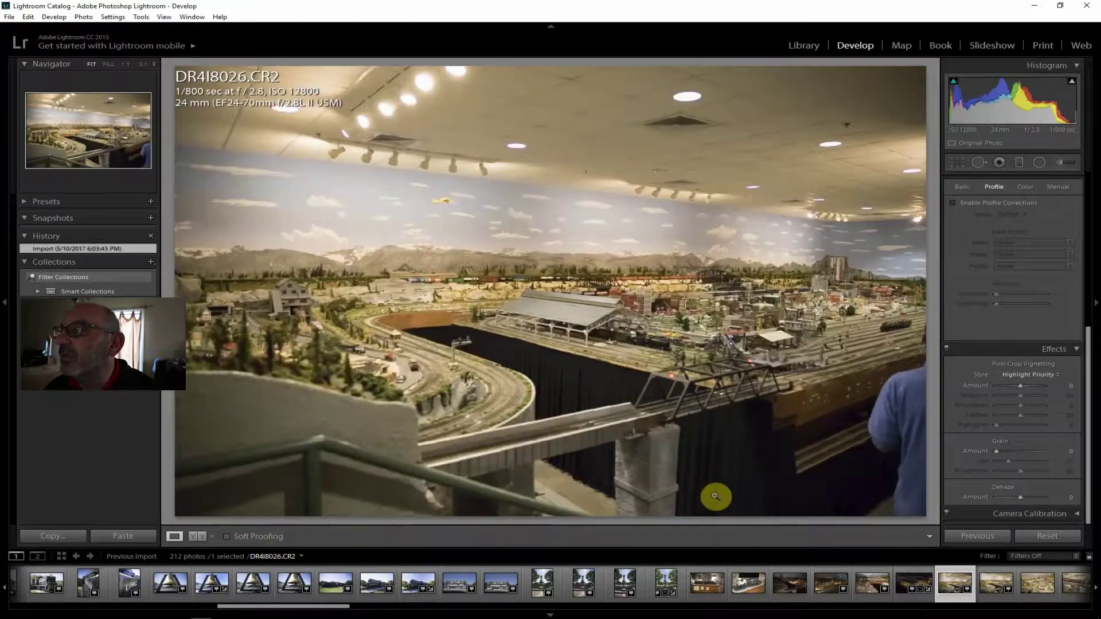
pyautogui.click(996, 580)
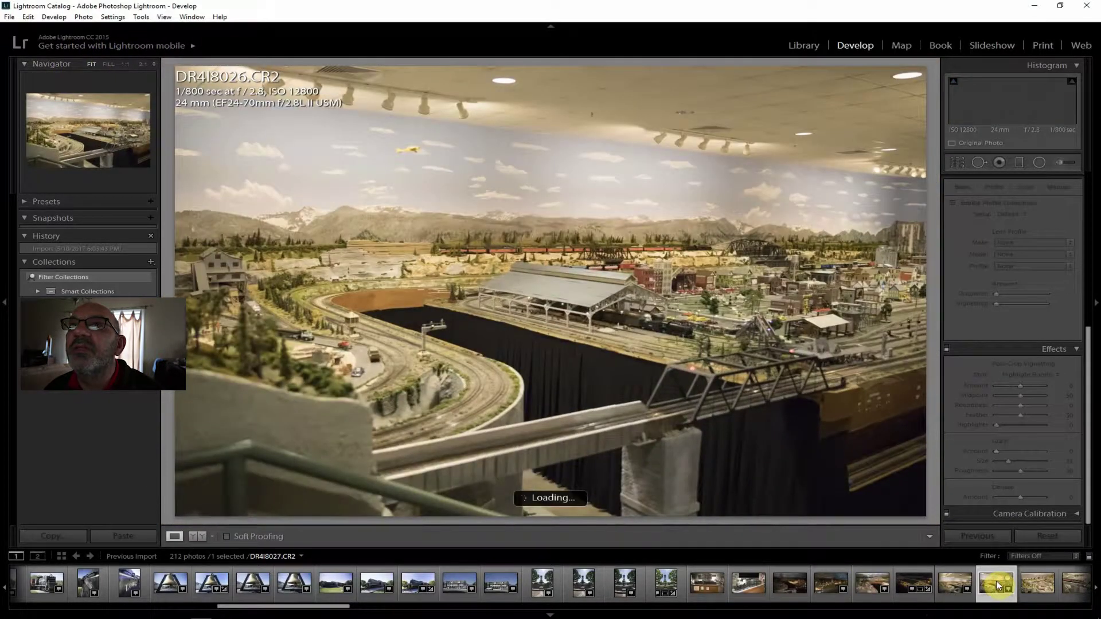
# - Open photo DR4I8028.CR2 and inspect the orange locomotive and the tunnel area at 1:1, returning to the fitted view
pyautogui.click(1030, 587)
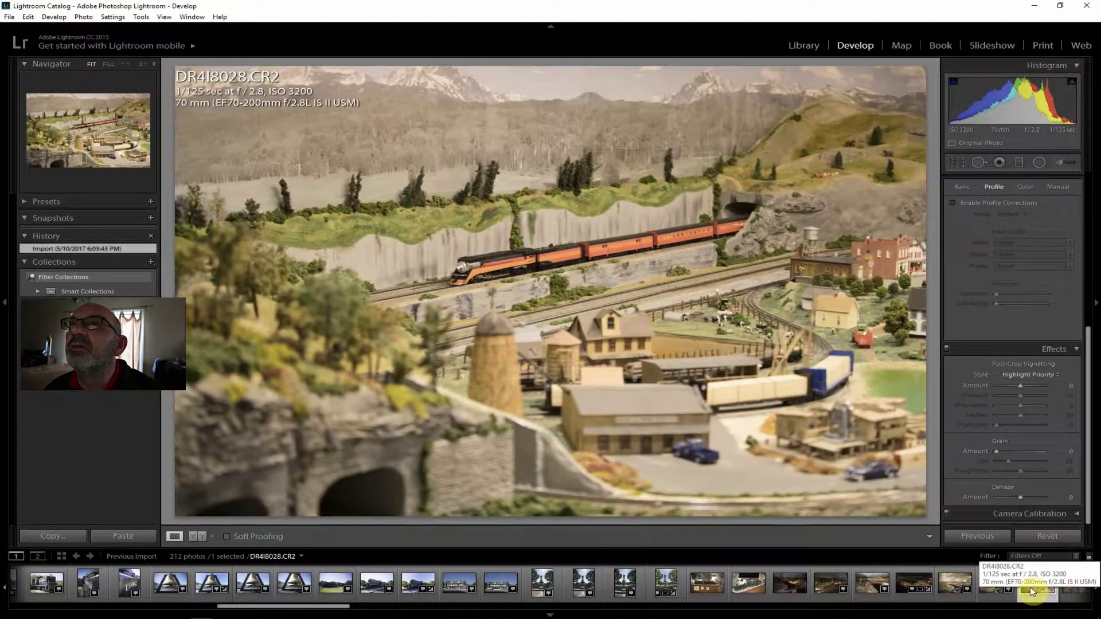
pyautogui.click(518, 269)
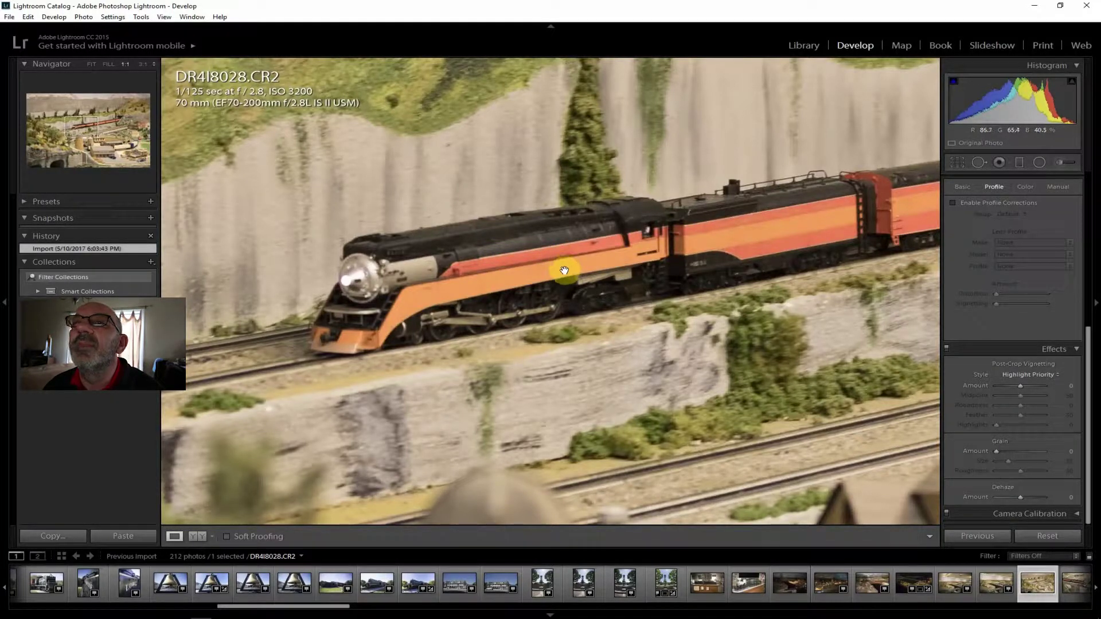
pyautogui.click(91, 64)
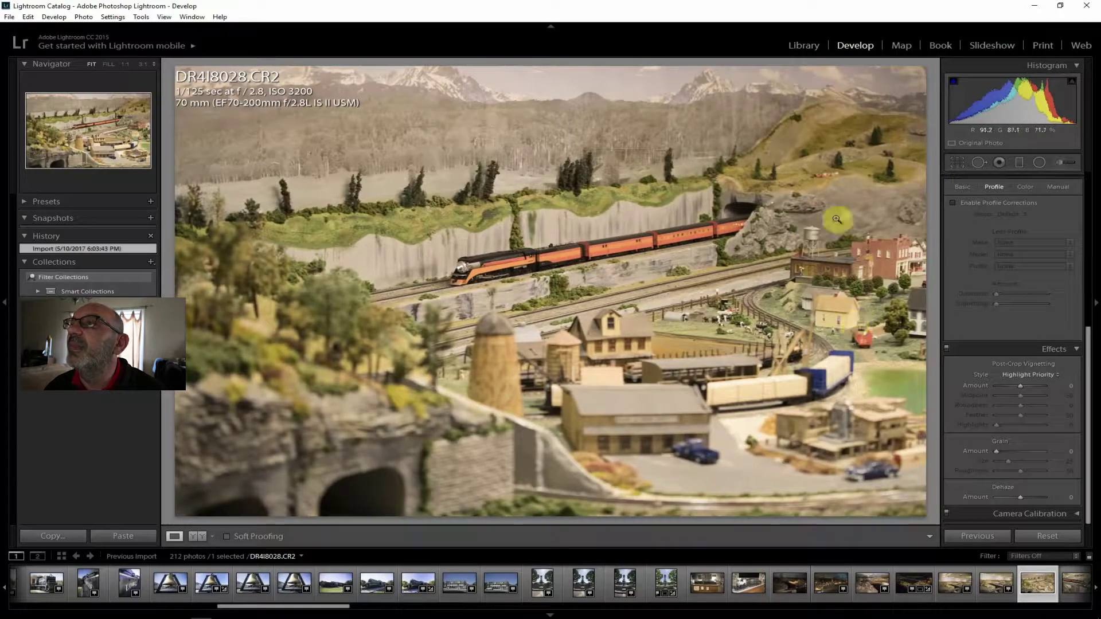
pyautogui.click(835, 172)
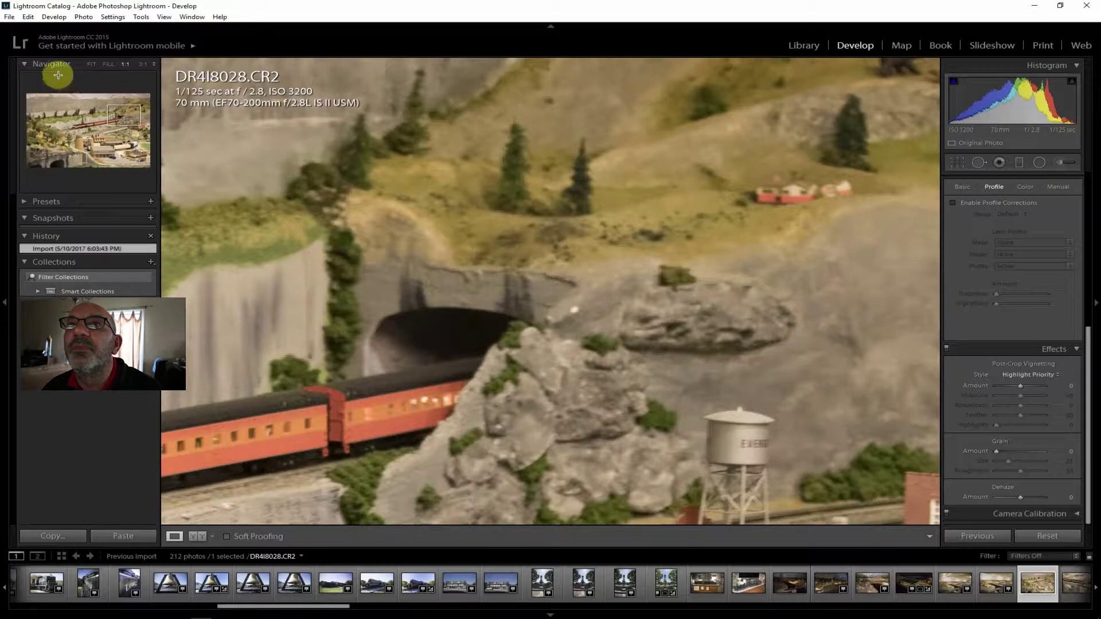
pyautogui.click(94, 63)
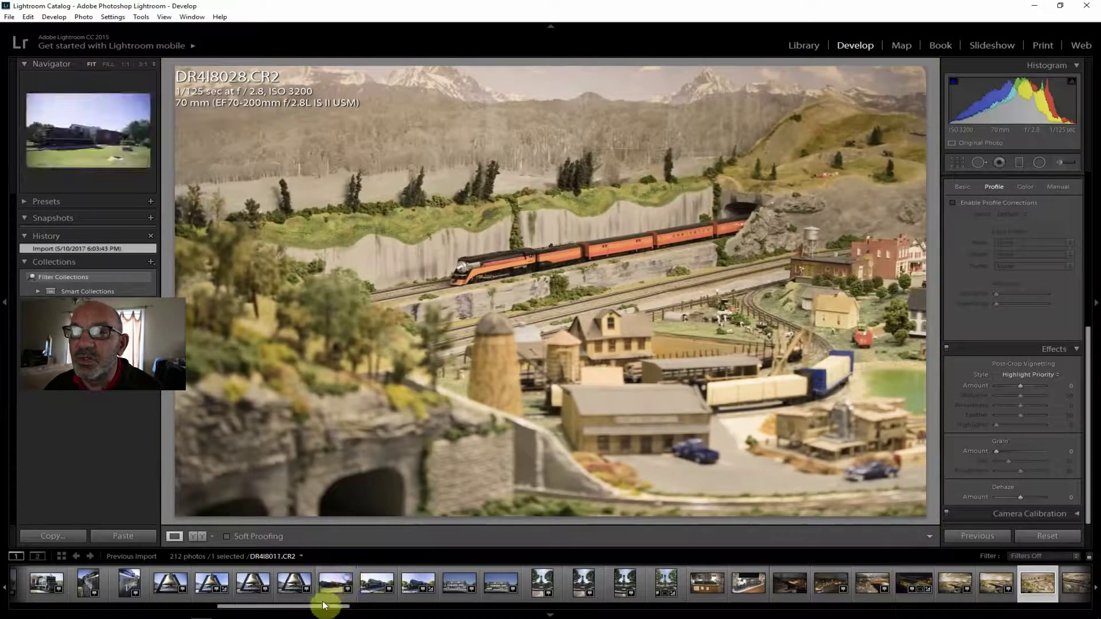
# - Open photo DR4I8029.CR2, set its Dehaze amount to +14 and enable lens profile corrections
pyautogui.scroll(-3, 335, 607)
pyautogui.scroll(-5, 341, 607)
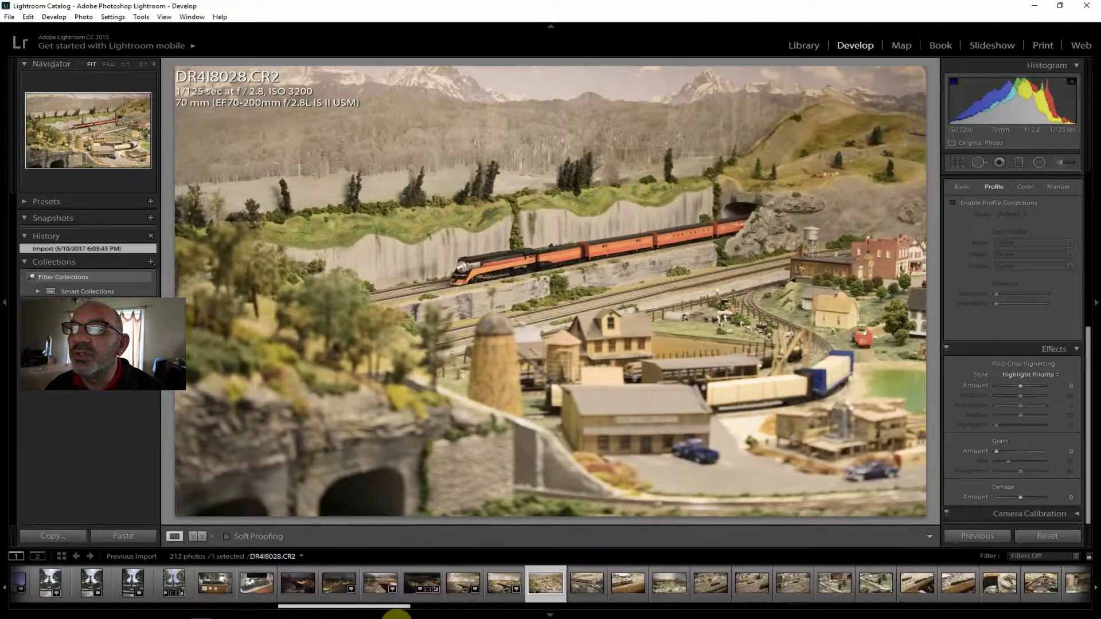
pyautogui.click(455, 584)
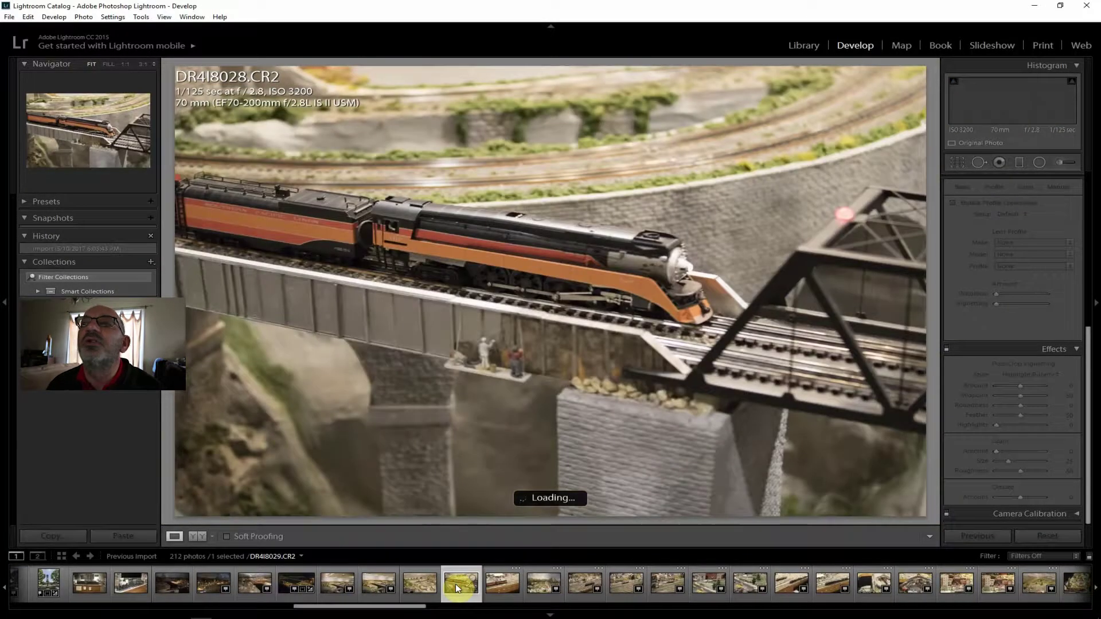
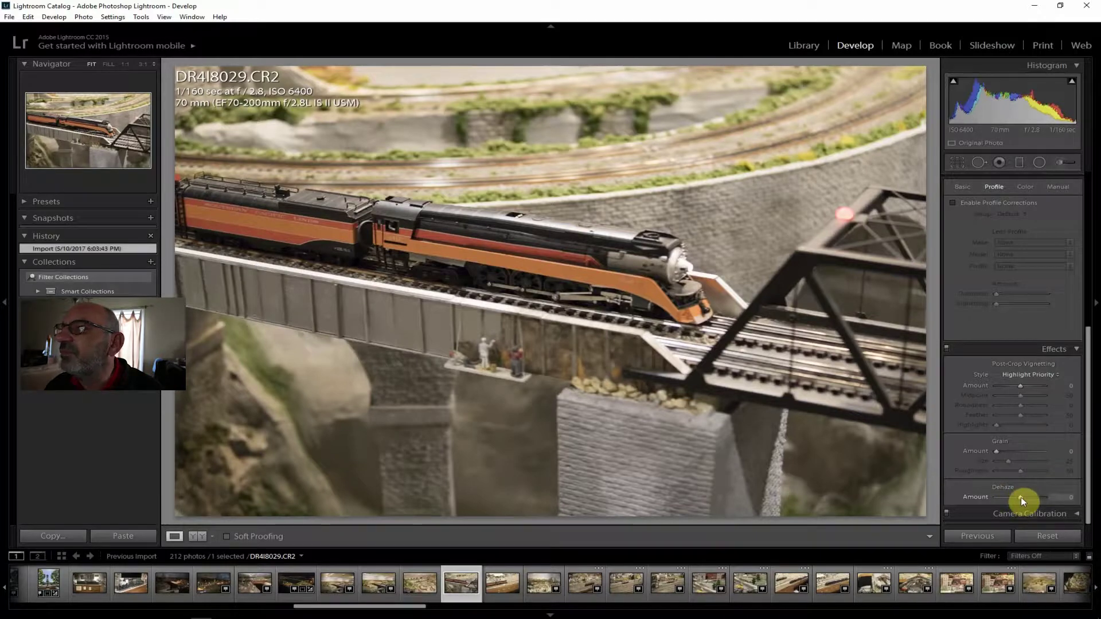
pyautogui.moveTo(1020, 497); pyautogui.dragTo(1024, 497)
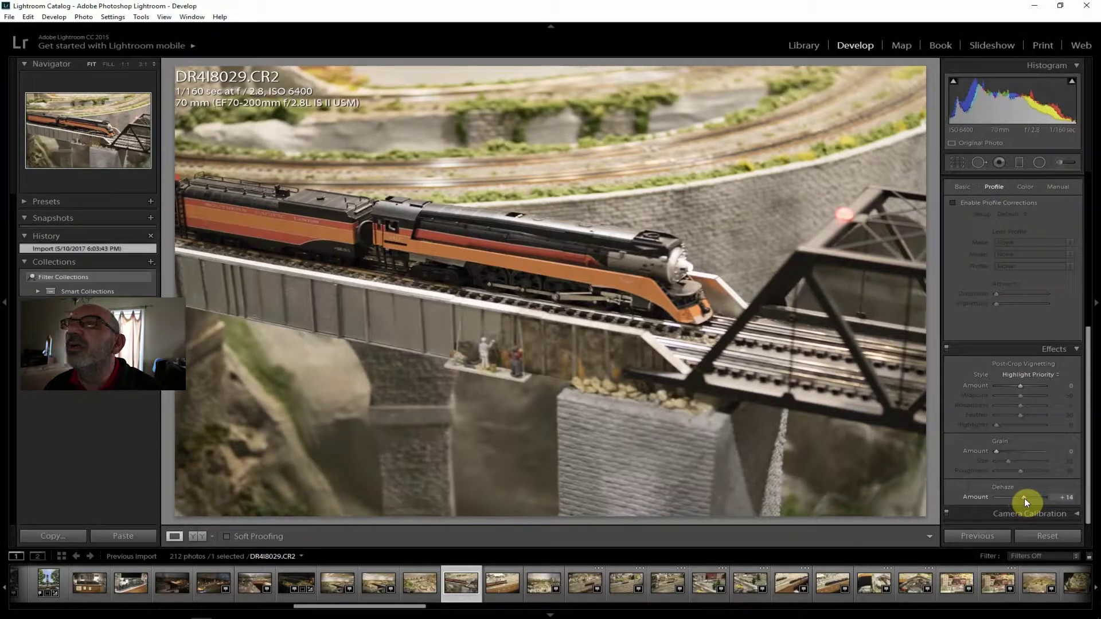
pyautogui.moveTo(1024, 498); pyautogui.dragTo(1024, 496)
pyautogui.click(975, 214)
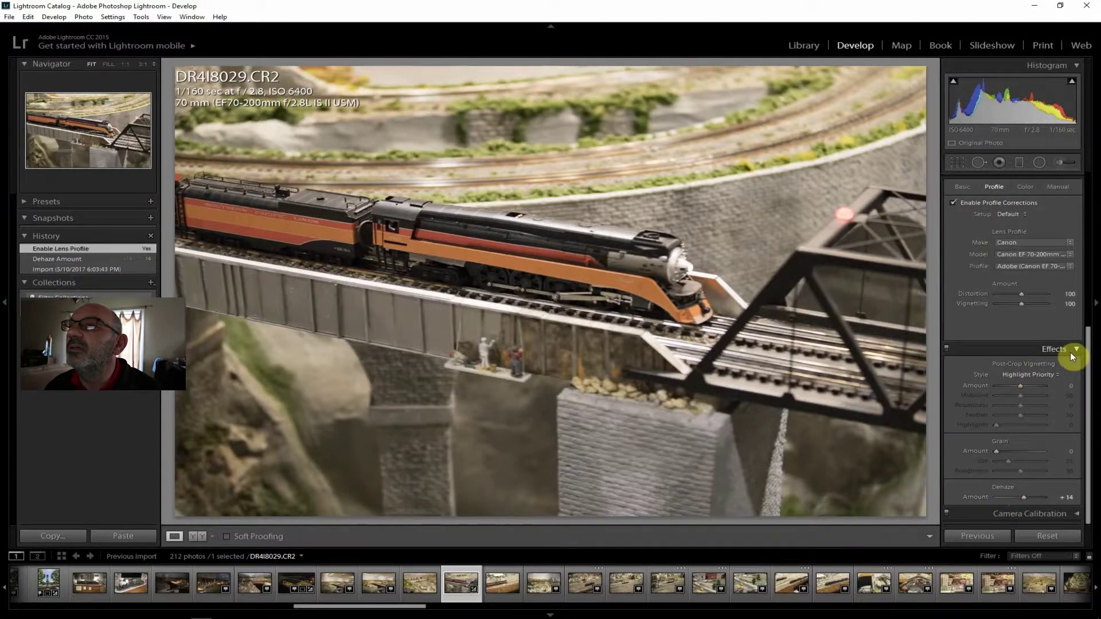
# - Set the locomotive photo's Contrast to +17, Clarity to +33, Vibrance to +14 and Saturation to +10
pyautogui.moveTo(1087, 391); pyautogui.dragTo(1069, 221)
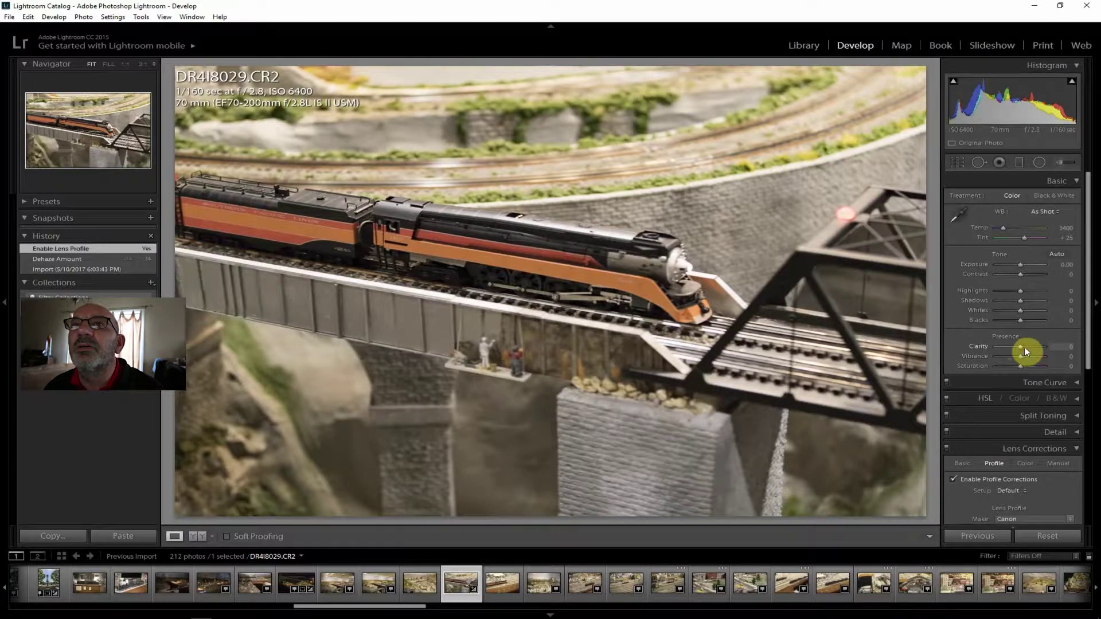
pyautogui.moveTo(1024, 347); pyautogui.dragTo(1023, 347)
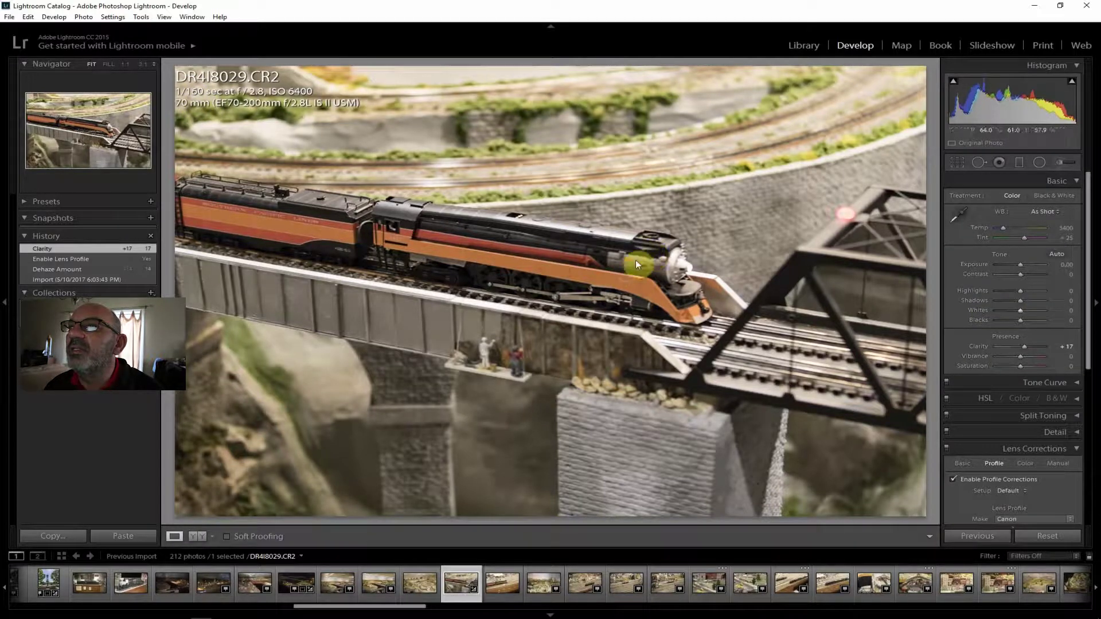
pyautogui.click(1024, 273)
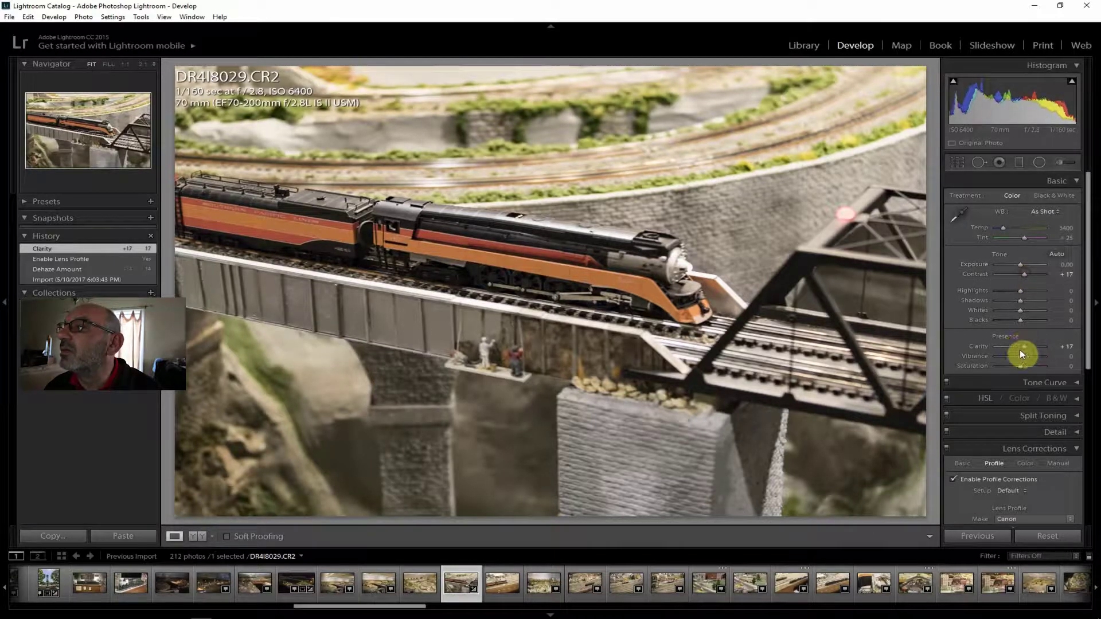
pyautogui.click(1021, 365)
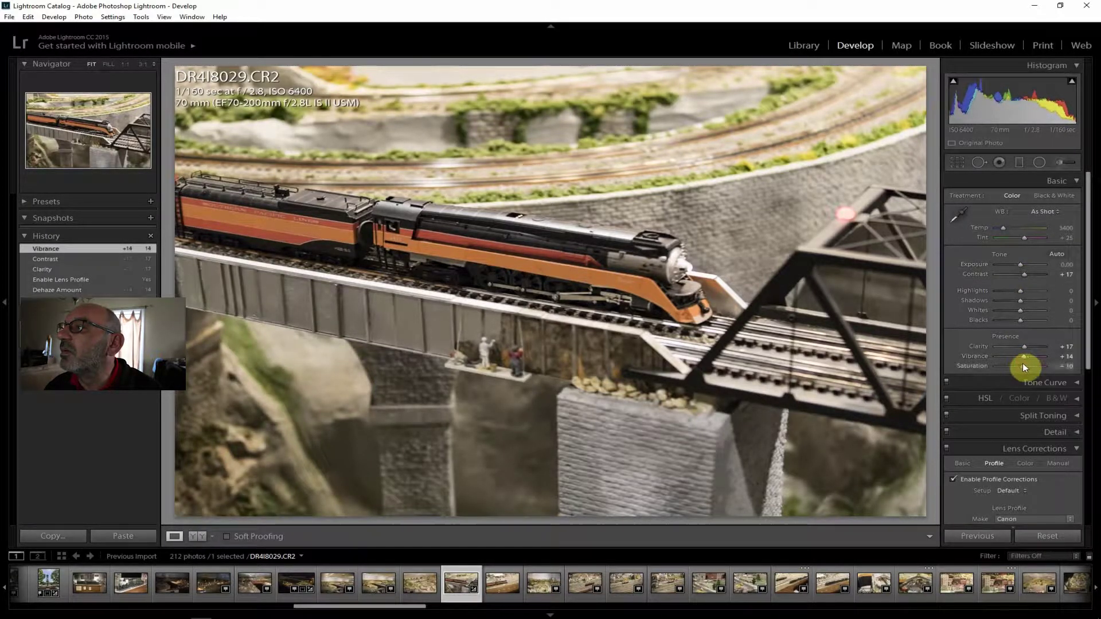
pyautogui.moveTo(1024, 343); pyautogui.dragTo(1028, 345)
# - Raise the locomotive photo's Shadows to +43 and lower its Highlights to -50
pyautogui.moveTo(1021, 300); pyautogui.dragTo(1031, 300)
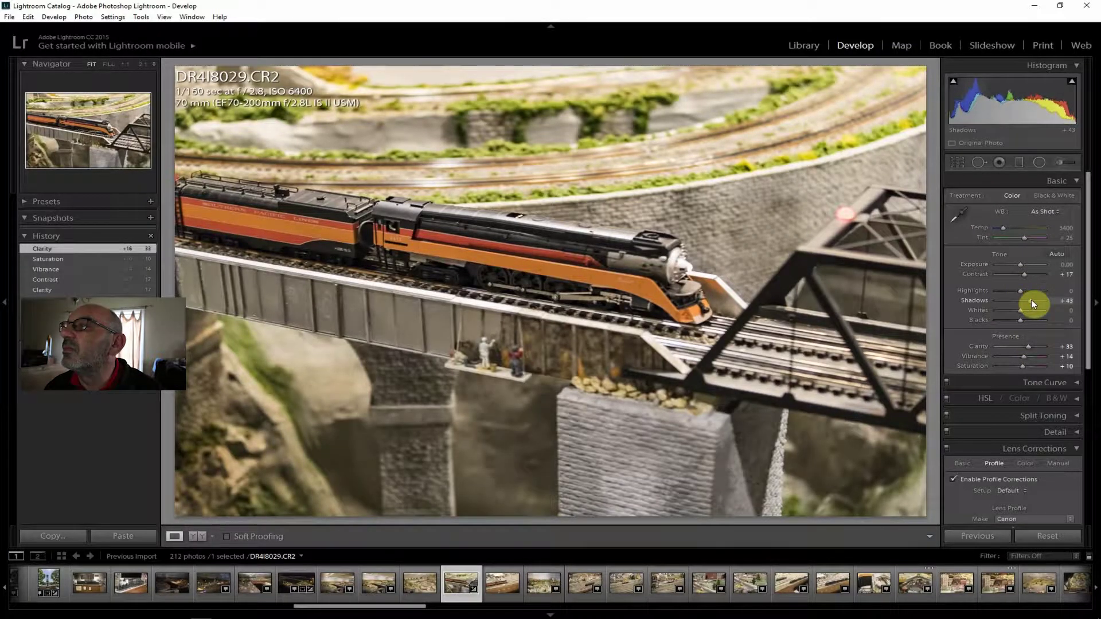
pyautogui.moveTo(1020, 291); pyautogui.dragTo(1011, 291)
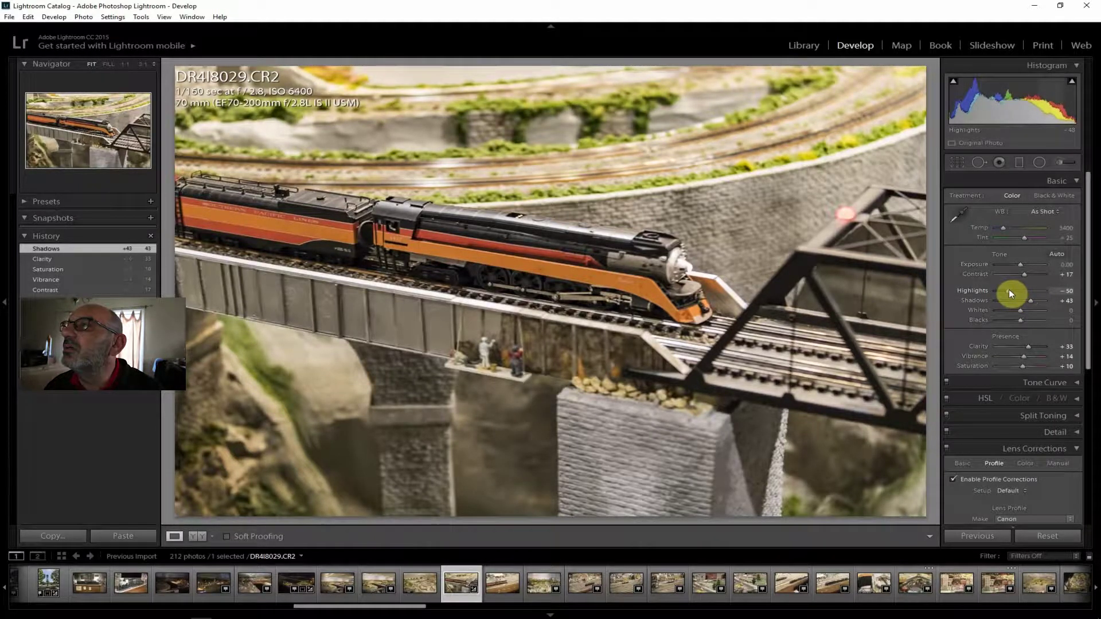
pyautogui.moveTo(1009, 289); pyautogui.dragTo(1009, 289)
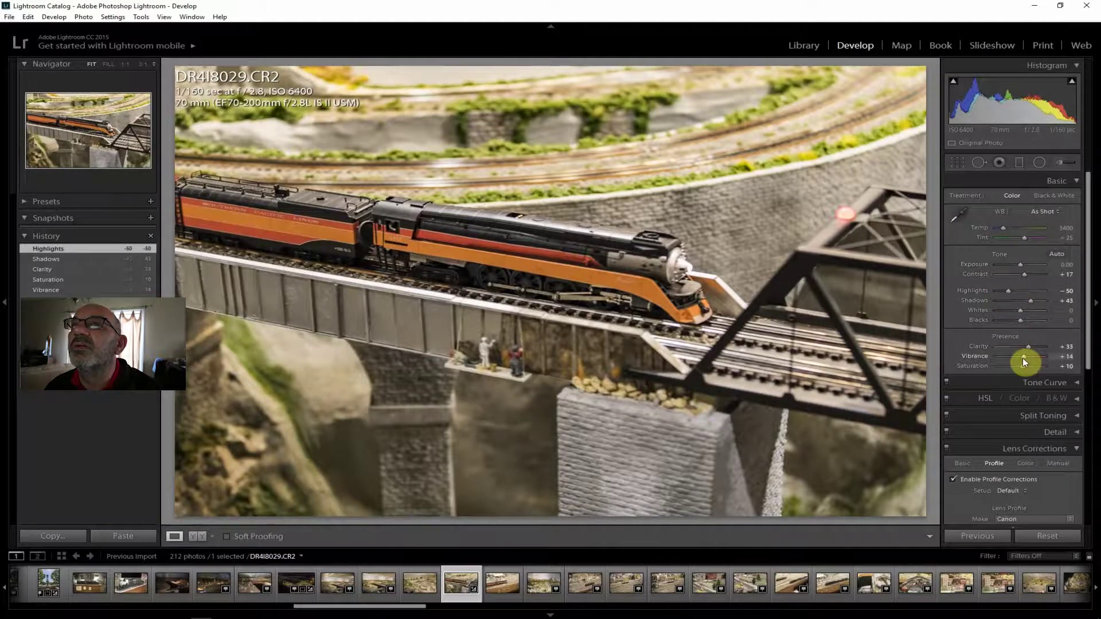
# - Export the edited DR4I8029 photo to the J:\ToPost folder with the existing export settings
pyautogui.click(10, 17)
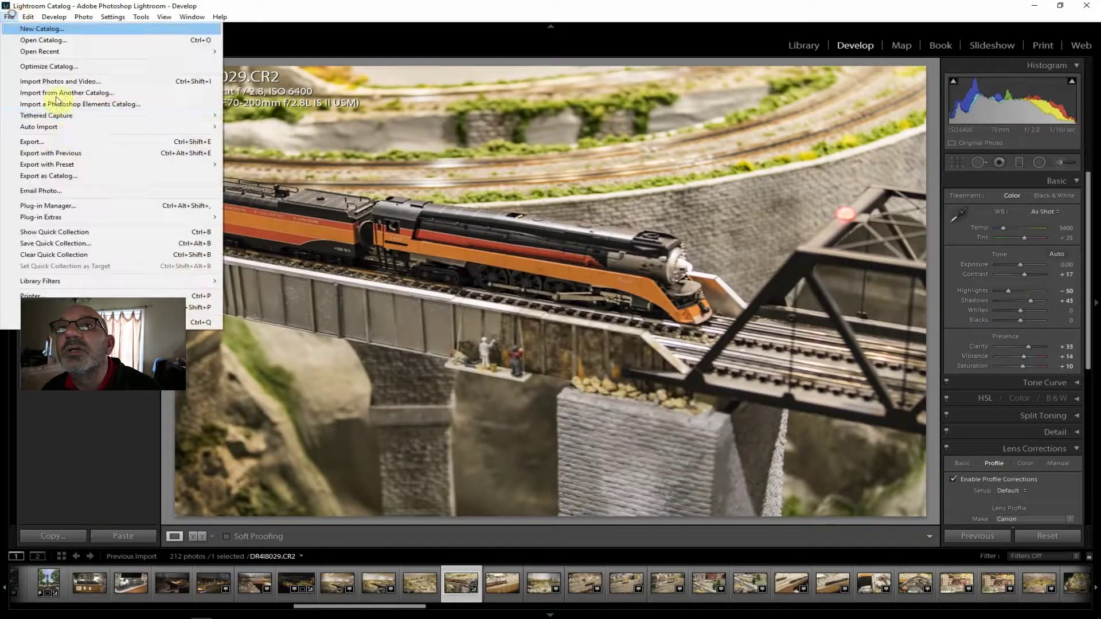
pyautogui.click(64, 142)
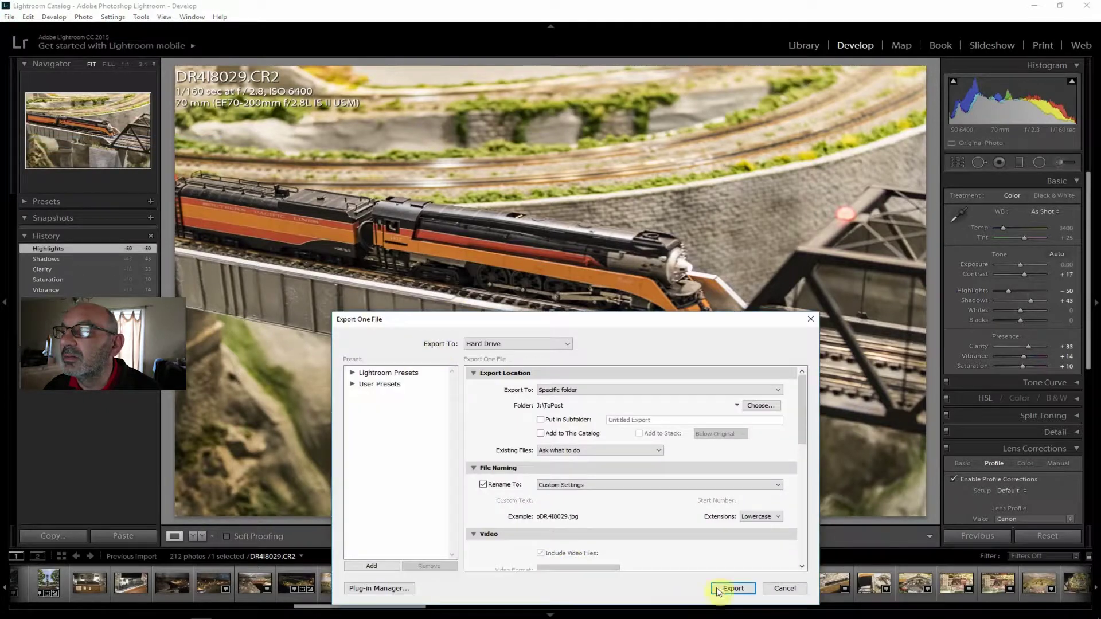
pyautogui.click(732, 588)
# - Go through the following photos to the streetcar shot DR4I8034.CR2 and enable its lens profile corrections
pyautogui.click(510, 585)
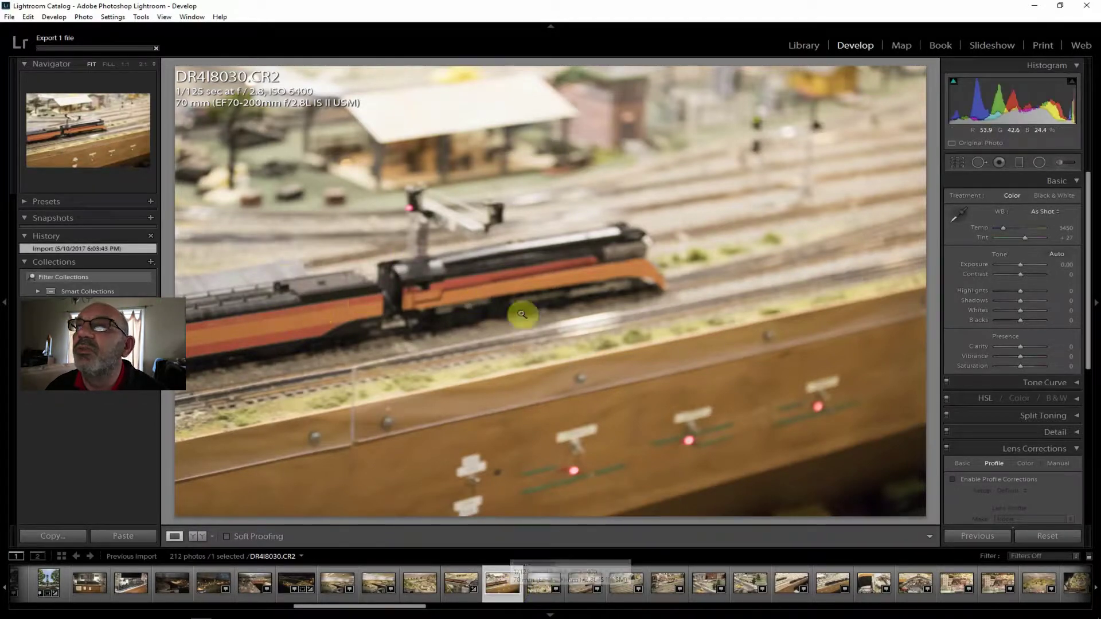
pyautogui.press('Right')
pyautogui.press('Right')
pyautogui.press('Right')
pyautogui.press('Right')
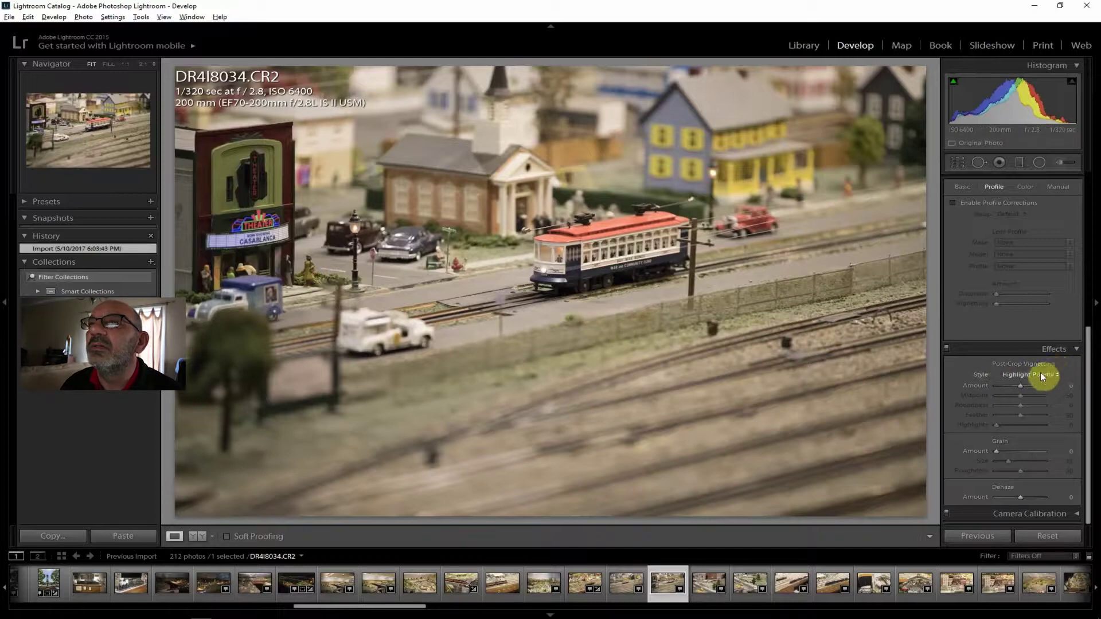
pyautogui.click(995, 203)
# - Set the streetcar photo's Contrast to +24, Clarity to +19, Vibrance to +14 and Saturation to +10
pyautogui.moveTo(1088, 361); pyautogui.dragTo(1083, 187)
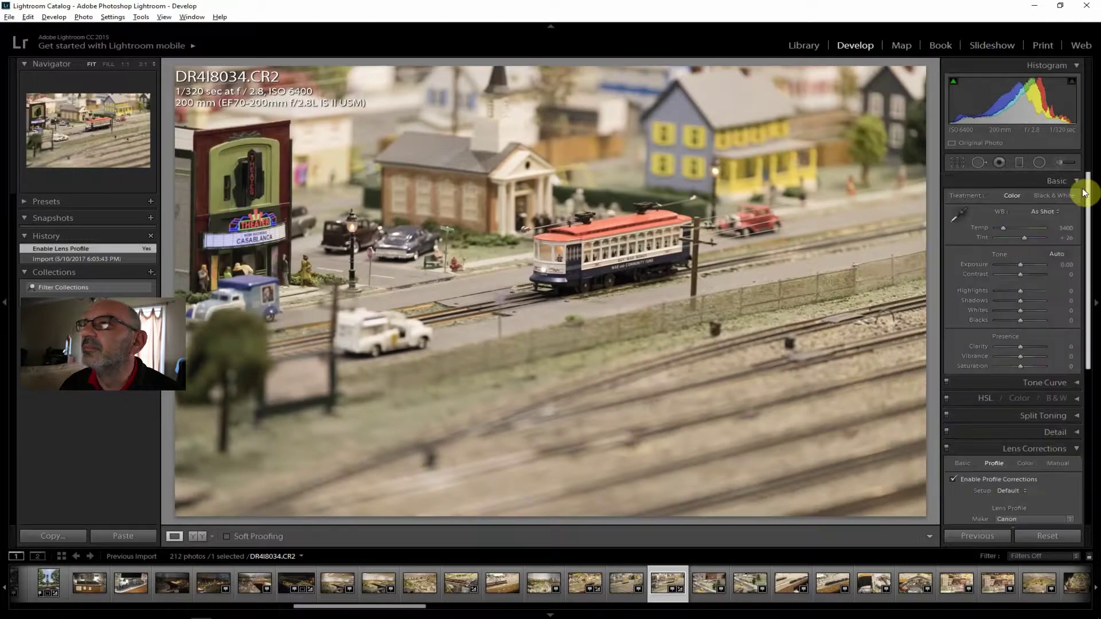
pyautogui.moveTo(1019, 276); pyautogui.dragTo(1026, 274)
pyautogui.moveTo(1021, 346); pyautogui.dragTo(1024, 356)
pyautogui.moveTo(1021, 366); pyautogui.dragTo(1022, 366)
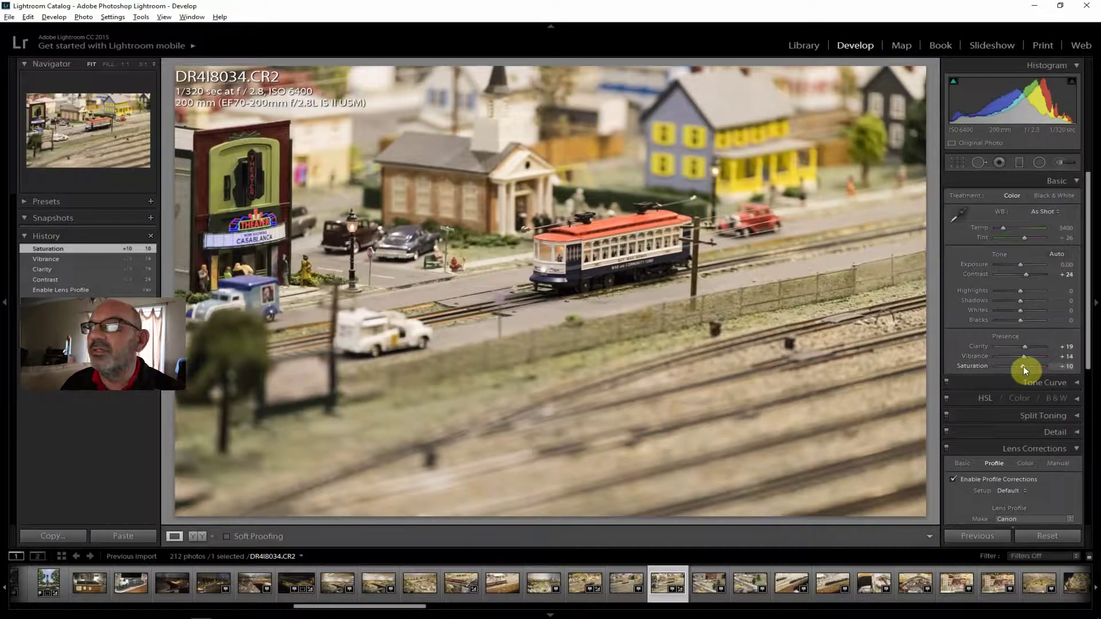
# - Refine the streetcar photo with Shadows +45, Highlights -19, Vibrance +10 and a Dehaze amount of +21
pyautogui.moveTo(1021, 301); pyautogui.dragTo(1030, 304)
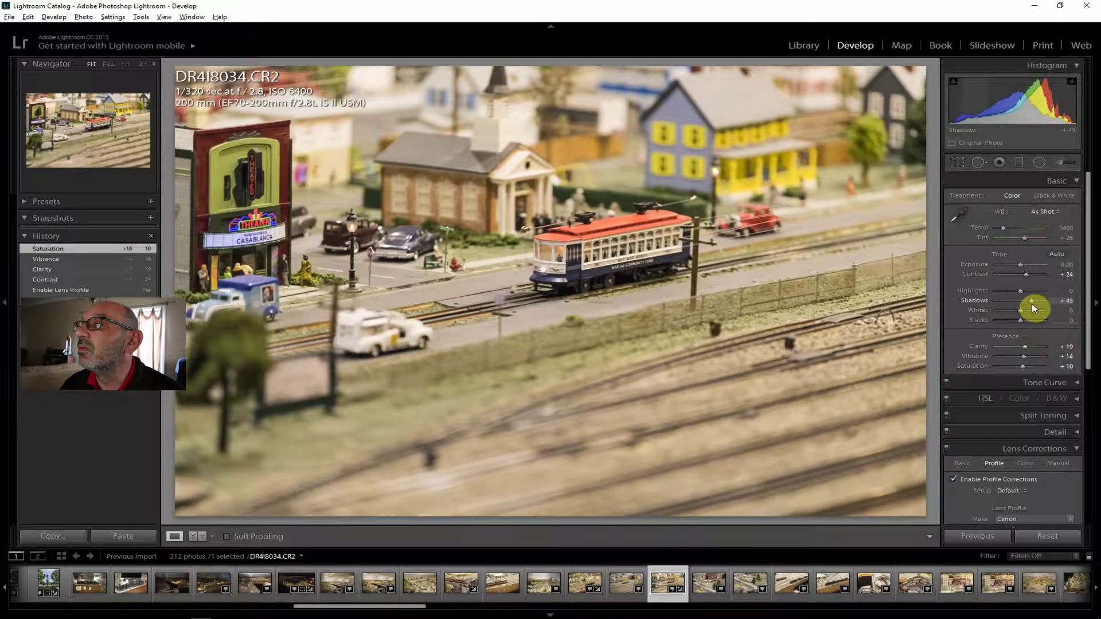
pyautogui.moveTo(1021, 291); pyautogui.dragTo(1016, 293)
pyautogui.moveTo(1024, 360); pyautogui.dragTo(1021, 359)
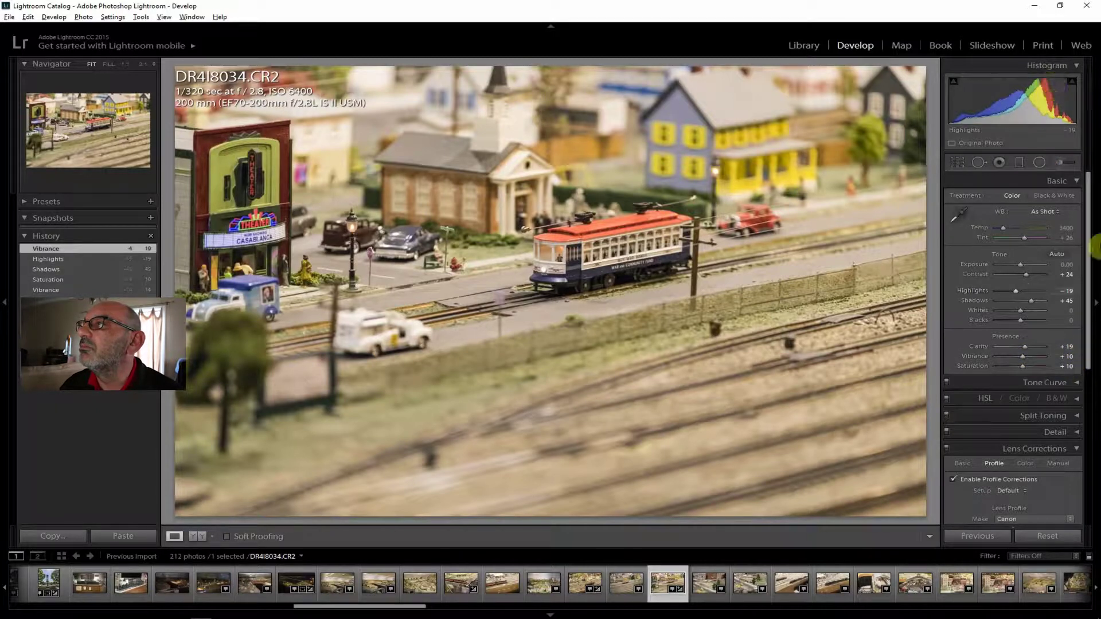
pyautogui.moveTo(1083, 287); pyautogui.dragTo(1088, 449)
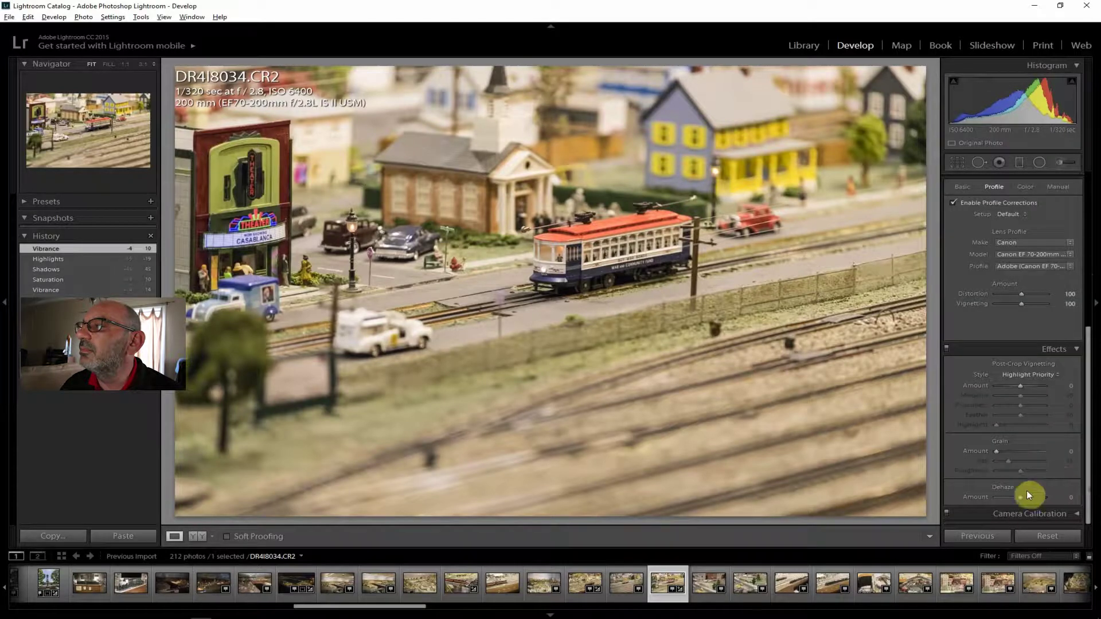
pyautogui.moveTo(1019, 496); pyautogui.dragTo(1024, 498)
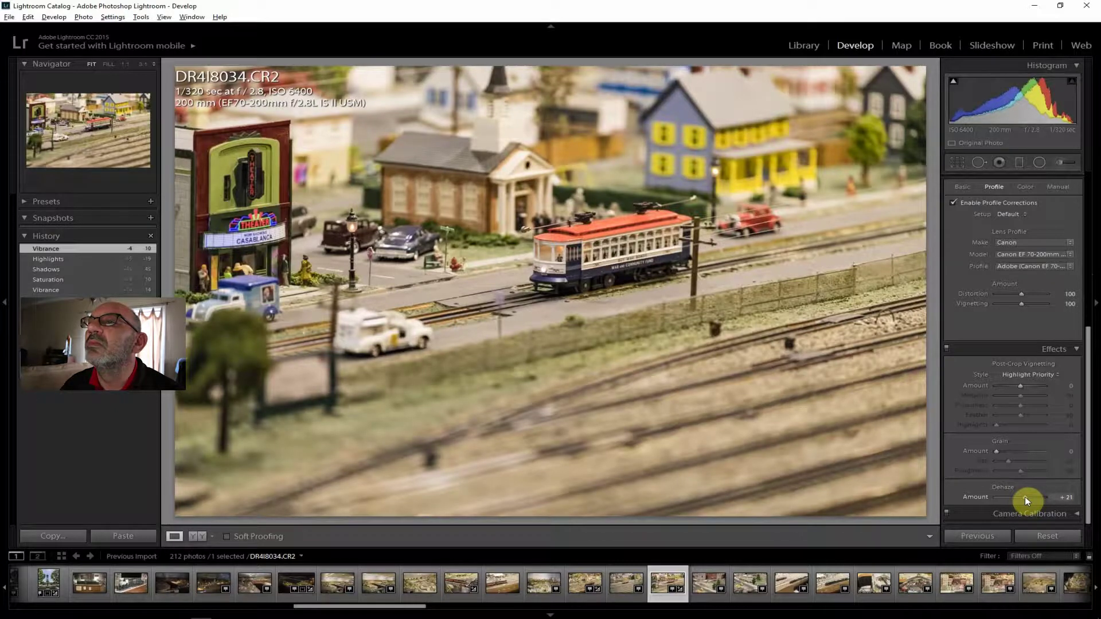
# - Export the edited DR4I8034 streetcar photo to the J:\ToPost folder with the existing export settings
pyautogui.click(9, 16)
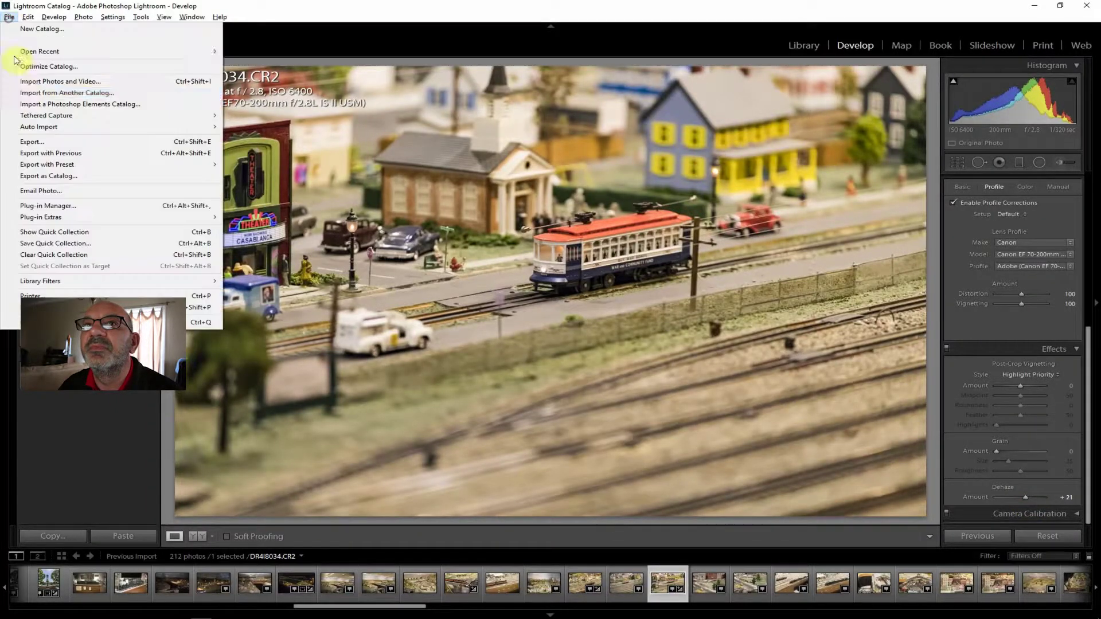
pyautogui.click(47, 141)
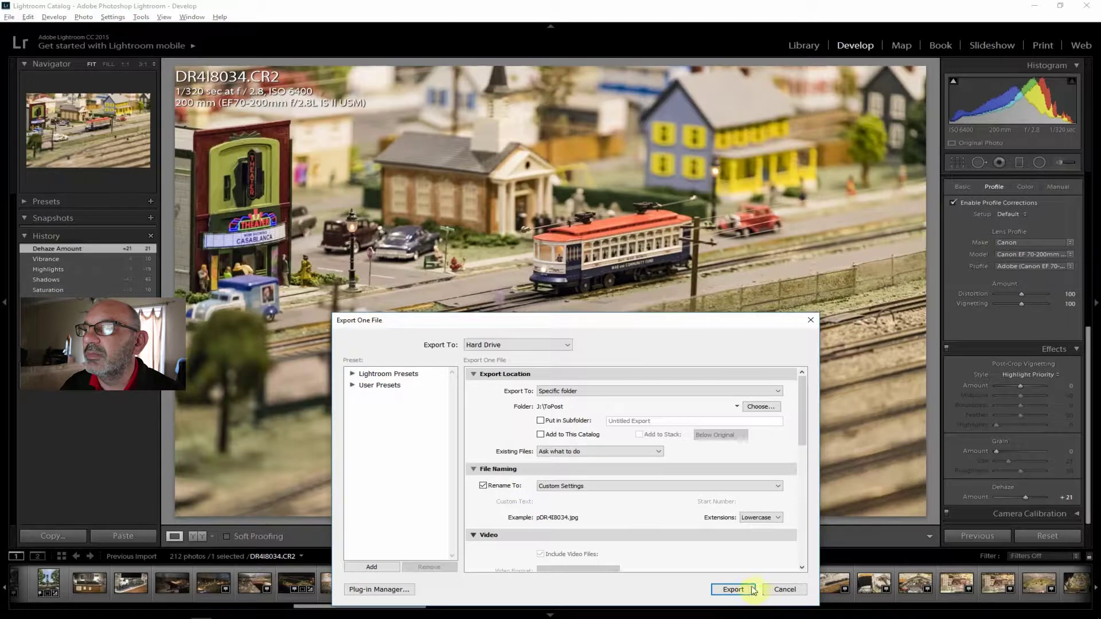
pyautogui.click(731, 589)
# - Open photo DR4I8035.CR2 and inspect the bank building at 1:1, then the whole scene in filled and fitted views
pyautogui.click(704, 584)
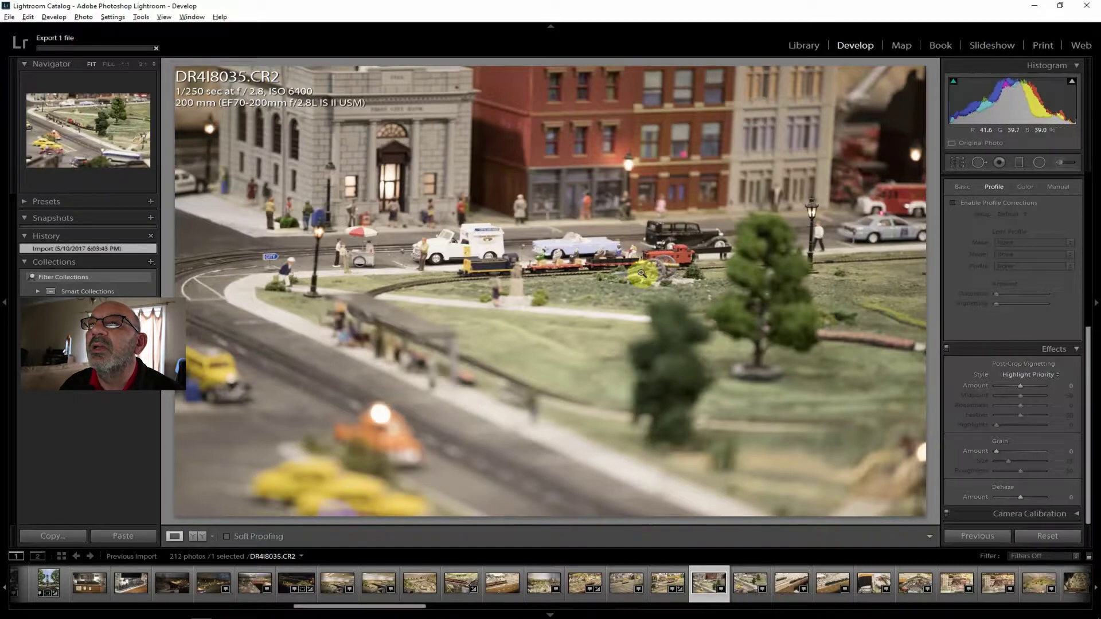
pyautogui.click(396, 121)
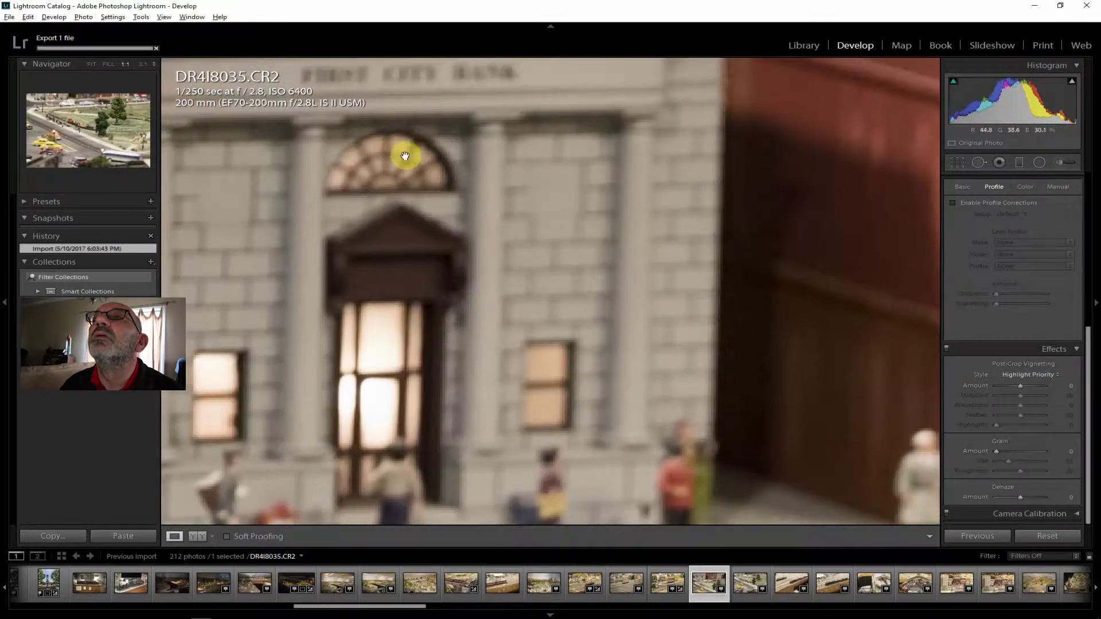
pyautogui.click(108, 64)
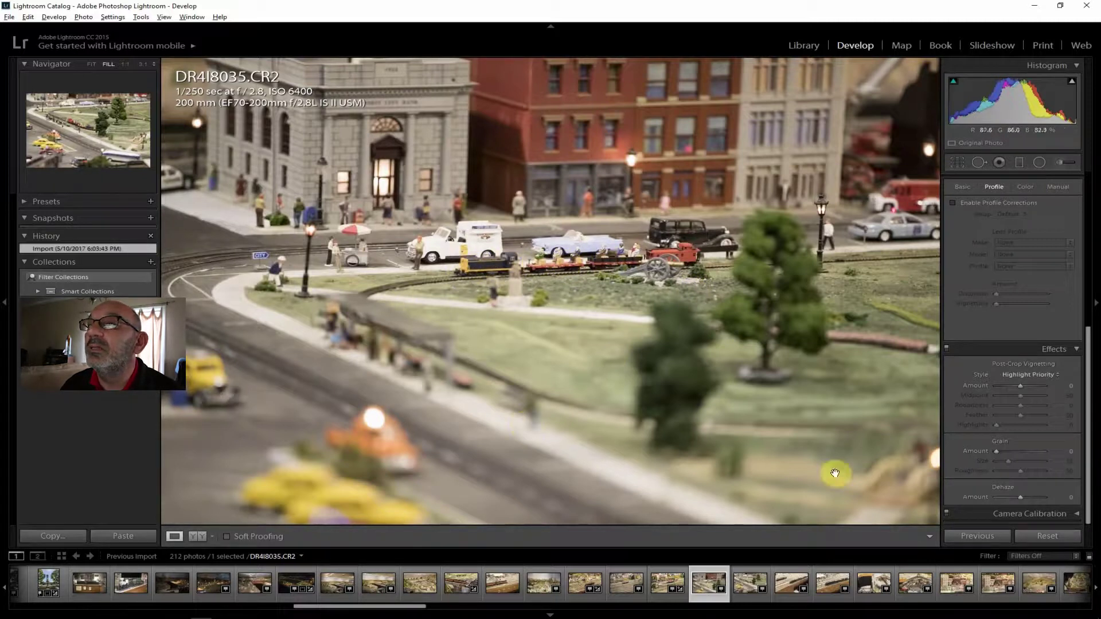
pyautogui.click(92, 64)
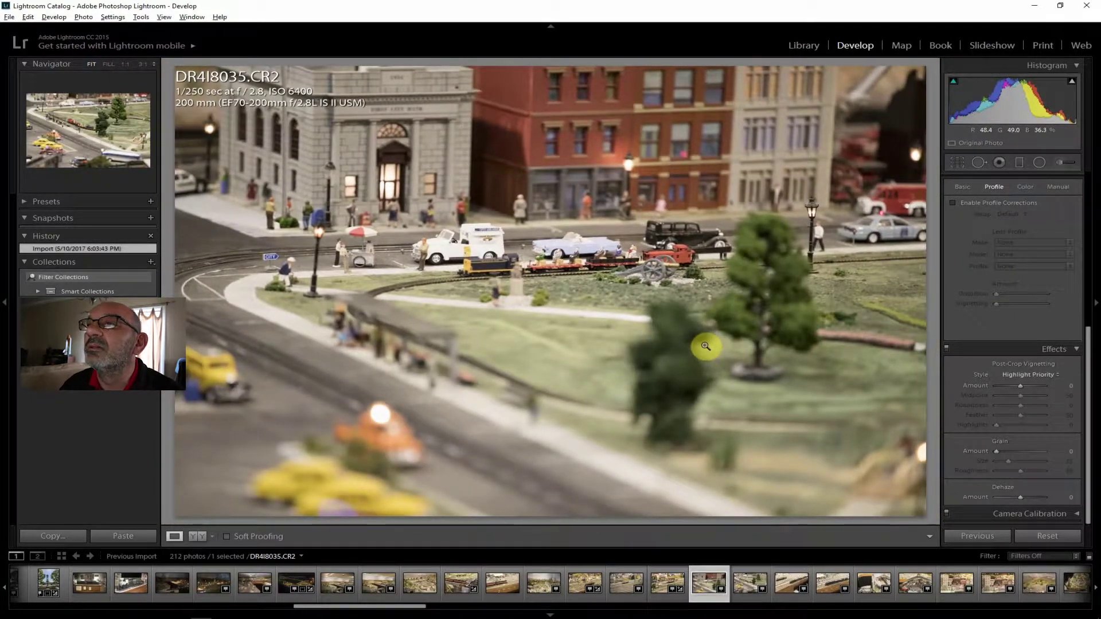
# - Open photo DR4I8036.CR2 and inspect the miniature park train and its passengers at 1:1
pyautogui.click(743, 582)
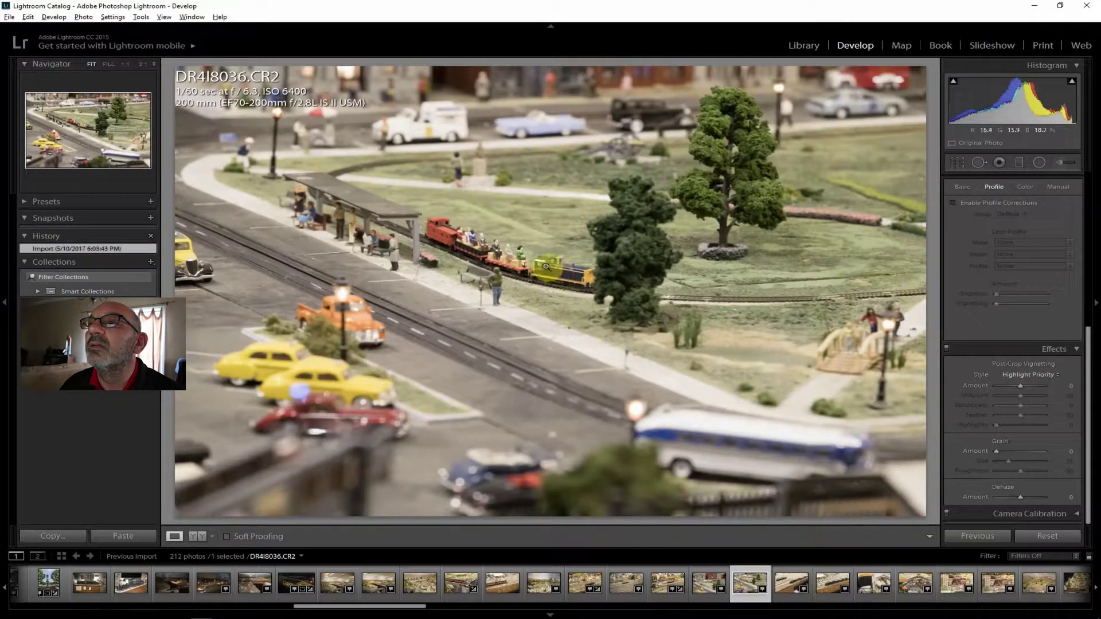
pyautogui.click(506, 255)
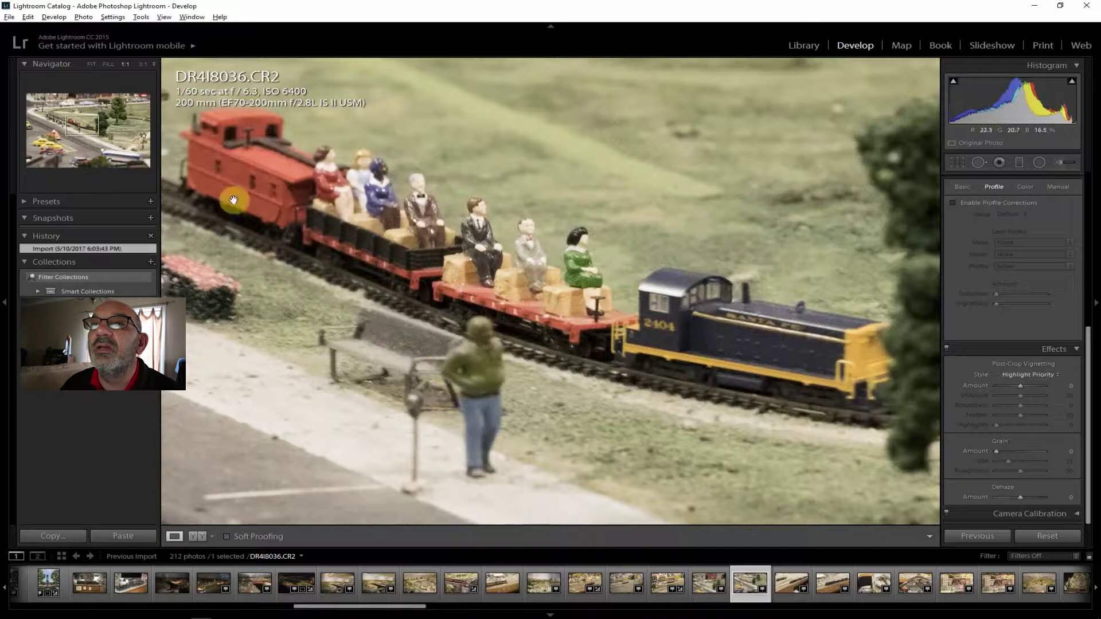
# - Enable lens profile corrections on the park train photo and set Contrast +14, Clarity +26, Vibrance +12 and Saturation +10
pyautogui.click(95, 67)
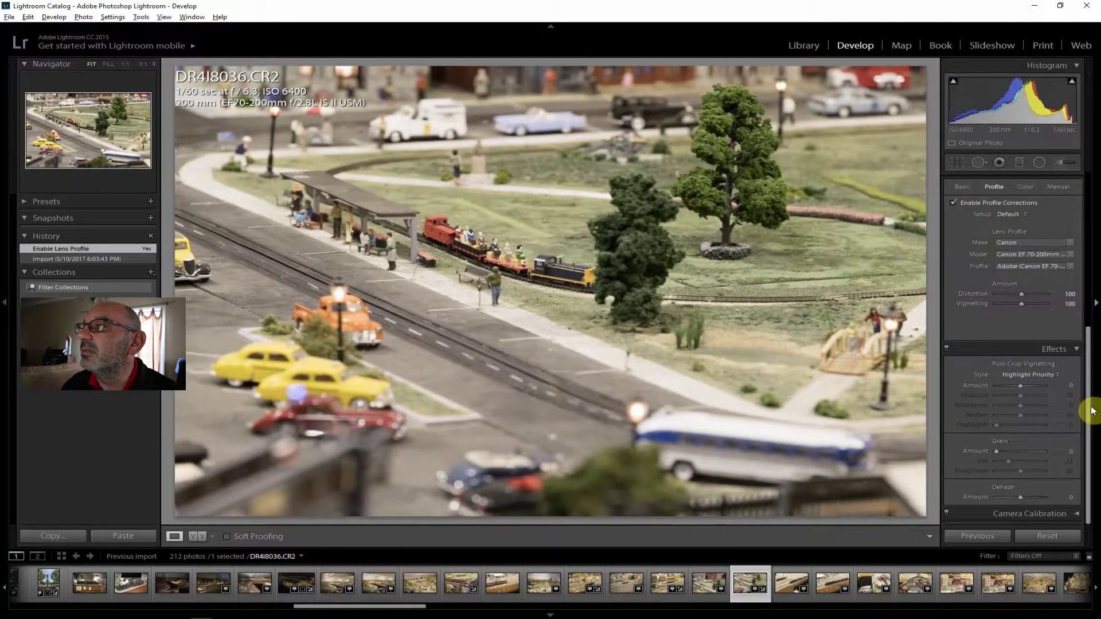
pyautogui.scroll(5, 1012, 335)
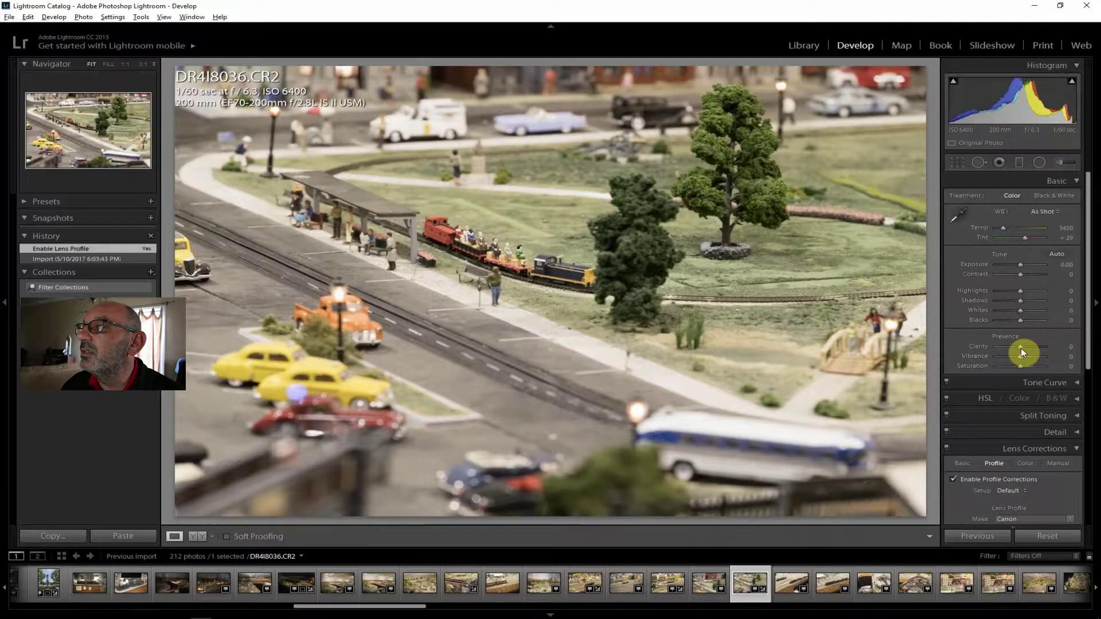
pyautogui.moveTo(1023, 355)
pyautogui.mouseDown()
pyautogui.moveTo(1021, 366)
pyautogui.moveTo(1026, 346)
pyautogui.mouseUp()
pyautogui.moveTo(1020, 274); pyautogui.dragTo(1024, 277)
pyautogui.moveTo(1024, 279); pyautogui.dragTo(1024, 279)
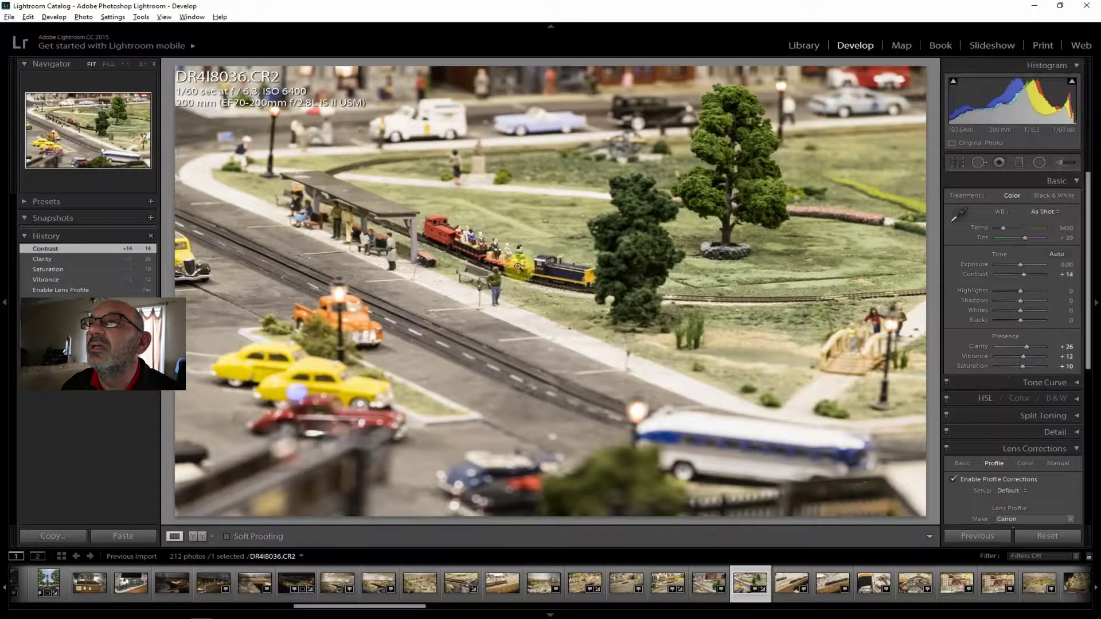
# - Check the park train at 1:1 and refine the photo with Shadows +38, Highlights -48, Whites -38 and Dehaze +12
pyautogui.click(551, 308)
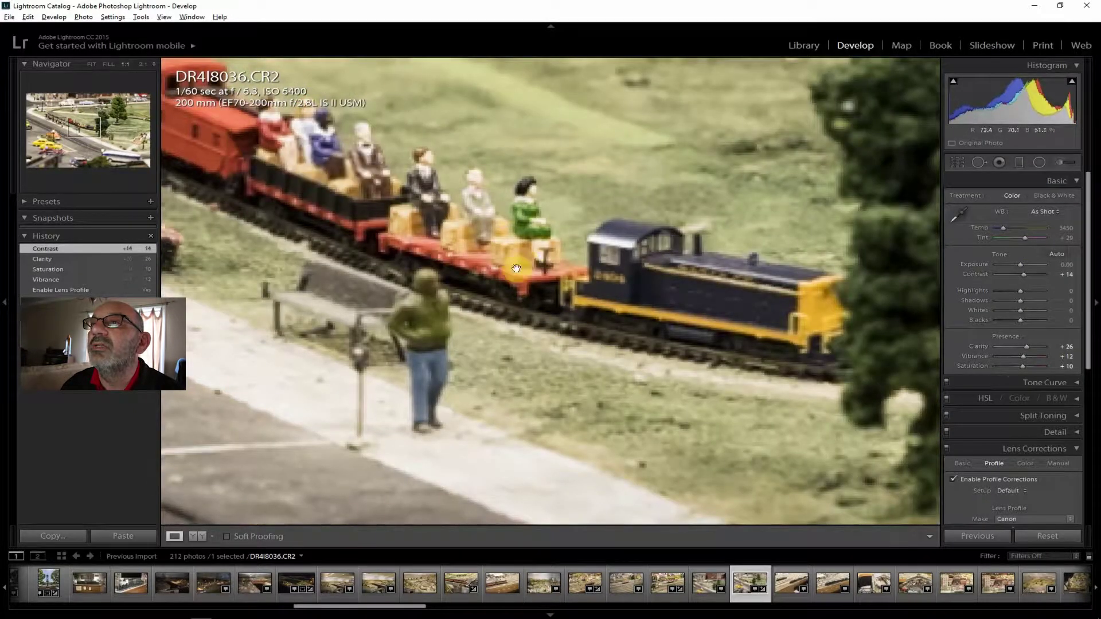
pyautogui.click(90, 64)
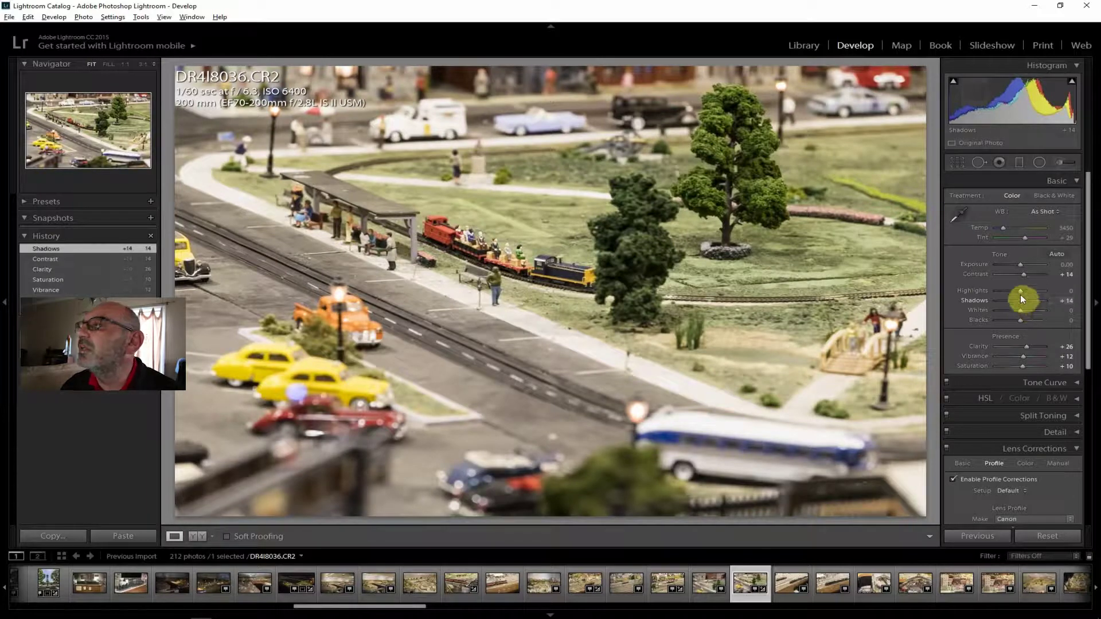
pyautogui.moveTo(1019, 290); pyautogui.dragTo(1011, 289)
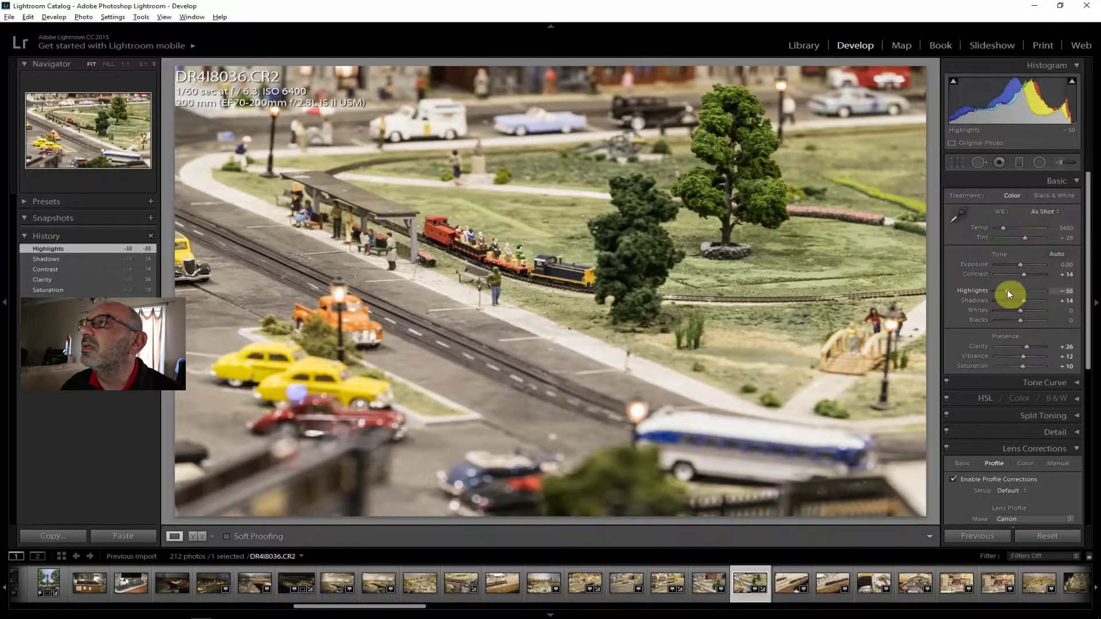
pyautogui.moveTo(1007, 290); pyautogui.dragTo(1011, 290)
pyautogui.moveTo(953, 86)
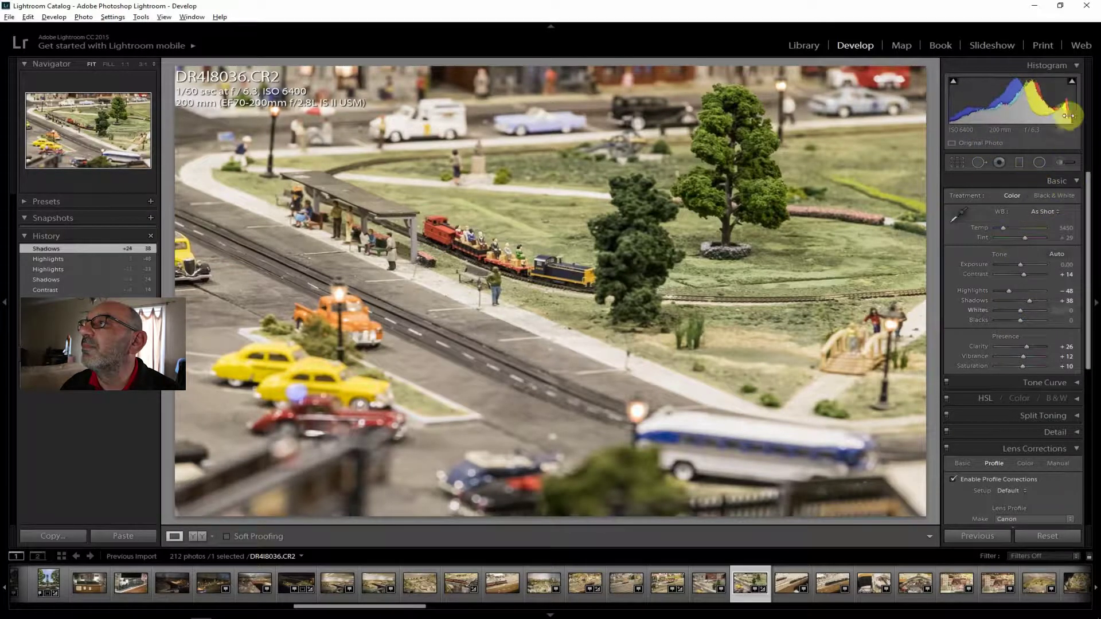
pyautogui.moveTo(1070, 83)
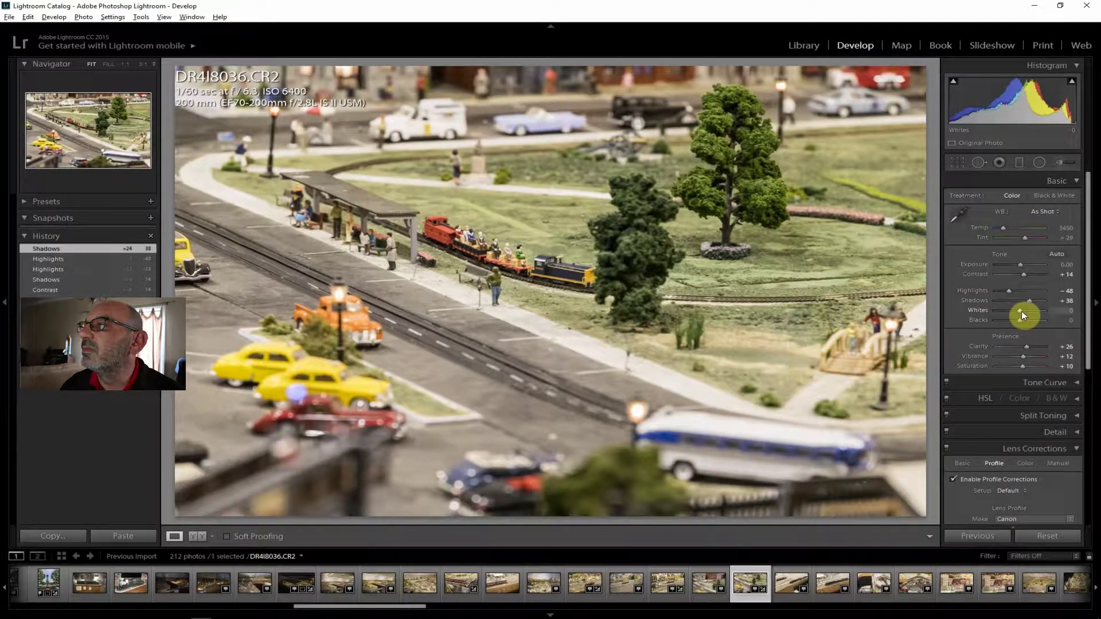
pyautogui.moveTo(1016, 310); pyautogui.dragTo(1014, 310)
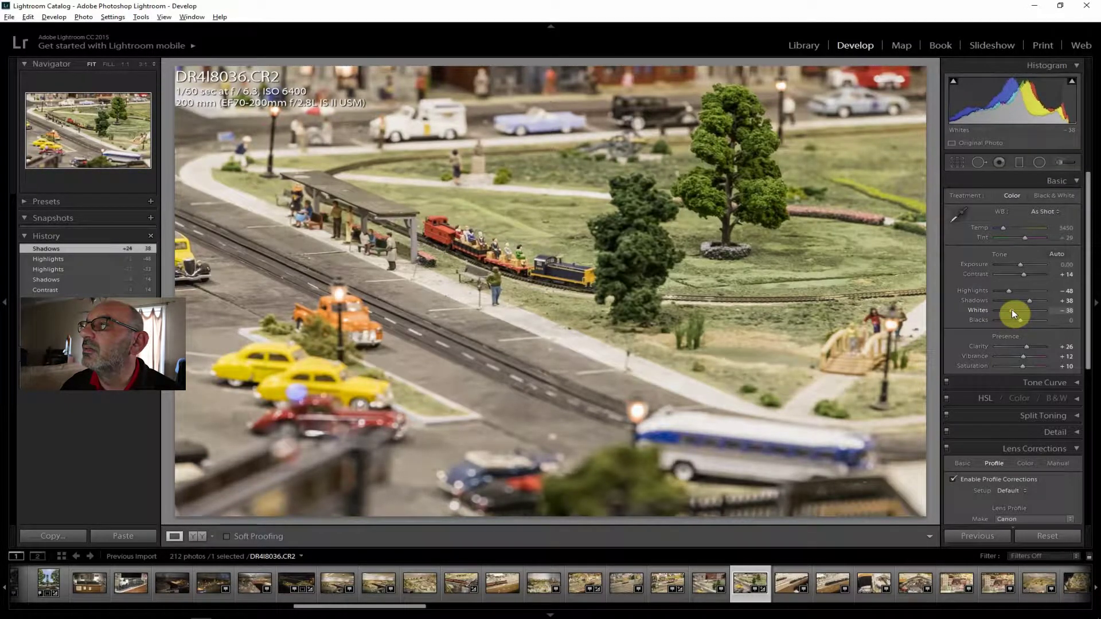
pyautogui.moveTo(1012, 311); pyautogui.dragTo(1012, 313)
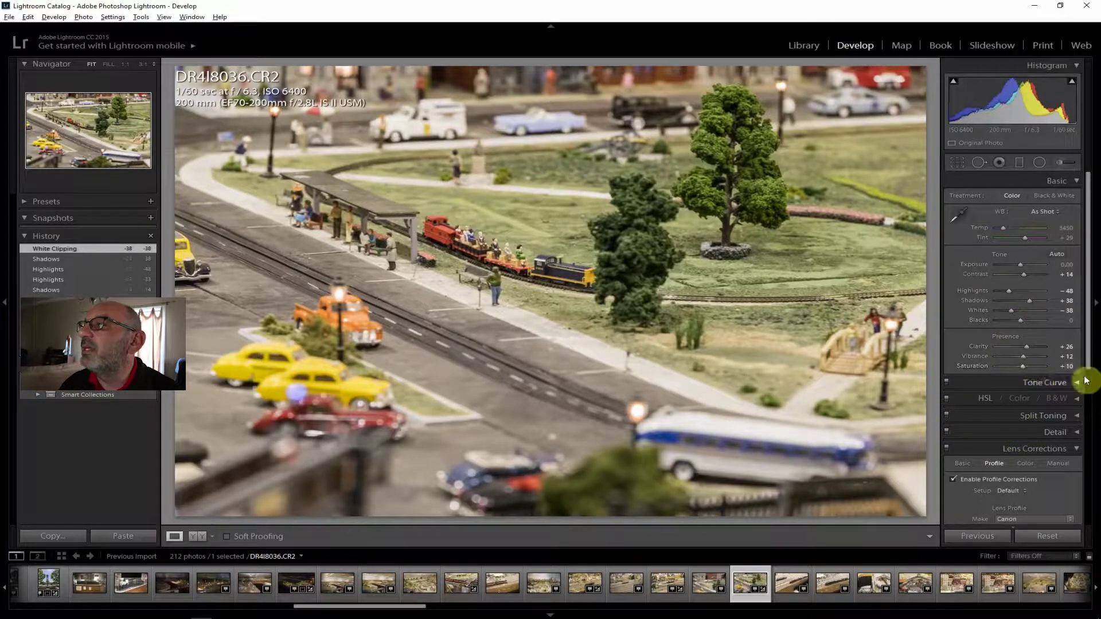
pyautogui.moveTo(1090, 355); pyautogui.dragTo(1022, 499)
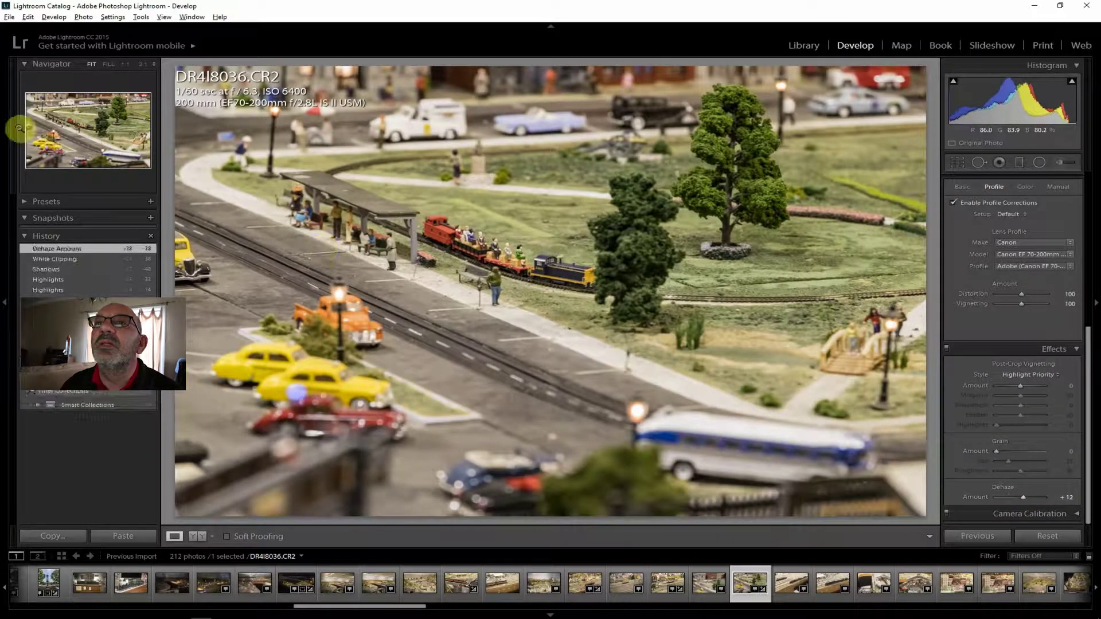
# - Export the edited DR4I8036 park train photo with the existing export settings
pyautogui.click(9, 17)
pyautogui.click(35, 140)
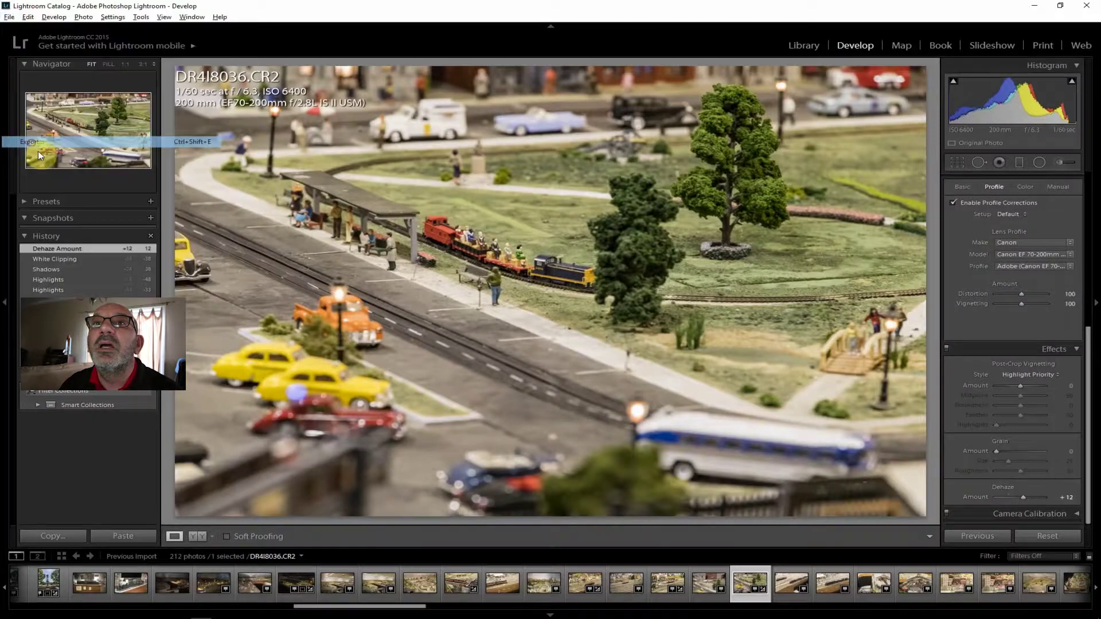
pyautogui.click(733, 589)
pyautogui.click(750, 584)
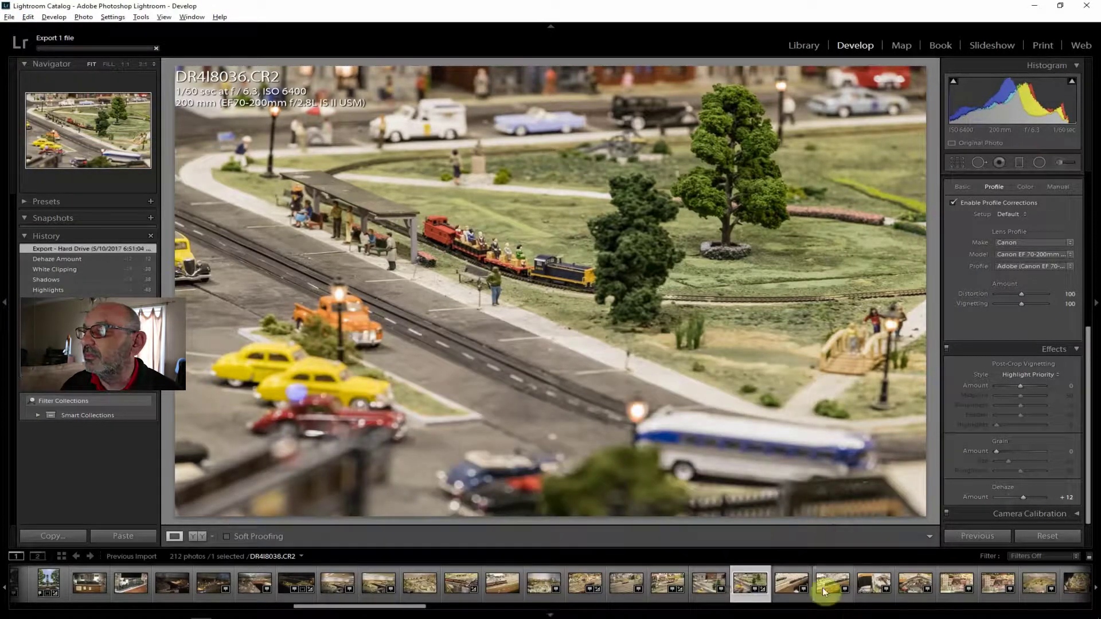
# - Review photos DR4I8037.CR2 through DR4I8040.CR2 one after another in fitted view
pyautogui.click(786, 586)
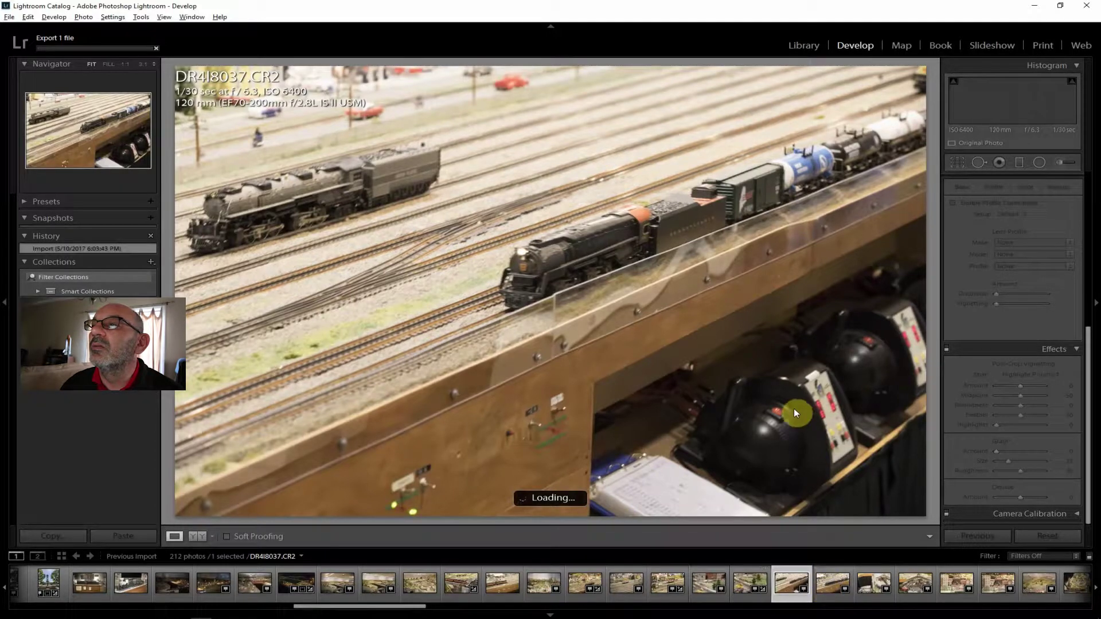
pyautogui.click(832, 586)
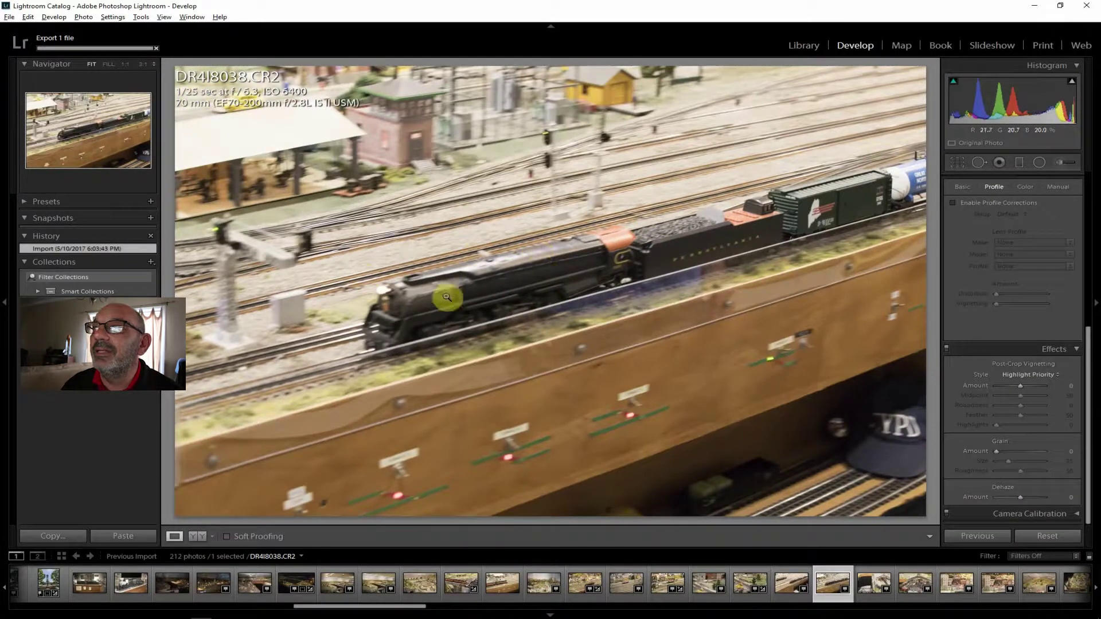
pyautogui.click(864, 583)
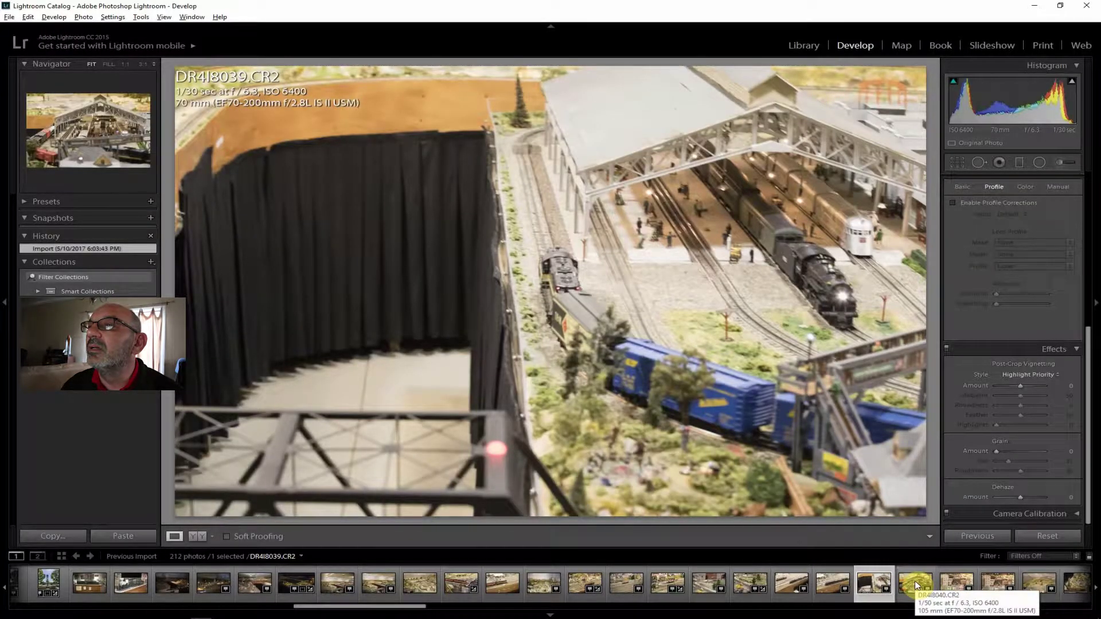
pyautogui.click(916, 584)
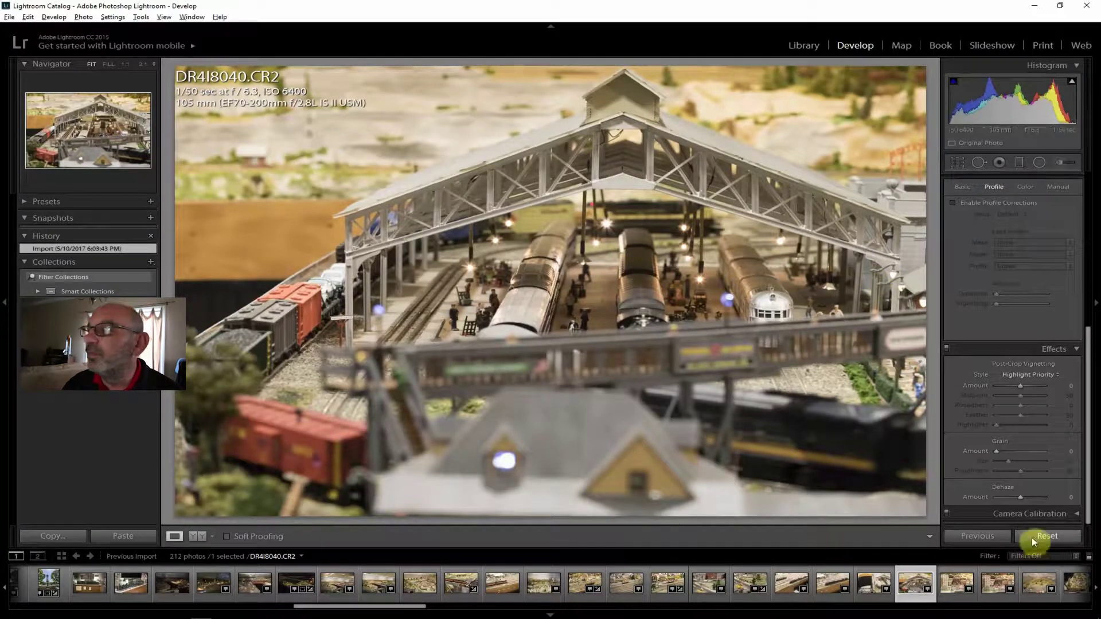
# - Open photo DR4I8041.CR2 and inspect the window figure and ladder on the fireworks building at 1:1
pyautogui.click(959, 584)
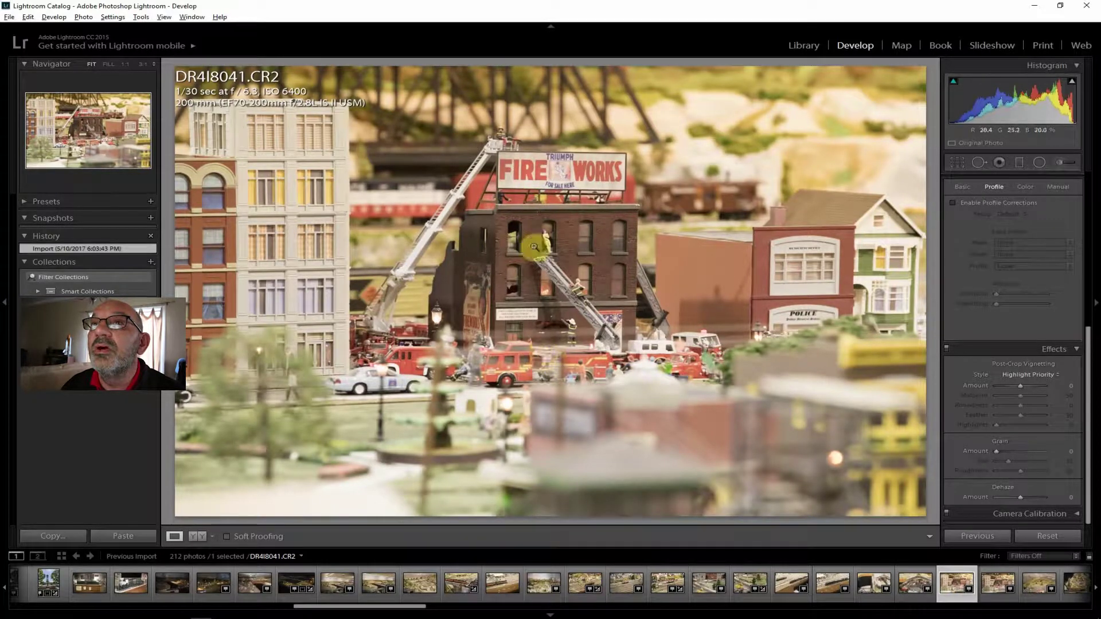
pyautogui.click(555, 242)
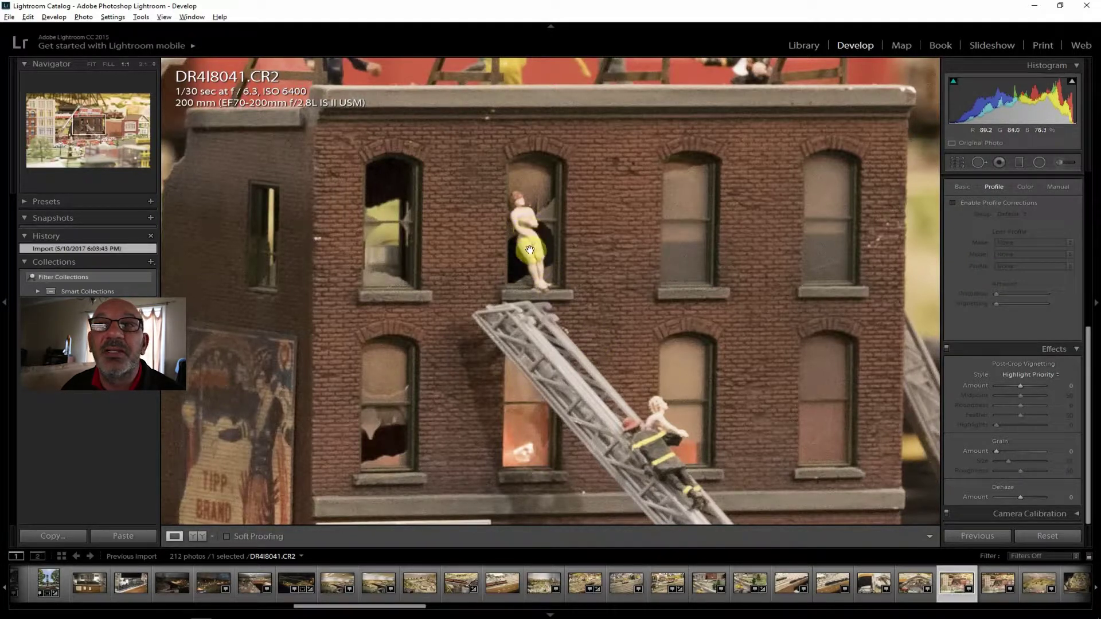
pyautogui.click(91, 64)
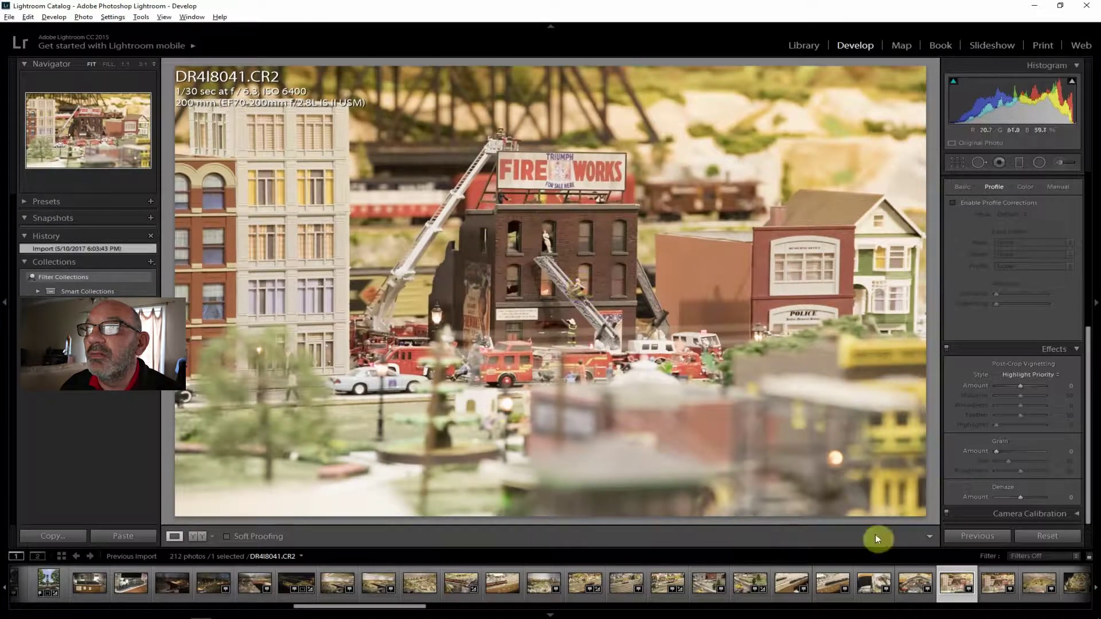
# - Open photo DR4I8042.CR2, inspect the ladder rescue at 1:1, and compare the whole scene with DR4I8041.CR2
pyautogui.click(985, 581)
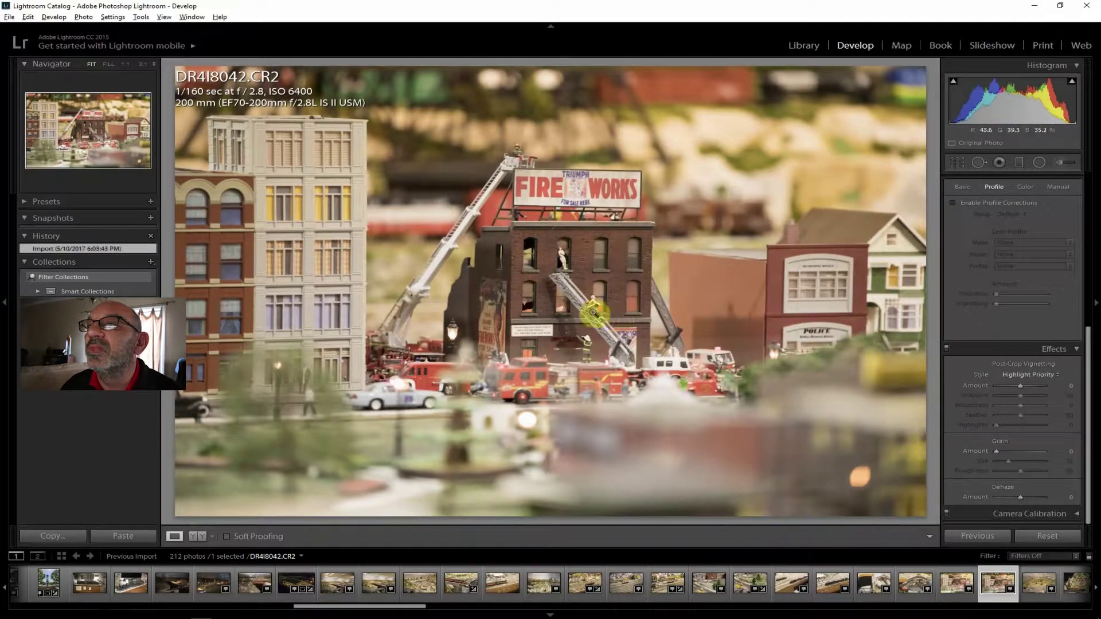
pyautogui.click(595, 303)
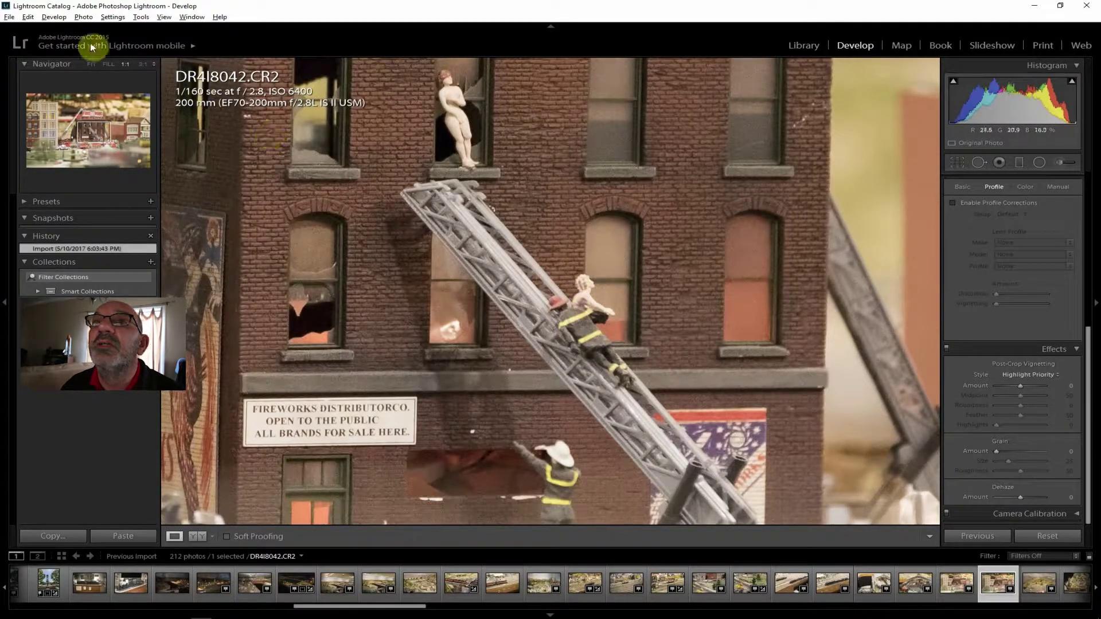
pyautogui.click(91, 67)
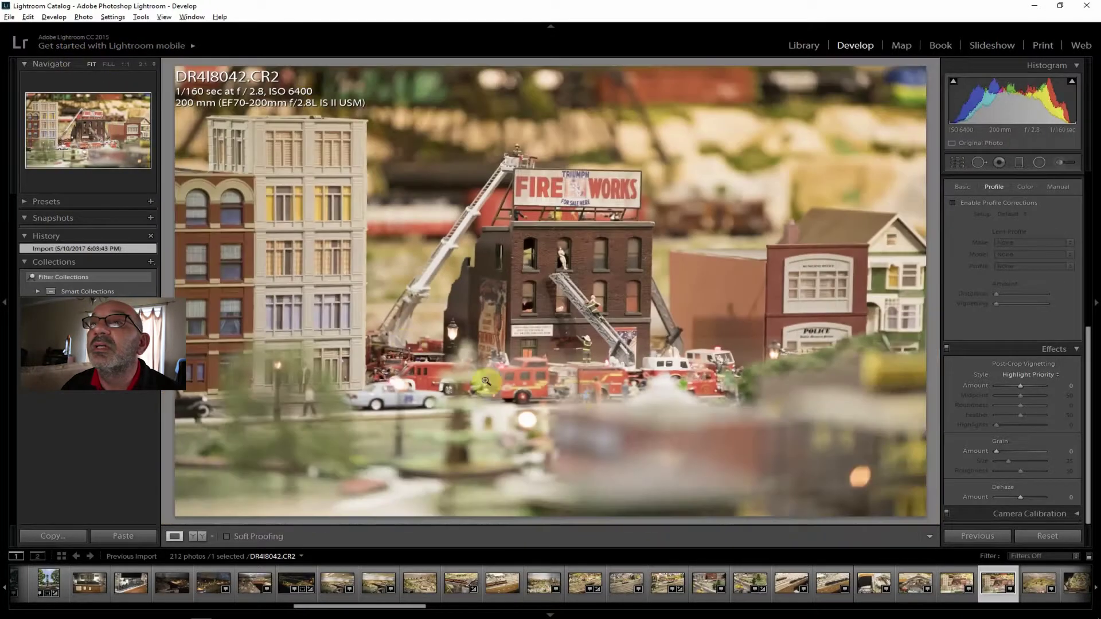
pyautogui.click(957, 580)
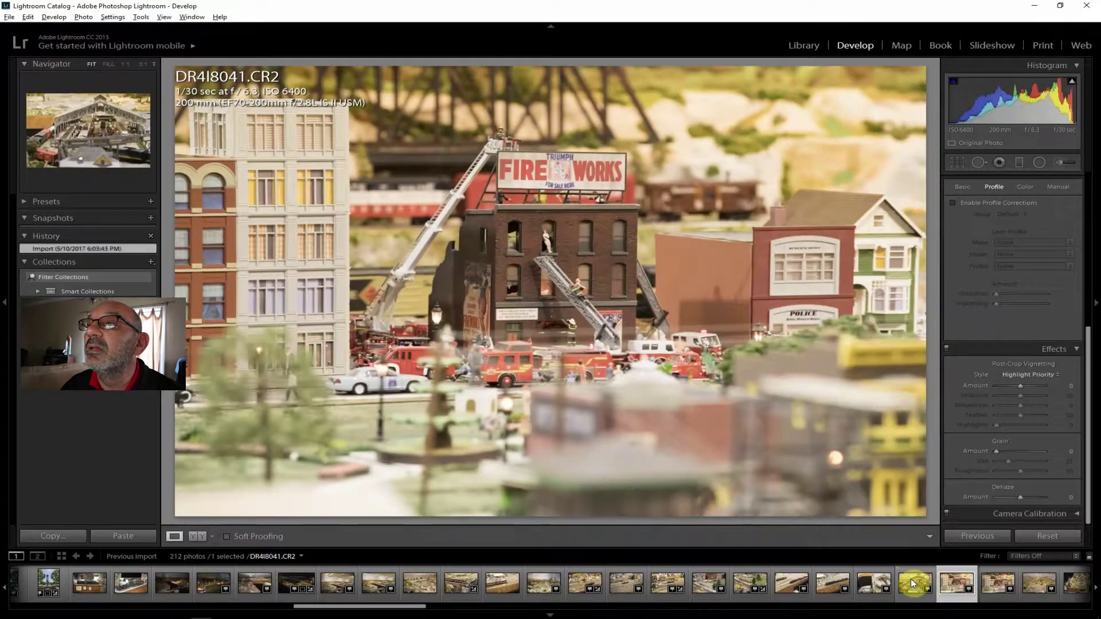
pyautogui.click(986, 582)
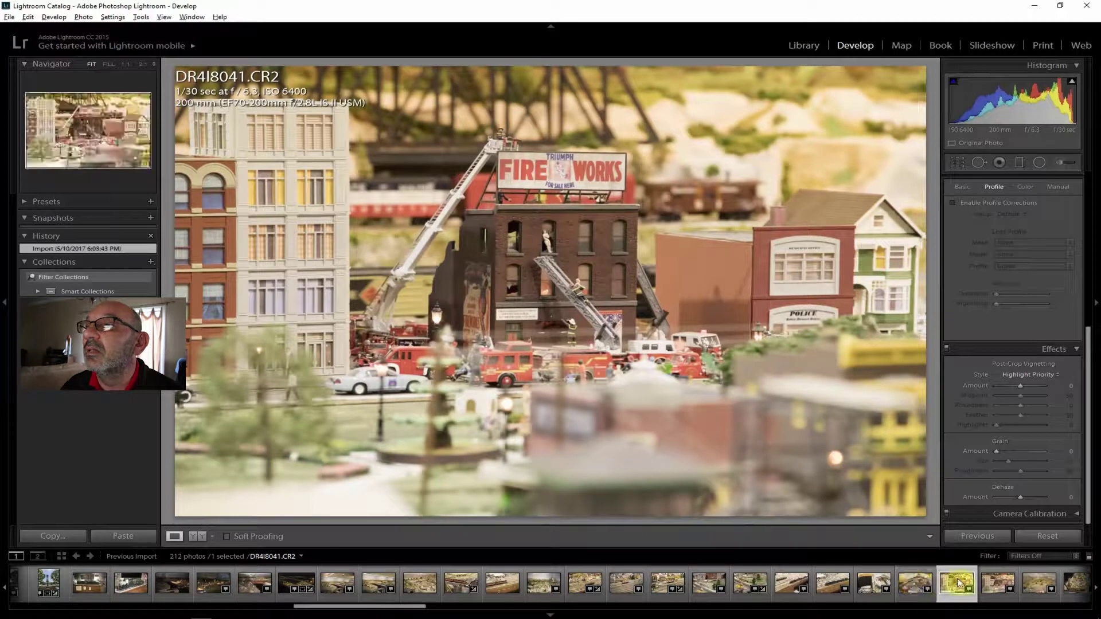
pyautogui.click(986, 582)
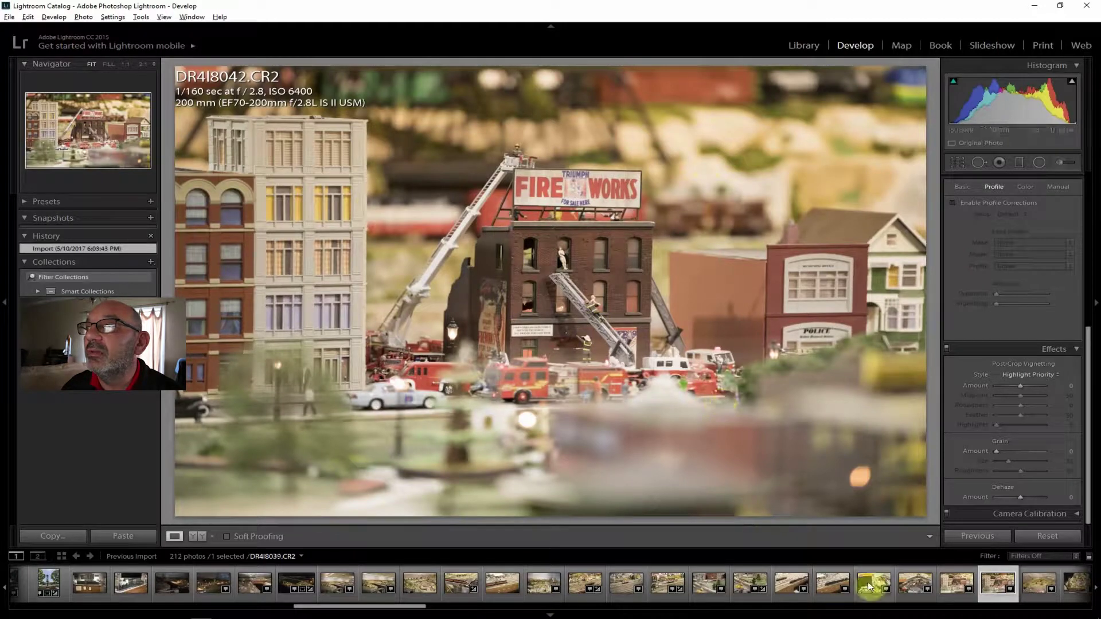
# - Open photo DR4I8043.CR2 and inspect the bears and the hillside houses at 1:1
pyautogui.click(1030, 580)
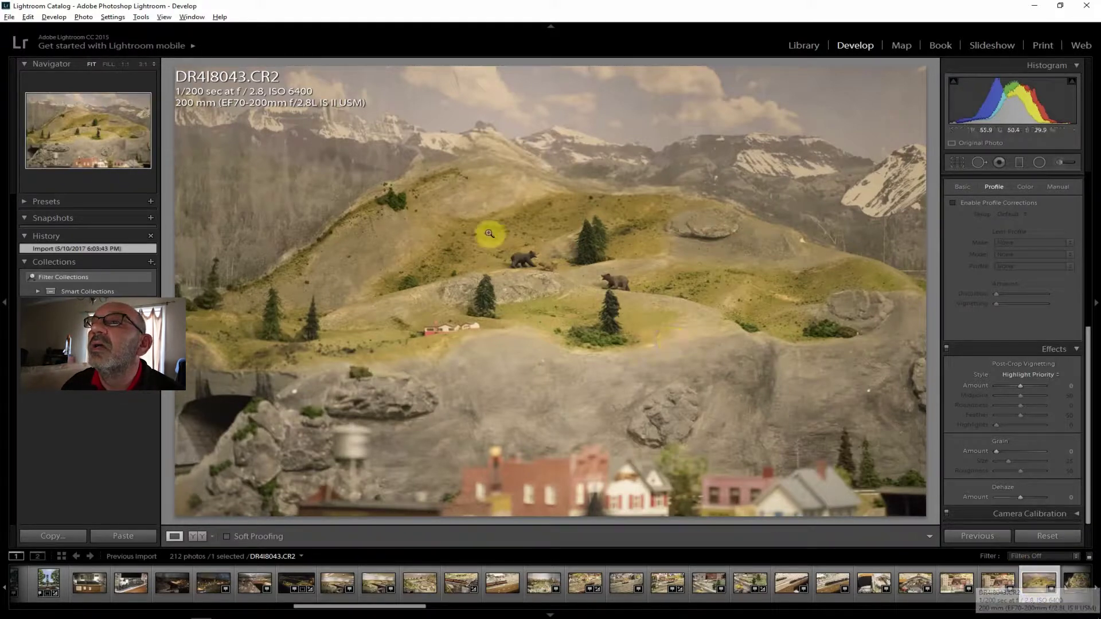
pyautogui.click(546, 270)
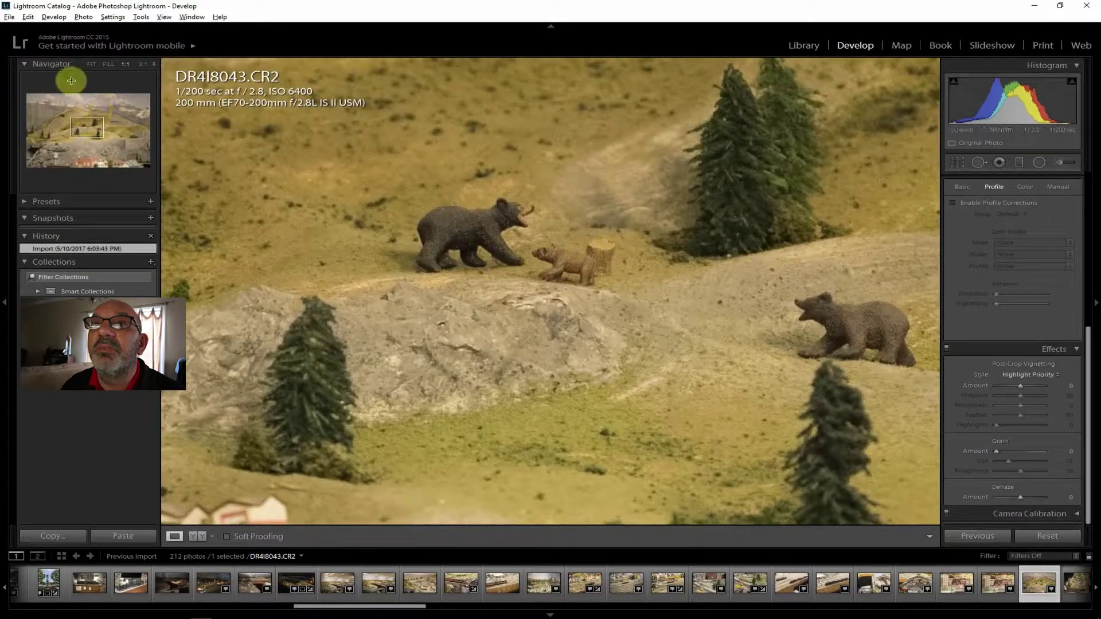
pyautogui.click(524, 450)
pyautogui.click(458, 329)
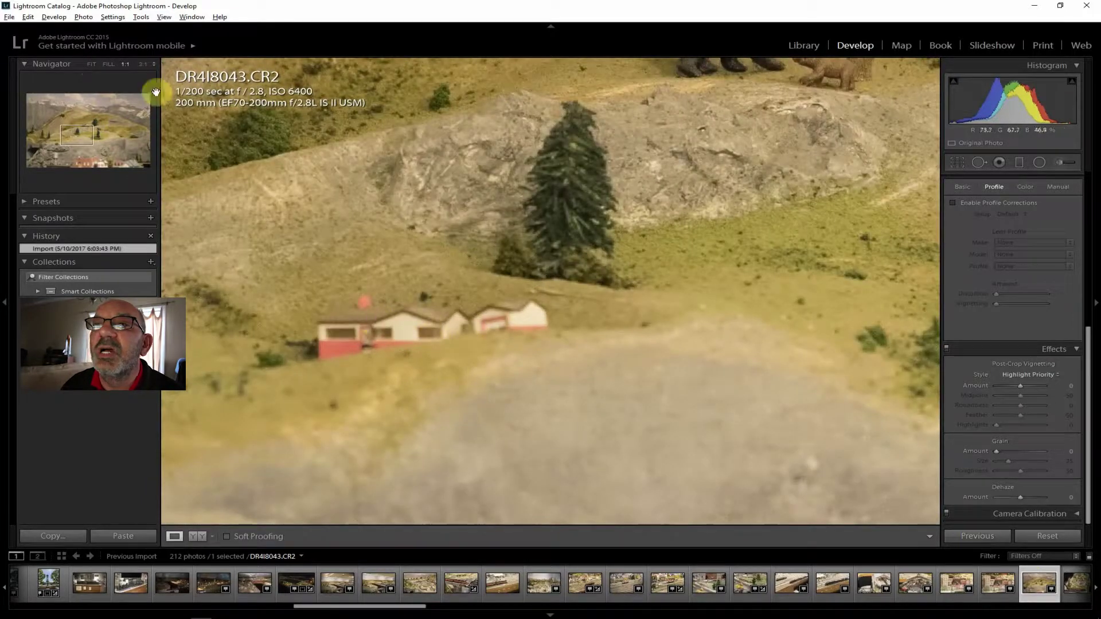
pyautogui.click(90, 64)
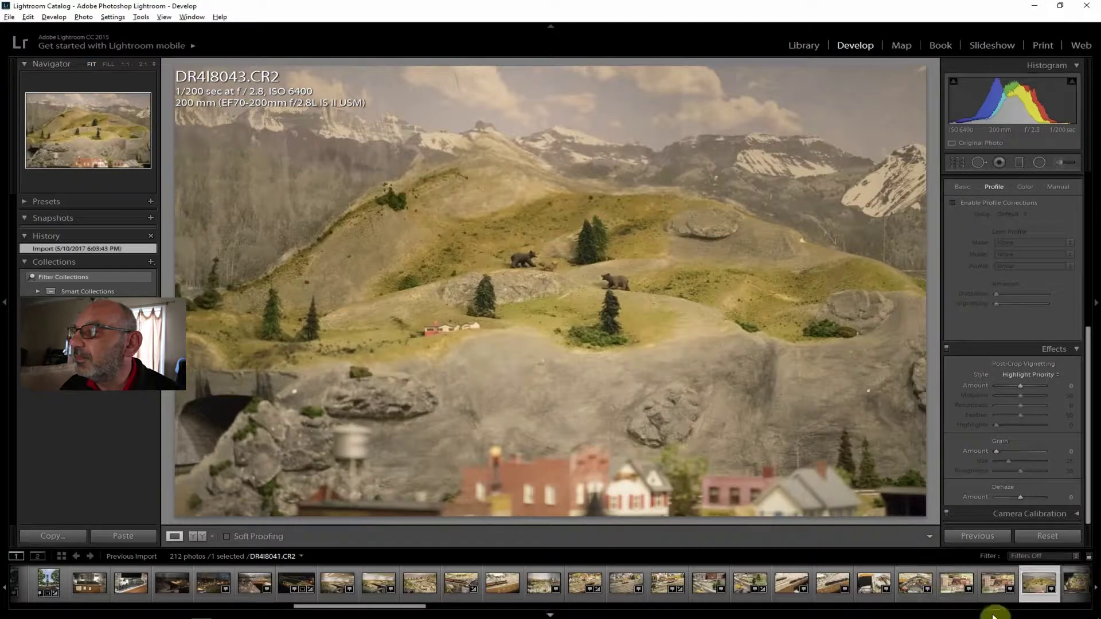
# - Open the campfire photo DR4I8044.CR2, enable its lens profile corrections, and compare it with DR4I8045.CR2
pyautogui.moveTo(409, 615); pyautogui.dragTo(487, 611)
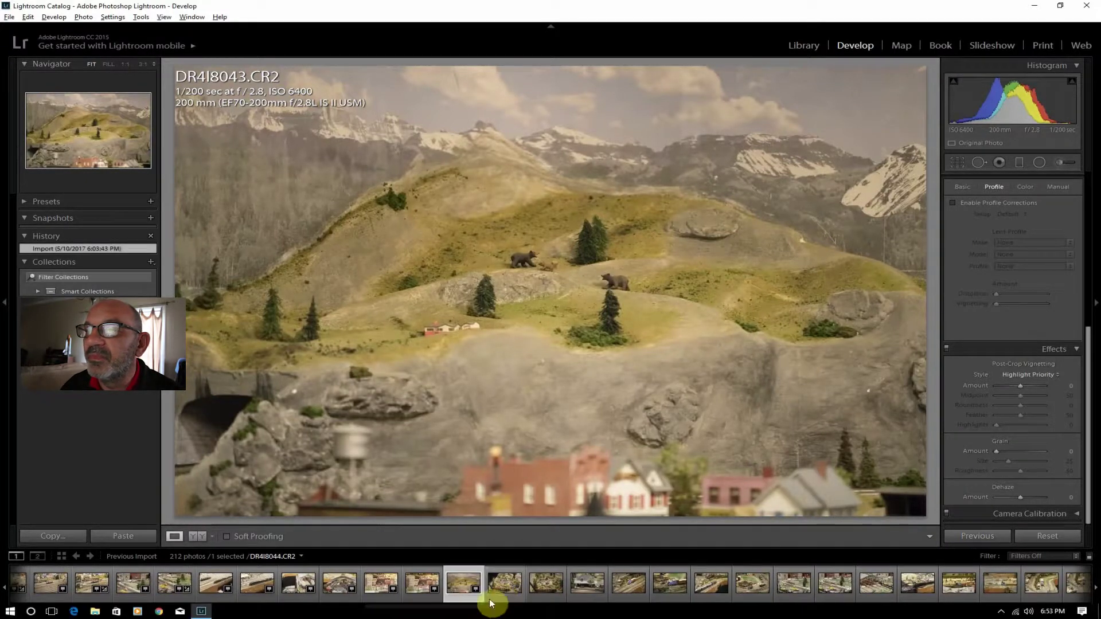
pyautogui.click(515, 590)
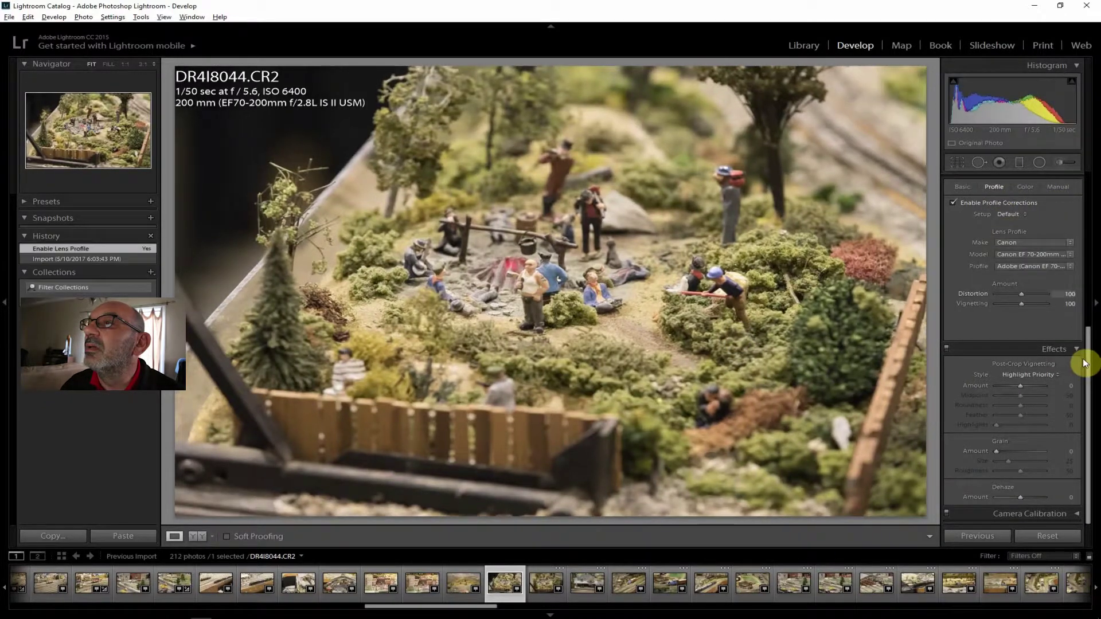
pyautogui.moveTo(1088, 388); pyautogui.dragTo(1081, 238)
pyautogui.click(538, 580)
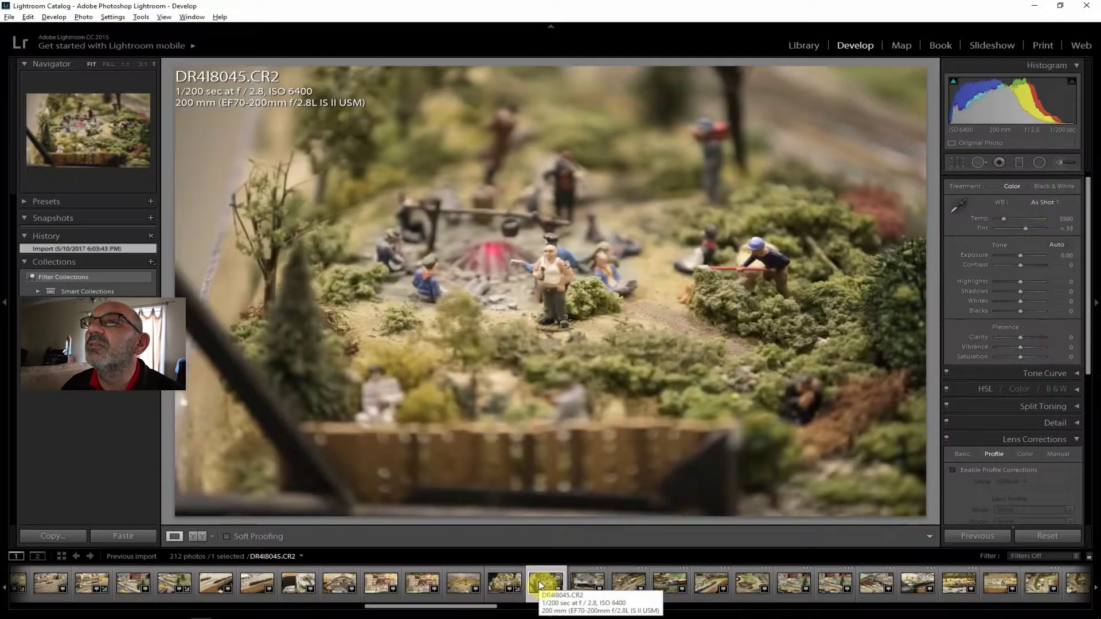
pyautogui.click(501, 585)
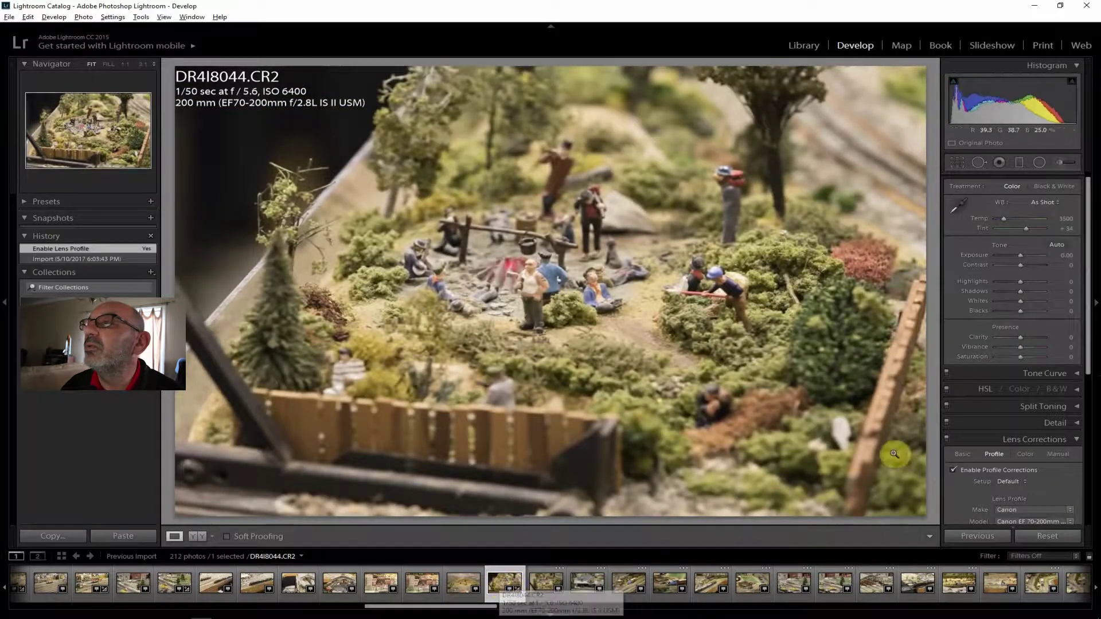
# - On the campfire photo, set Contrast to +26, Clarity to +21, Vibrance to +10, Saturation to +7, Shadows to +36 and Highlights to -40
pyautogui.moveTo(1020, 265); pyautogui.dragTo(1027, 265)
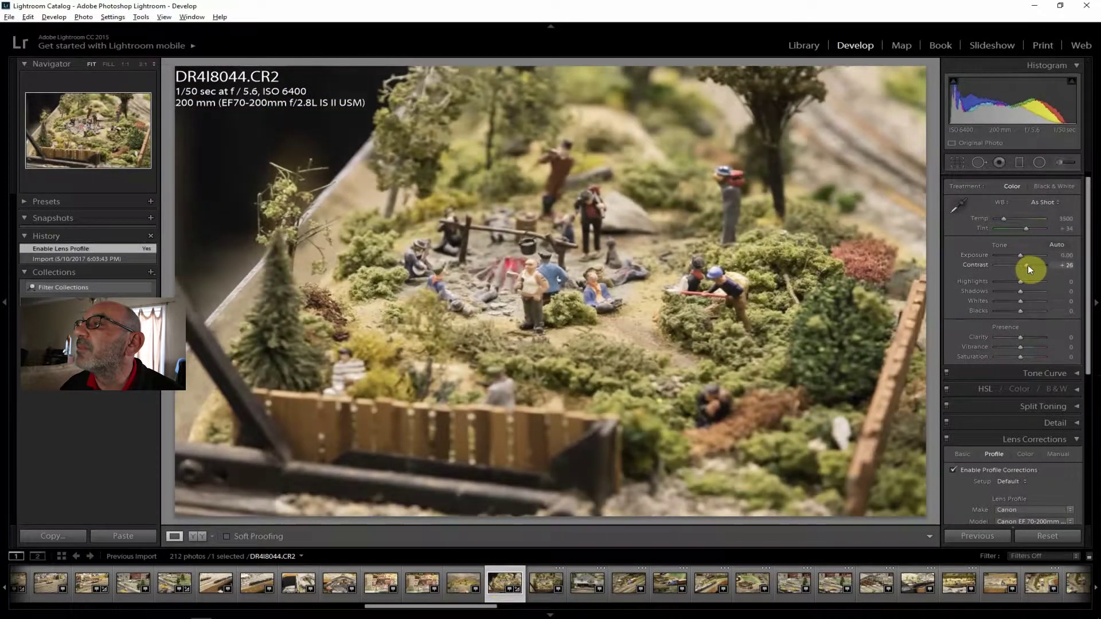
pyautogui.moveTo(1019, 337); pyautogui.dragTo(1024, 335)
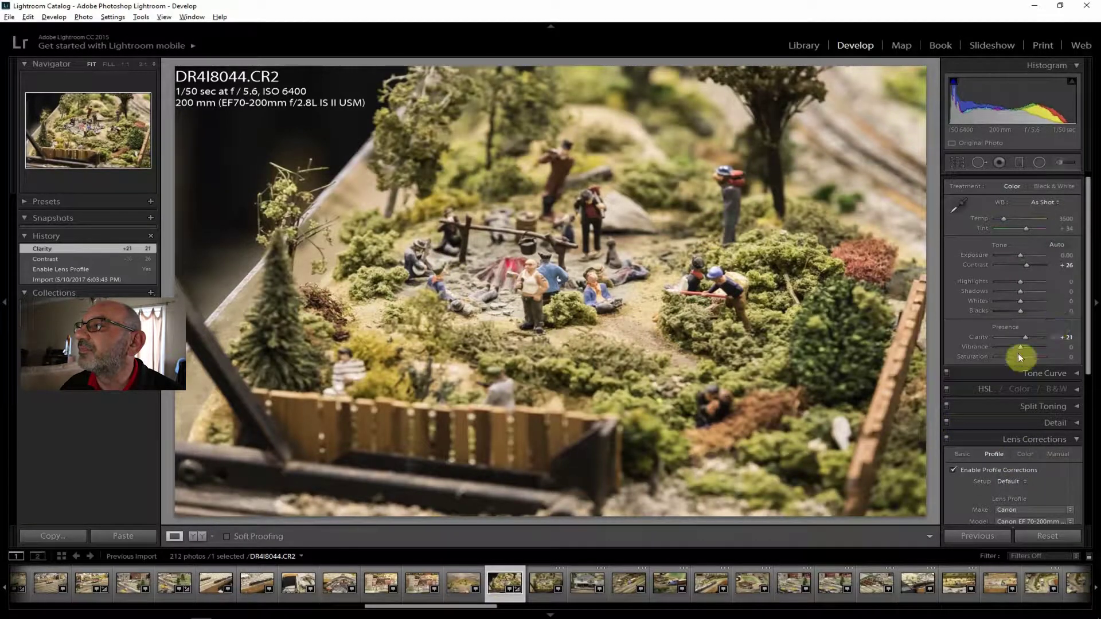
pyautogui.moveTo(1019, 346); pyautogui.dragTo(1022, 356)
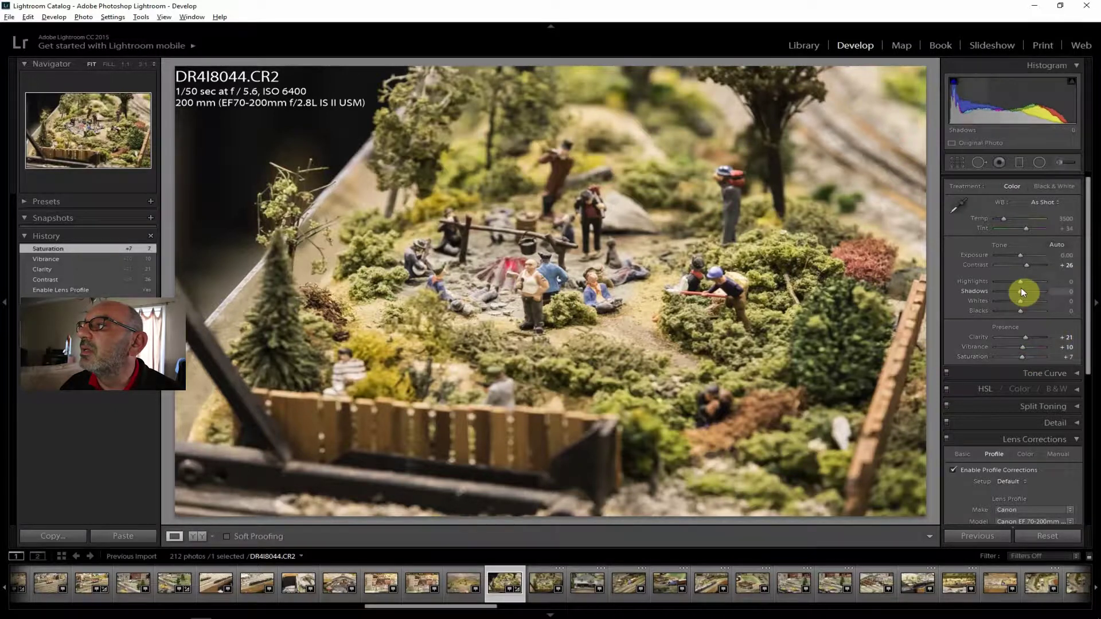
pyautogui.moveTo(1019, 290); pyautogui.dragTo(1029, 292)
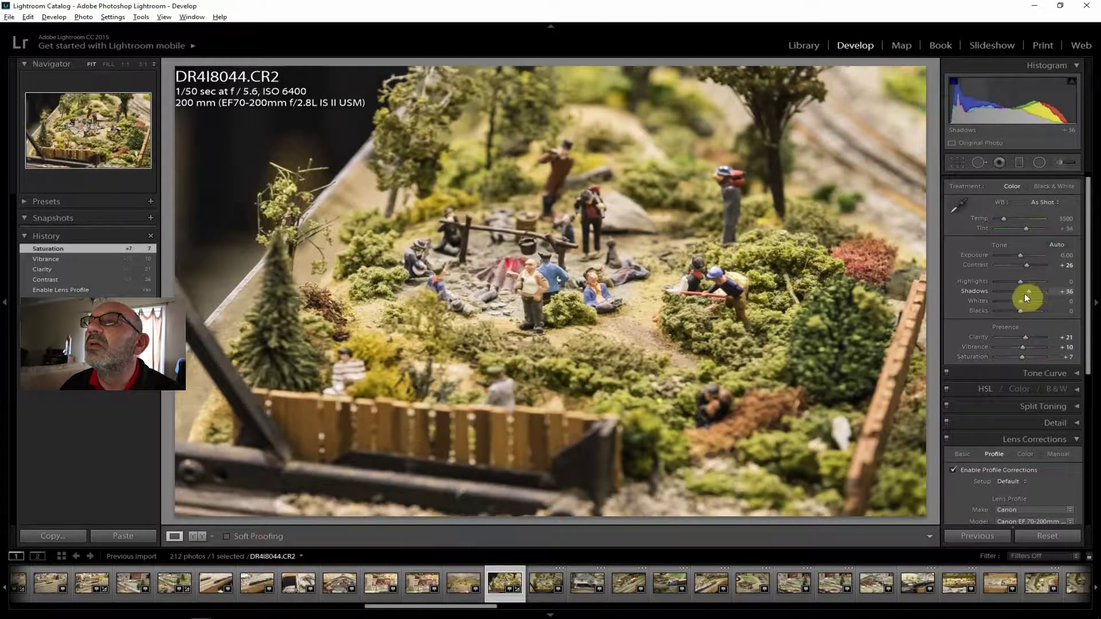
pyautogui.moveTo(1020, 281); pyautogui.dragTo(1010, 281)
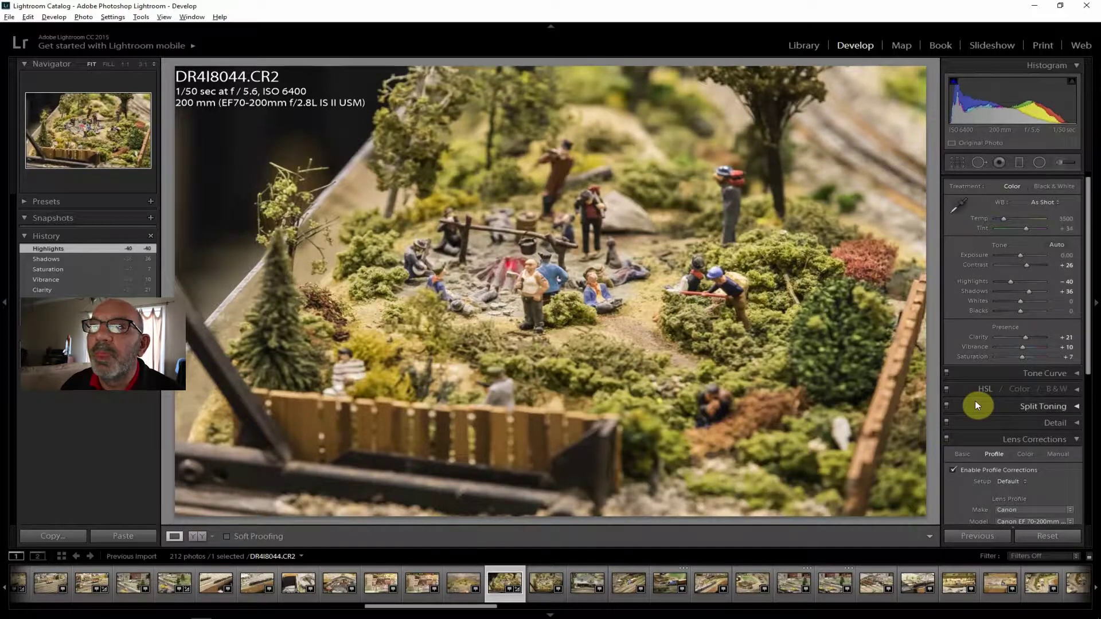
# - Set the campfire photo's Dehaze amount to +19 and export the photo to the hard drive
pyautogui.moveTo(1085, 369); pyautogui.dragTo(1088, 528)
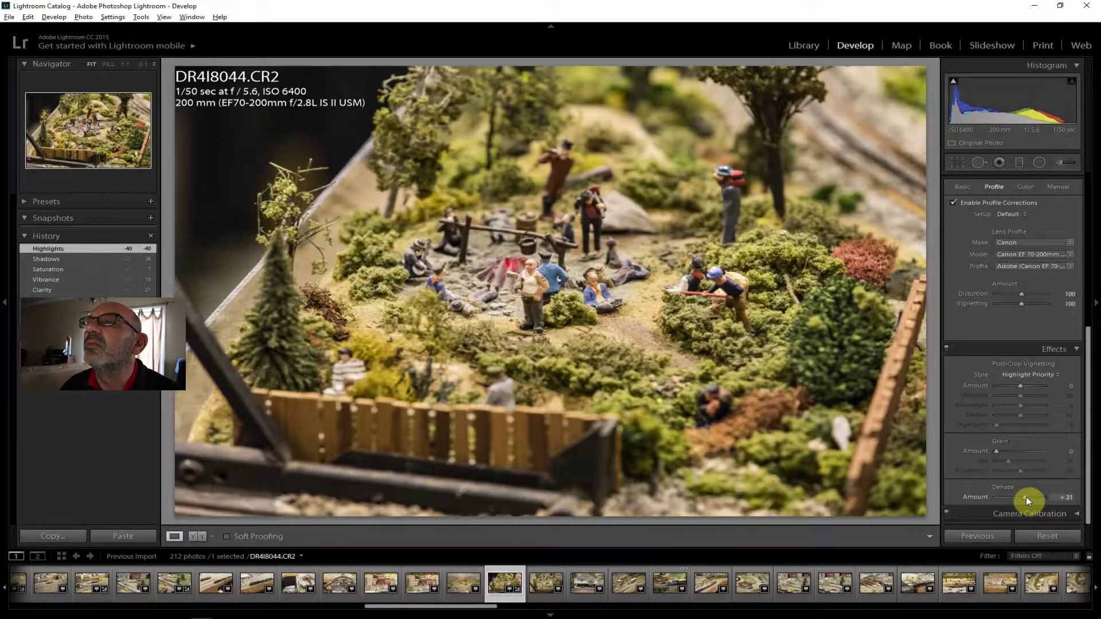
pyautogui.moveTo(1025, 497); pyautogui.dragTo(1025, 496)
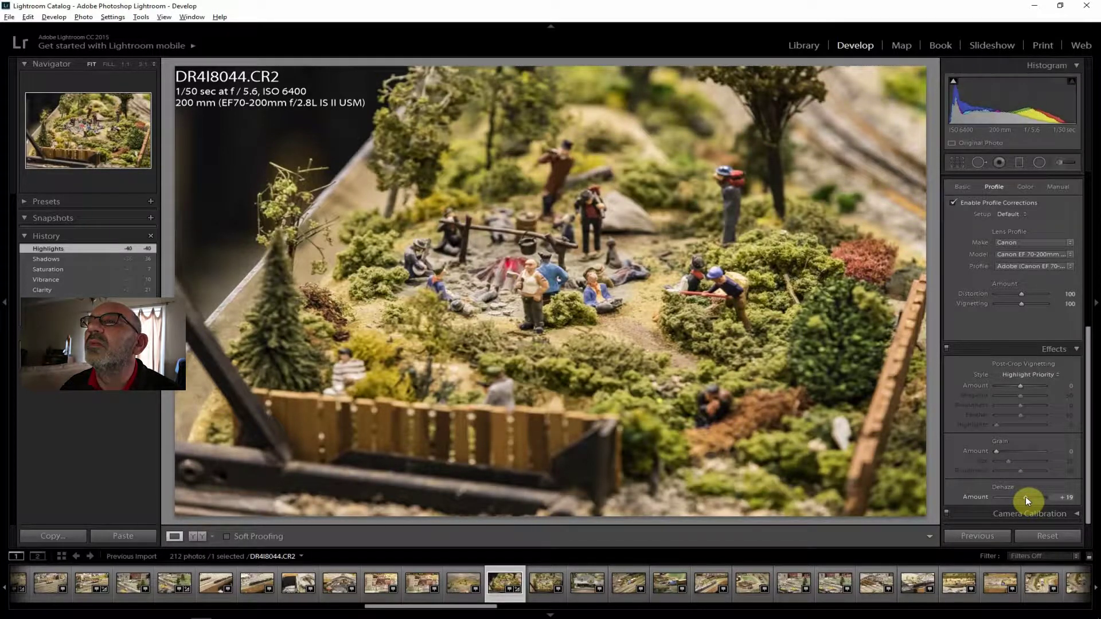
pyautogui.click(8, 17)
pyautogui.click(35, 141)
pyautogui.click(748, 600)
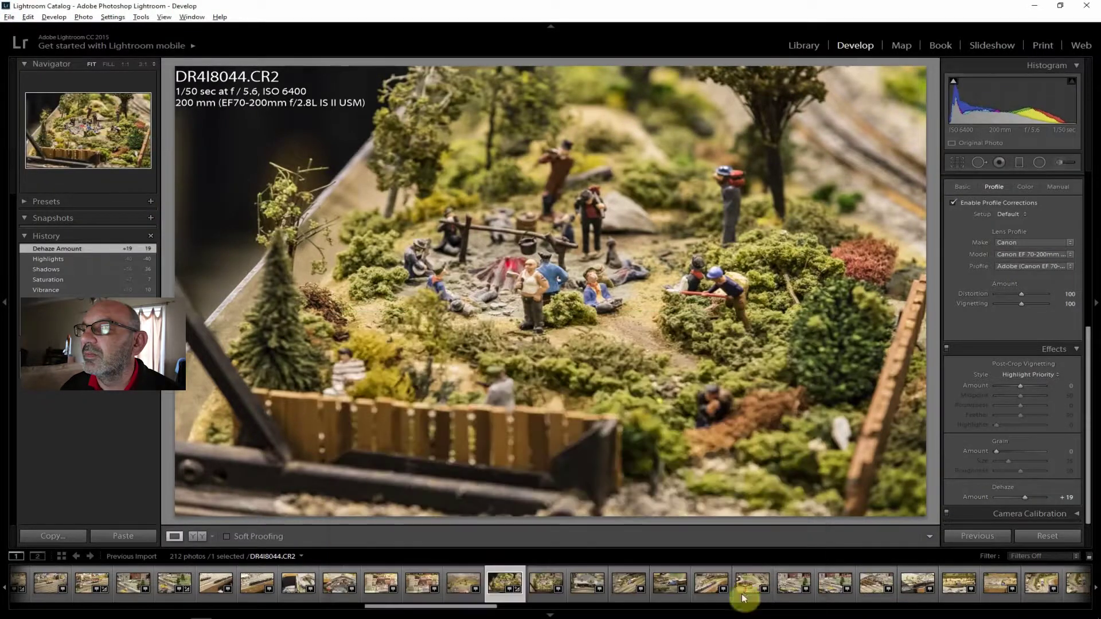
# - Open the station photo DR4I8046.CR2 and the blue engine photo DR4I8047.CR2 to judge them at full view
pyautogui.click(585, 583)
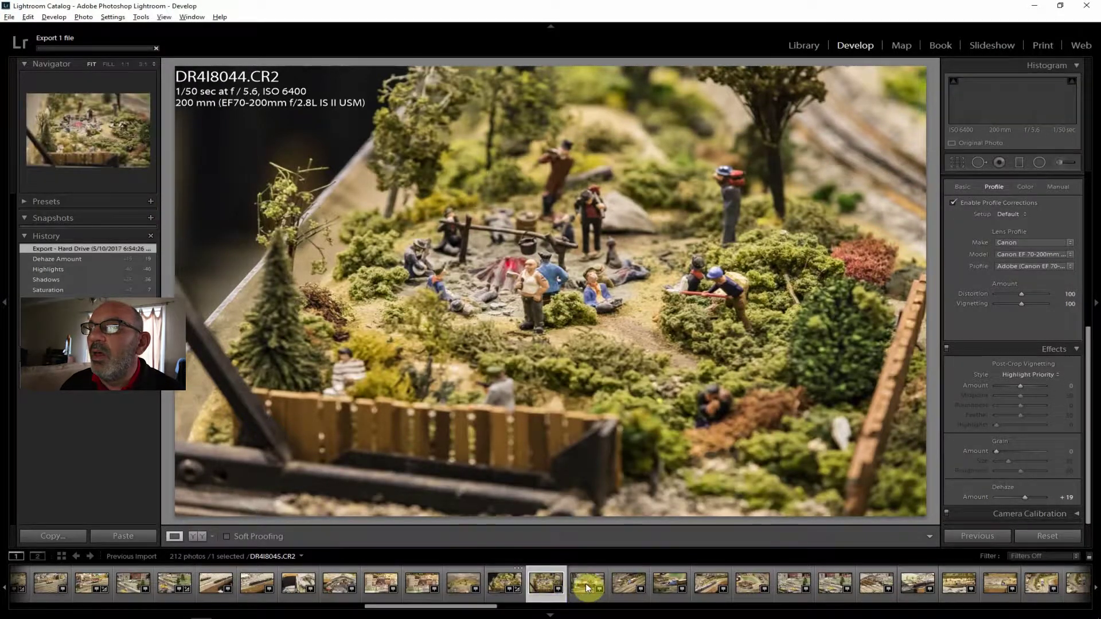
pyautogui.click(586, 582)
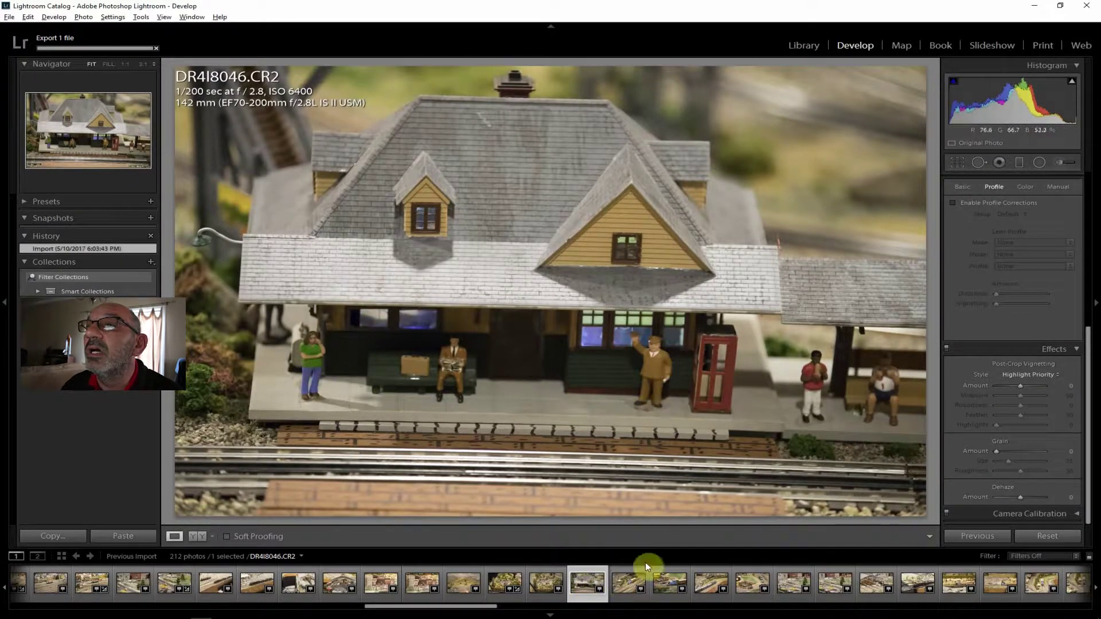
pyautogui.click(625, 584)
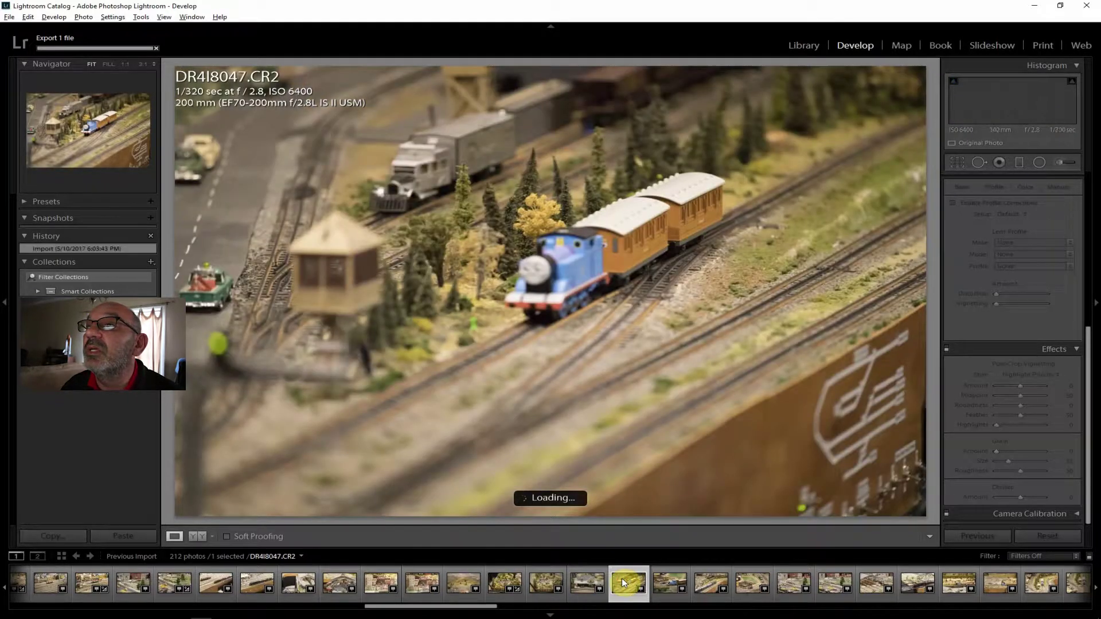
# - Open photo DR4I8048.CR2 and inspect the blue engine and the coach's face at 1:1
pyautogui.click(668, 584)
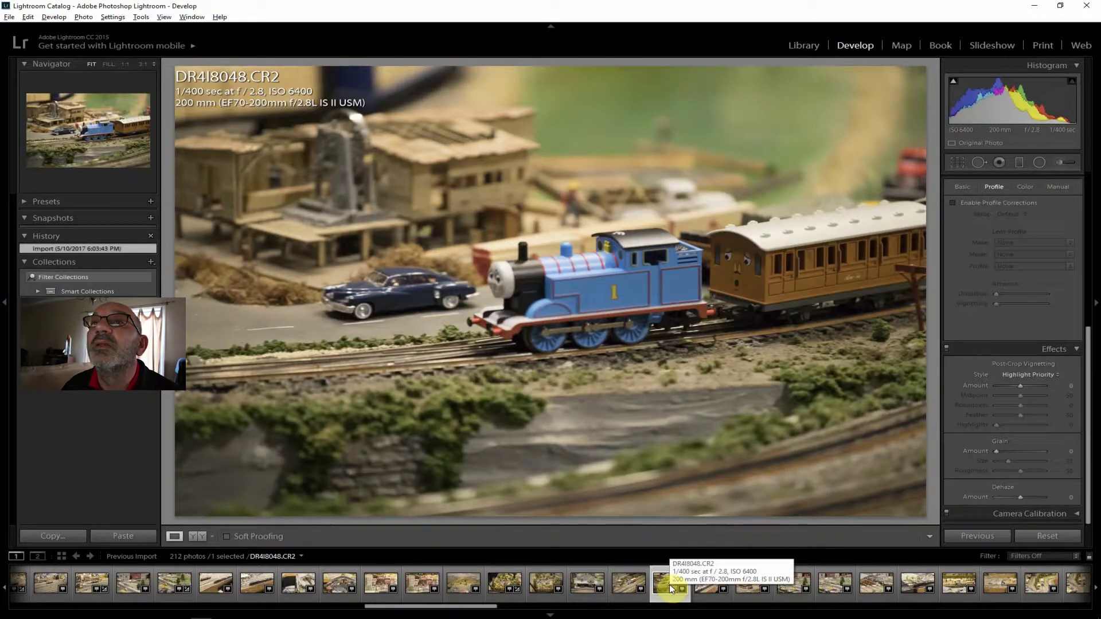
pyautogui.click(708, 586)
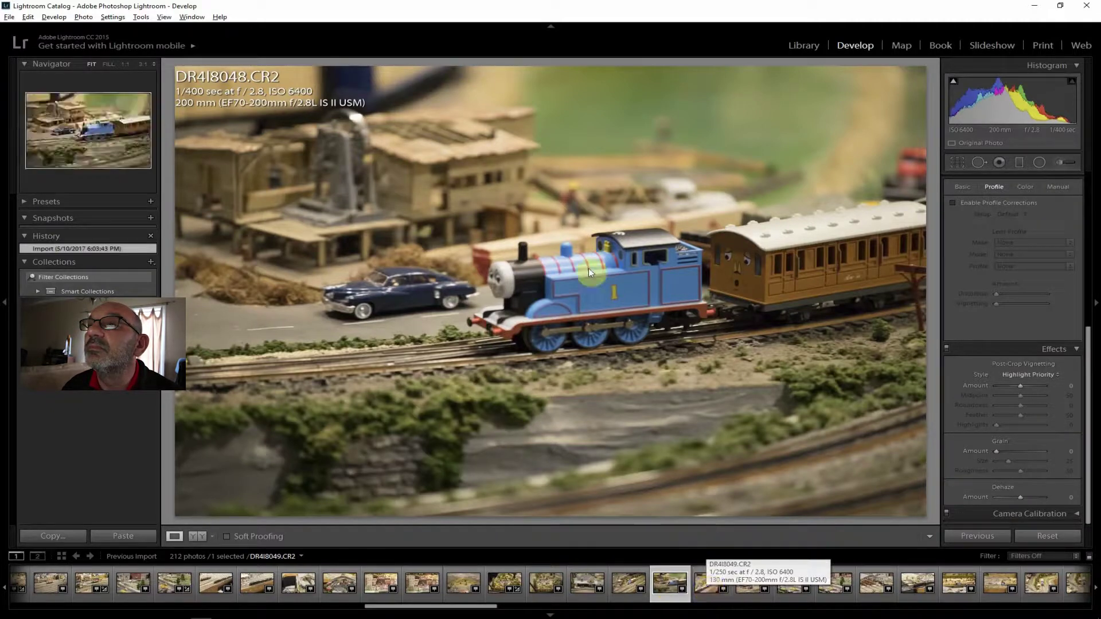
pyautogui.click(576, 252)
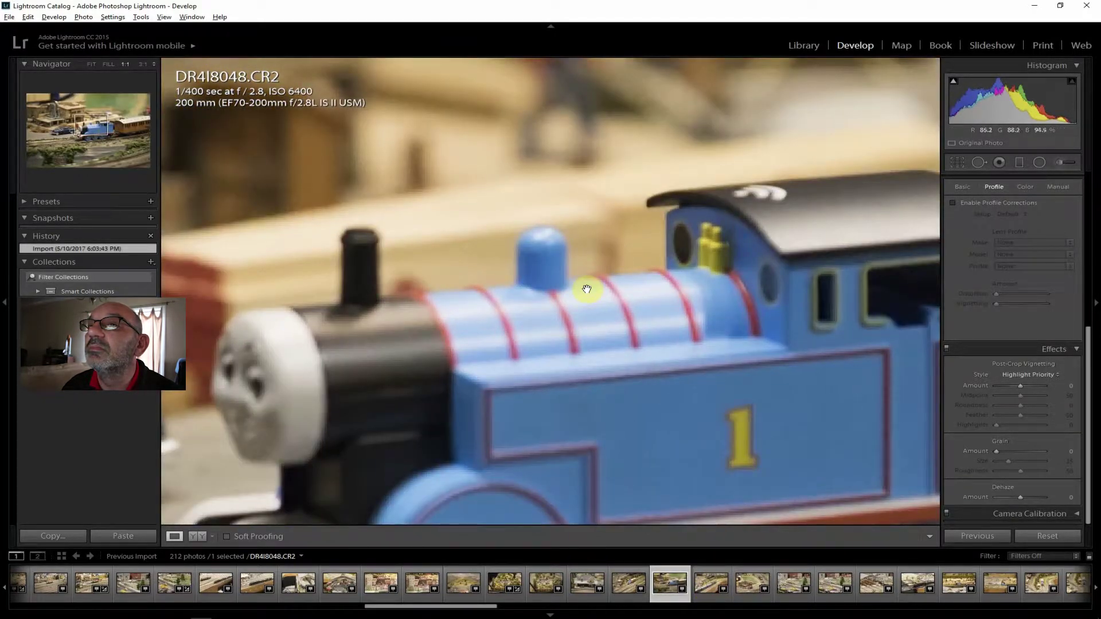
pyautogui.click(91, 65)
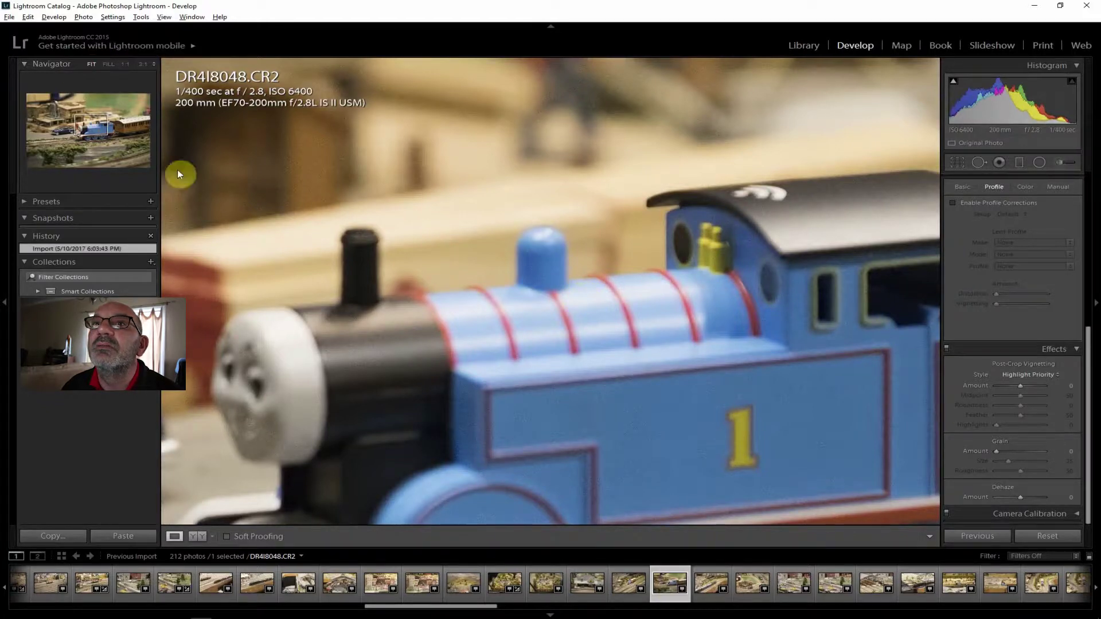
pyautogui.click(737, 279)
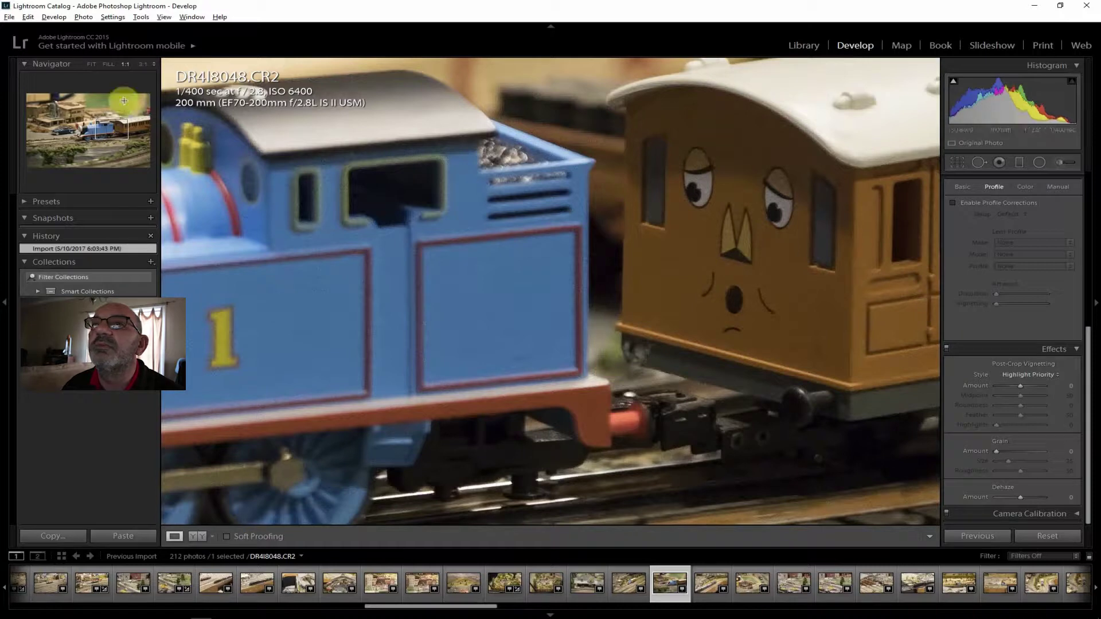
pyautogui.click(90, 64)
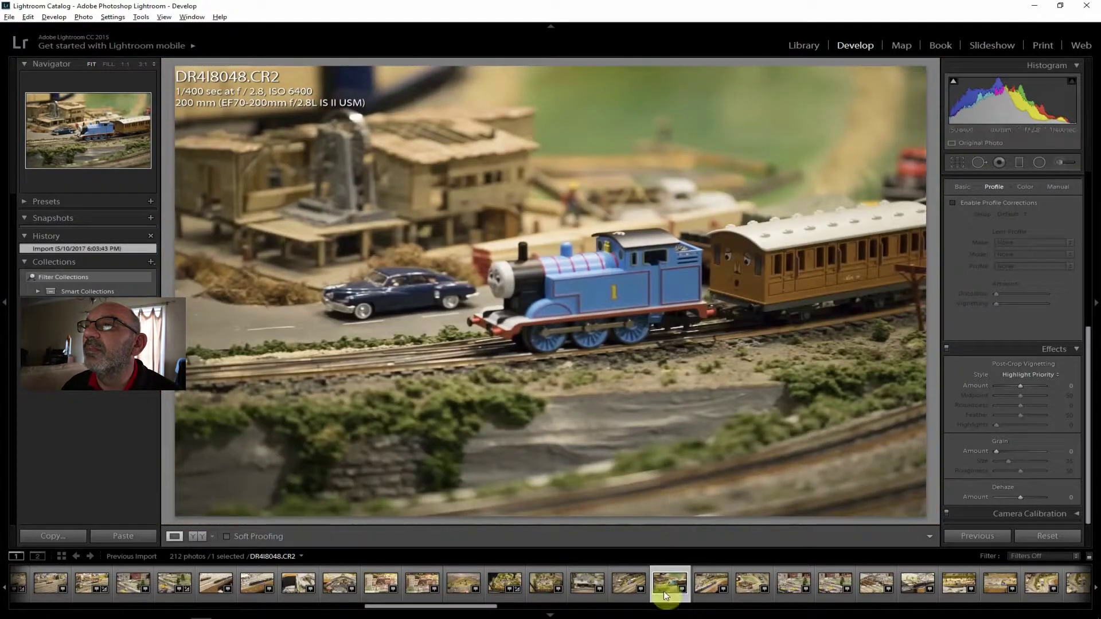
# - Review photos DR4I8049.CR2 through DR4I8052.CR2 one after another at full view
pyautogui.click(711, 586)
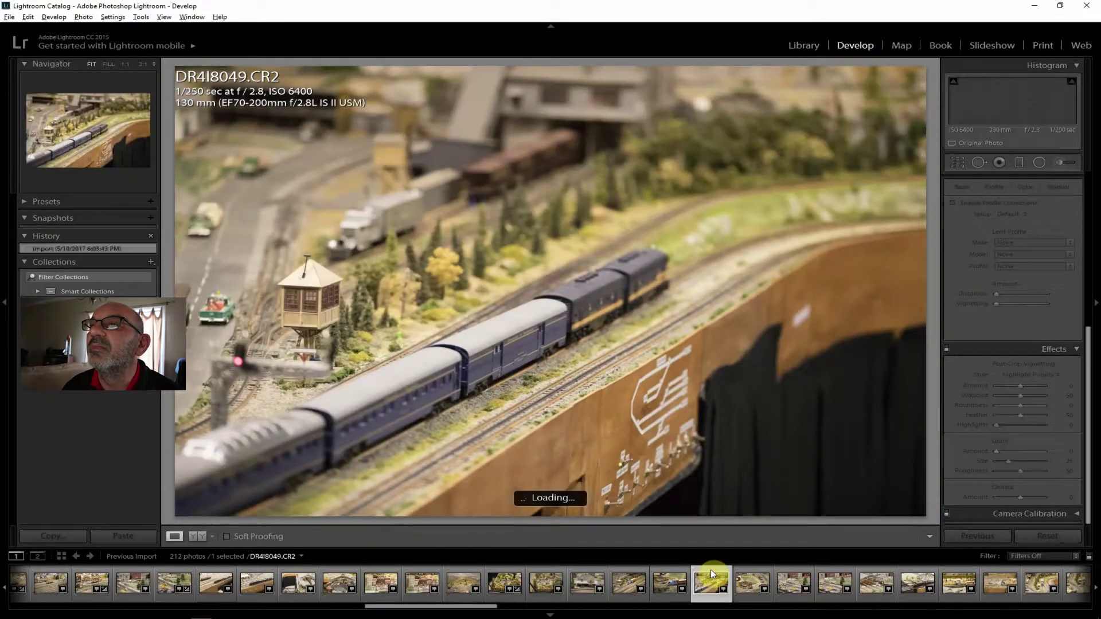
pyautogui.click(748, 585)
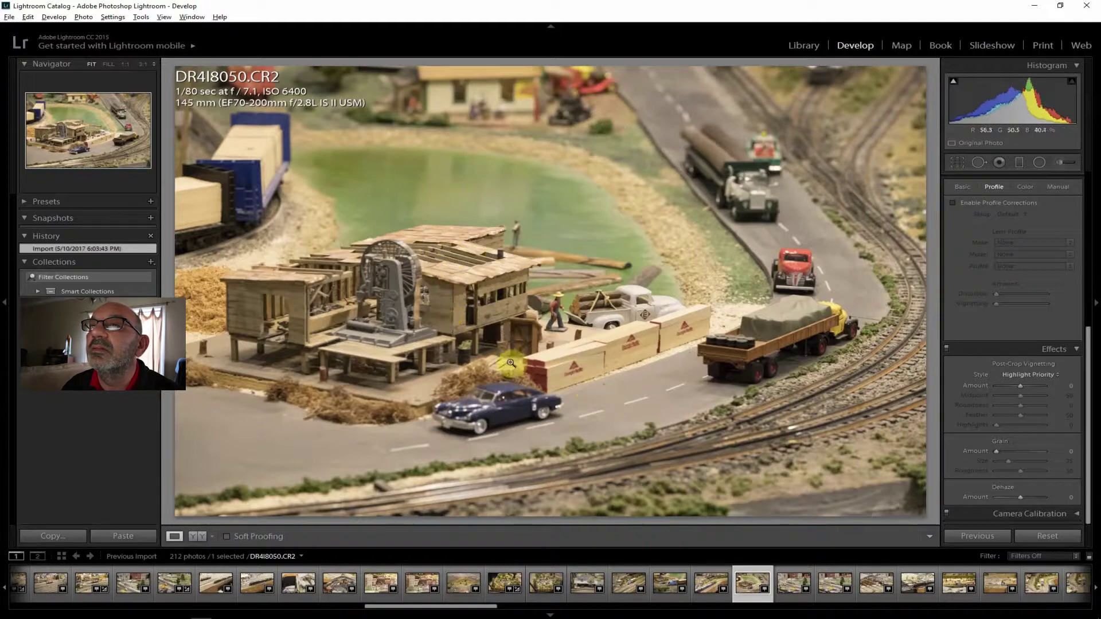
pyautogui.click(782, 584)
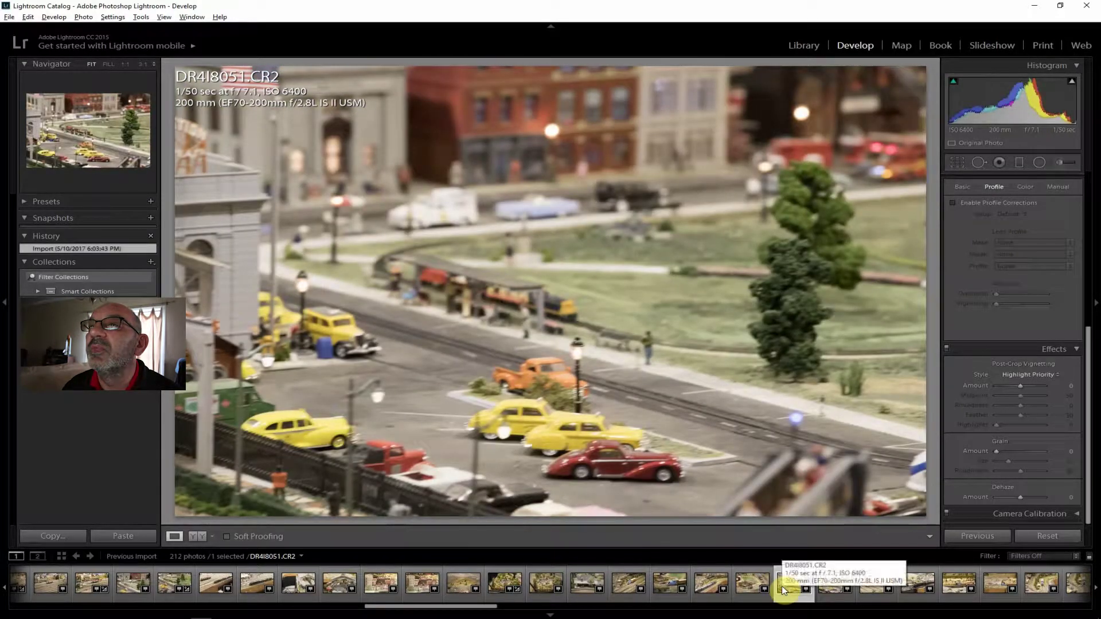
pyautogui.click(830, 586)
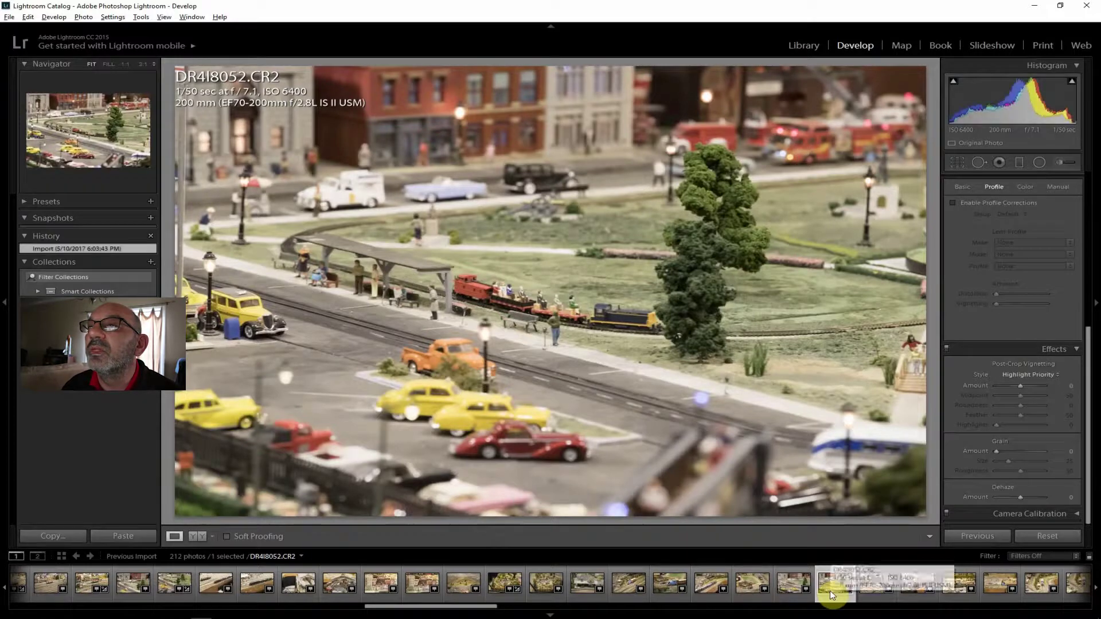
# - On the Union Station photo DR4I8053.CR2, enable lens profile corrections and set Contrast to +21 and Clarity to +26
pyautogui.click(871, 583)
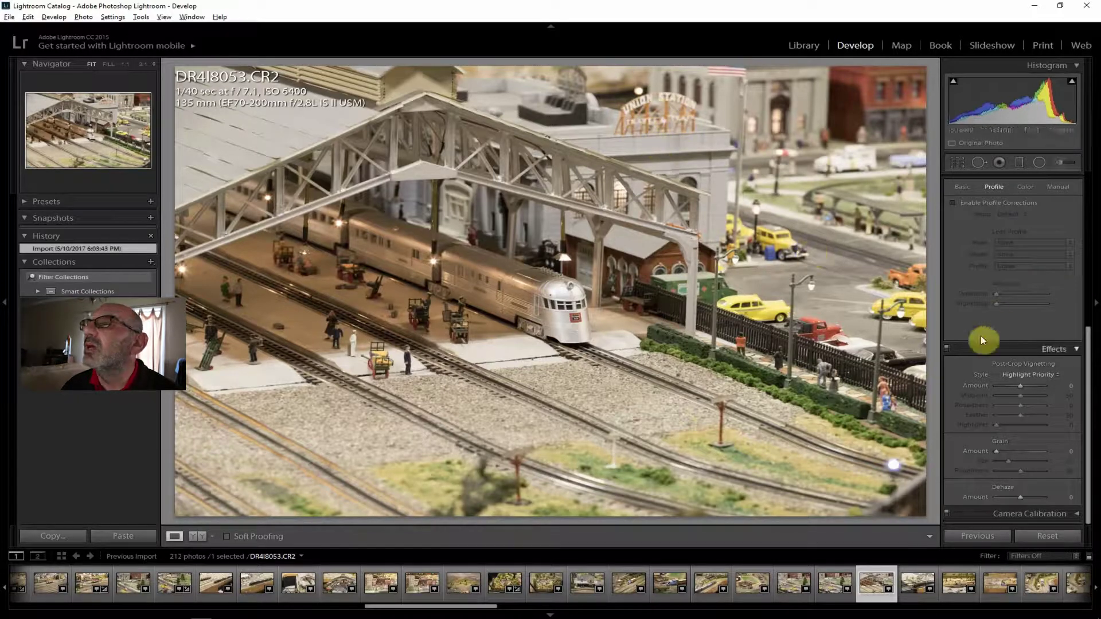
pyautogui.click(981, 202)
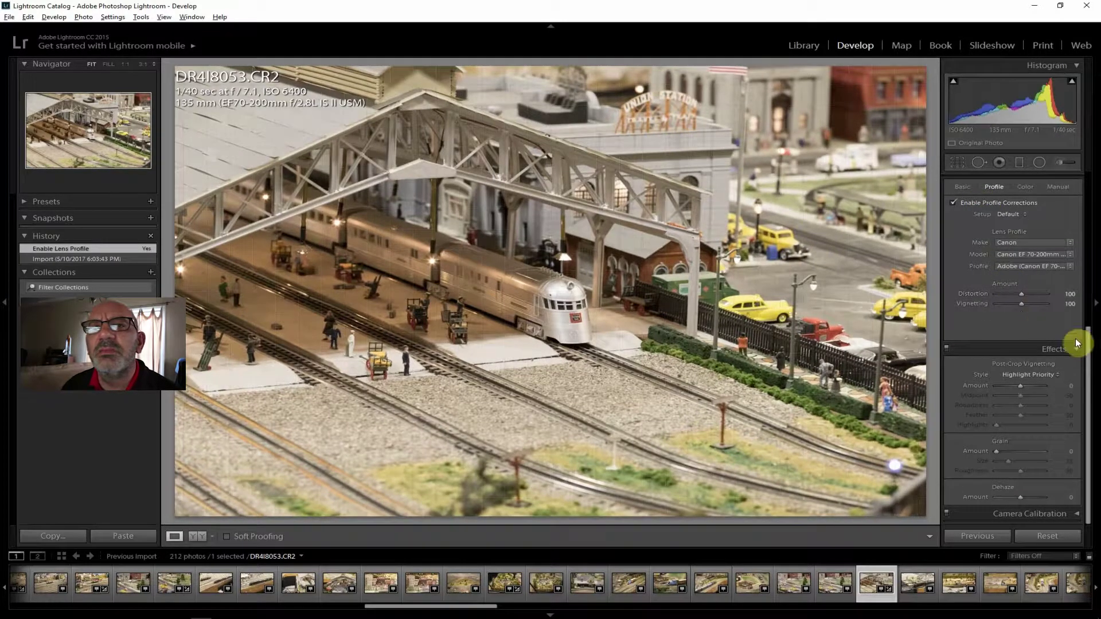
pyautogui.moveTo(1091, 363); pyautogui.dragTo(1091, 165)
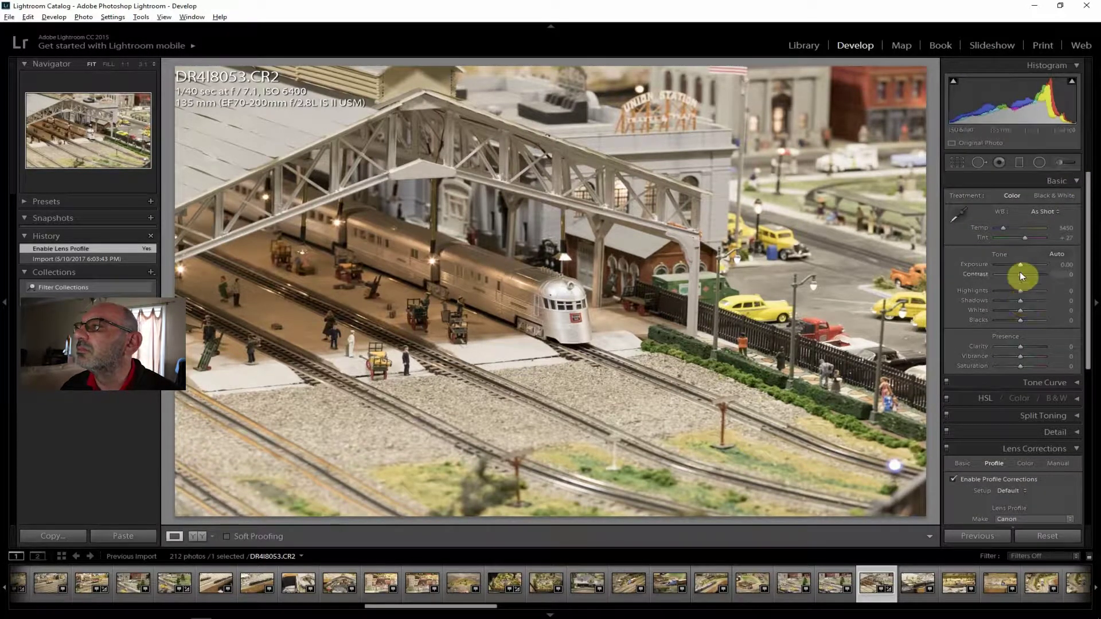
pyautogui.moveTo(1019, 273); pyautogui.dragTo(1024, 273)
pyautogui.moveTo(1018, 347); pyautogui.dragTo(1024, 346)
# - Set the Union Station photo's Shadows to +55, Highlights to -60, Whites to -24, Vibrance to +10 and Saturation to +7
pyautogui.click(1019, 299)
pyautogui.moveTo(1026, 301); pyautogui.dragTo(1005, 291)
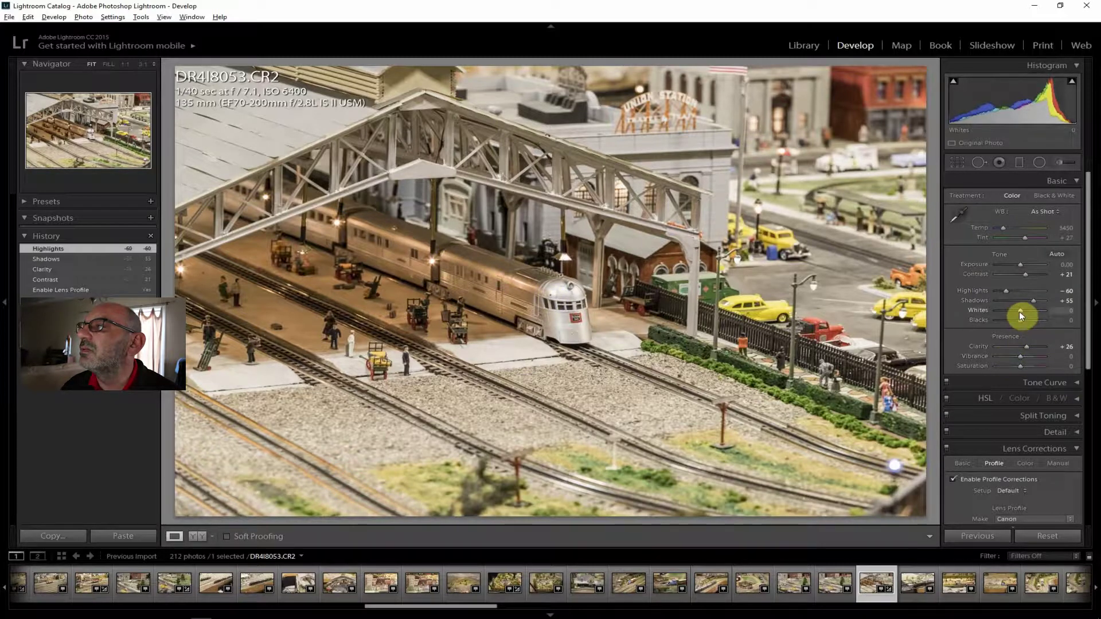
pyautogui.moveTo(1015, 310); pyautogui.dragTo(1013, 310)
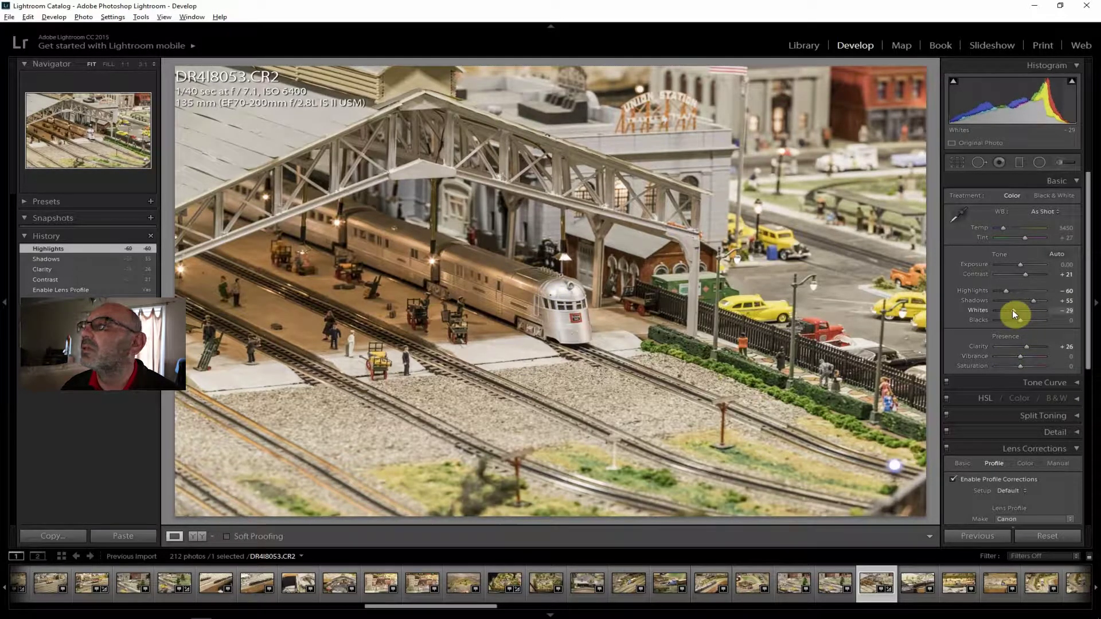
pyautogui.moveTo(1013, 310); pyautogui.dragTo(1013, 310)
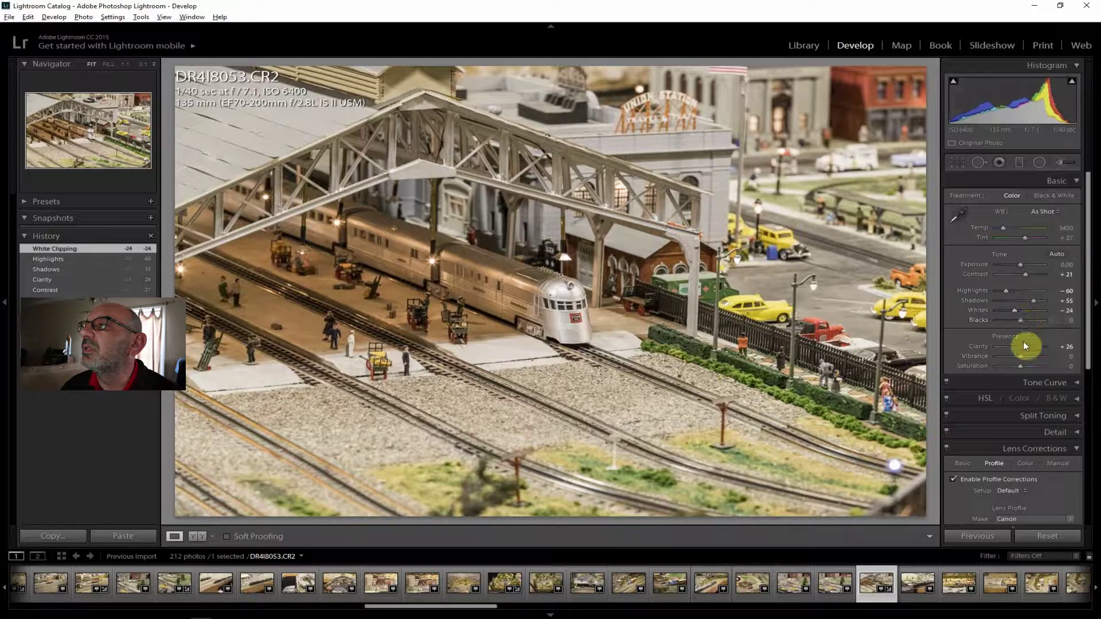
pyautogui.moveTo(1020, 355); pyautogui.dragTo(1022, 365)
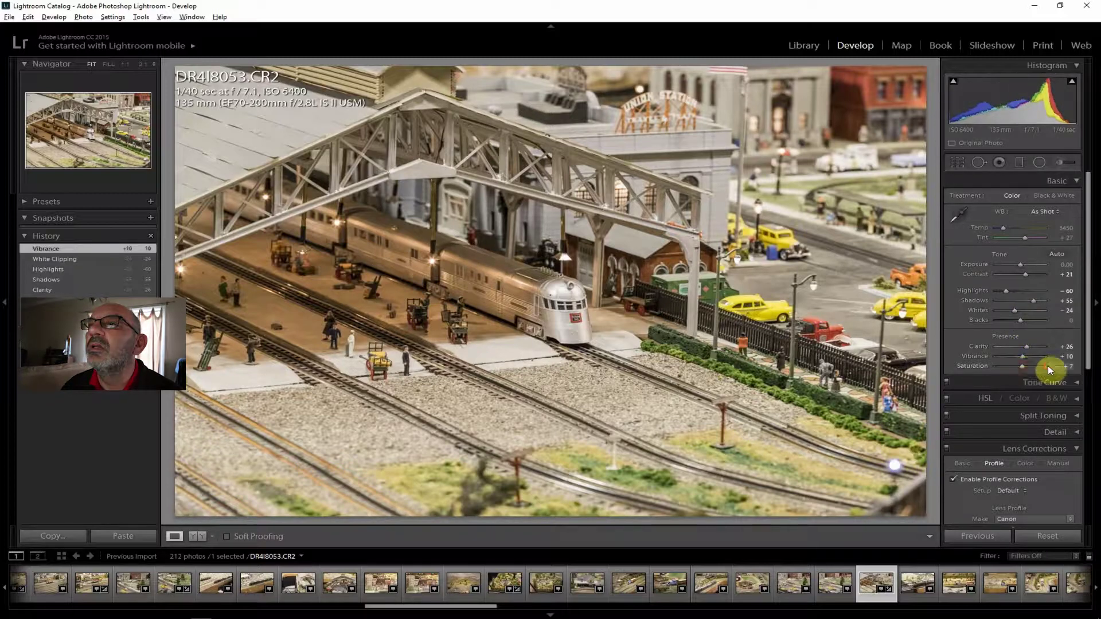
# - Set the Union Station photo's Dehaze amount to +14 and export the photo to the hard drive
pyautogui.moveTo(1089, 353); pyautogui.dragTo(1087, 508)
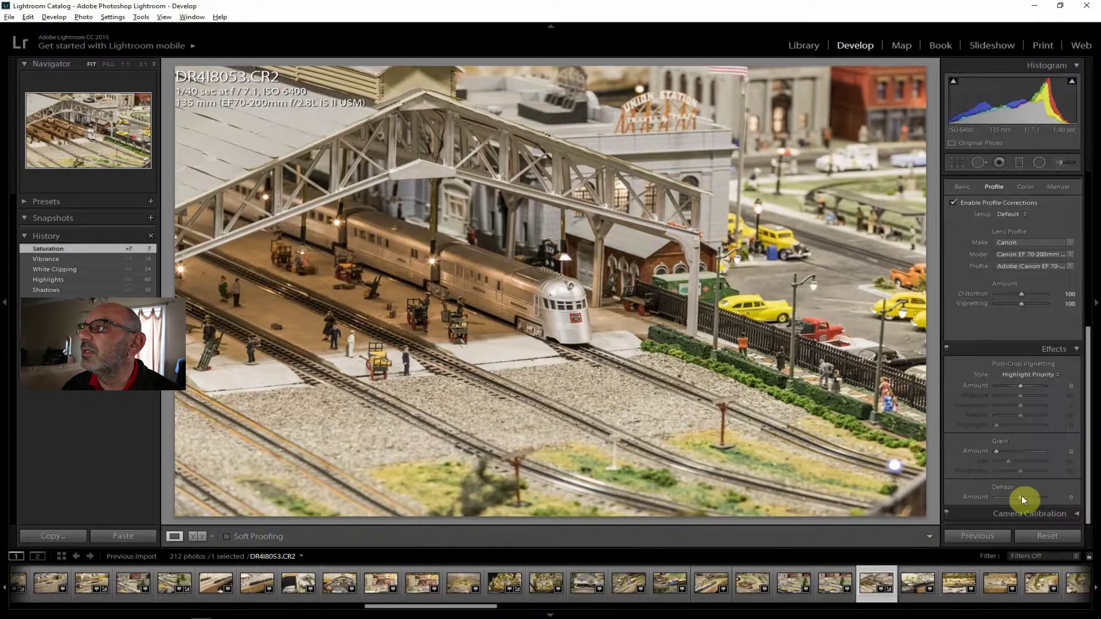
pyautogui.moveTo(1016, 494); pyautogui.dragTo(1021, 497)
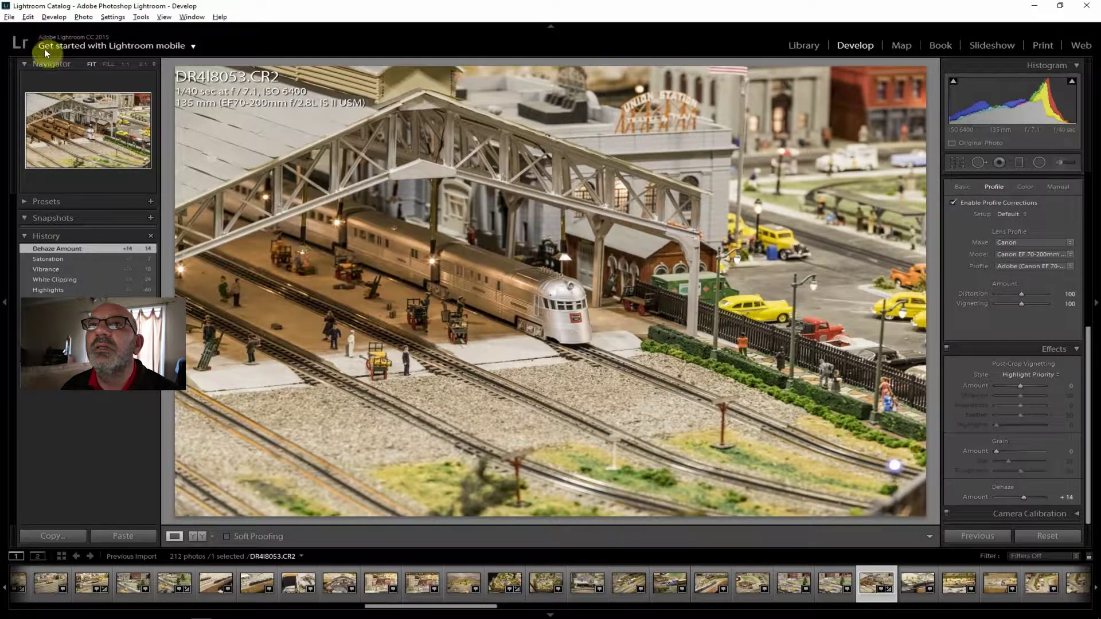
pyautogui.click(9, 18)
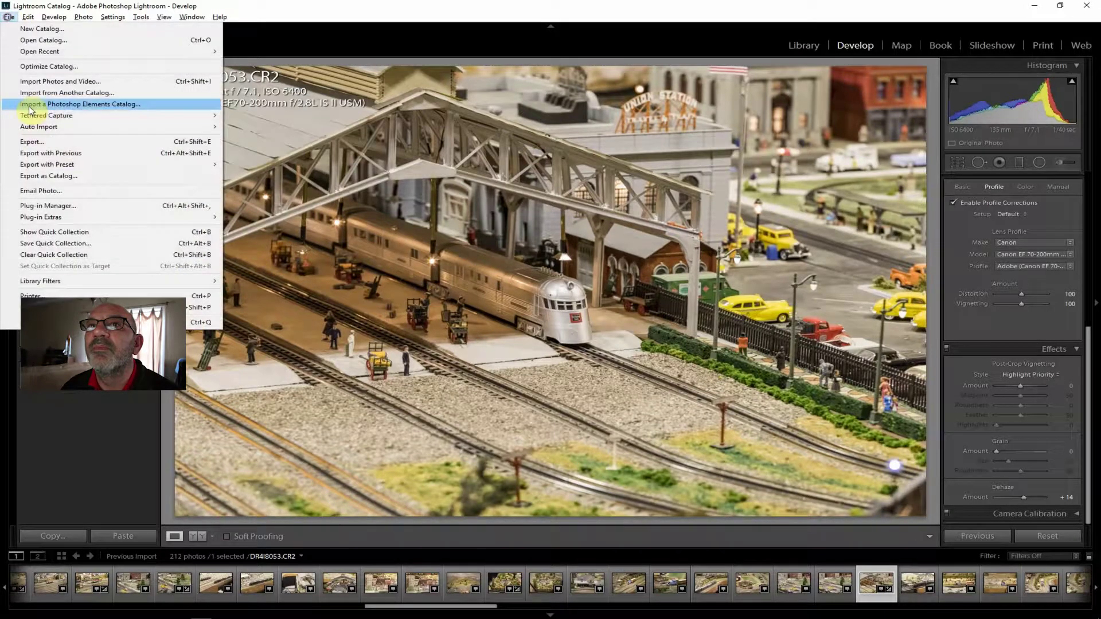
pyautogui.click(39, 141)
pyautogui.click(733, 590)
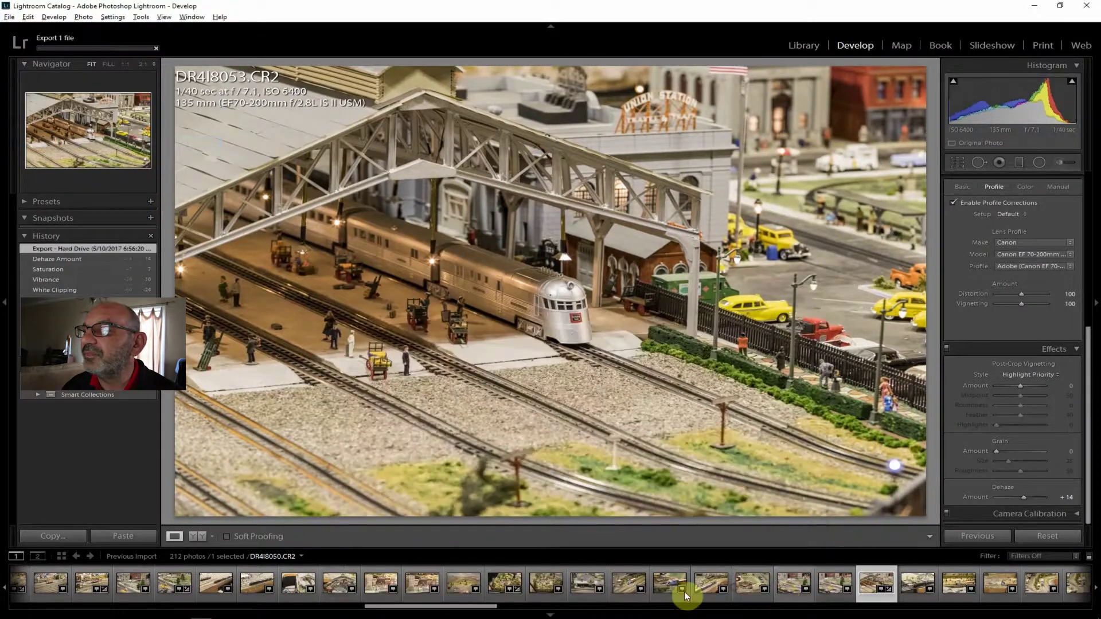
# - Review the moving train photos DR4I8054.CR2 and DR4I8055.CR2 for sharpness and move on to DR4I8056.CR2
pyautogui.click(902, 580)
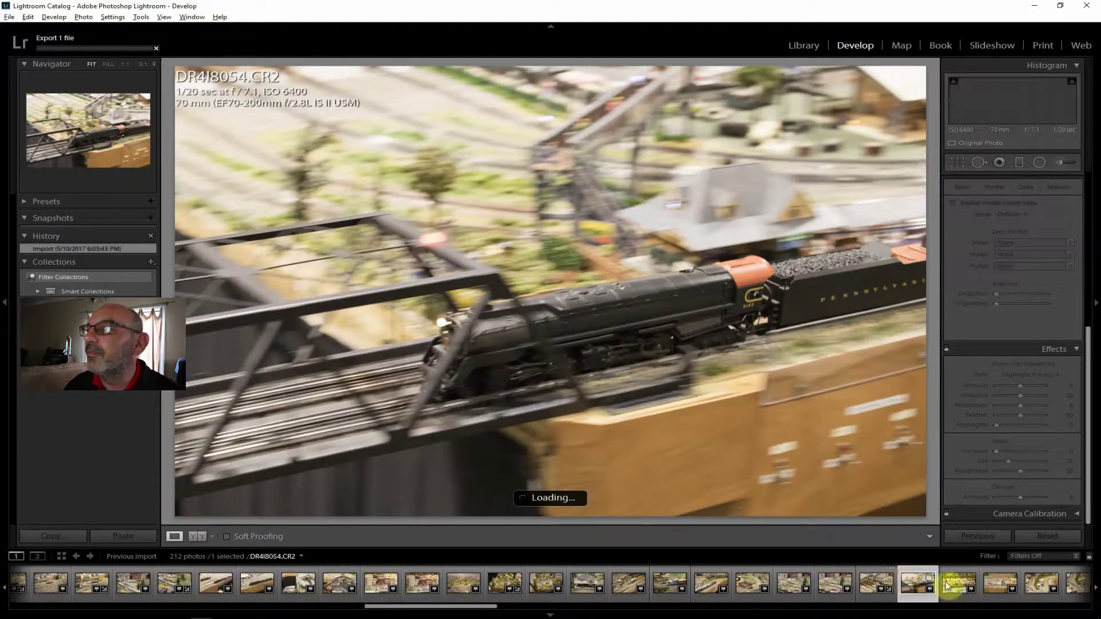
pyautogui.click(963, 584)
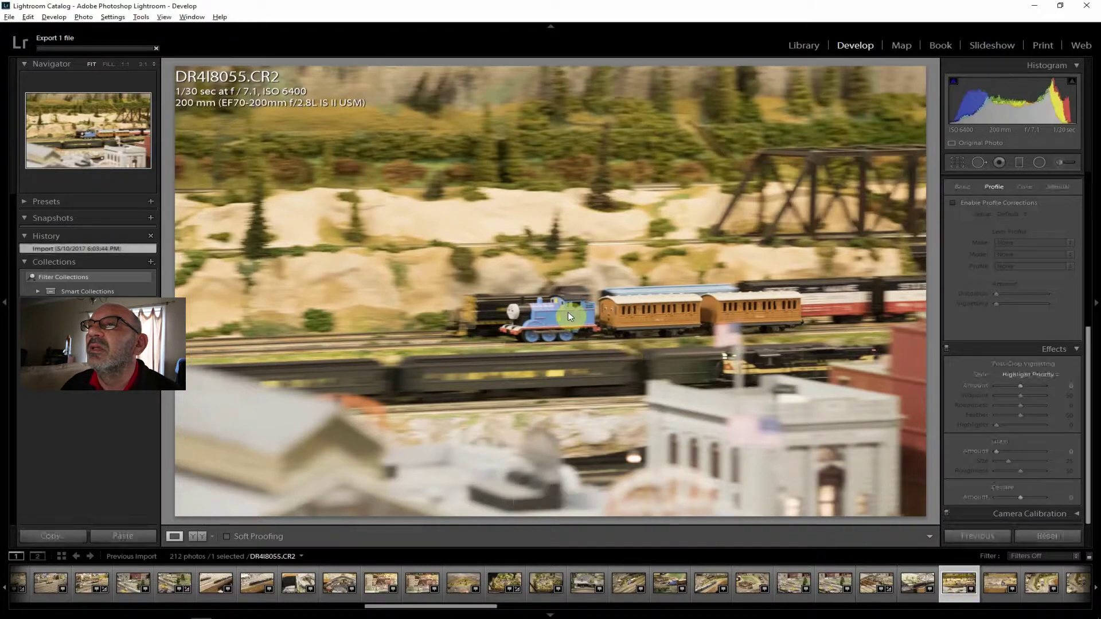
pyautogui.click(1000, 582)
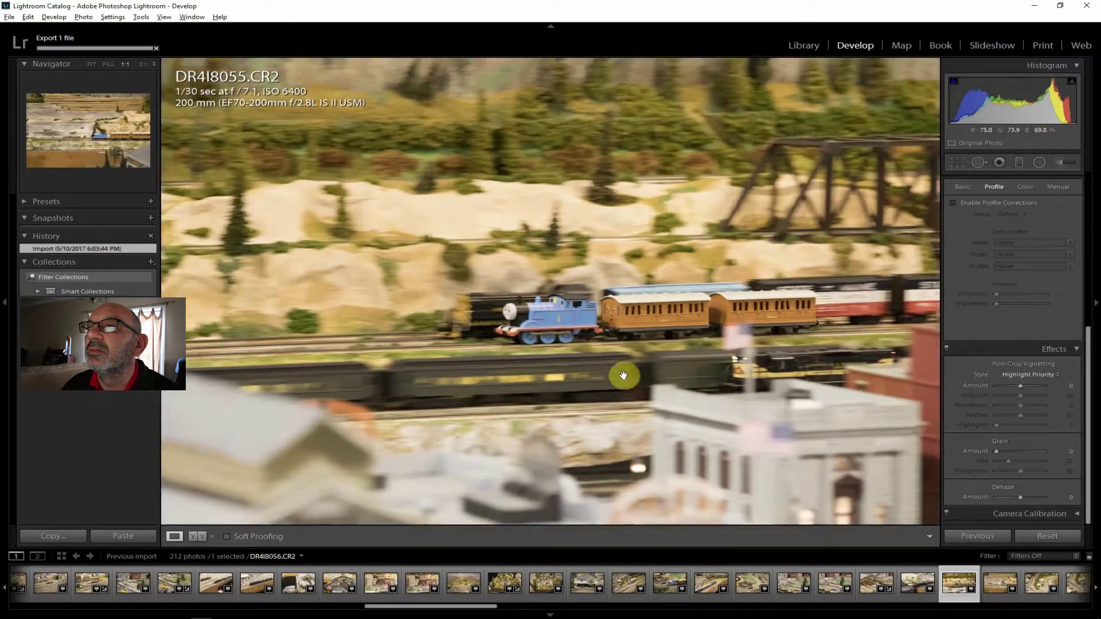
# - Check the sharpness of the blue engine in DR4I8055.CR2 and DR4I8056.CR2 at full magnification, and view DR4I8057.CR2
pyautogui.click(623, 376)
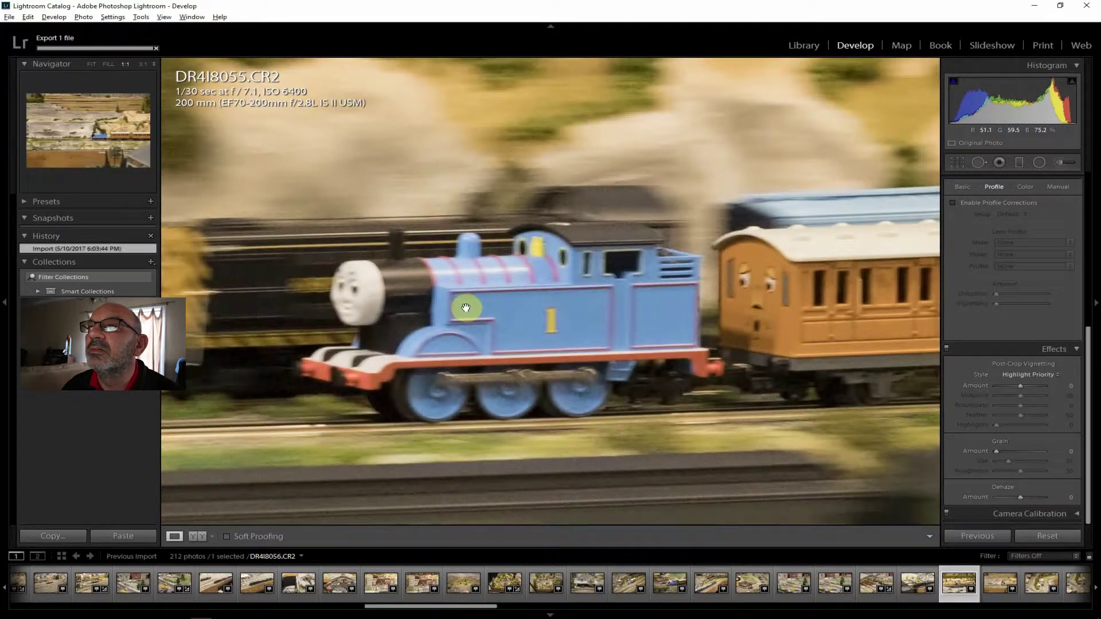
pyautogui.click(91, 65)
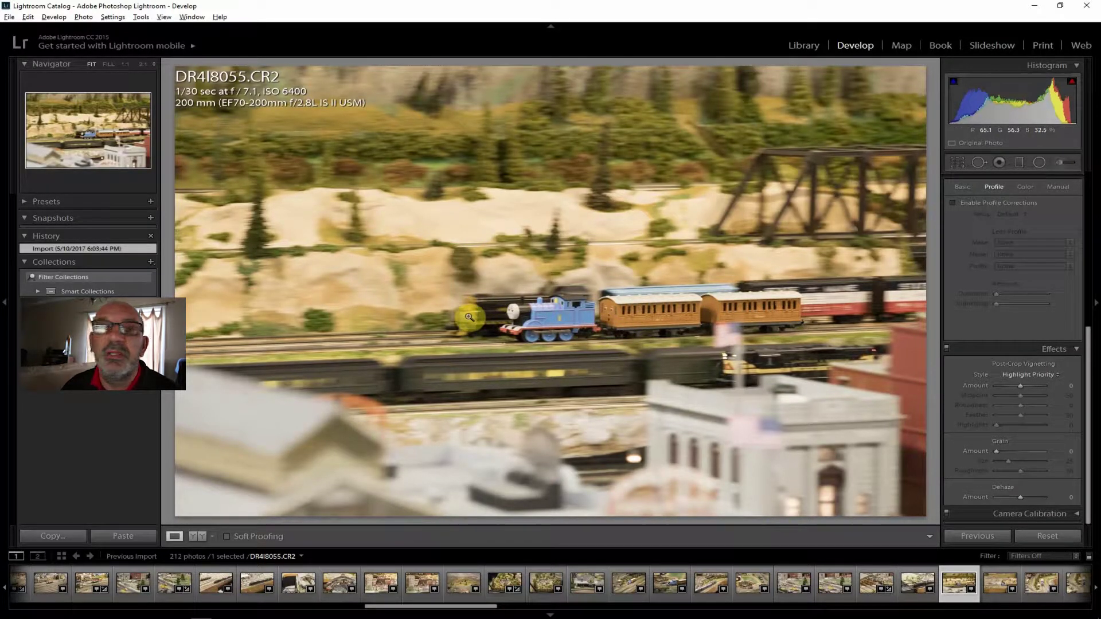
pyautogui.click(999, 582)
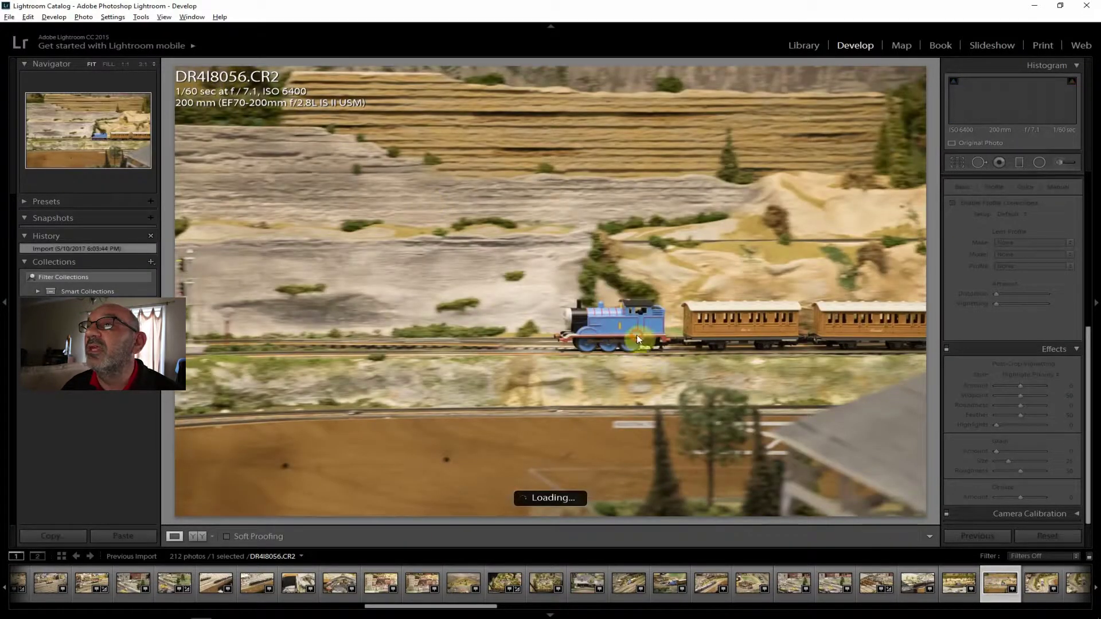
pyautogui.click(632, 383)
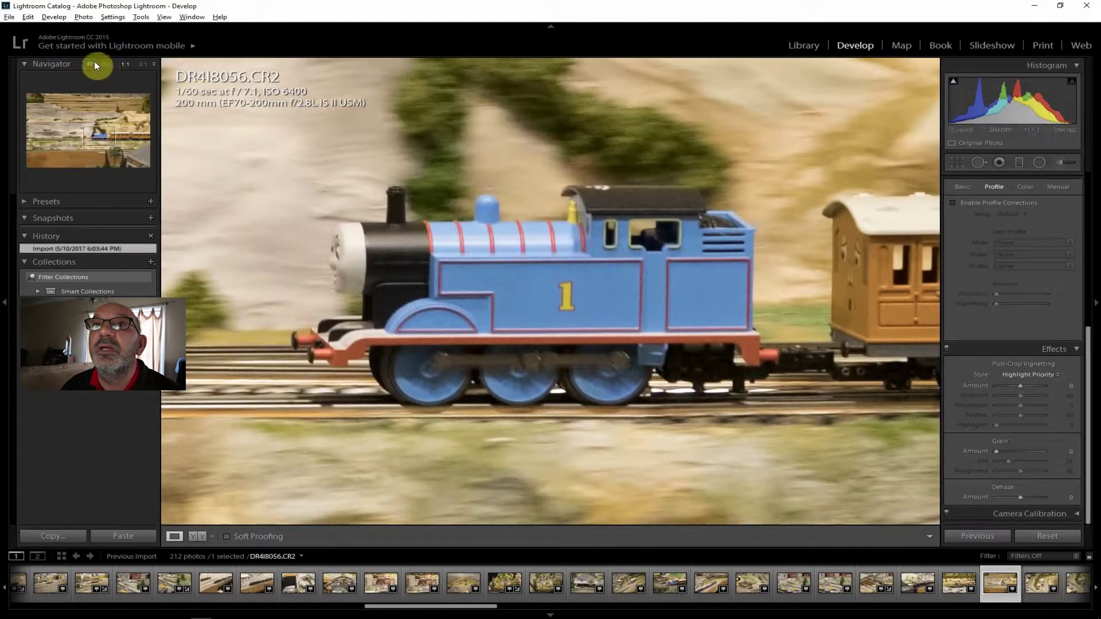
pyautogui.click(713, 351)
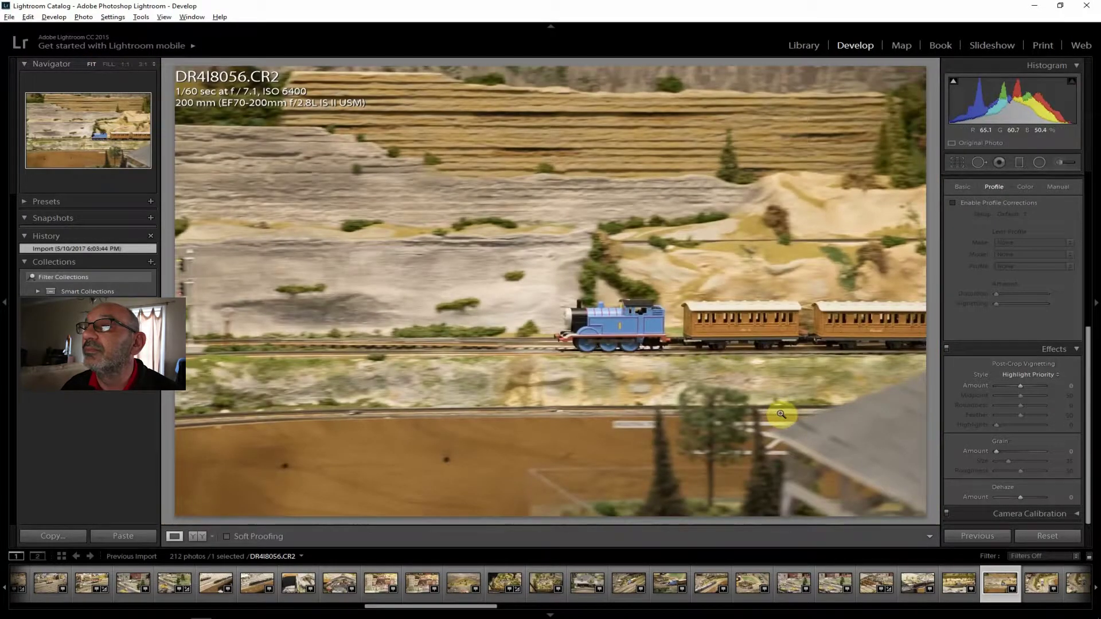
pyautogui.click(1040, 584)
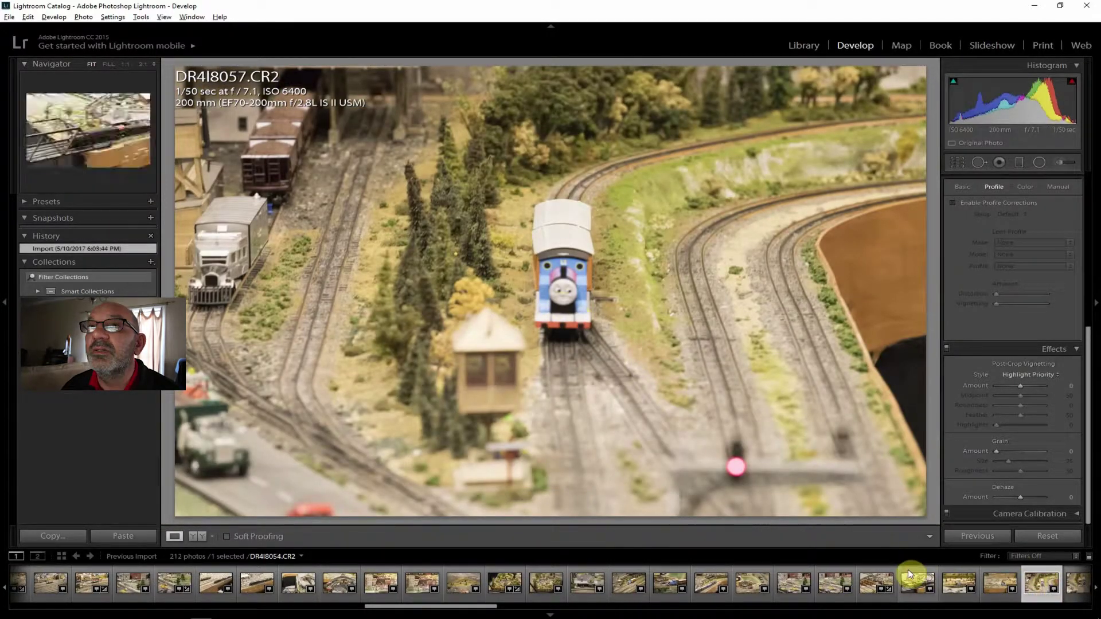
# - Open the blue engine photo DR4I8058.CR2, enable lens profile corrections, and set Contrast to +29 and Clarity to +36
pyautogui.click(1072, 583)
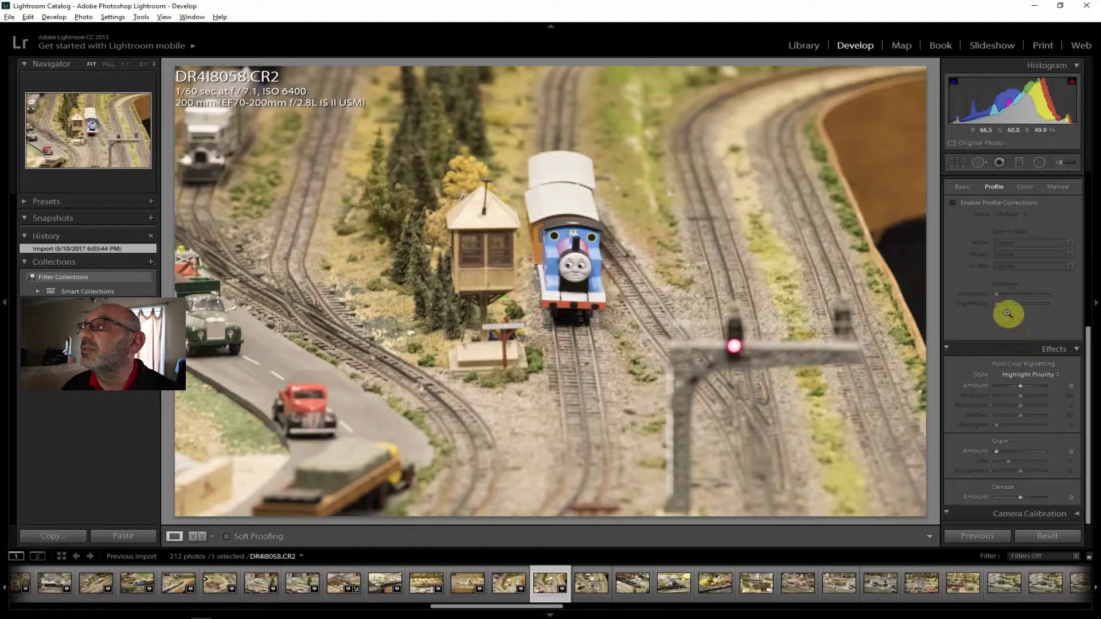
pyautogui.click(971, 205)
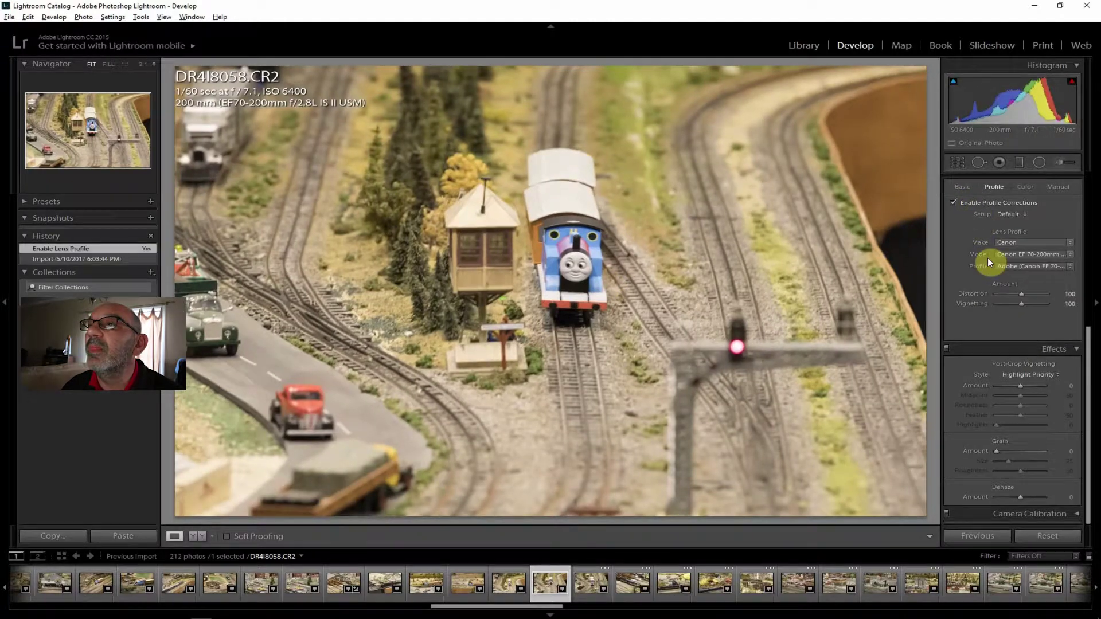
pyautogui.moveTo(1087, 347); pyautogui.dragTo(1083, 164)
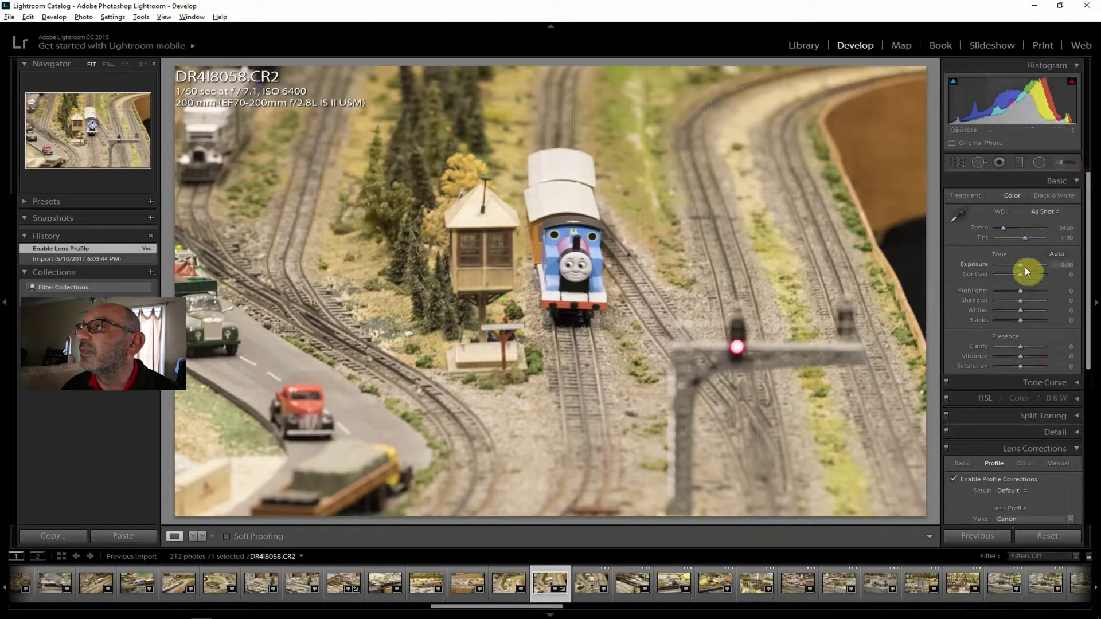
pyautogui.moveTo(1022, 279); pyautogui.dragTo(1026, 277)
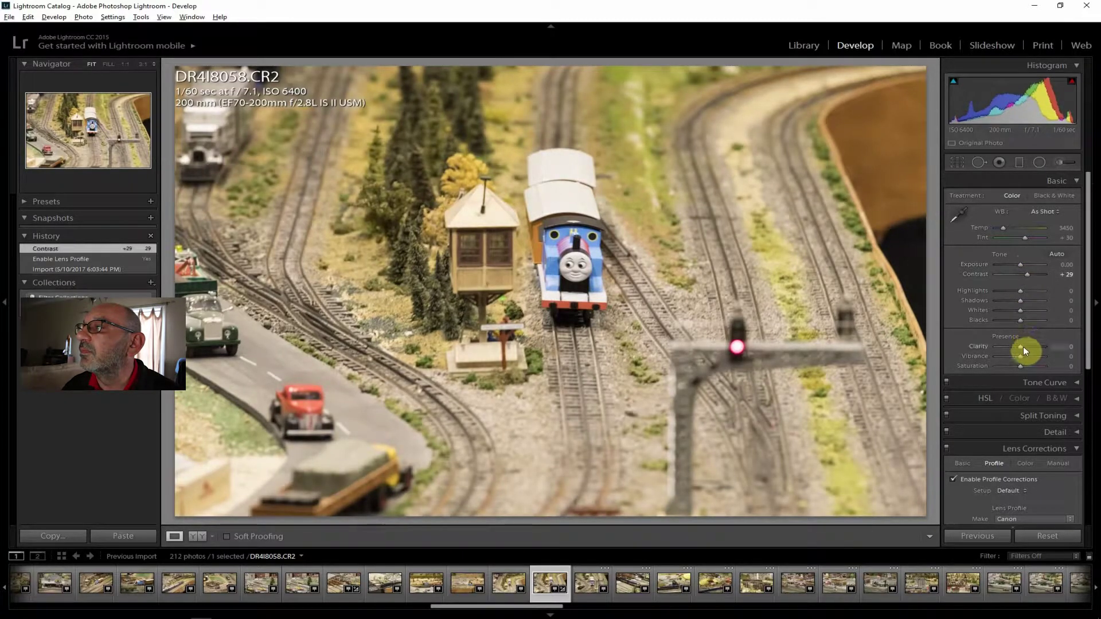
pyautogui.moveTo(1027, 346); pyautogui.dragTo(1029, 346)
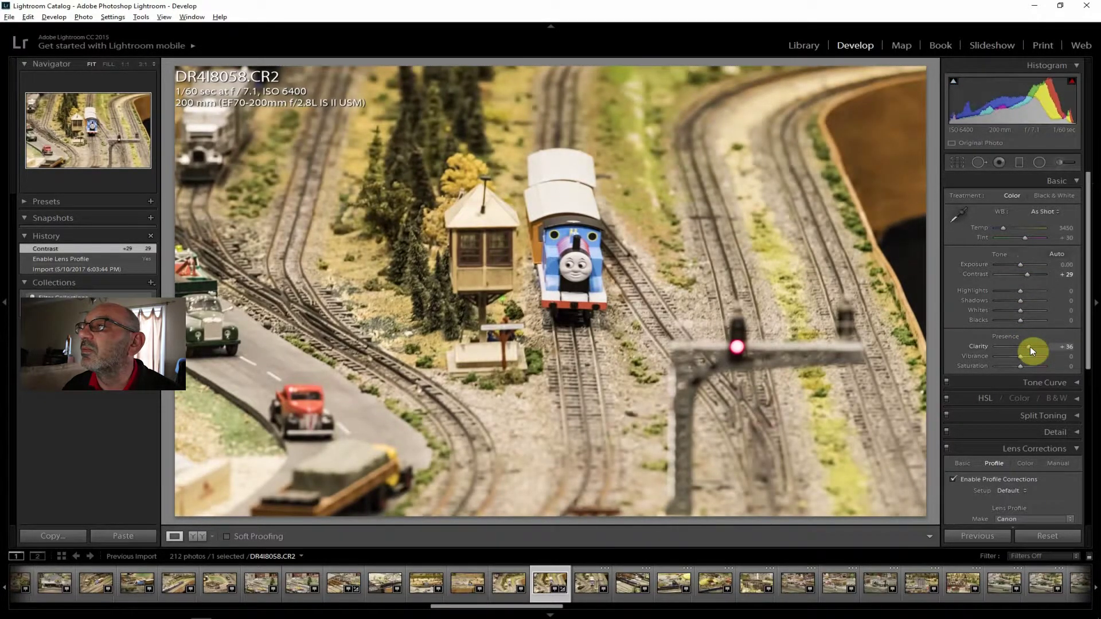
# - Increase the engine photo's Vibrance and Saturation, adjust Shadows, and set Highlights to -33 and Dehaze to +29
pyautogui.moveTo(1027, 347); pyautogui.dragTo(1022, 363)
pyautogui.moveTo(1020, 300); pyautogui.dragTo(1012, 290)
pyautogui.moveTo(1093, 332); pyautogui.dragTo(1024, 491)
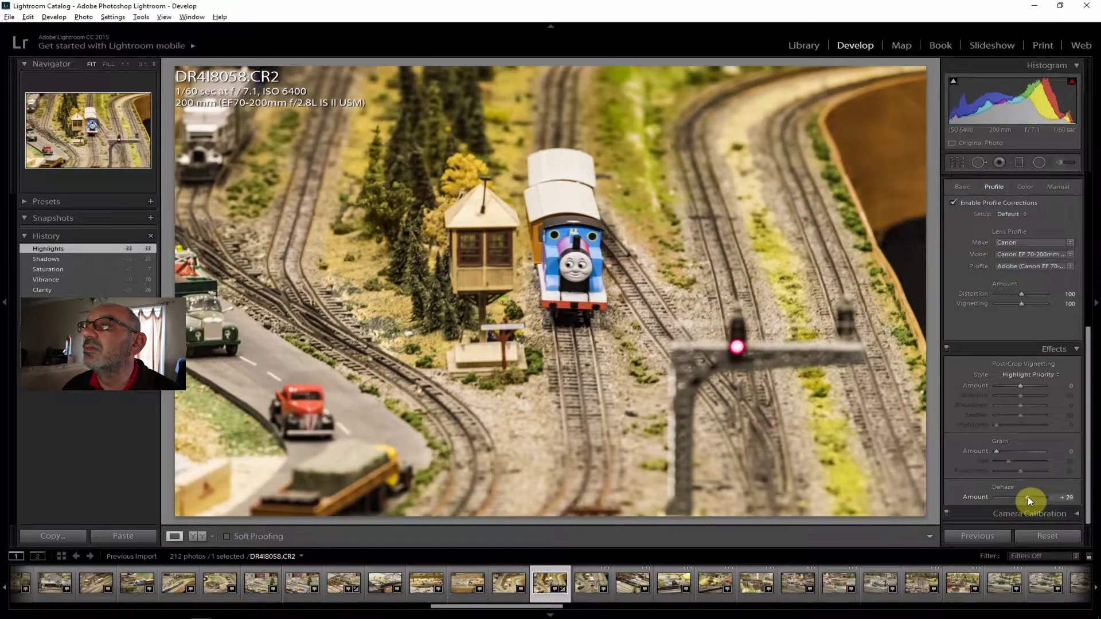
pyautogui.moveTo(1027, 496); pyautogui.dragTo(1027, 496)
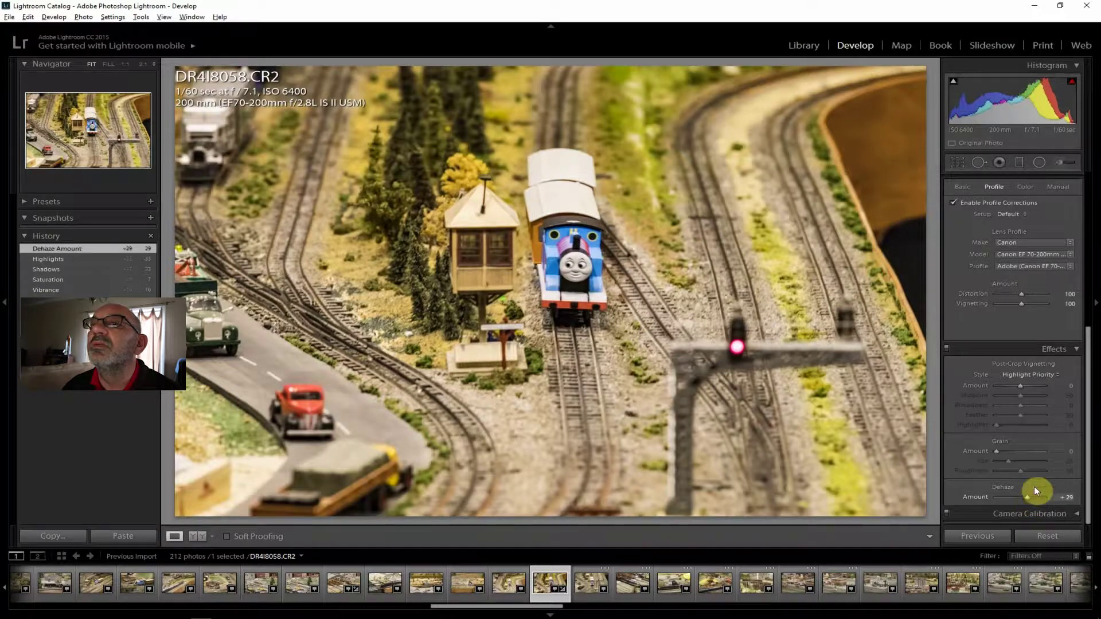
# - Export the edited photo DR4I8058.CR2 to the hard drive
pyautogui.click(6, 18)
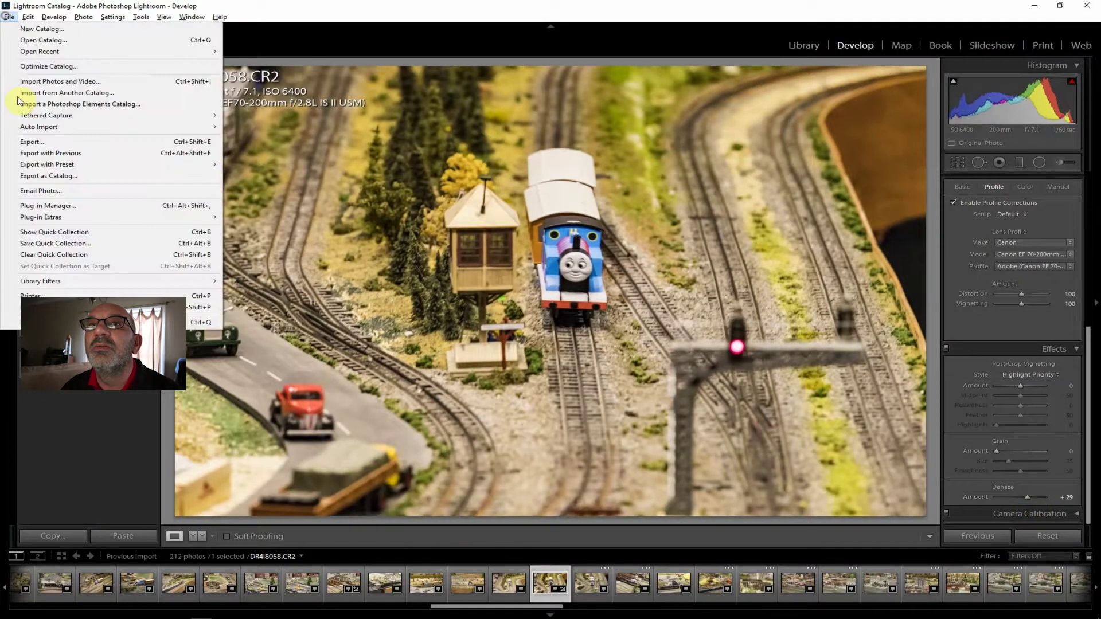
pyautogui.click(31, 141)
pyautogui.click(733, 591)
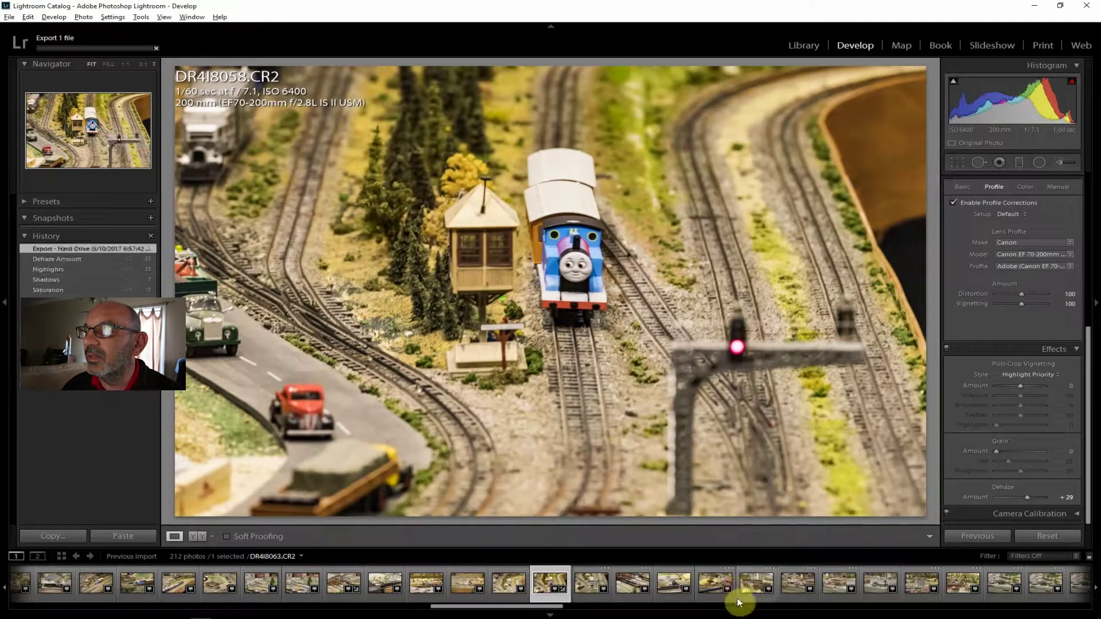
# - Review the train photos DR4I8059.CR2, DR4I8060.CR2 and DR4I8061.CR2 for motion blur
pyautogui.click(581, 581)
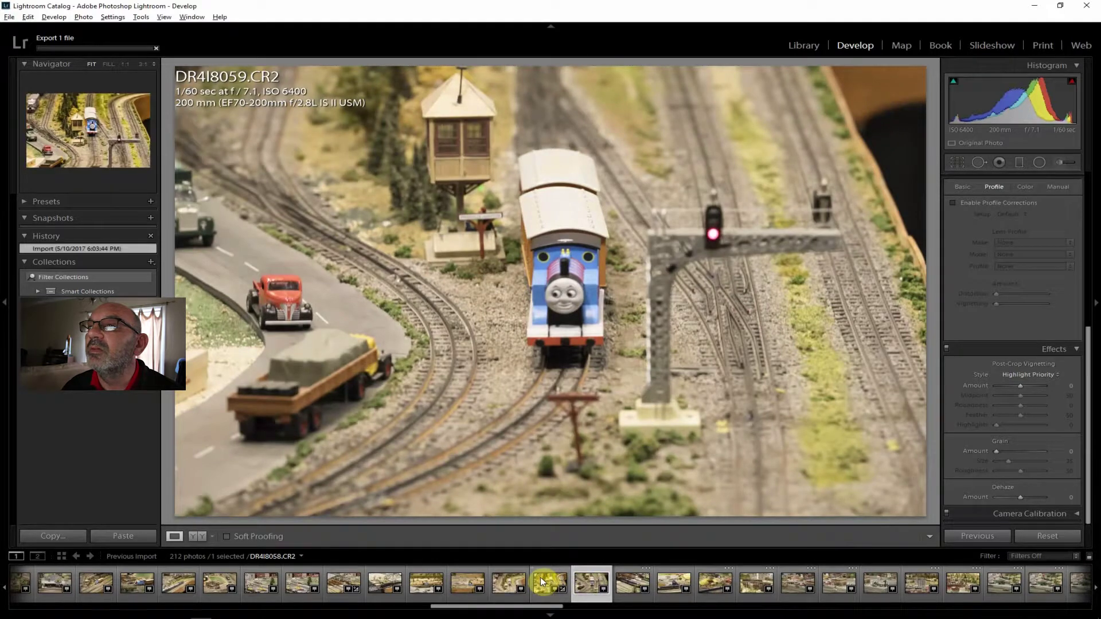
pyautogui.click(623, 585)
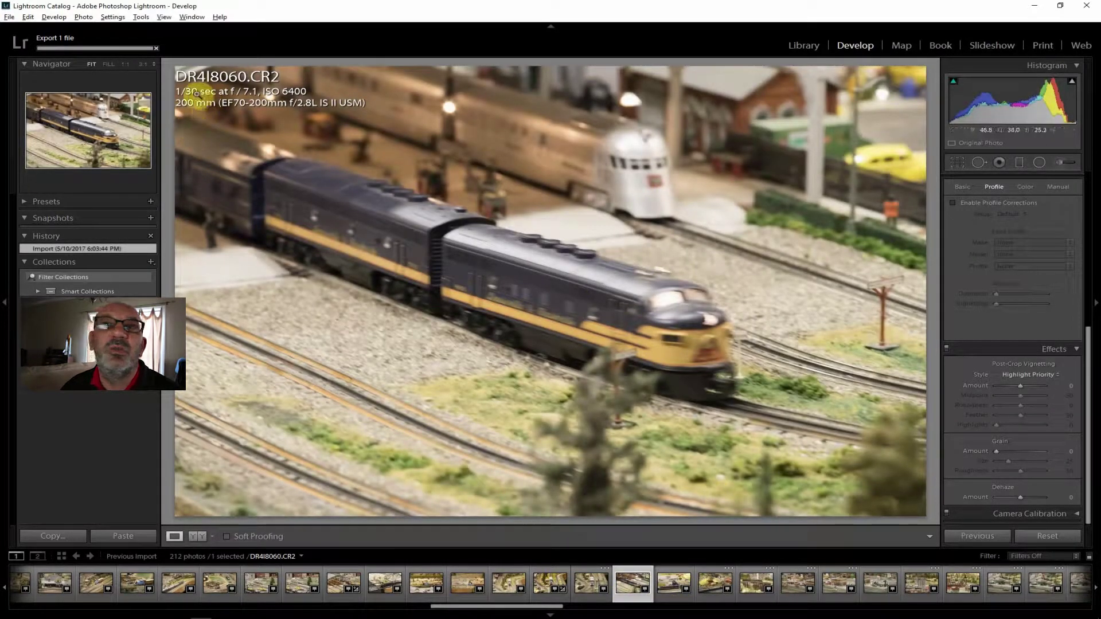
pyautogui.click(666, 590)
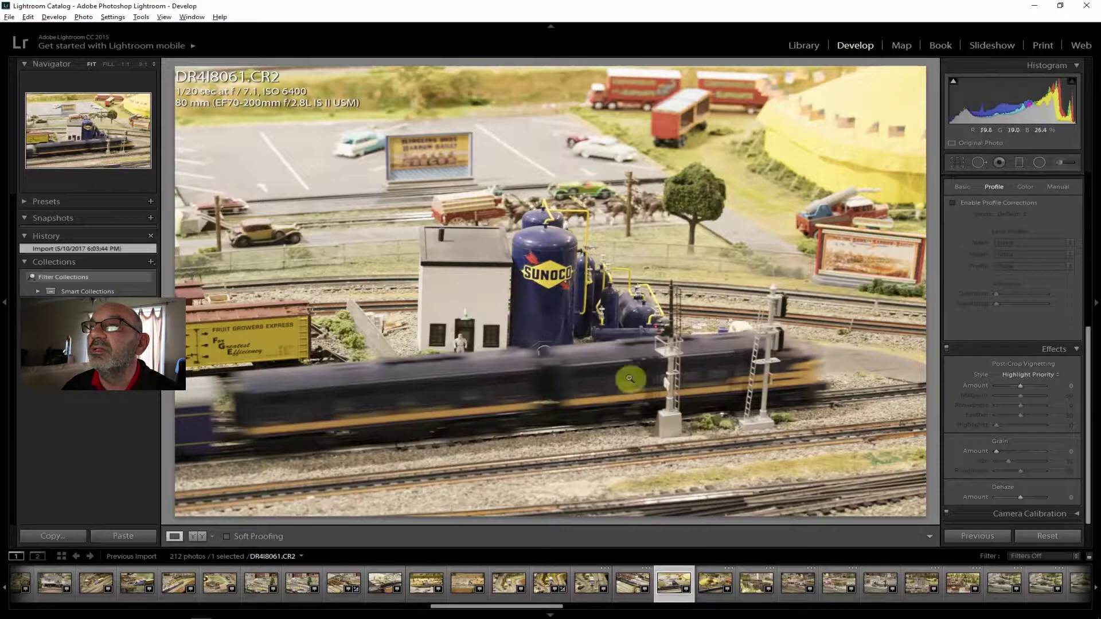
# - Open the circus photo DR4I8062.CR2, check its sign and tent details at full magnification, and enable lens profile corrections
pyautogui.click(714, 585)
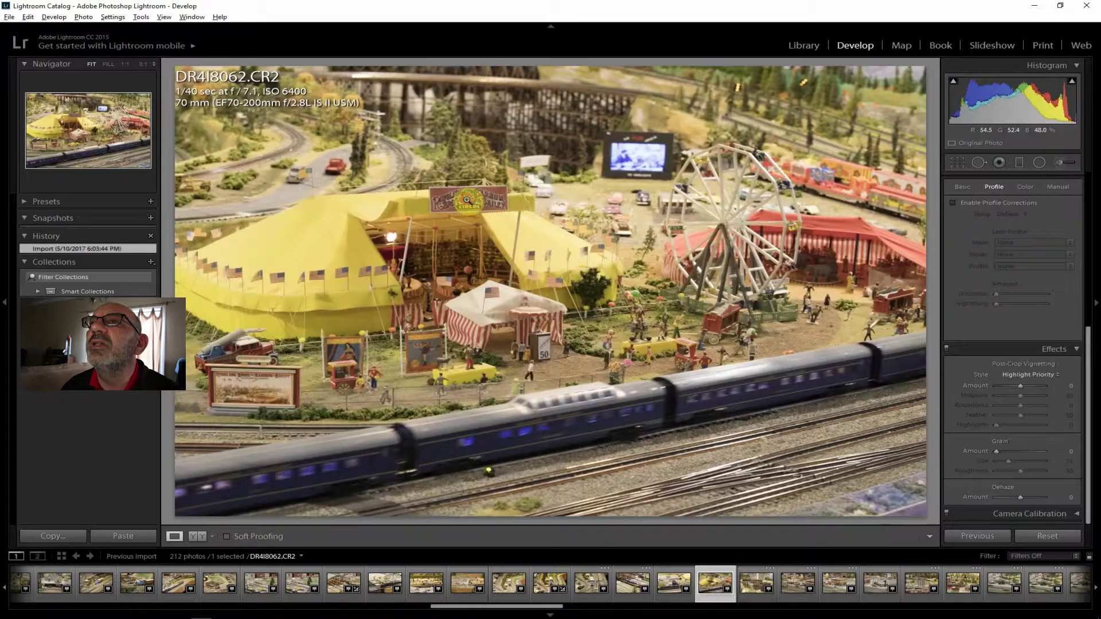
pyautogui.click(470, 207)
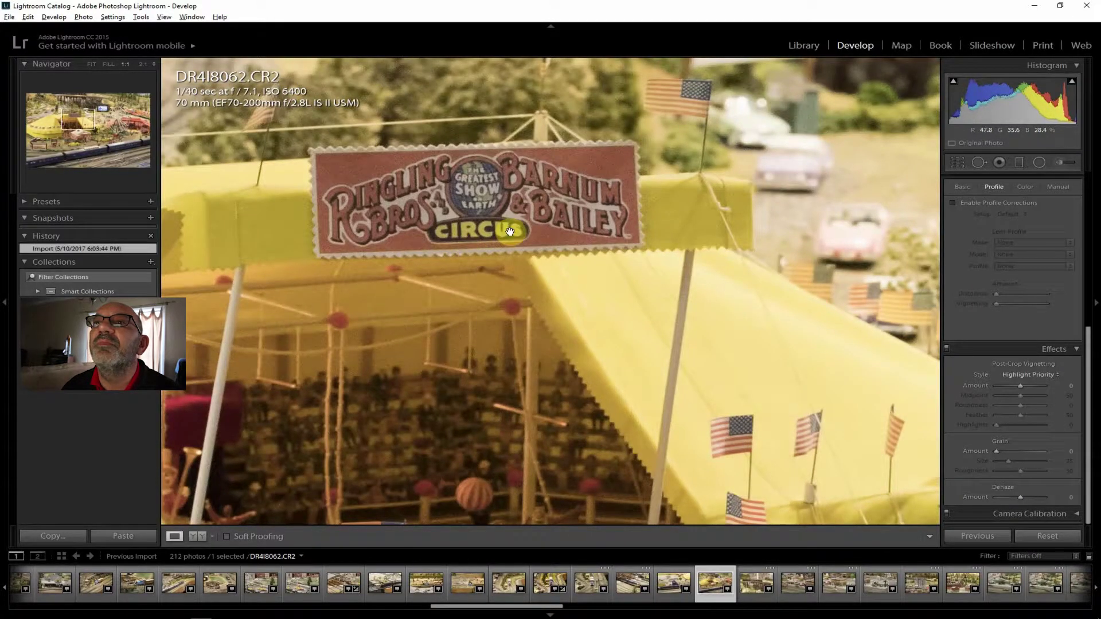
pyautogui.click(92, 64)
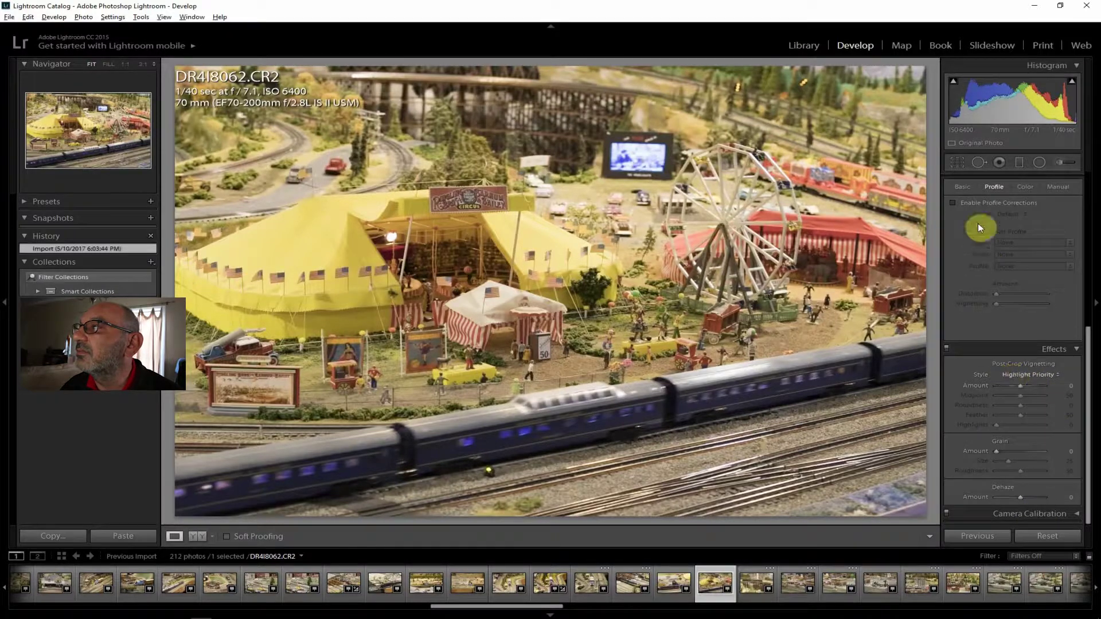
pyautogui.click(978, 204)
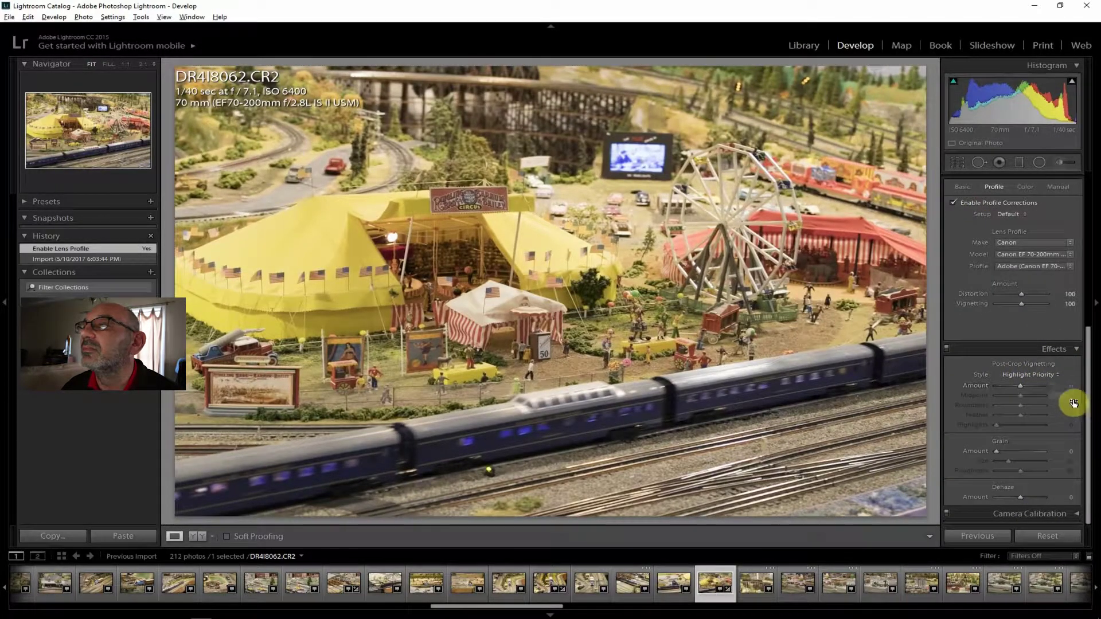
pyautogui.scroll(5, 1072, 286)
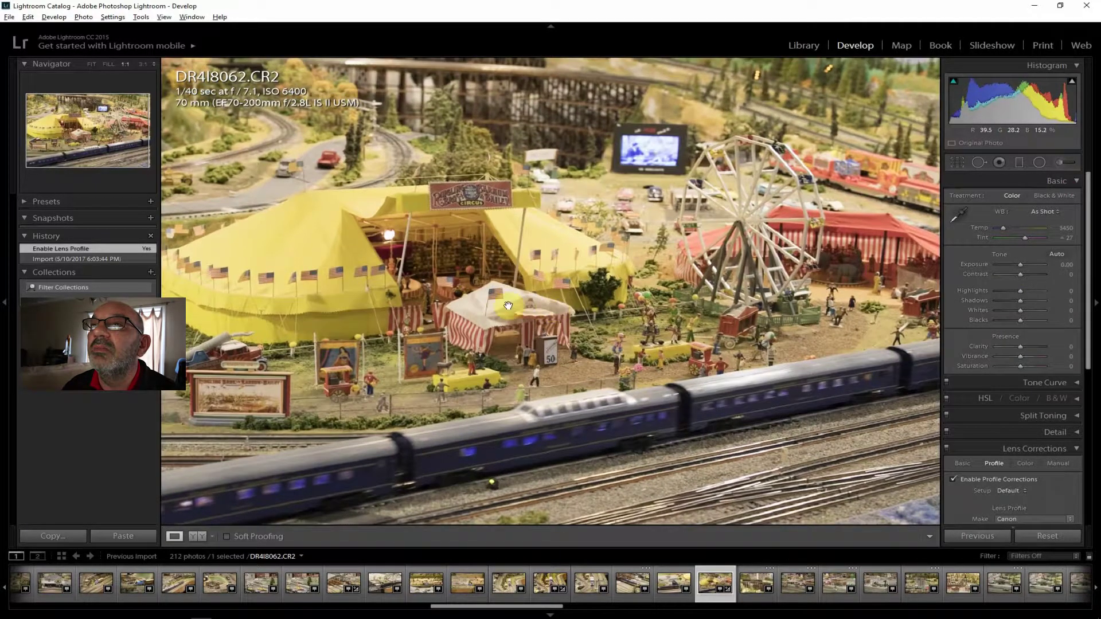
pyautogui.click(452, 304)
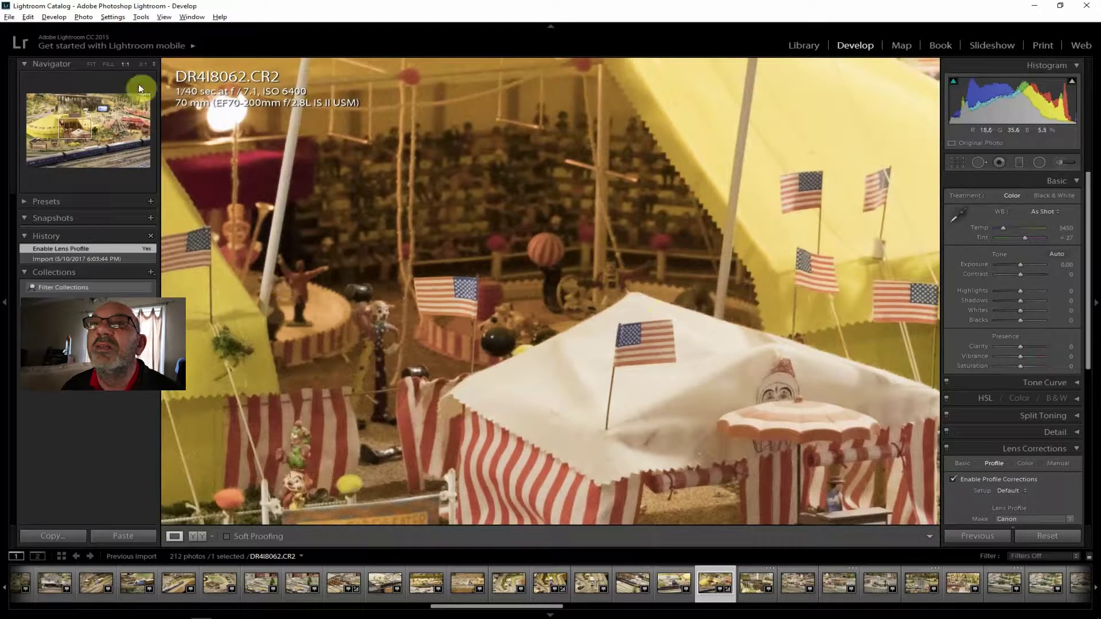
pyautogui.click(93, 64)
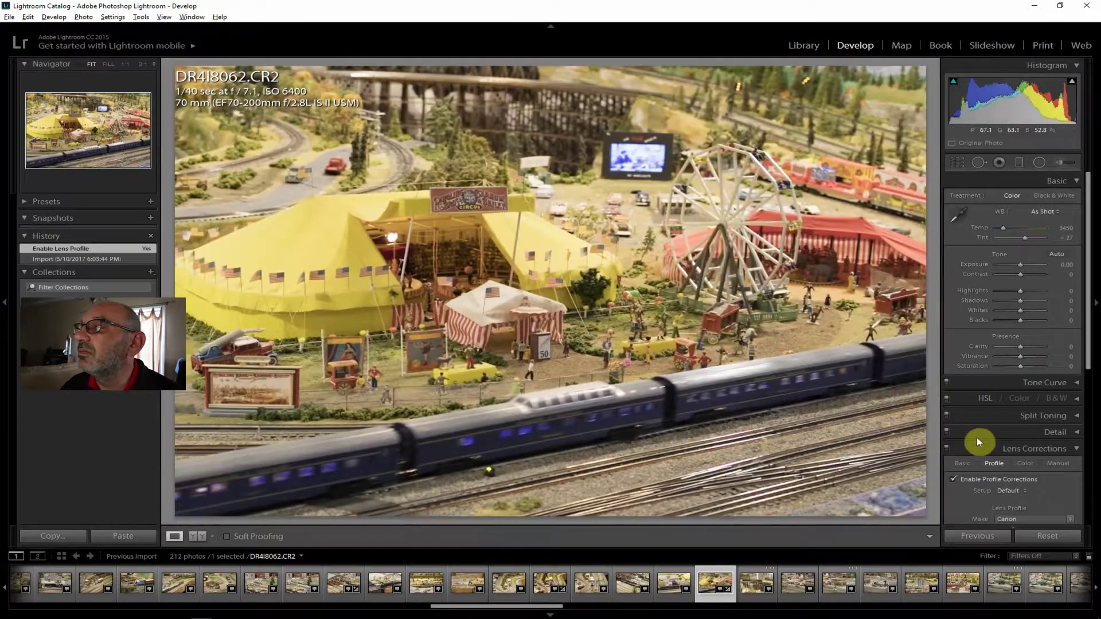
# - Set the circus photo's Contrast to +36 and Clarity to +40
pyautogui.moveTo(1019, 274); pyautogui.dragTo(1029, 276)
pyautogui.moveTo(1013, 345); pyautogui.dragTo(1027, 345)
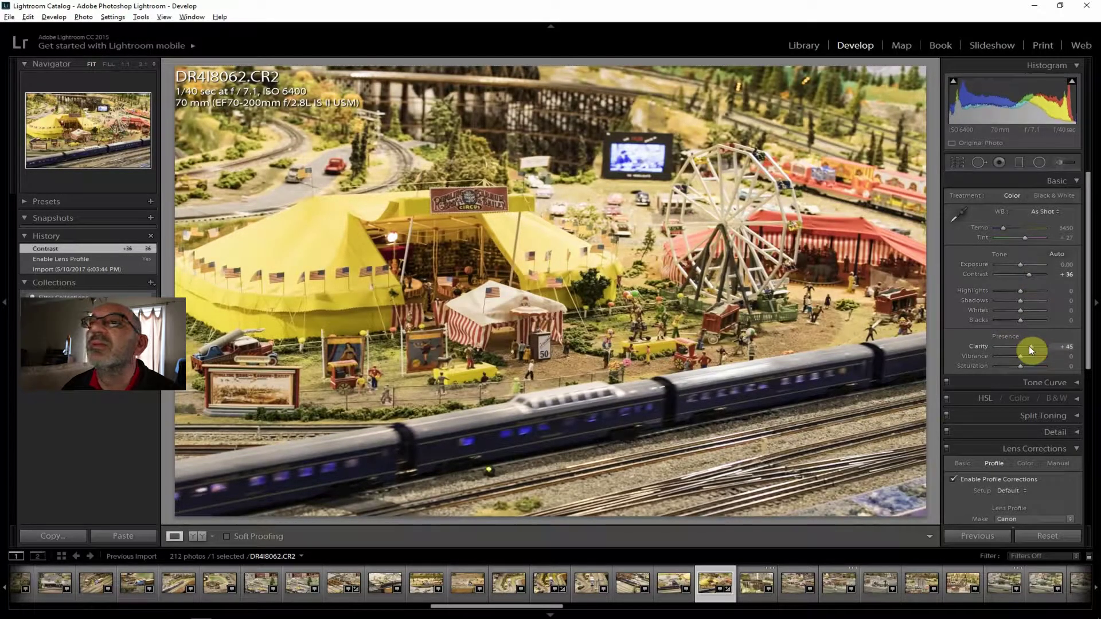
pyautogui.moveTo(1027, 345); pyautogui.dragTo(1027, 346)
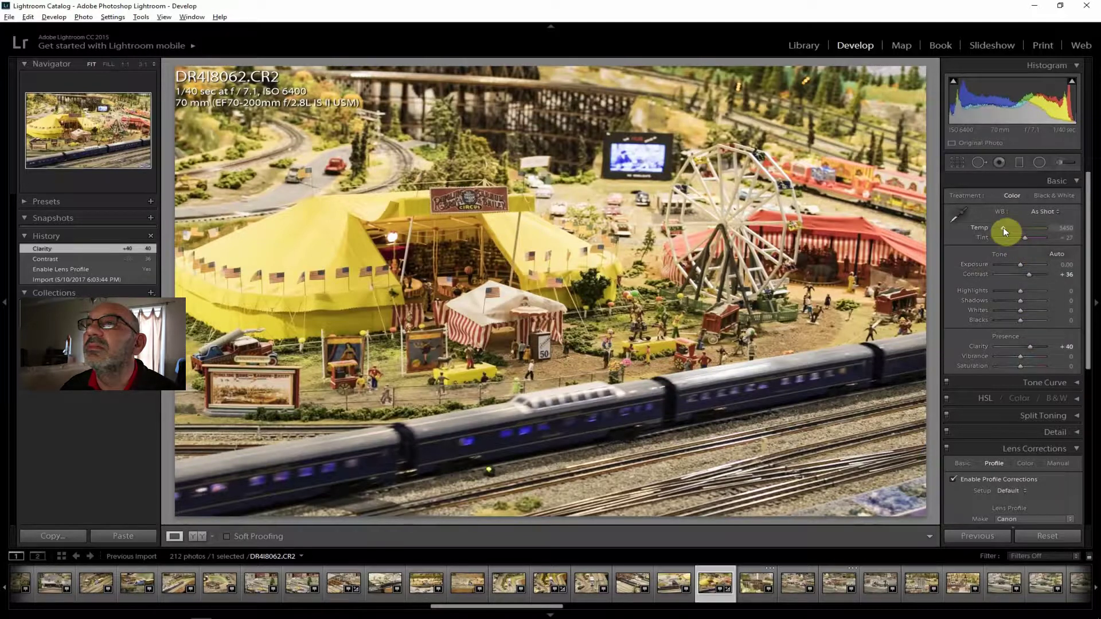
# - Set the circus photo's Temp to 3191, Vibrance to +24 and Saturation to +5, adjust Shadows, lower Highlights, and set Dehaze to +29
pyautogui.moveTo(1002, 228); pyautogui.dragTo(1002, 228)
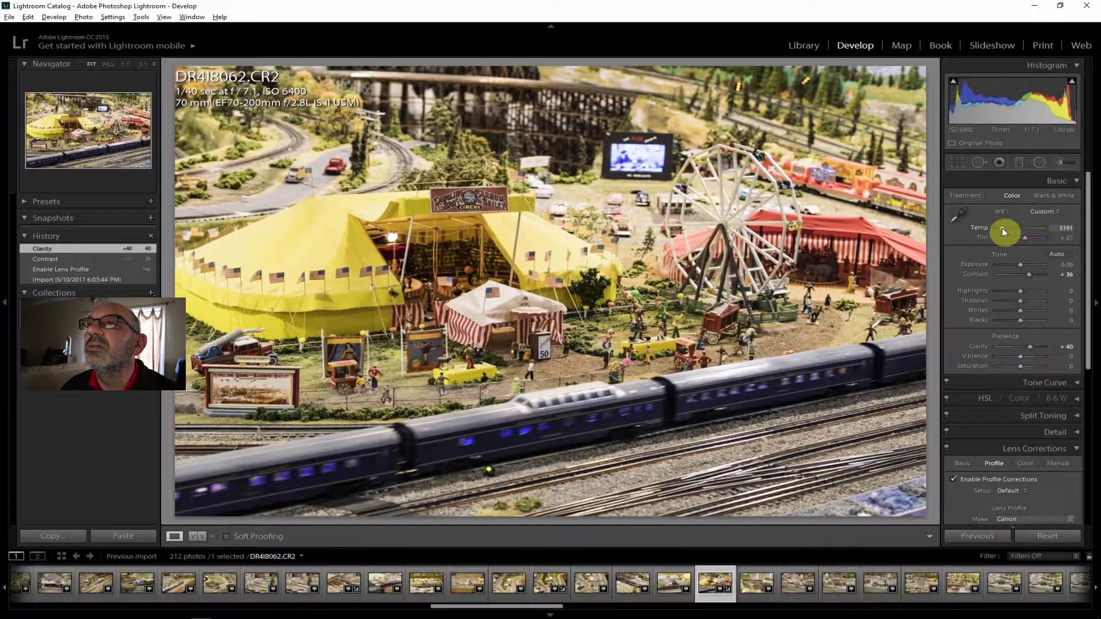
pyautogui.moveTo(1020, 353); pyautogui.dragTo(1019, 364)
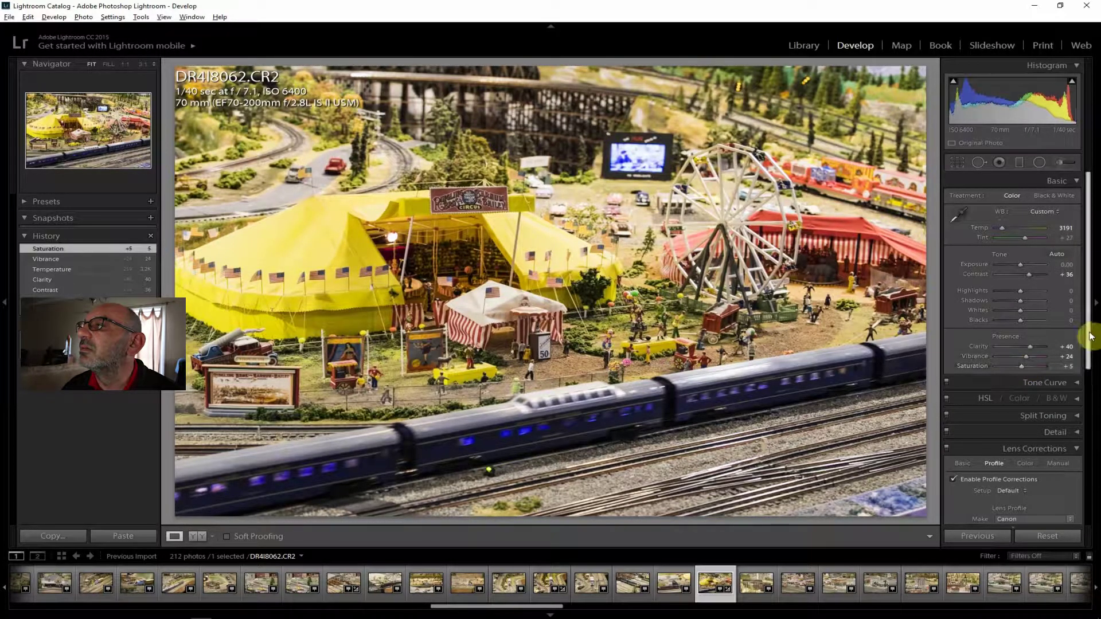
pyautogui.moveTo(1020, 301)
pyautogui.mouseDown()
pyautogui.moveTo(1029, 302)
pyautogui.moveTo(1009, 289)
pyautogui.mouseUp()
pyautogui.moveTo(1089, 300); pyautogui.dragTo(1089, 455)
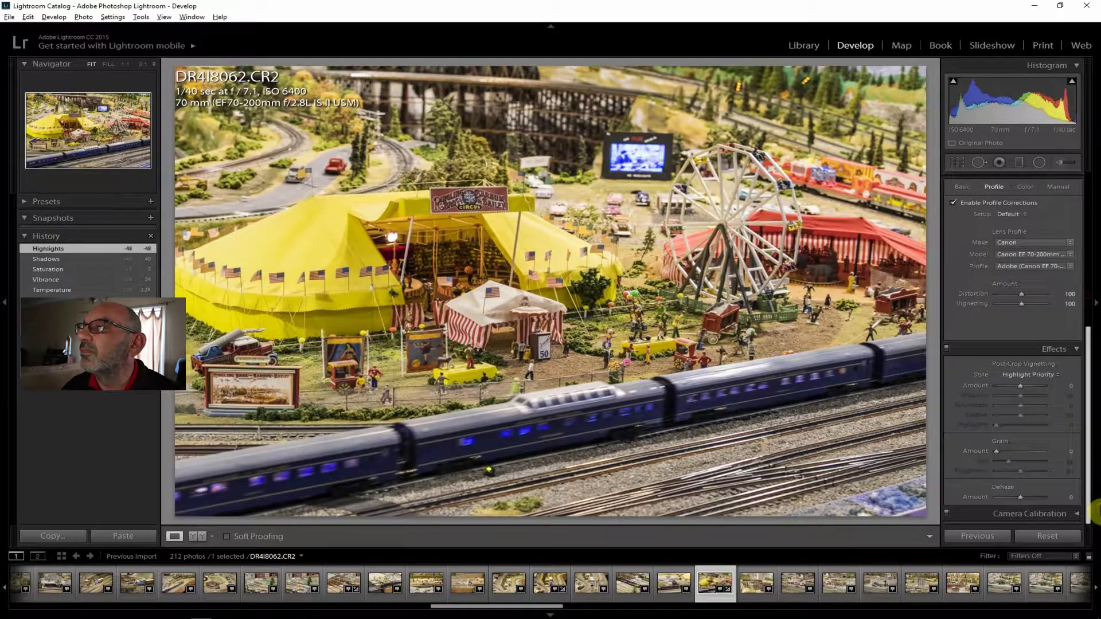
pyautogui.moveTo(1023, 496); pyautogui.dragTo(1025, 496)
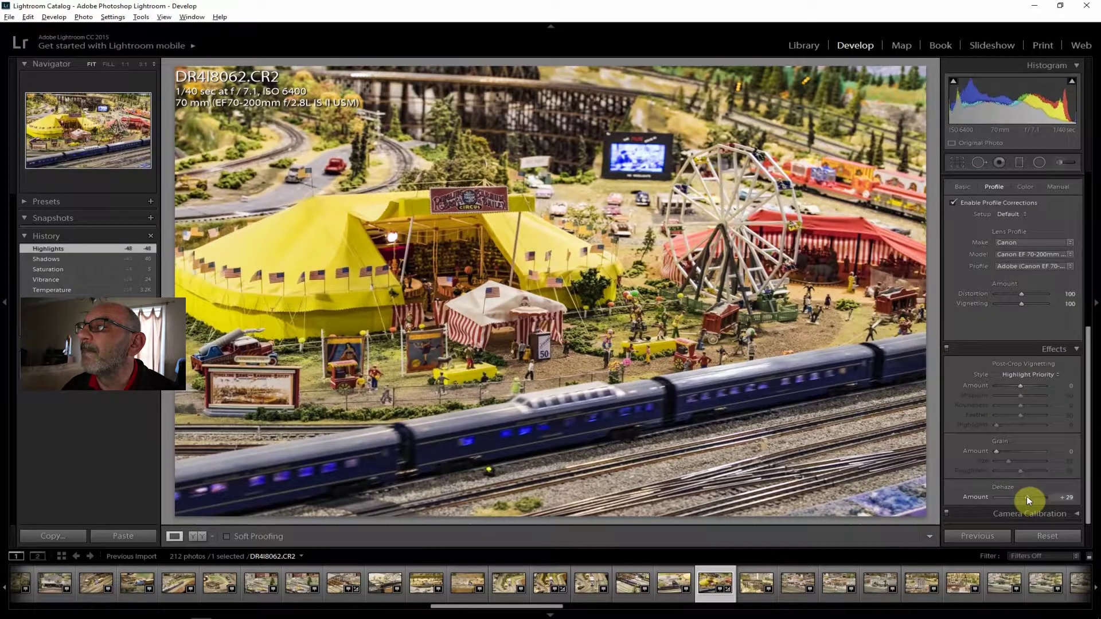
pyautogui.moveTo(1026, 496); pyautogui.dragTo(1026, 497)
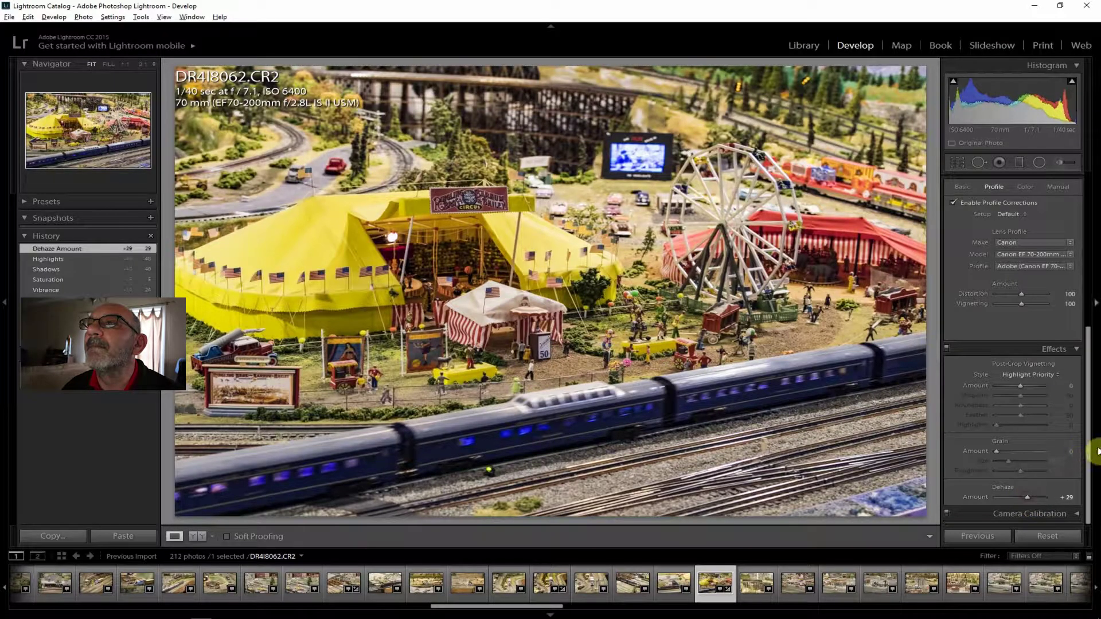
# - Export the circus photo to the J:\ToPost folder on the hard drive and move on to DR4I8063.CR2
pyautogui.click(10, 16)
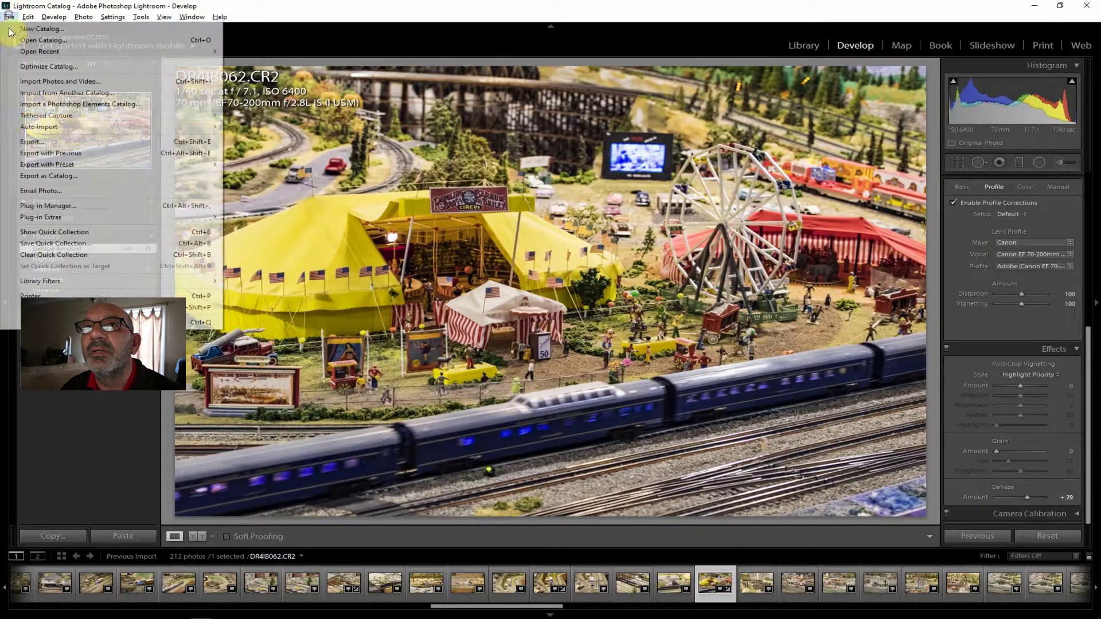
pyautogui.click(29, 141)
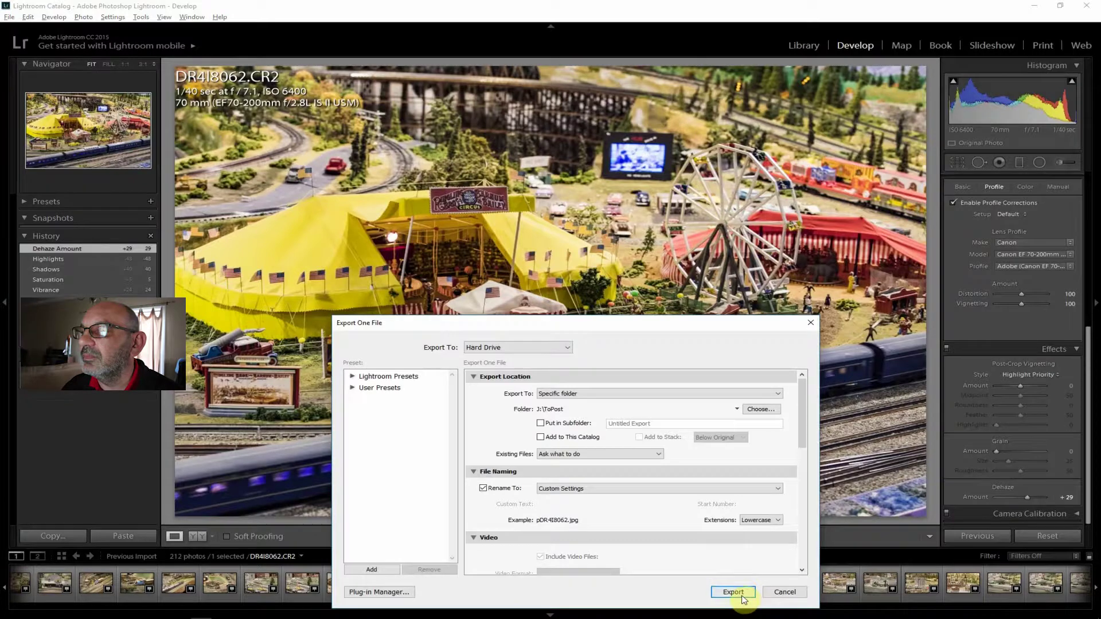
pyautogui.click(735, 591)
pyautogui.click(757, 584)
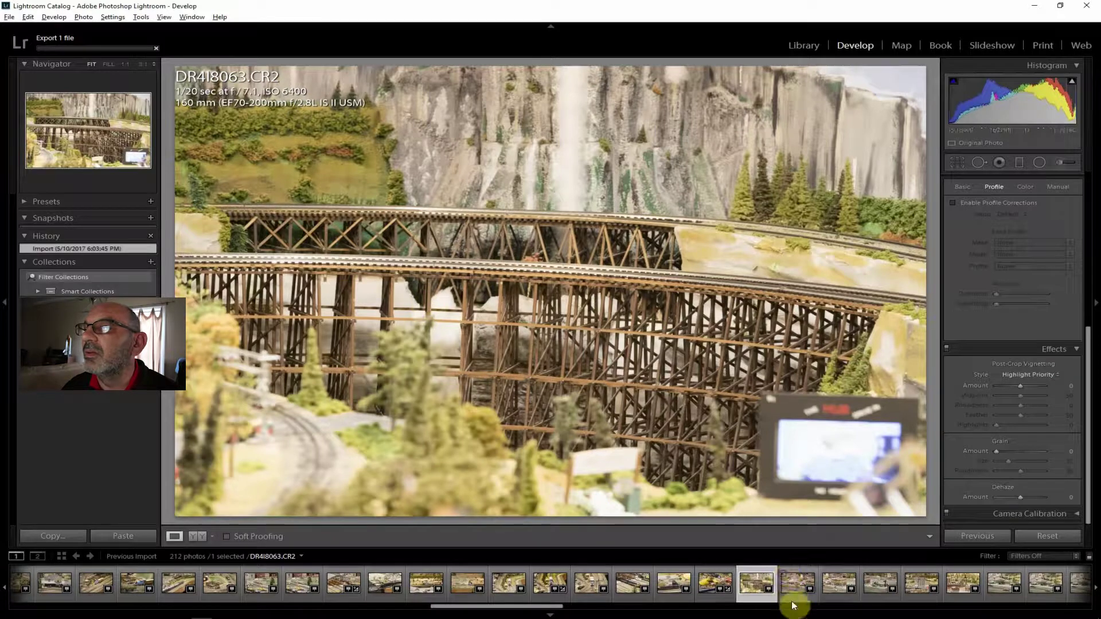
# - View the gas station photo DR4I8064.CR2, open the Car Town photo DR4I8065.CR2 and enable its lens profile corrections
pyautogui.click(794, 601)
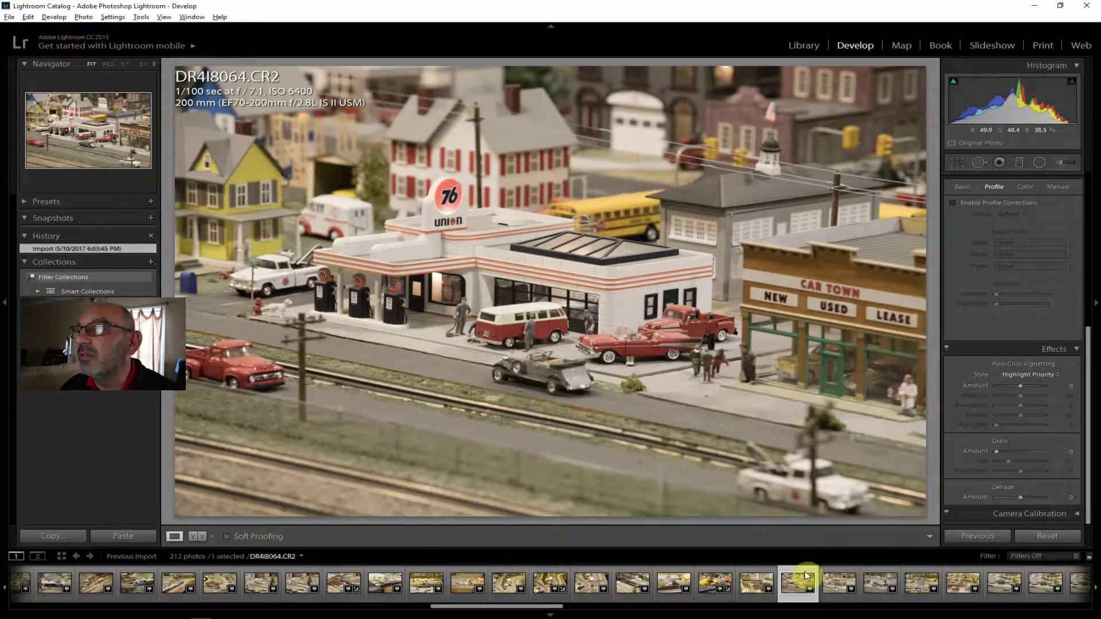
pyautogui.click(836, 583)
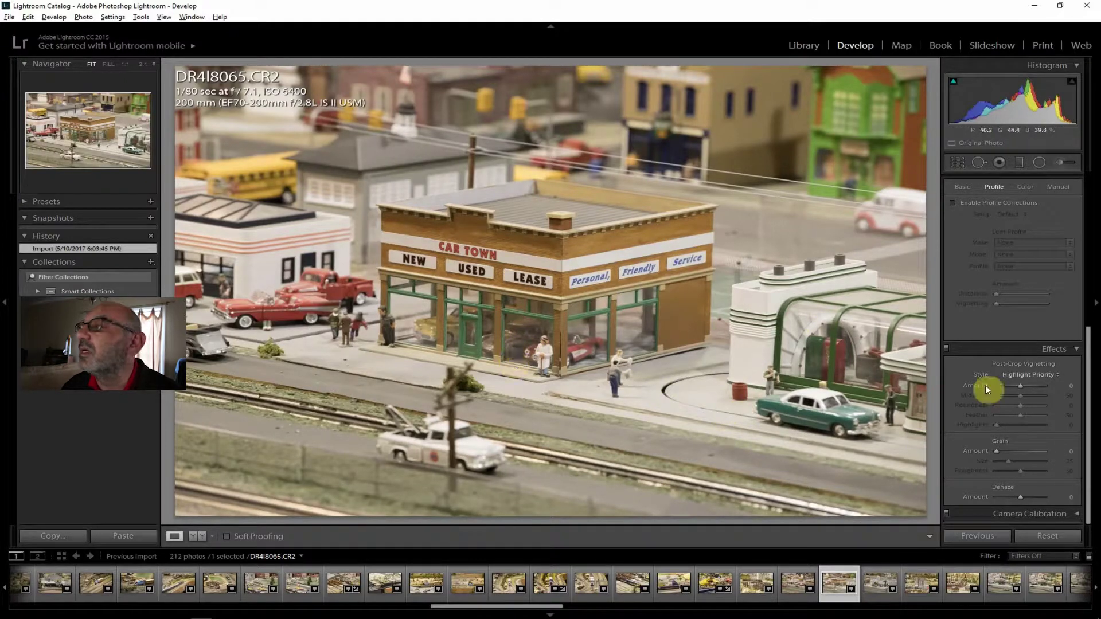
pyautogui.click(977, 202)
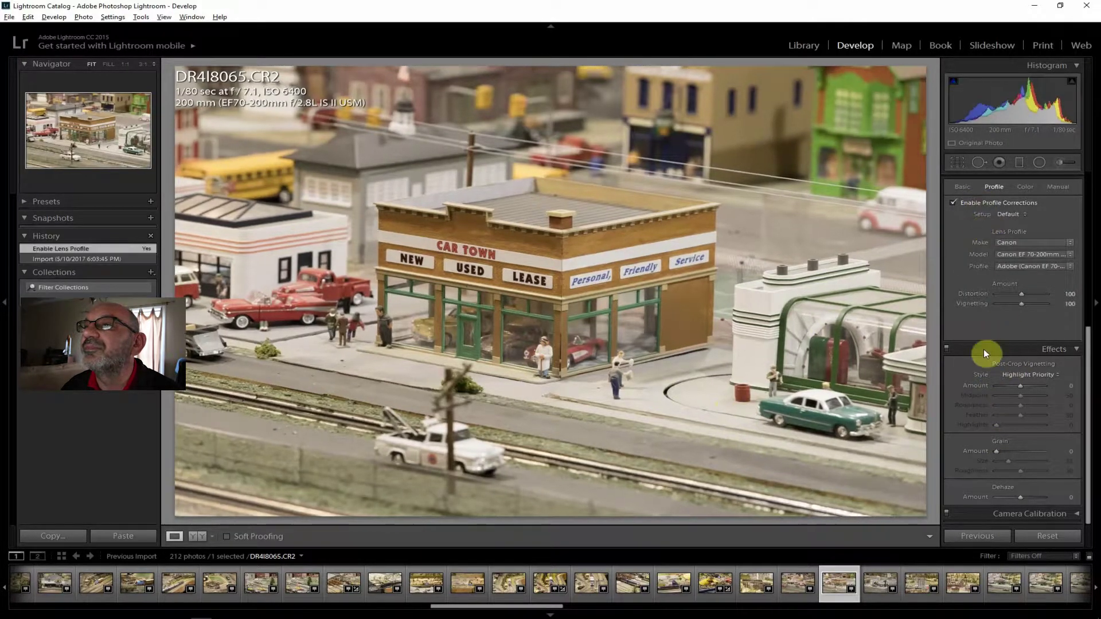
# - Set the Car Town photo's Contrast to +24, Highlights to -38, Shadows to +29, Clarity to +38, Vibrance to +14 and Saturation to +10
pyautogui.moveTo(1088, 418); pyautogui.dragTo(1074, 221)
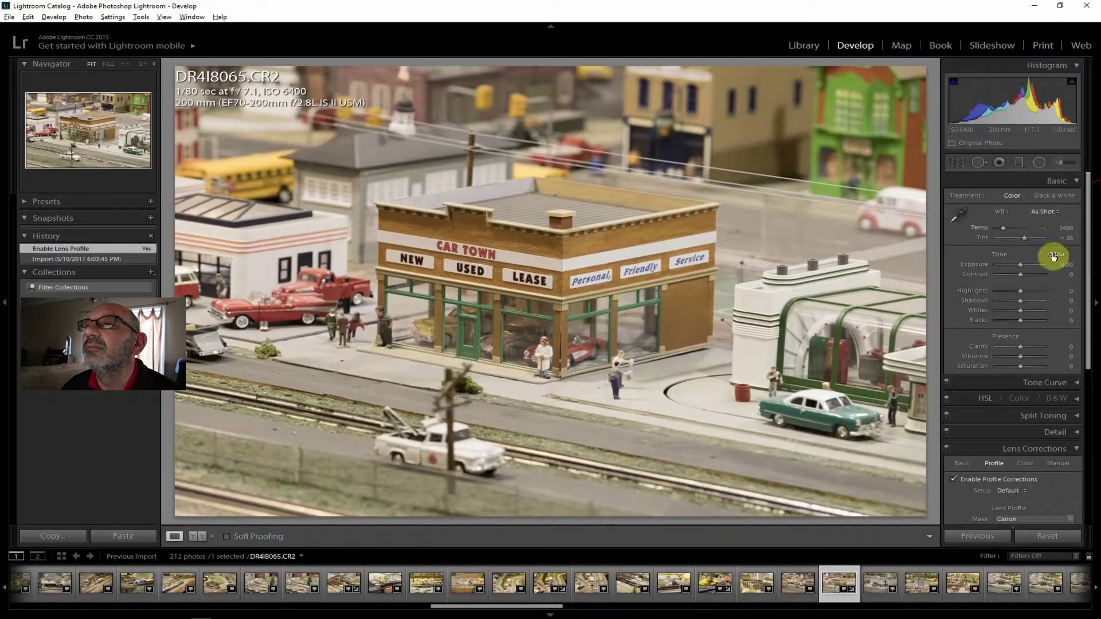
pyautogui.click(1024, 275)
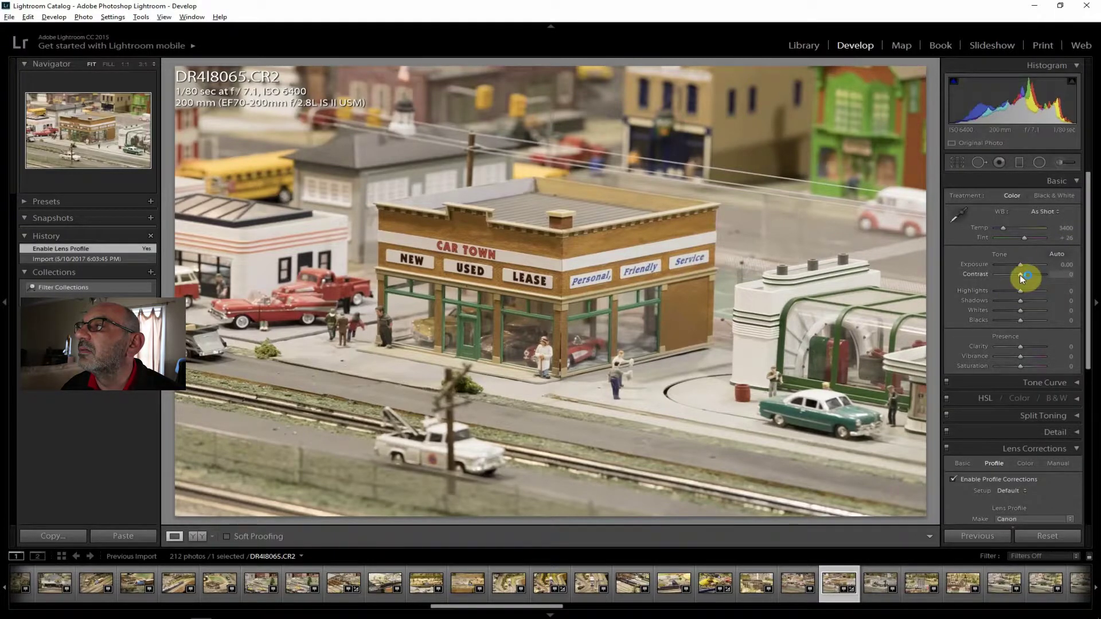
pyautogui.moveTo(1022, 275)
pyautogui.mouseDown()
pyautogui.moveTo(1026, 299)
pyautogui.moveTo(1008, 291)
pyautogui.mouseUp()
pyautogui.moveTo(1020, 346); pyautogui.dragTo(1022, 366)
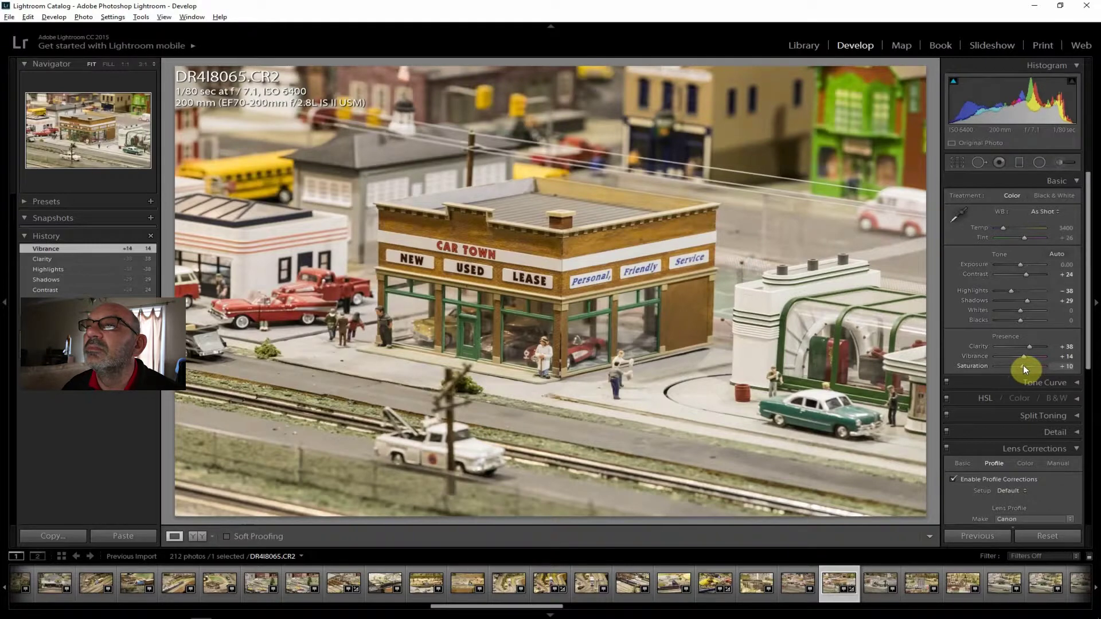
pyautogui.moveTo(1022, 366); pyautogui.dragTo(1022, 366)
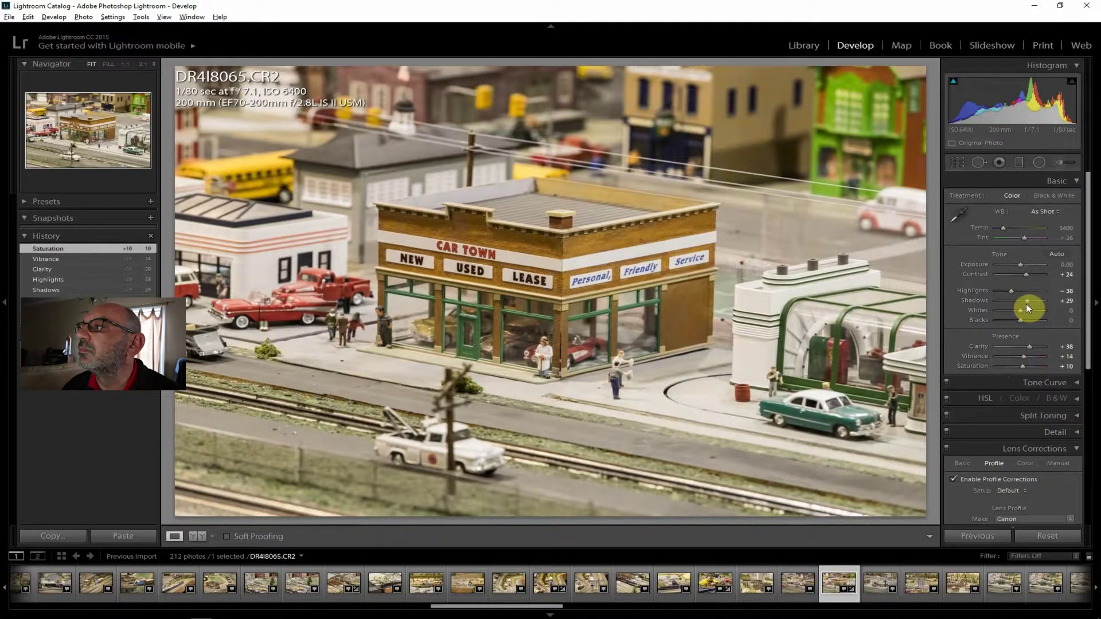
# - Lower the Car Town photo's Highlights further and set its Dehaze amount to +17
pyautogui.moveTo(1011, 294); pyautogui.dragTo(1008, 291)
pyautogui.moveTo(1088, 300); pyautogui.dragTo(1088, 436)
pyautogui.moveTo(1020, 497); pyautogui.dragTo(1024, 498)
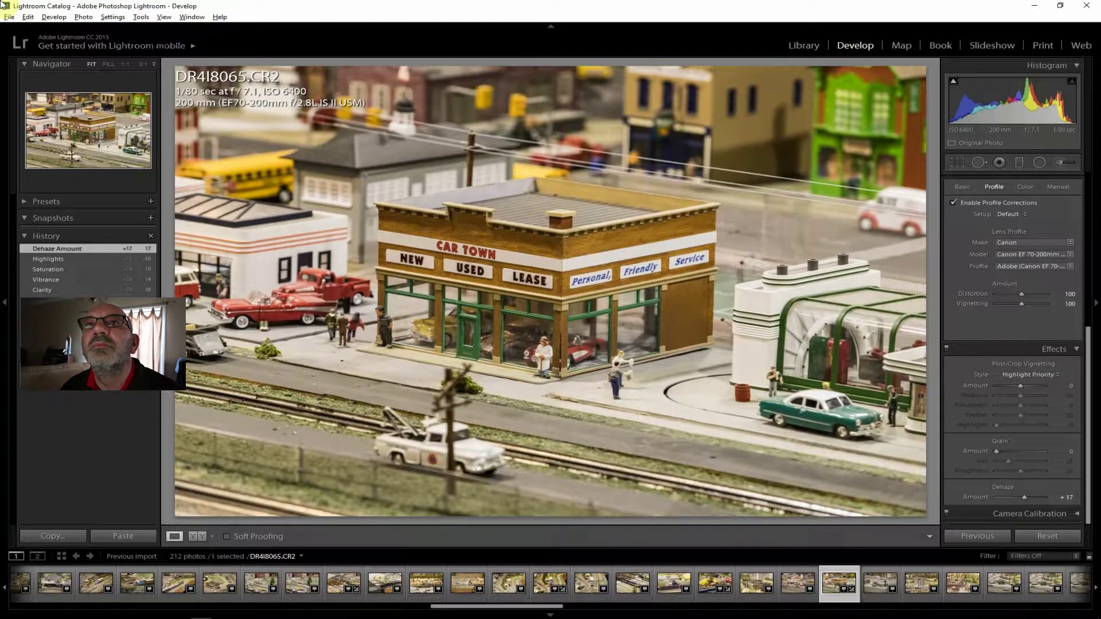
# - Export the Car Town photo DR4I8065.CR2 with the existing export settings
pyautogui.click(9, 17)
pyautogui.click(58, 145)
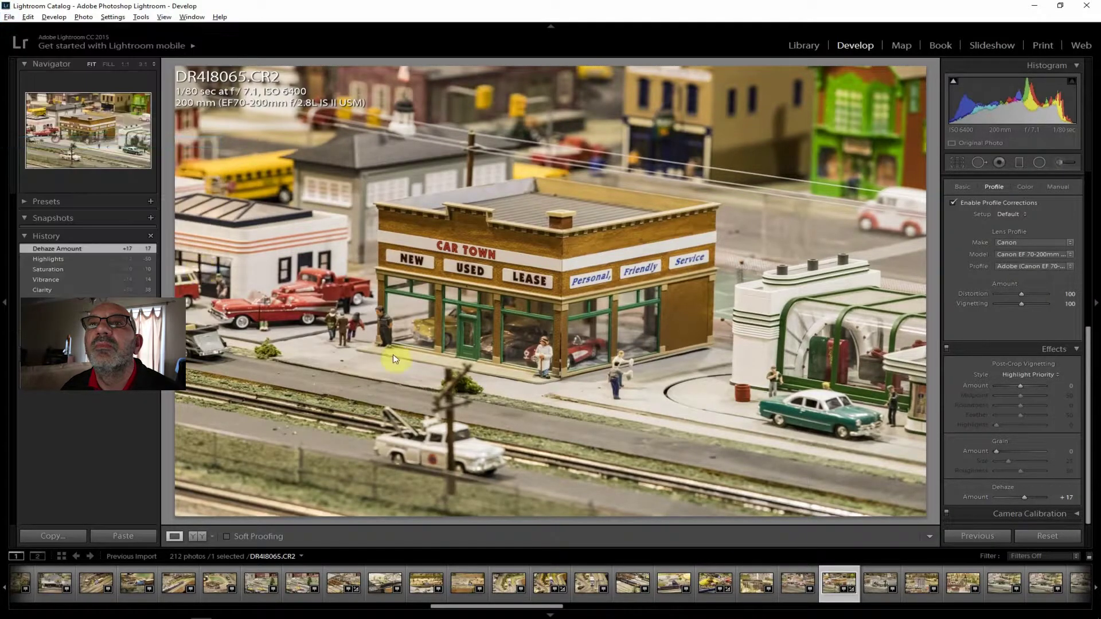
pyautogui.click(734, 593)
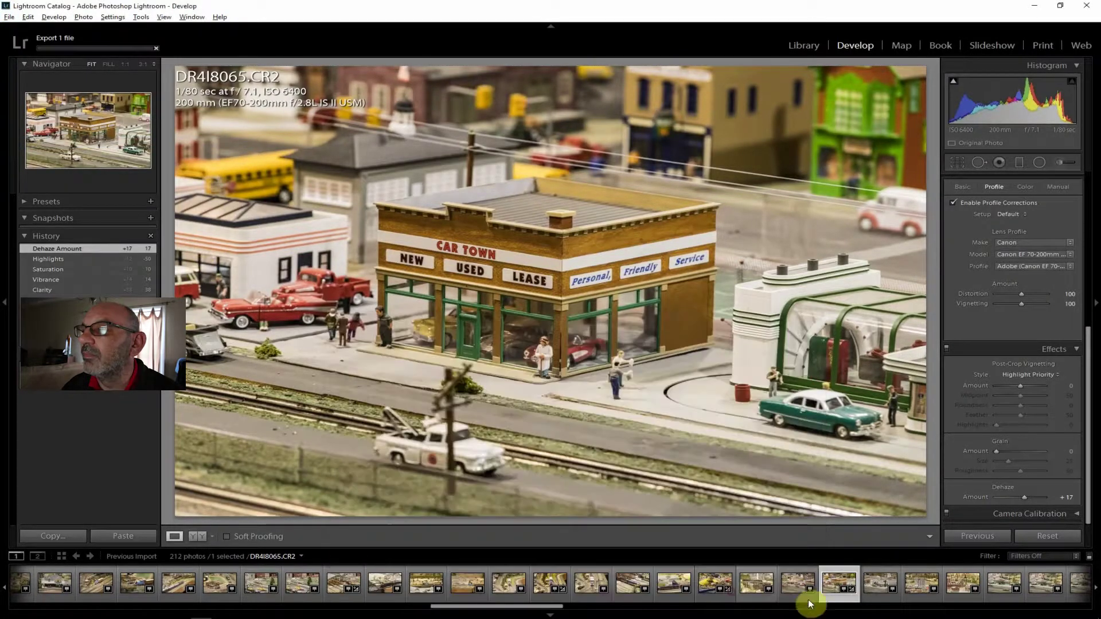
# - Review DR4I8066.CR2 and DR4I8067.CR2, open the crane scene photo DR4I8068.CR2 and enable its lens profile corrections
pyautogui.click(876, 585)
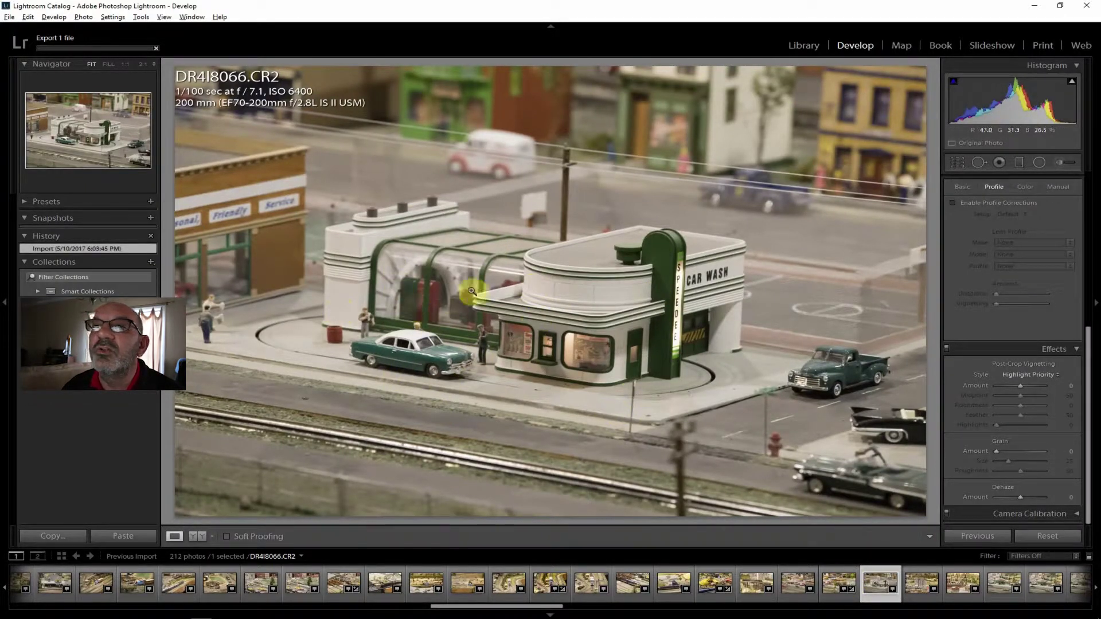
pyautogui.click(916, 581)
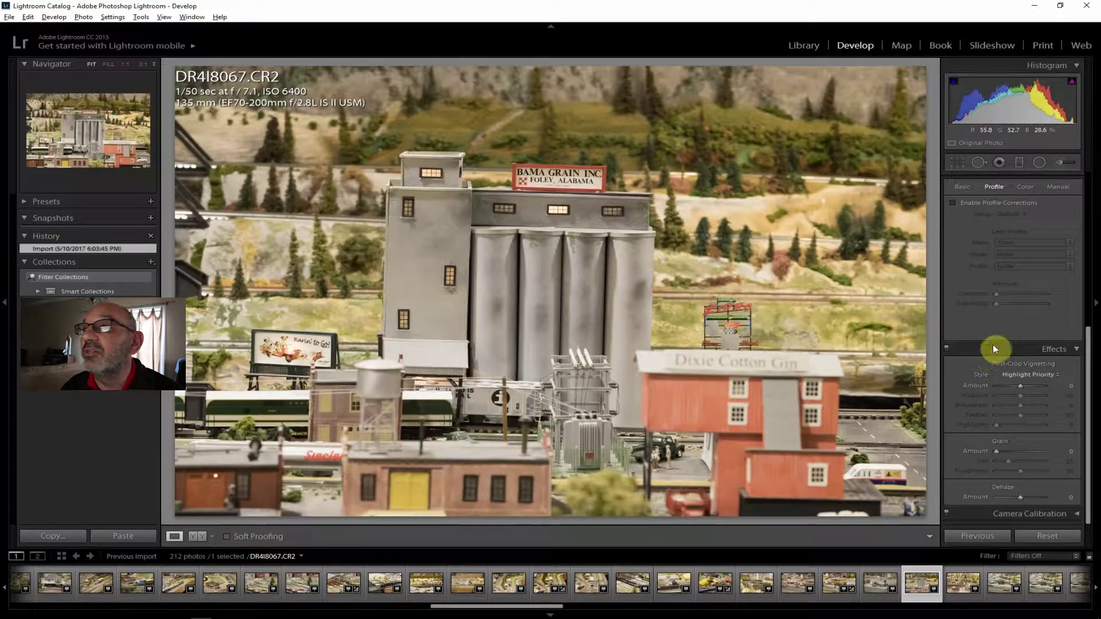
pyautogui.click(961, 579)
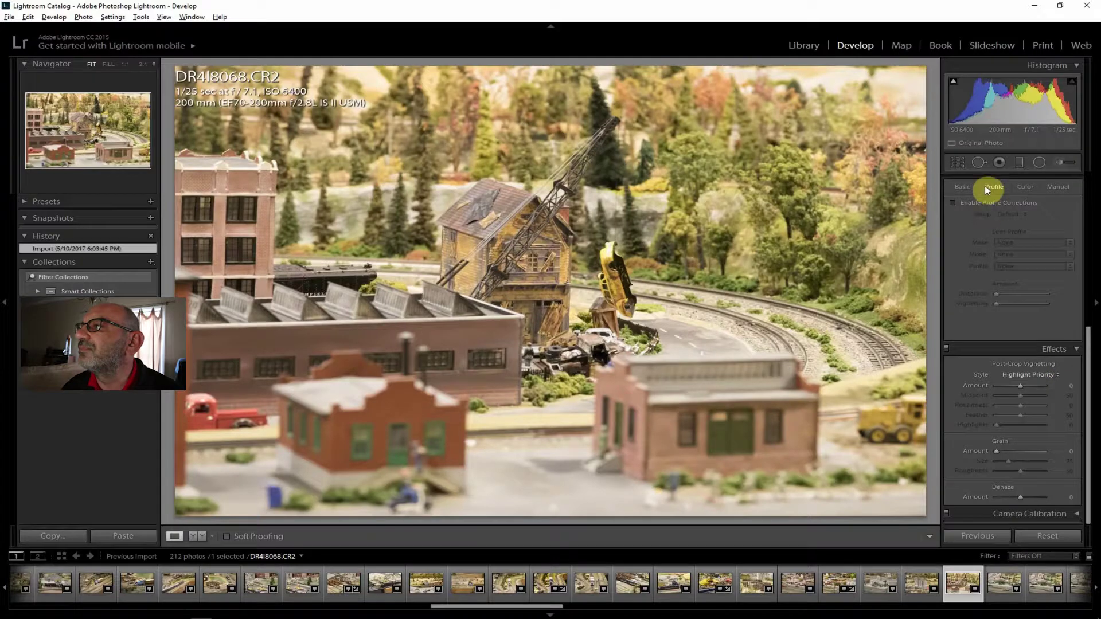
pyautogui.click(985, 205)
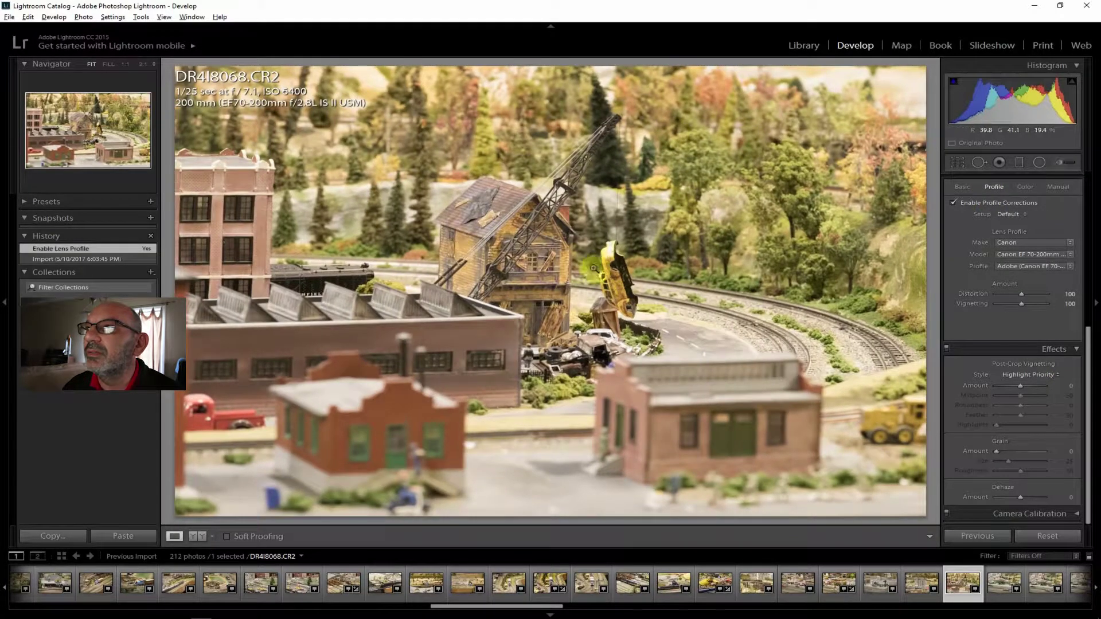
# - Set the crane photo's Clarity to +26, Contrast to +24, Shadows to +40, Highlights to -55, Vibrance to +10 and Saturation to +5
pyautogui.moveTo(1089, 437); pyautogui.dragTo(1040, 285)
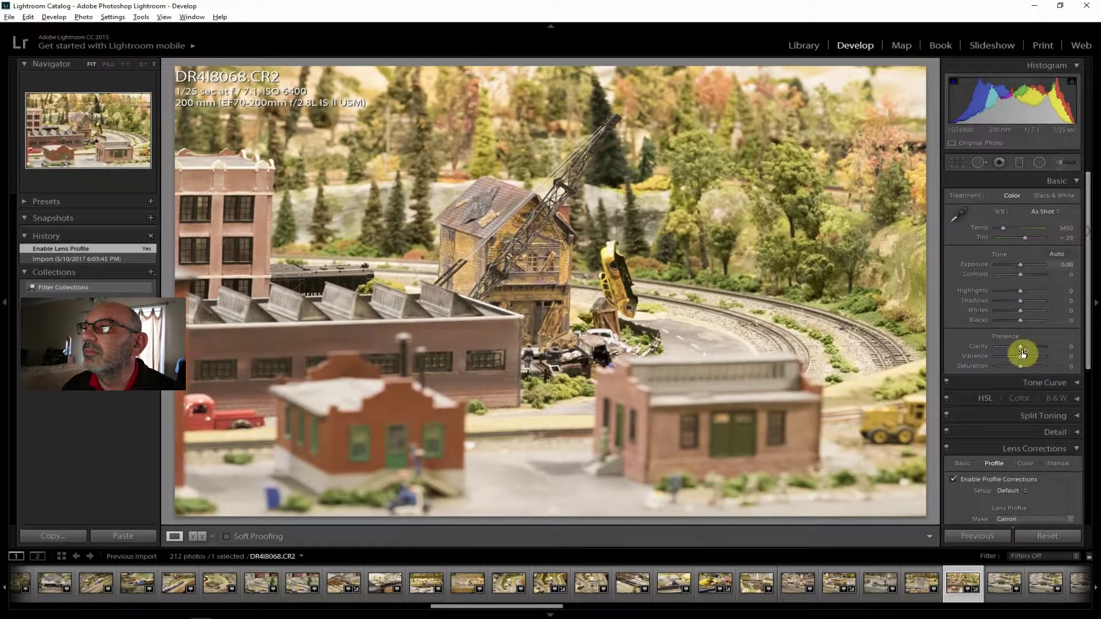
pyautogui.moveTo(1019, 347); pyautogui.dragTo(1026, 347)
pyautogui.moveTo(1024, 275)
pyautogui.mouseDown()
pyautogui.moveTo(1022, 303)
pyautogui.moveTo(1031, 304)
pyautogui.moveTo(1008, 290)
pyautogui.mouseUp()
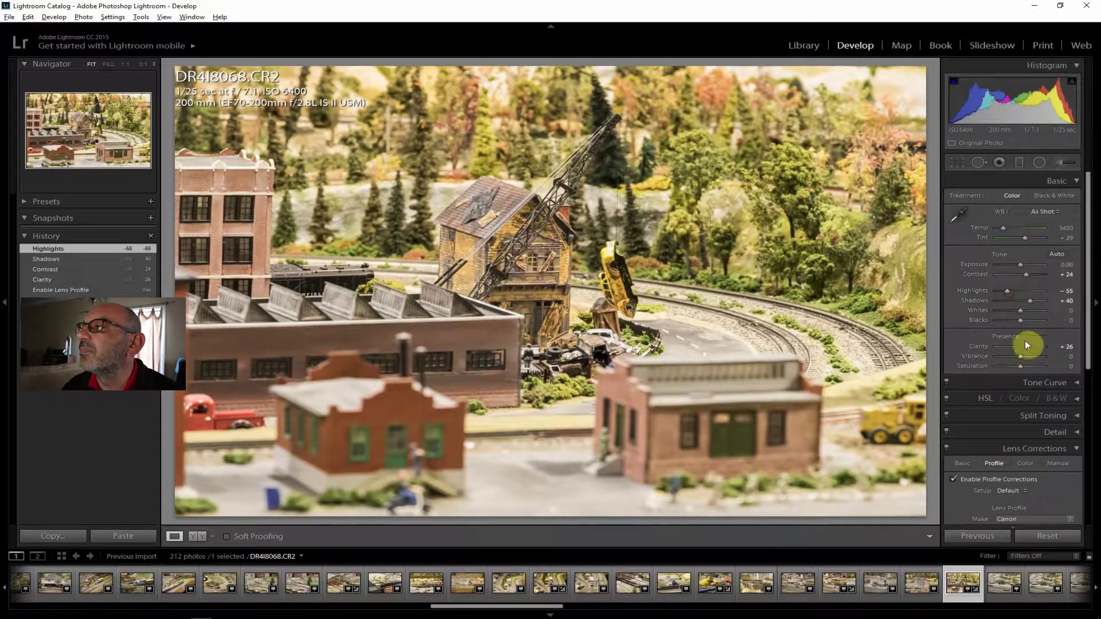
pyautogui.moveTo(1017, 354); pyautogui.dragTo(1020, 363)
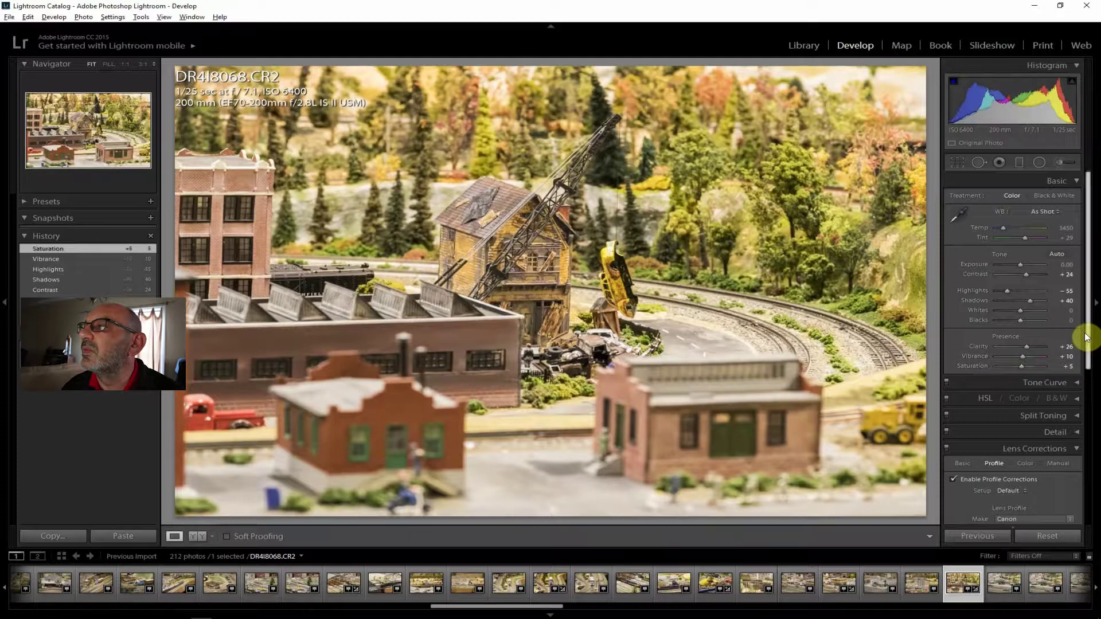
# - Set the crane photo's Dehaze amount to +31
pyautogui.scroll(-1, 1087, 441)
pyautogui.scroll(-5, 1087, 442)
pyautogui.moveTo(1020, 498); pyautogui.dragTo(1028, 497)
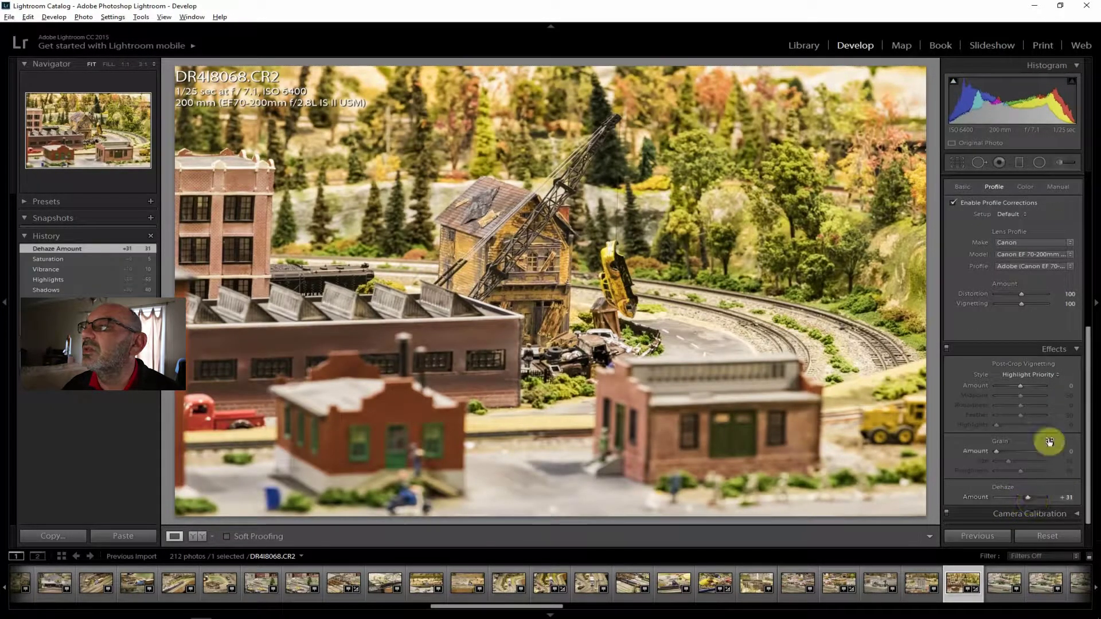
# - Export the crane photo DR4I8068.CR2 to the J:\ToPost folder on the hard drive
pyautogui.click(7, 17)
pyautogui.click(28, 140)
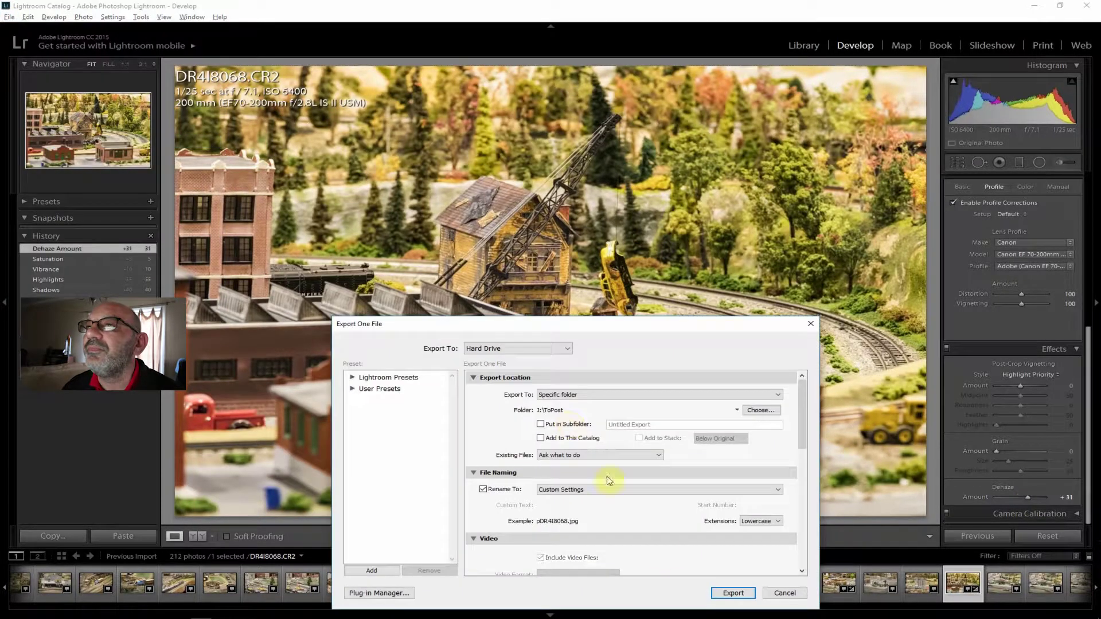
pyautogui.click(732, 592)
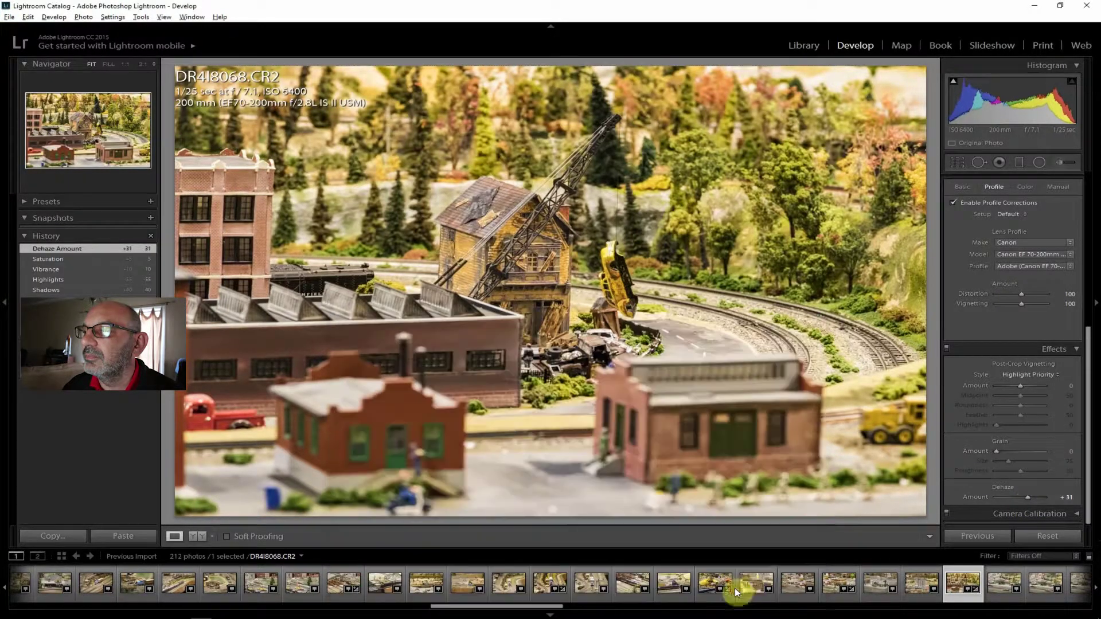
# - Compare the drive-in photos from DR4I8069.CR2 to DR4I8074.CR2, choose DR4I8072.CR2 and enable its lens profile corrections
pyautogui.click(992, 583)
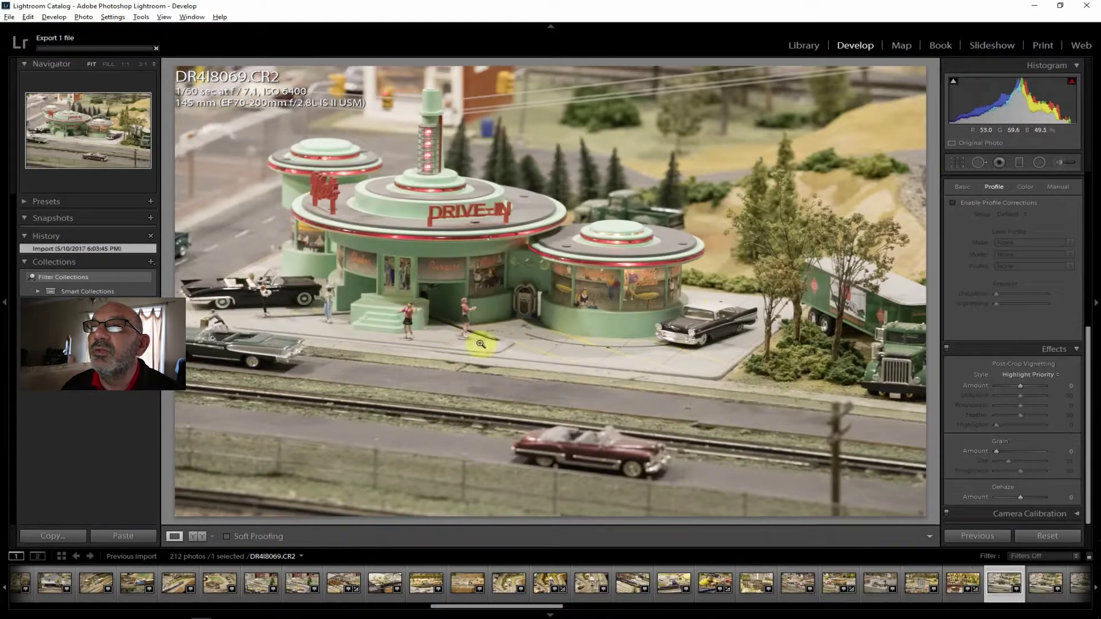
pyautogui.click(1040, 584)
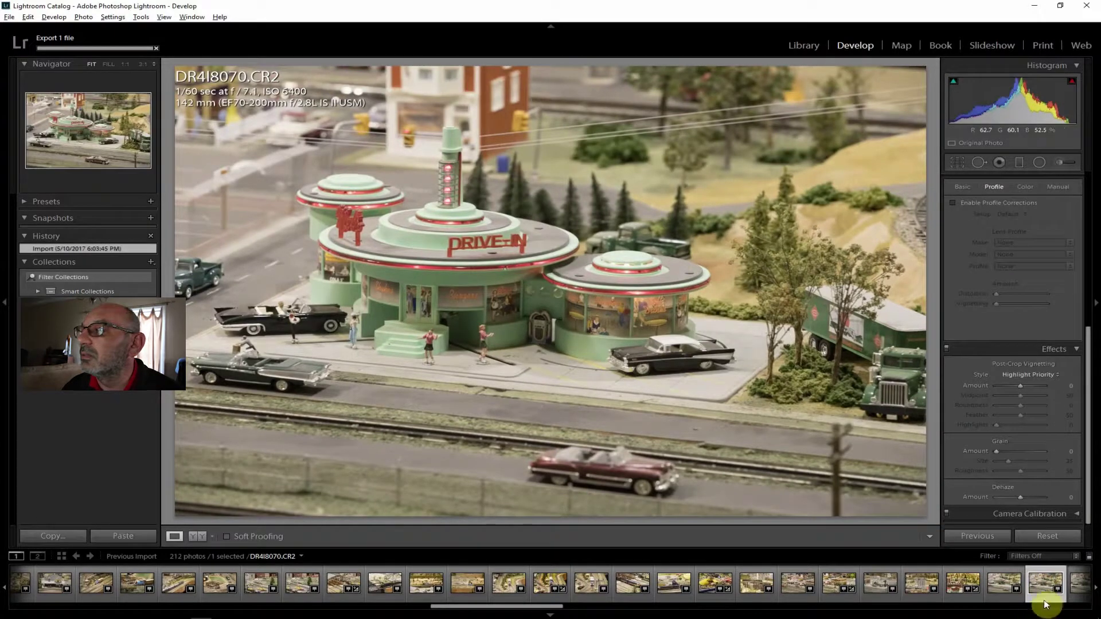
pyautogui.moveTo(545, 607); pyautogui.dragTo(581, 608)
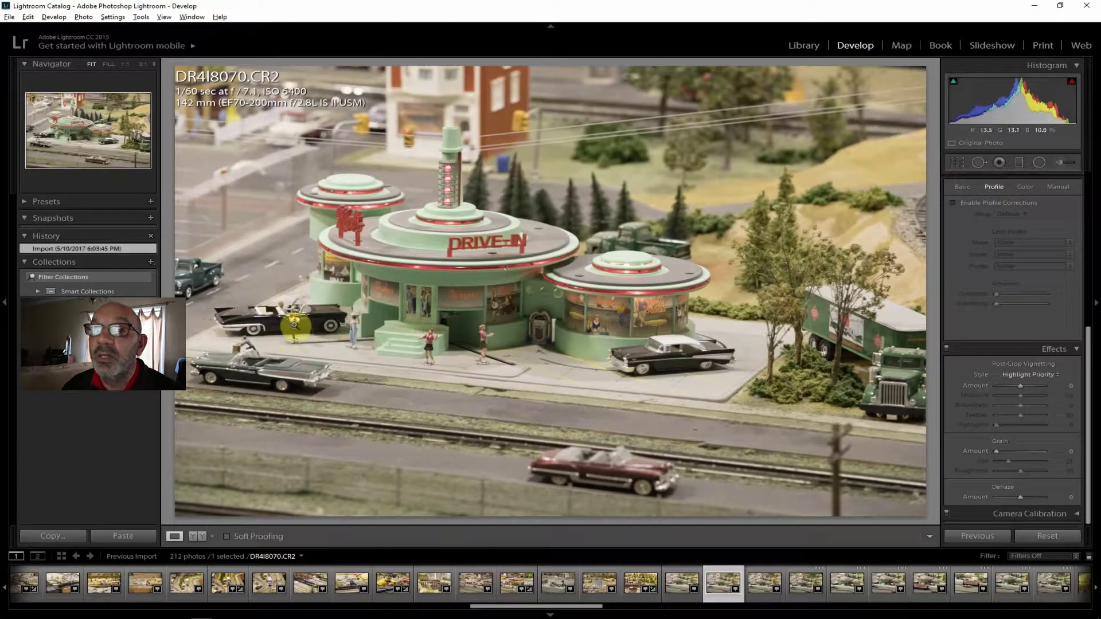
pyautogui.click(768, 583)
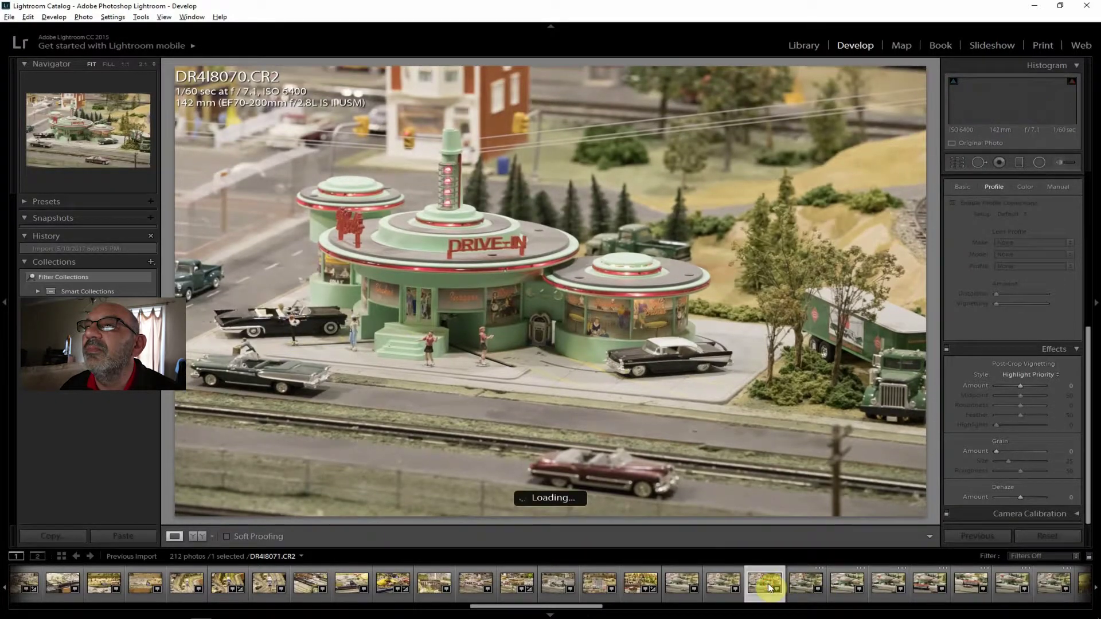
pyautogui.click(845, 583)
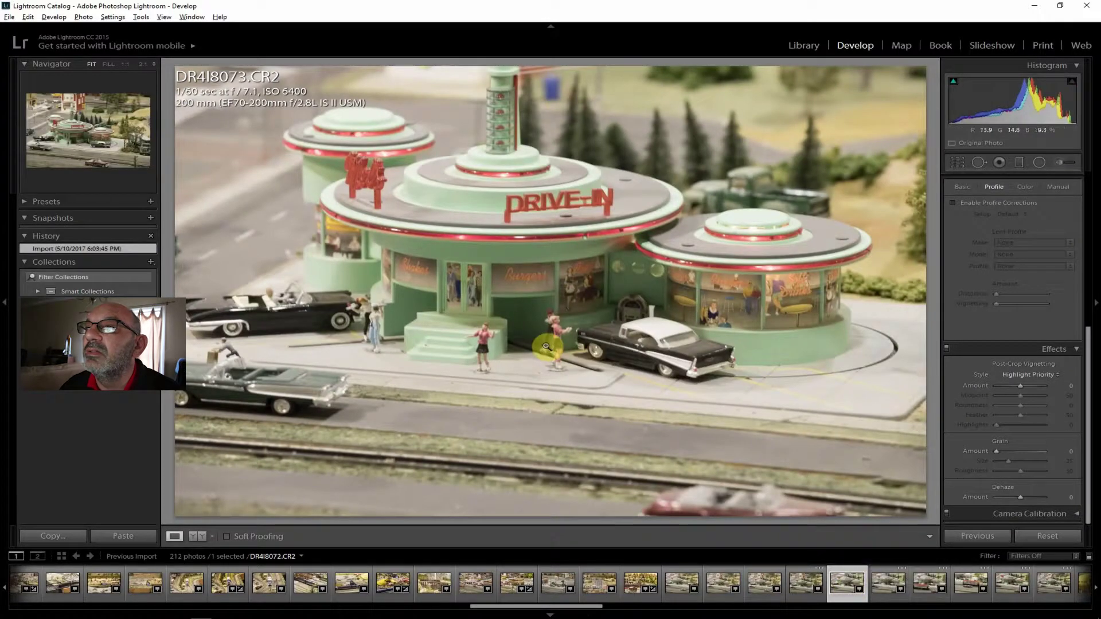
pyautogui.click(880, 586)
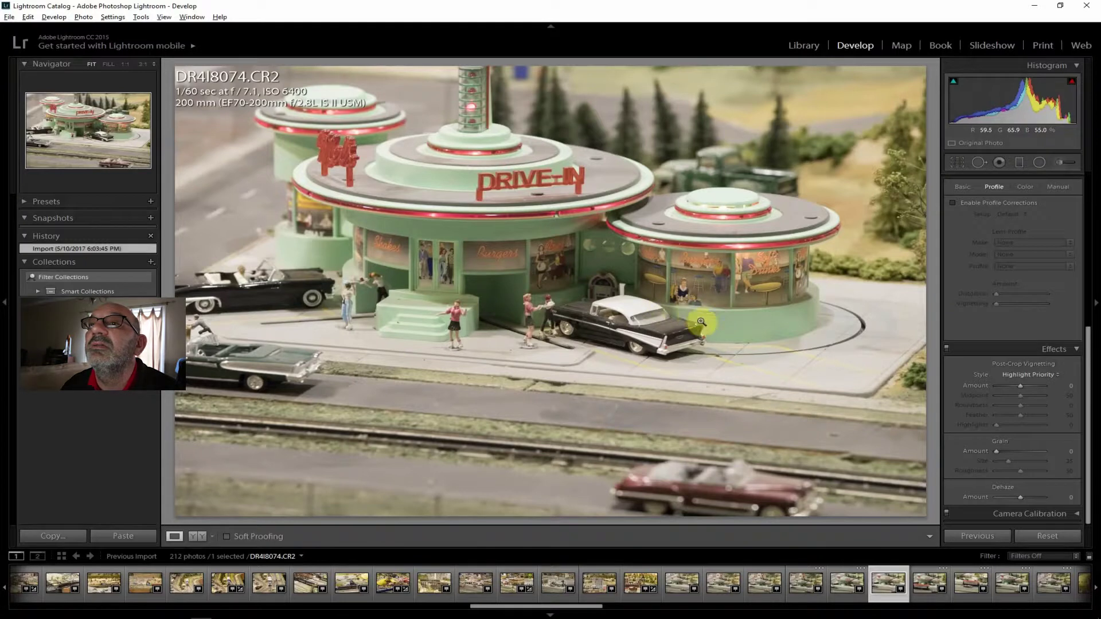
pyautogui.click(845, 584)
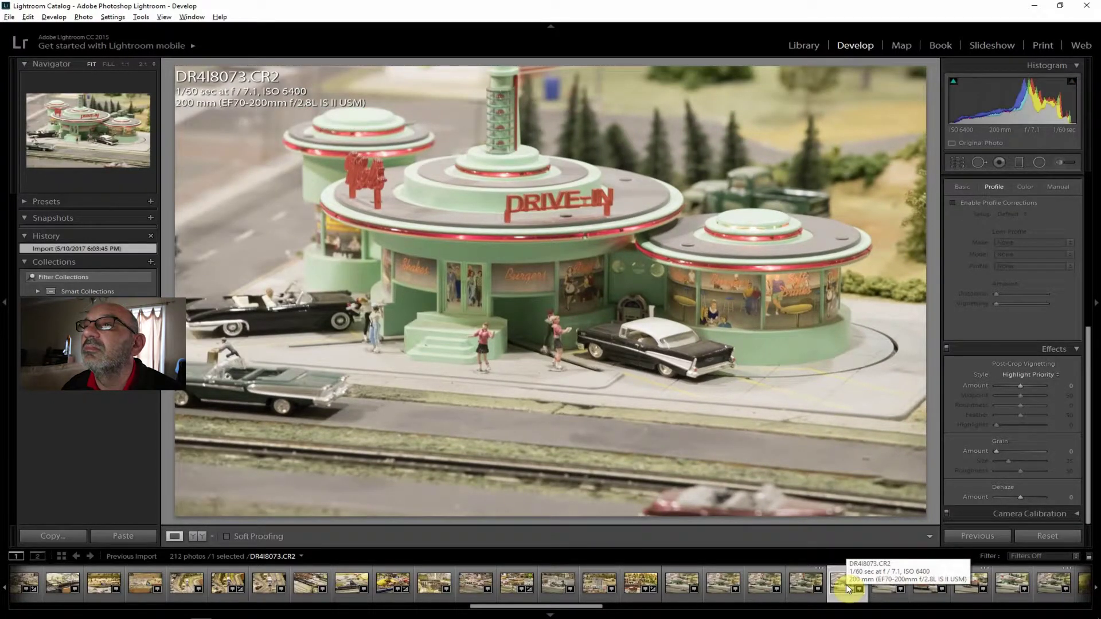
pyautogui.click(799, 585)
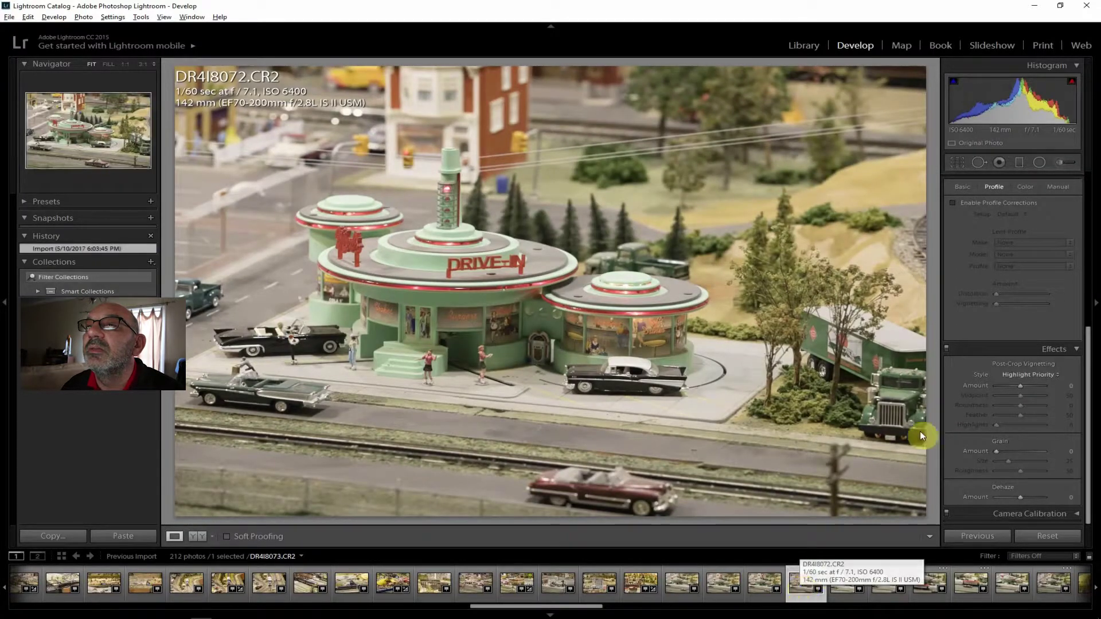
pyautogui.click(965, 203)
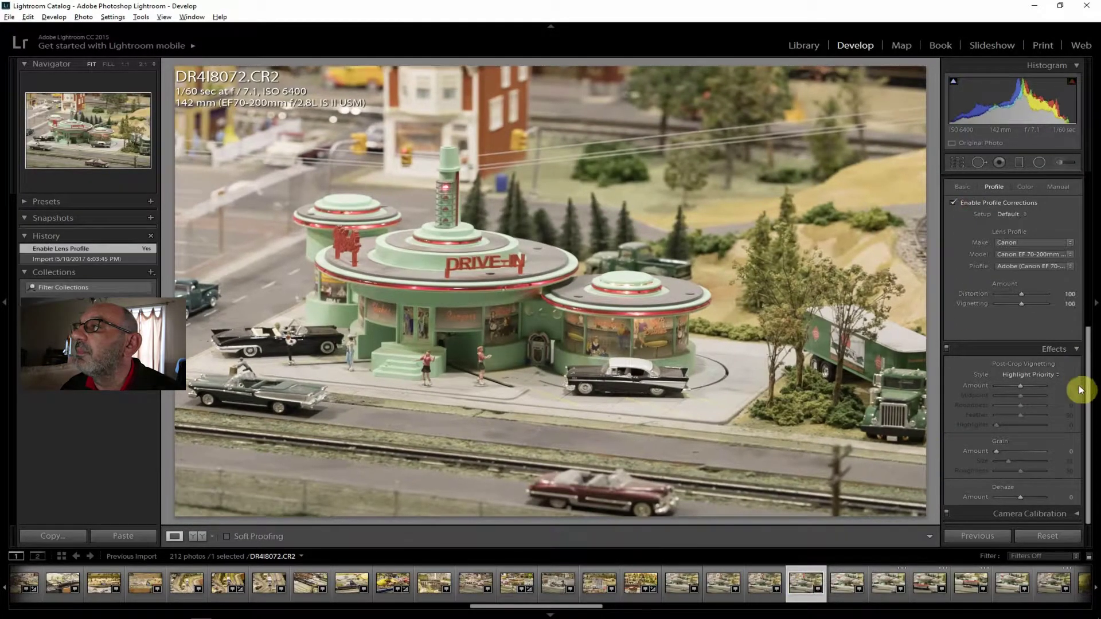
# - Set the drive-in photo's Highlights to -45, Contrast to +26, Clarity to +38 and Shadows to +31
pyautogui.moveTo(1087, 403); pyautogui.dragTo(1083, 224)
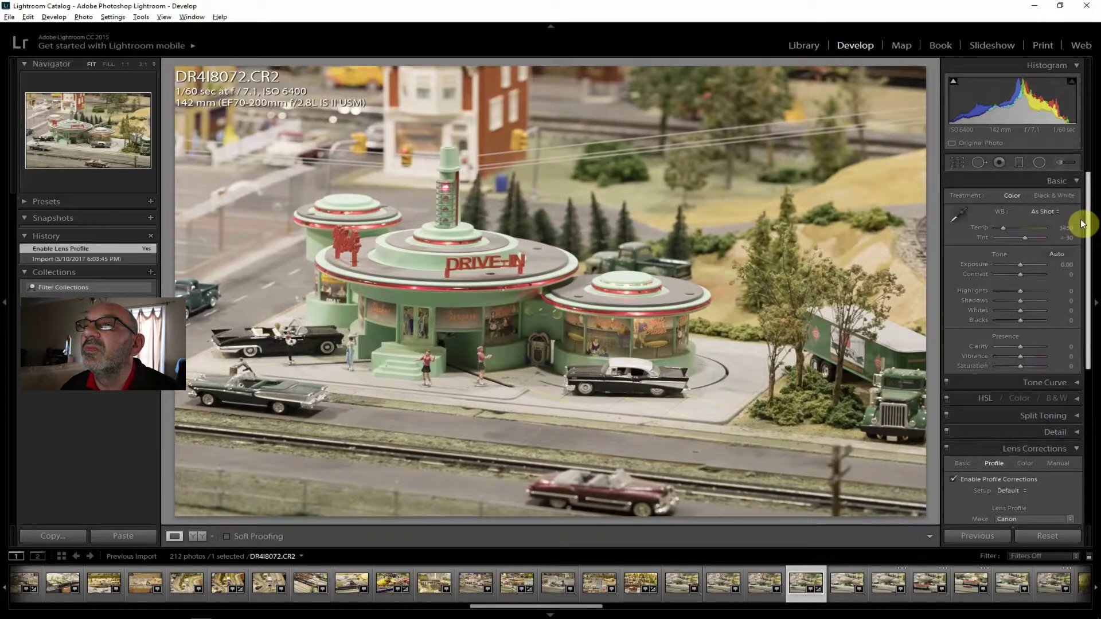
pyautogui.moveTo(1018, 289)
pyautogui.mouseDown()
pyautogui.moveTo(1006, 291)
pyautogui.moveTo(1026, 274)
pyautogui.mouseUp()
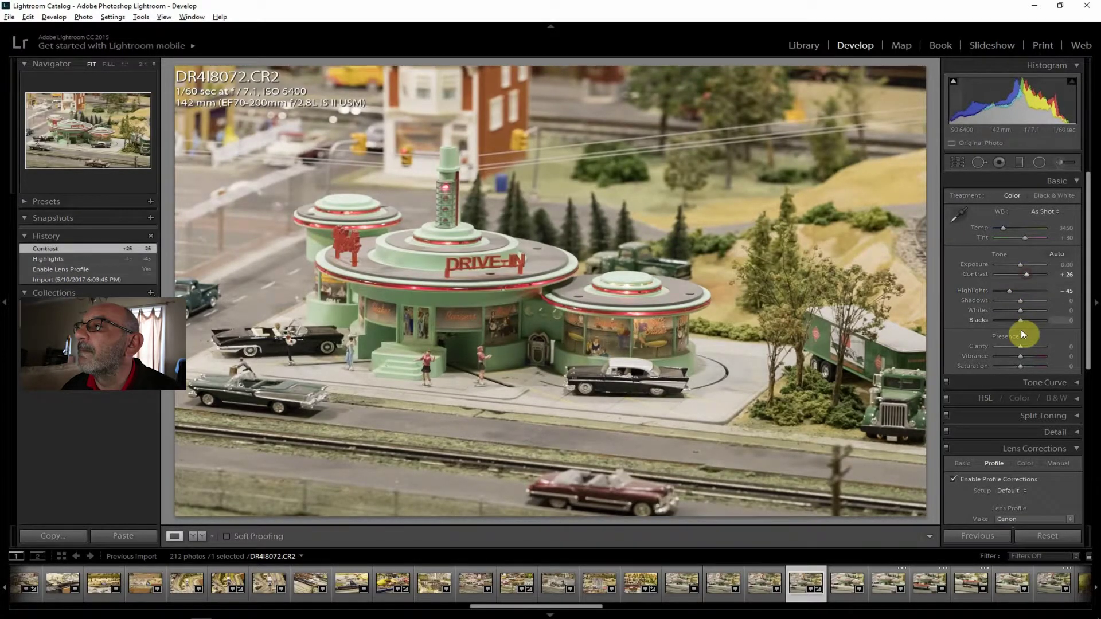
pyautogui.moveTo(1020, 346); pyautogui.dragTo(1028, 346)
pyautogui.moveTo(1019, 302); pyautogui.dragTo(1030, 303)
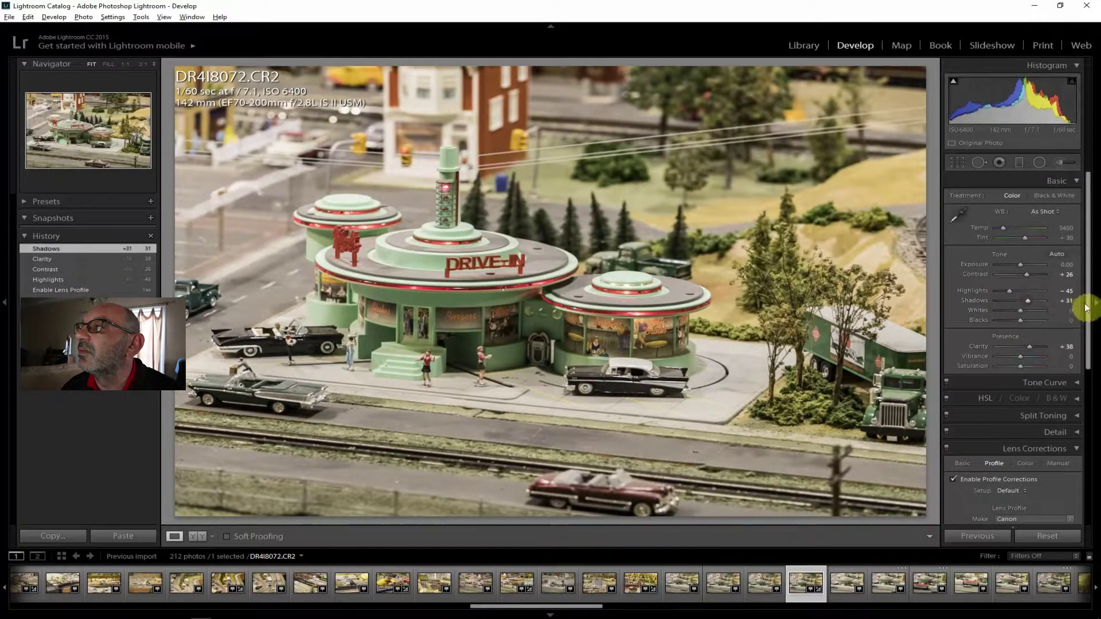
# - Set the drive-in photo's Vibrance and Saturation to +10, Dehaze to +29 and raise Shadows to +57
pyautogui.moveTo(1020, 356); pyautogui.dragTo(1029, 497)
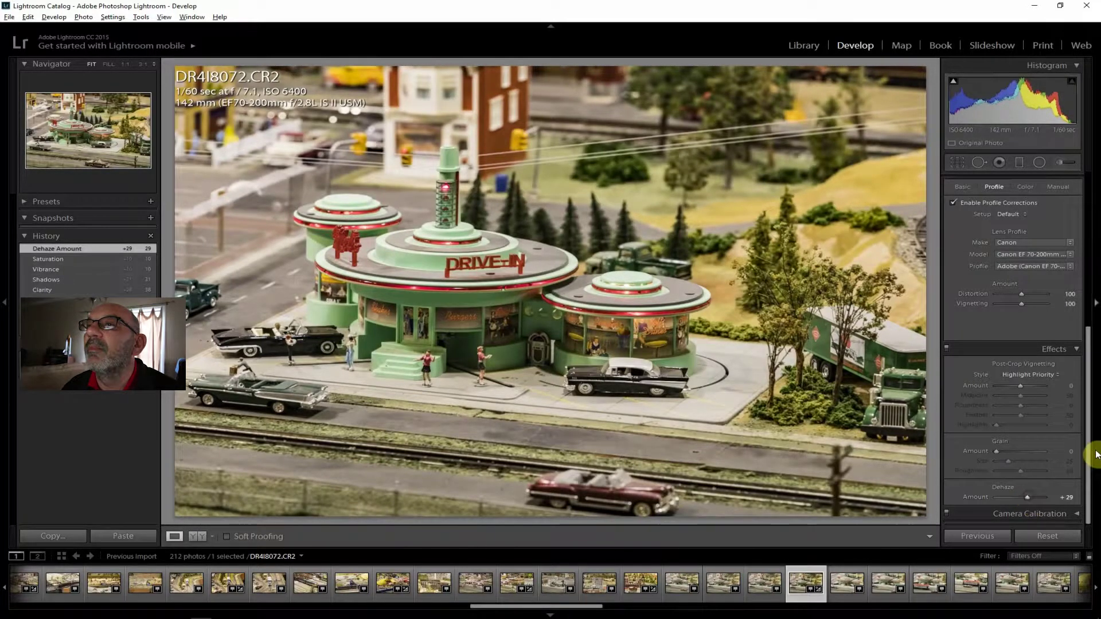
pyautogui.moveTo(1090, 420); pyautogui.dragTo(1088, 184)
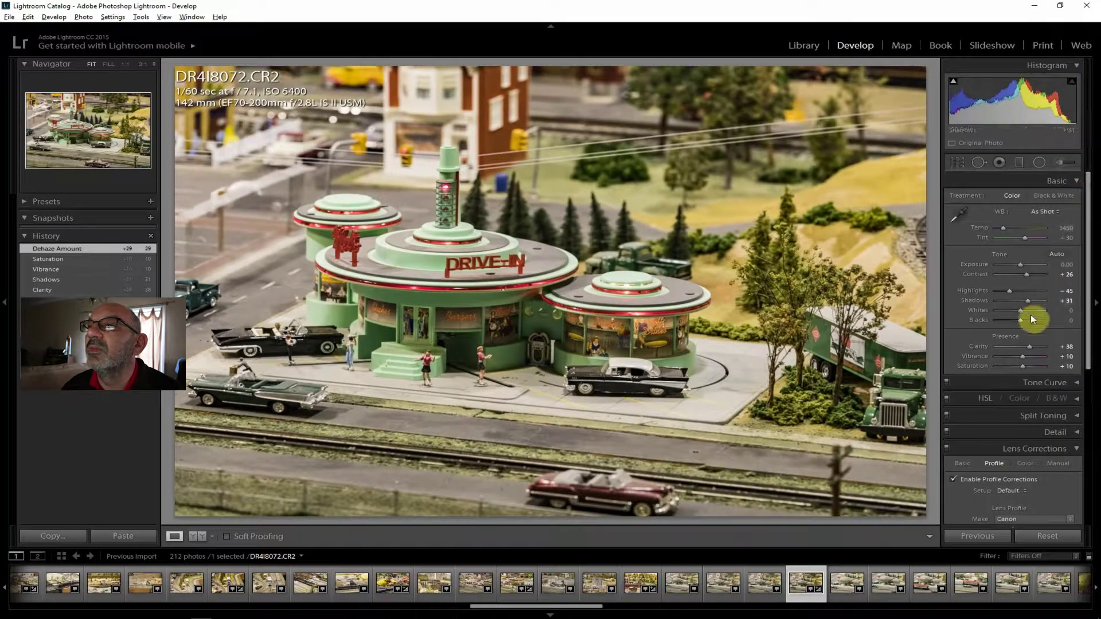
pyautogui.moveTo(1028, 301); pyautogui.dragTo(1032, 302)
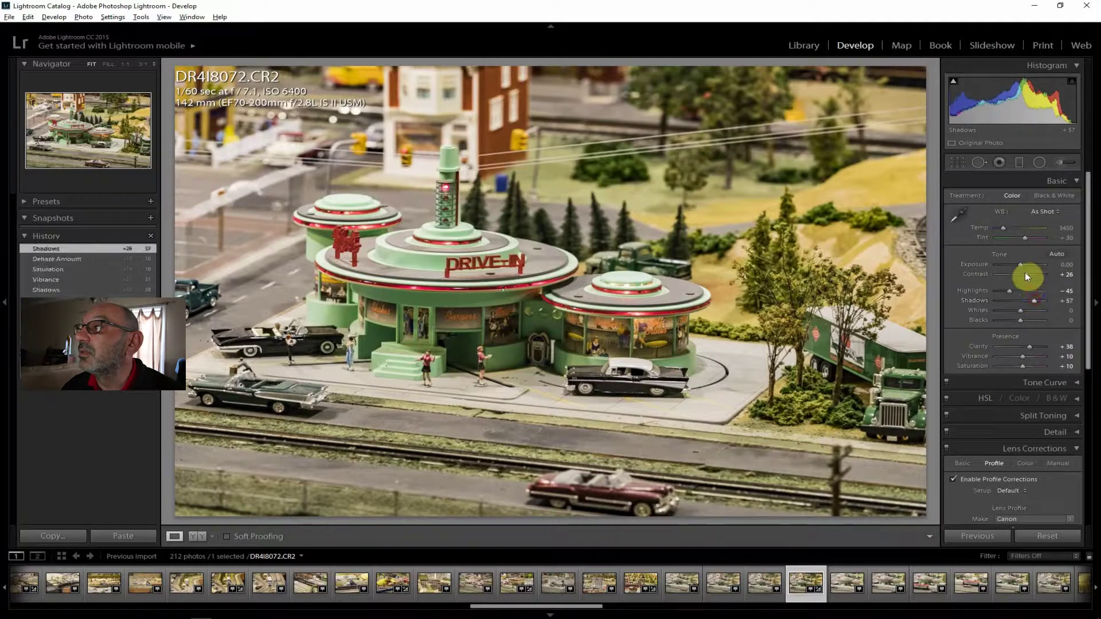
# - Set the drive-in photo's Exposure to +0.36, Whites to -29 and Highlights to -76, and export it to the J:\ToPost folder
pyautogui.moveTo(1019, 260); pyautogui.dragTo(1020, 259)
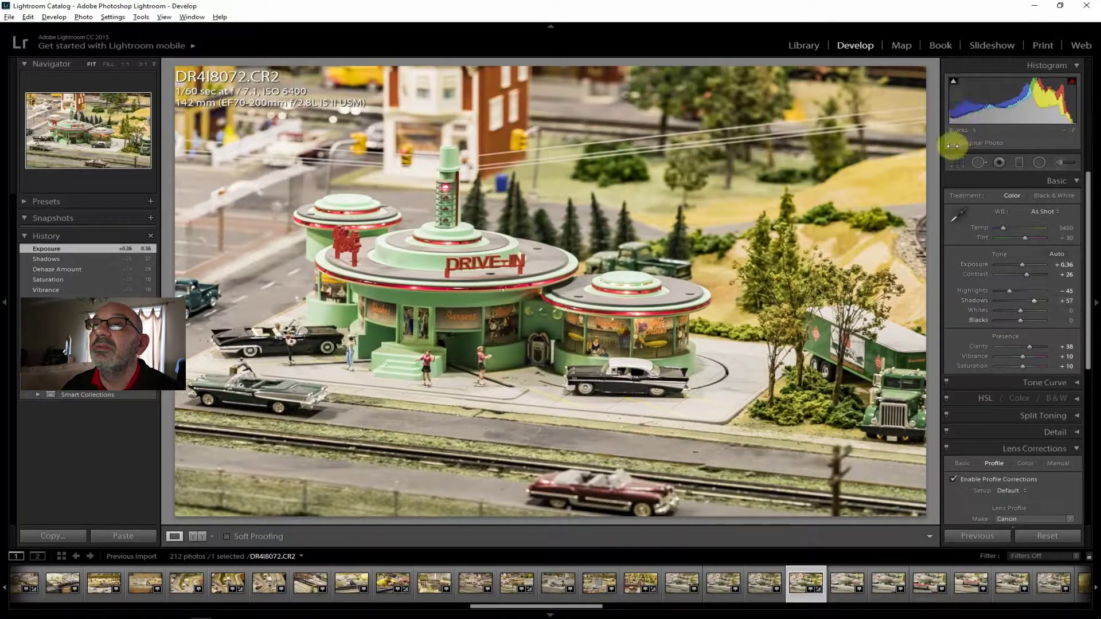
pyautogui.moveTo(1019, 311); pyautogui.dragTo(1001, 288)
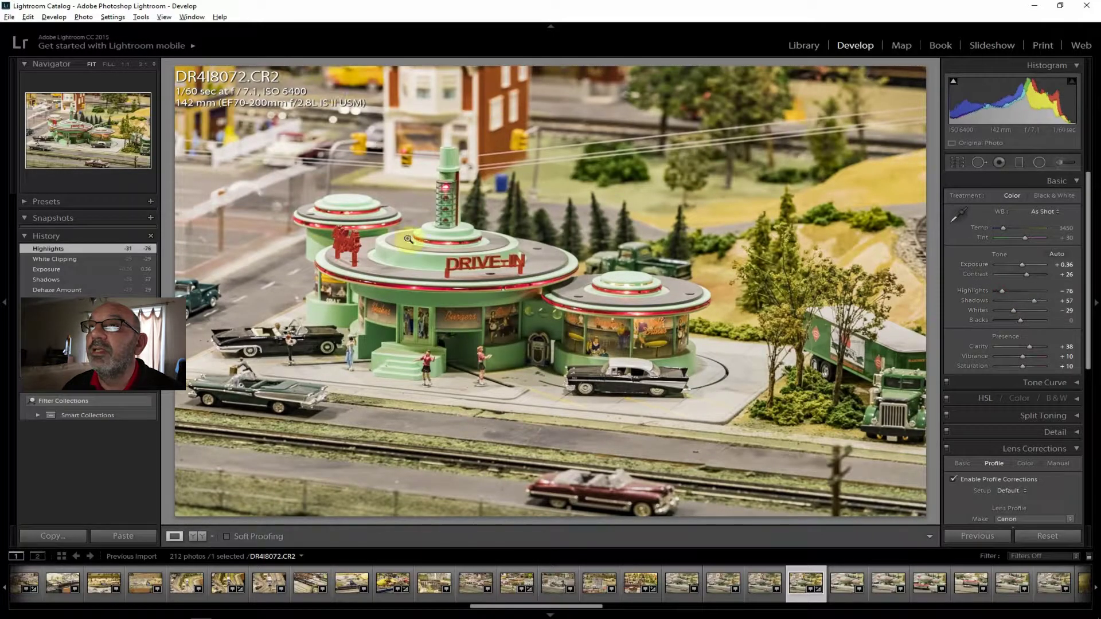
pyautogui.click(5, 16)
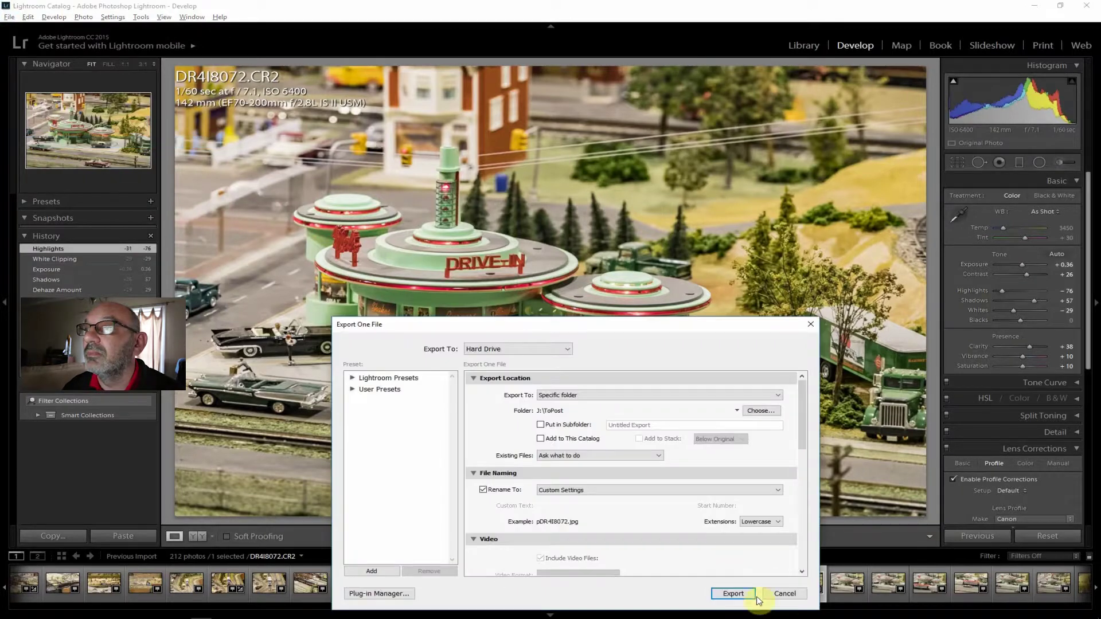
pyautogui.click(755, 596)
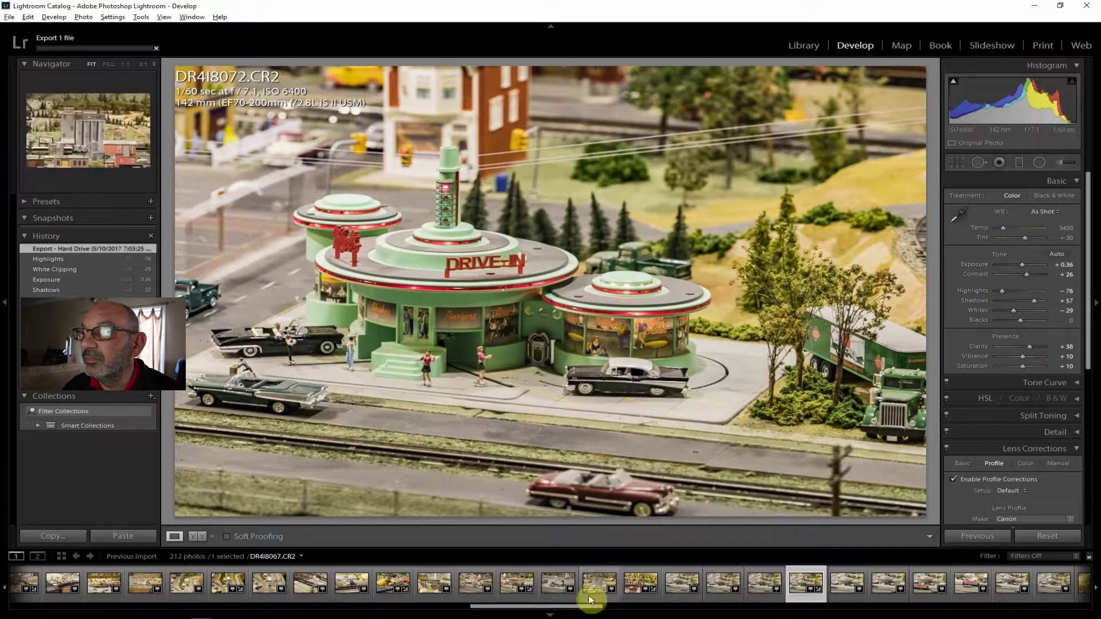
# - Review the photos from DR4I8075.CR2 onward, choose the rail yard town view DR4I8083.CR2 and enable its lens profile corrections
pyautogui.moveTo(587, 604); pyautogui.dragTo(624, 614)
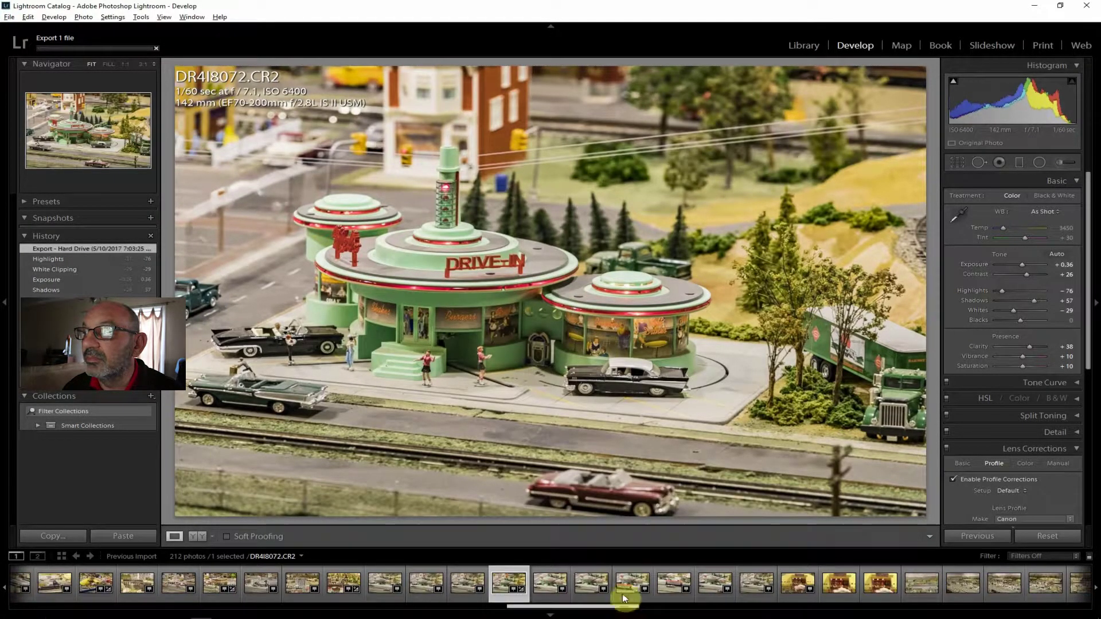
pyautogui.click(620, 592)
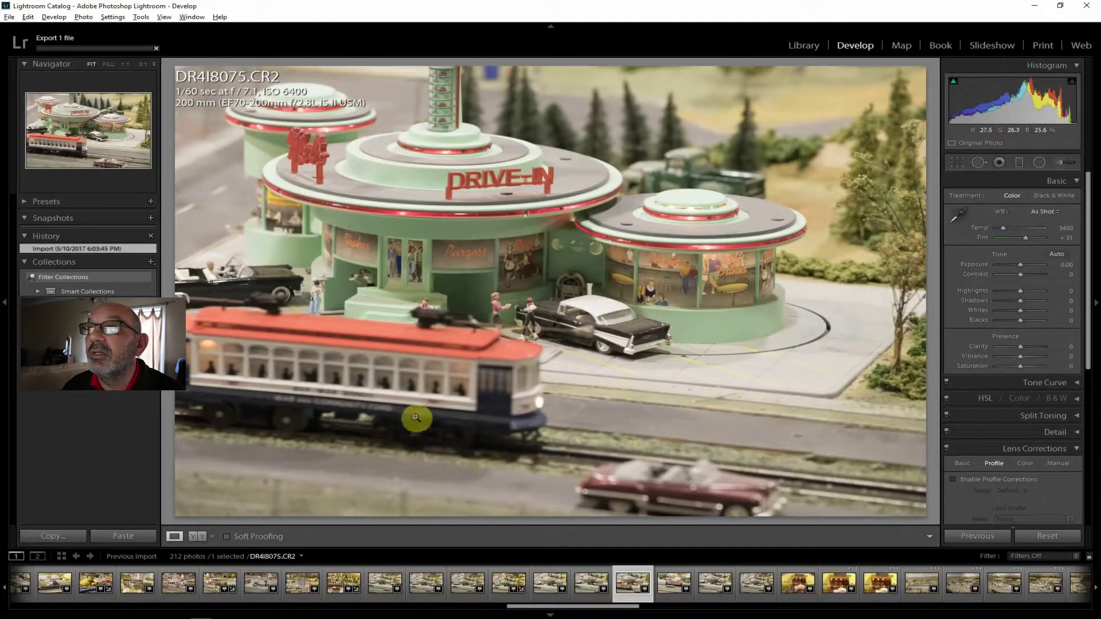
pyautogui.click(671, 584)
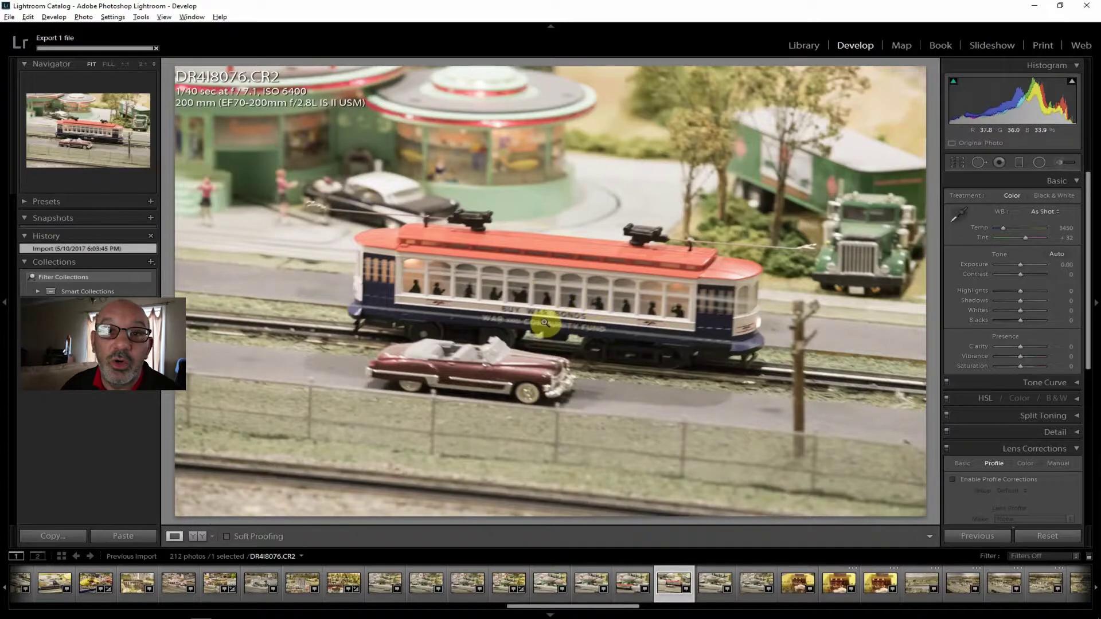
pyautogui.click(705, 582)
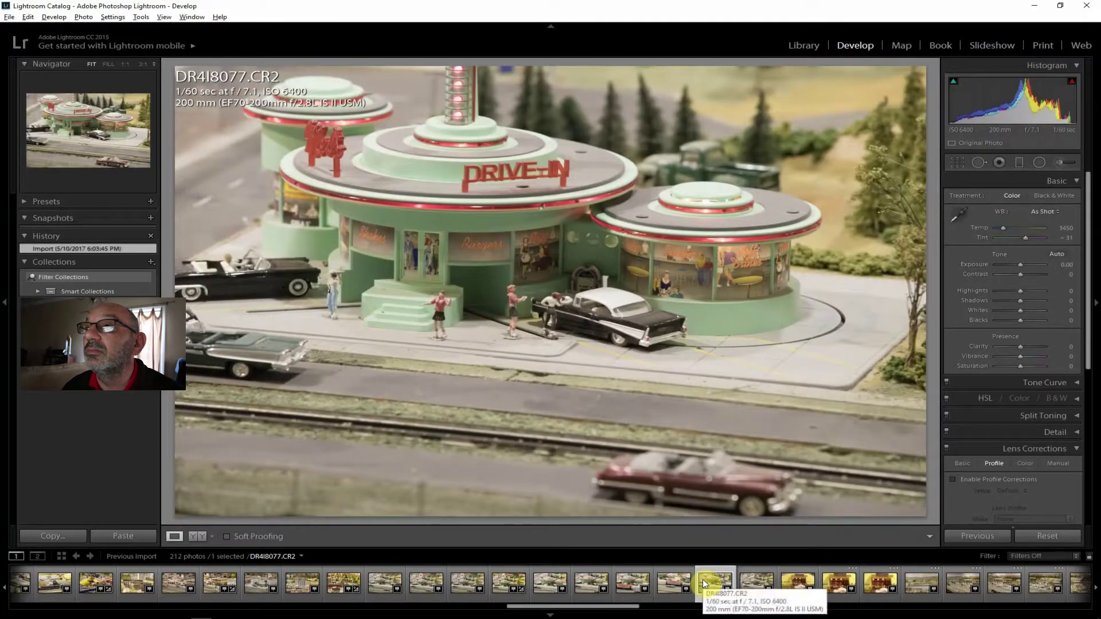
pyautogui.click(799, 585)
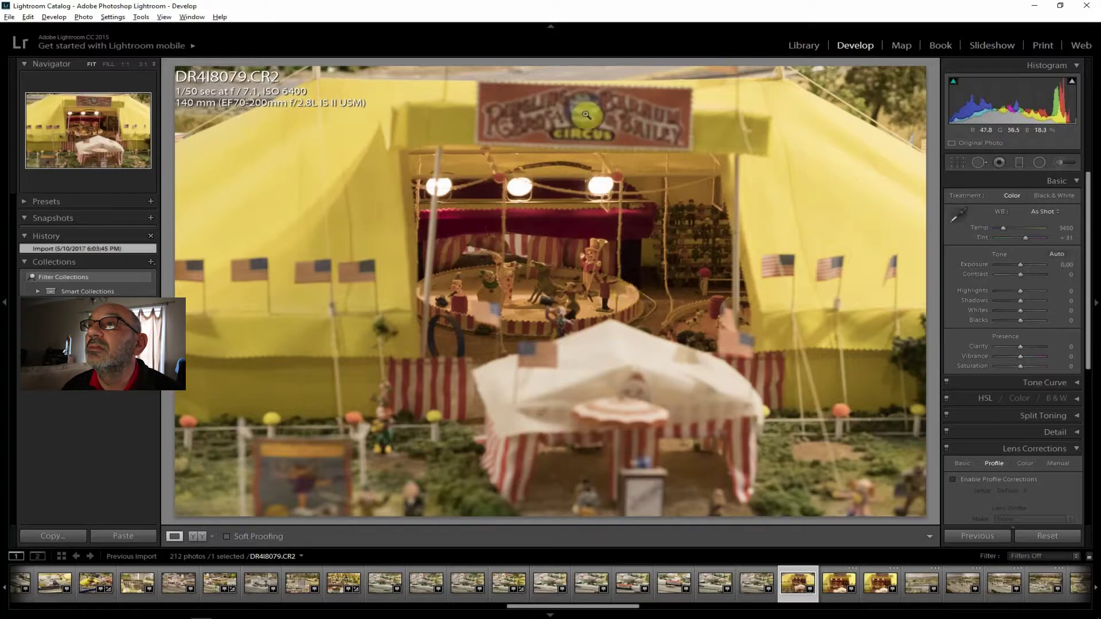
pyautogui.click(877, 588)
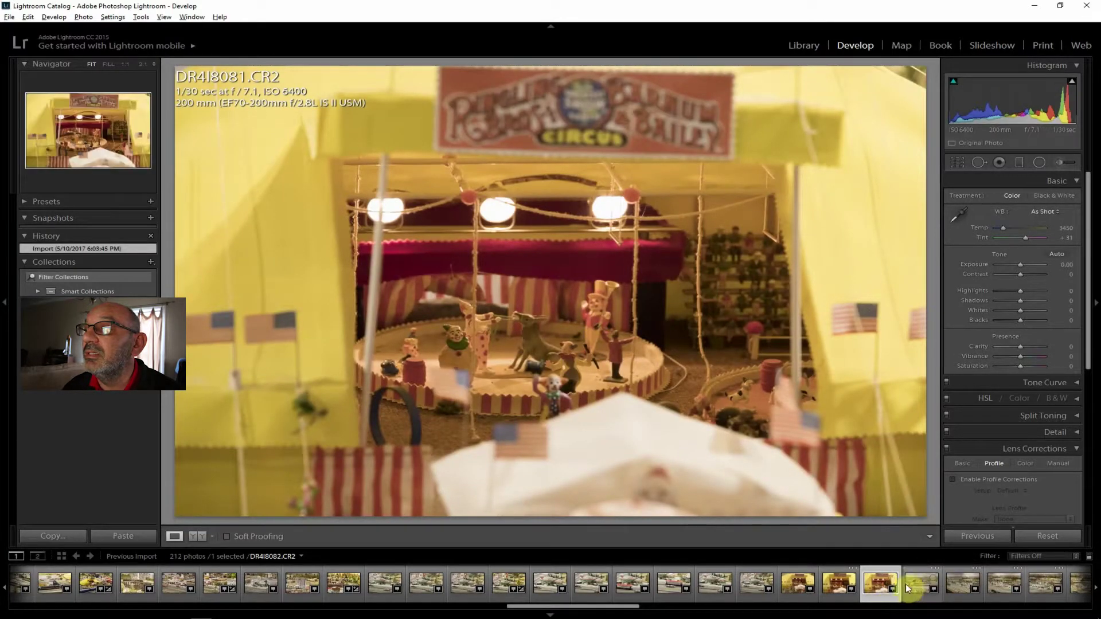
pyautogui.click(914, 584)
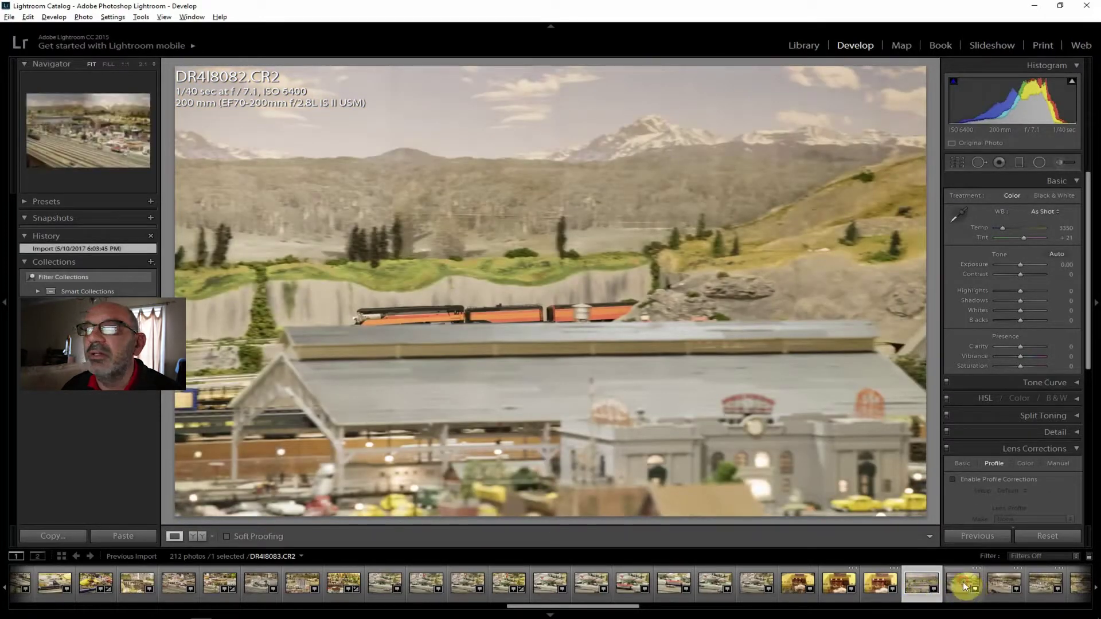
pyautogui.click(962, 582)
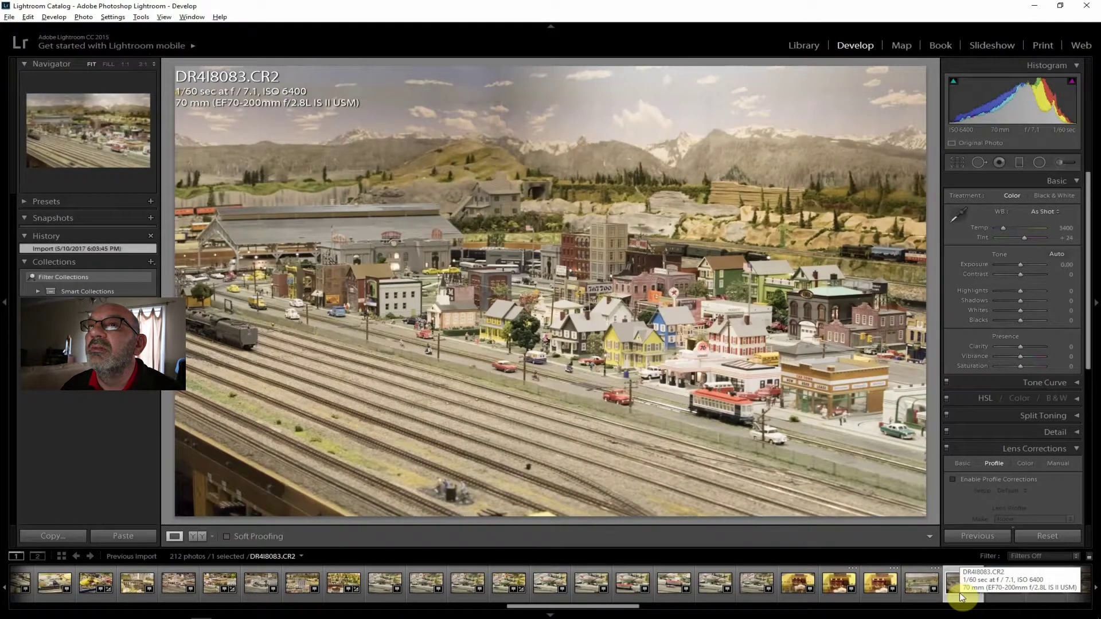
pyautogui.click(999, 480)
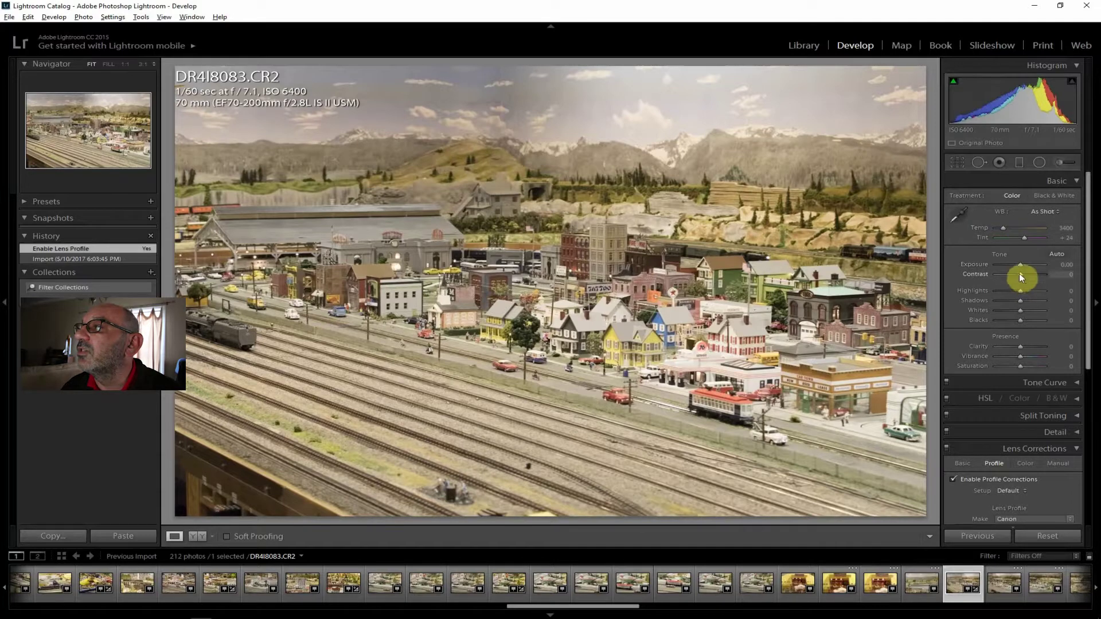
# - Set the rail yard photo's Contrast to +31, Clarity to +26, Shadows to +45 and Highlights to -64
pyautogui.moveTo(1019, 274); pyautogui.dragTo(1026, 276)
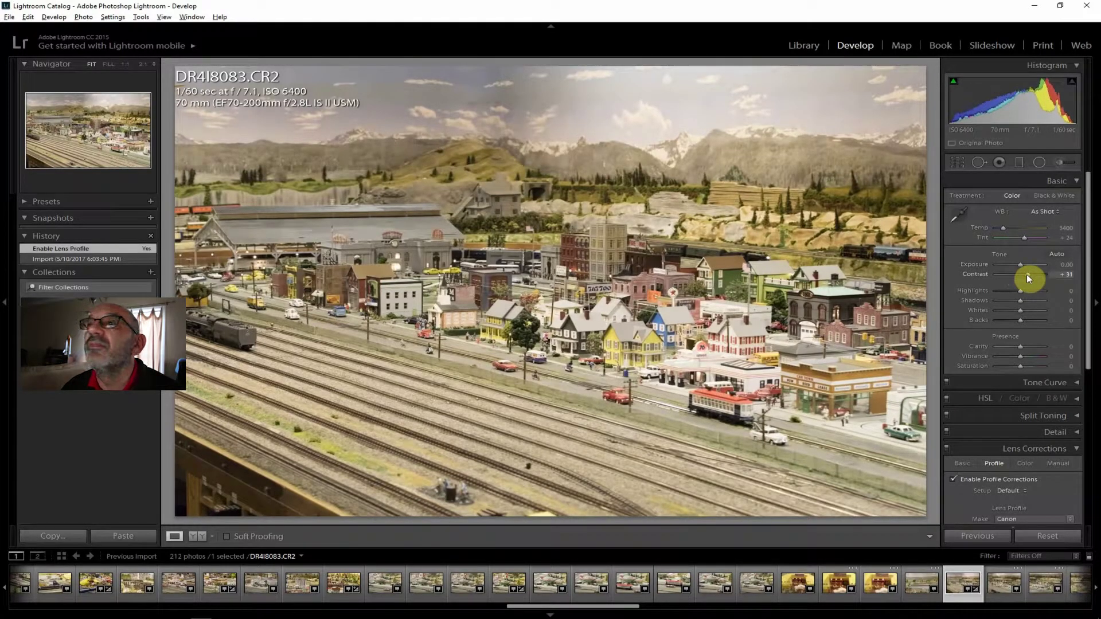
pyautogui.moveTo(1019, 349); pyautogui.dragTo(1024, 346)
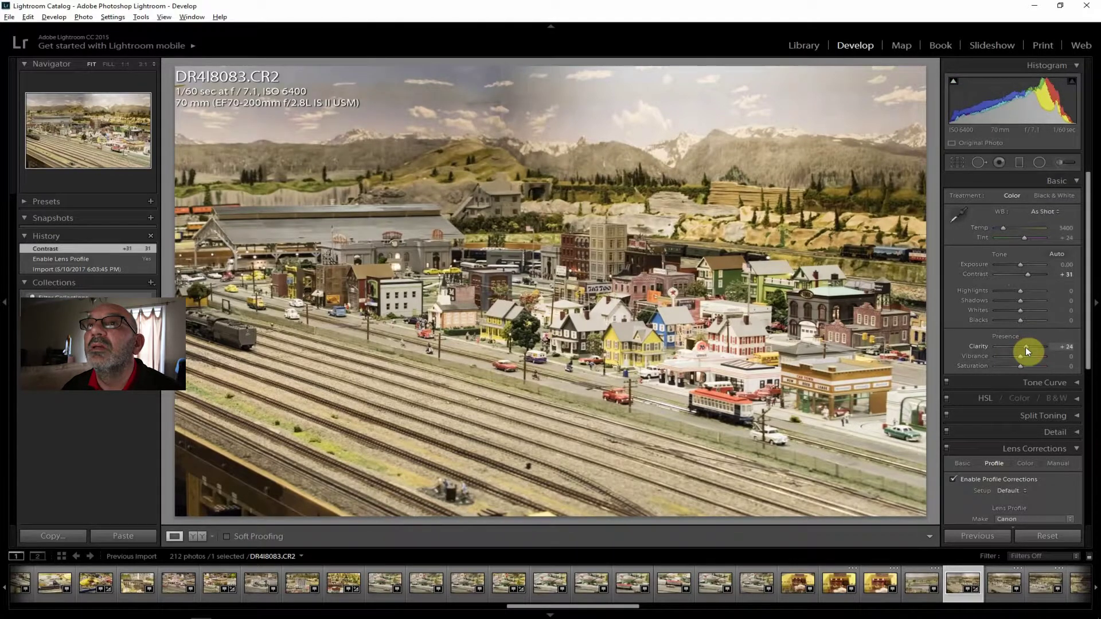
pyautogui.moveTo(1026, 346); pyautogui.dragTo(1030, 301)
pyautogui.moveTo(1019, 291); pyautogui.dragTo(1006, 289)
# - Set the rail yard photo's Vibrance to +14, Saturation to +5, Whites to -26 and Exposure to +0.36, and raise Dehaze slightly
pyautogui.moveTo(1016, 356); pyautogui.dragTo(1022, 363)
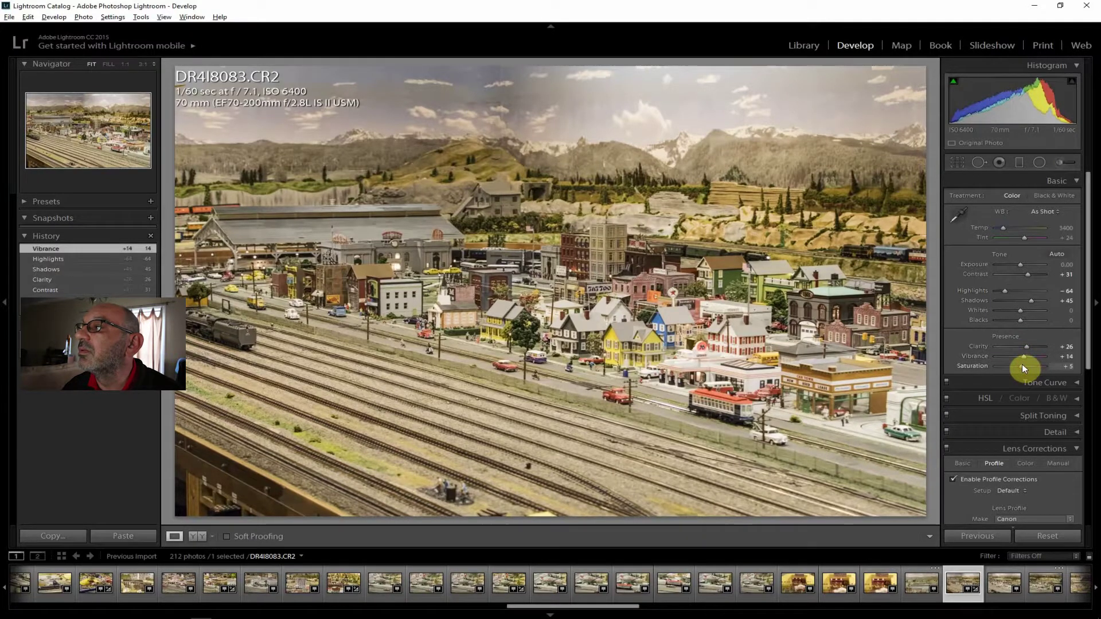
pyautogui.moveTo(1018, 313); pyautogui.dragTo(1017, 307)
pyautogui.moveTo(1087, 308); pyautogui.dragTo(1088, 462)
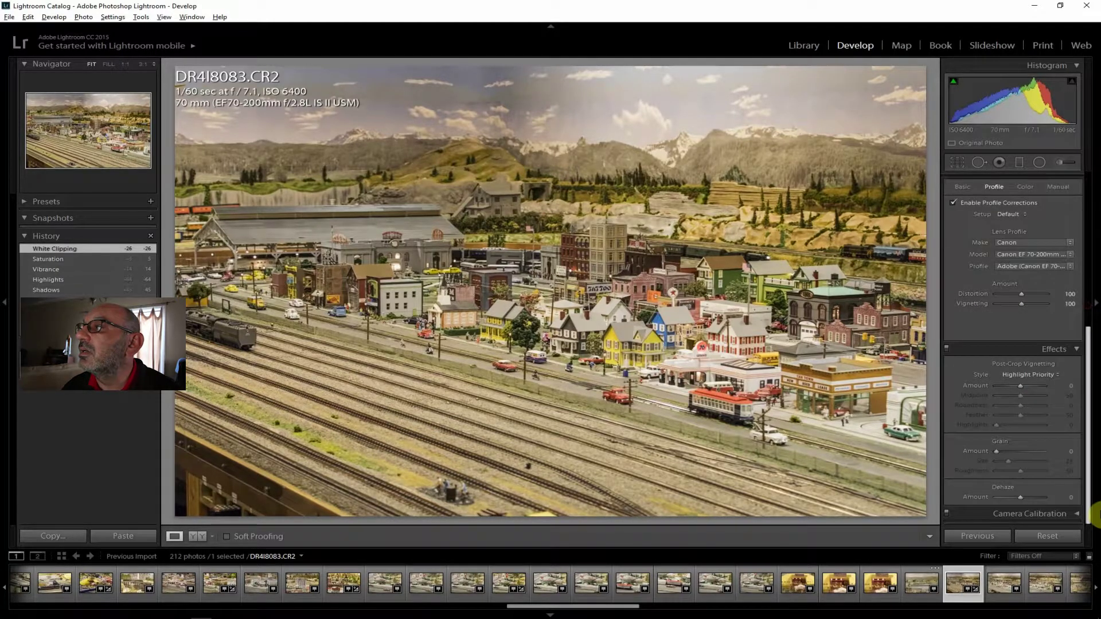
pyautogui.moveTo(1020, 496); pyautogui.dragTo(1023, 496)
pyautogui.moveTo(1083, 437); pyautogui.dragTo(1091, 250)
pyautogui.moveTo(1021, 265); pyautogui.dragTo(1022, 263)
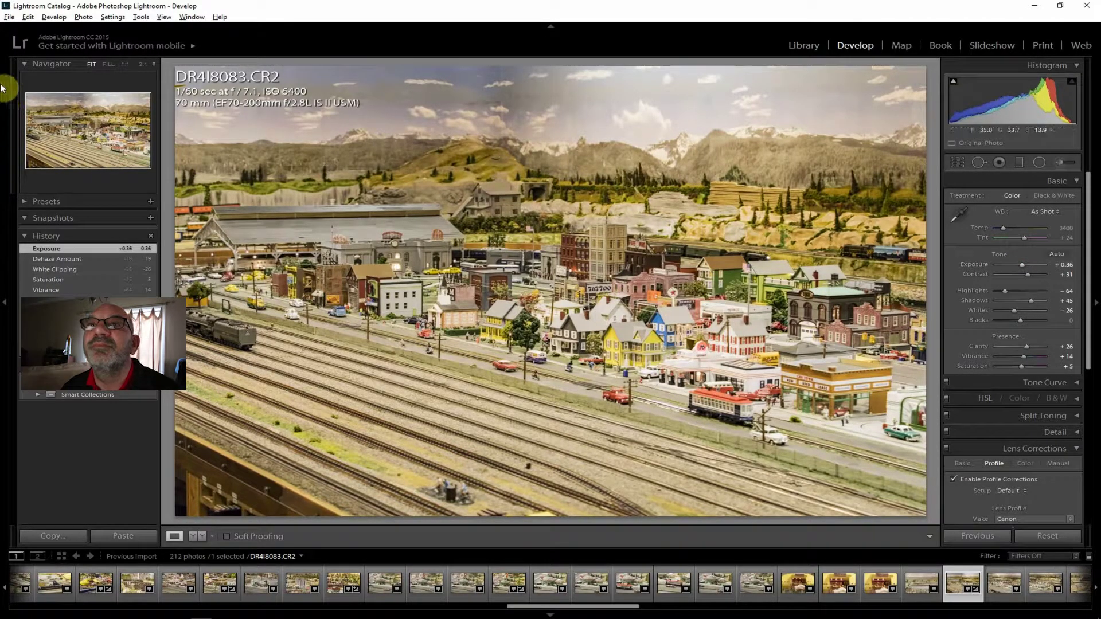
# - Export the rail yard photo DR4I8083.CR2 to the J:\ToPost folder on the hard drive
pyautogui.click(10, 17)
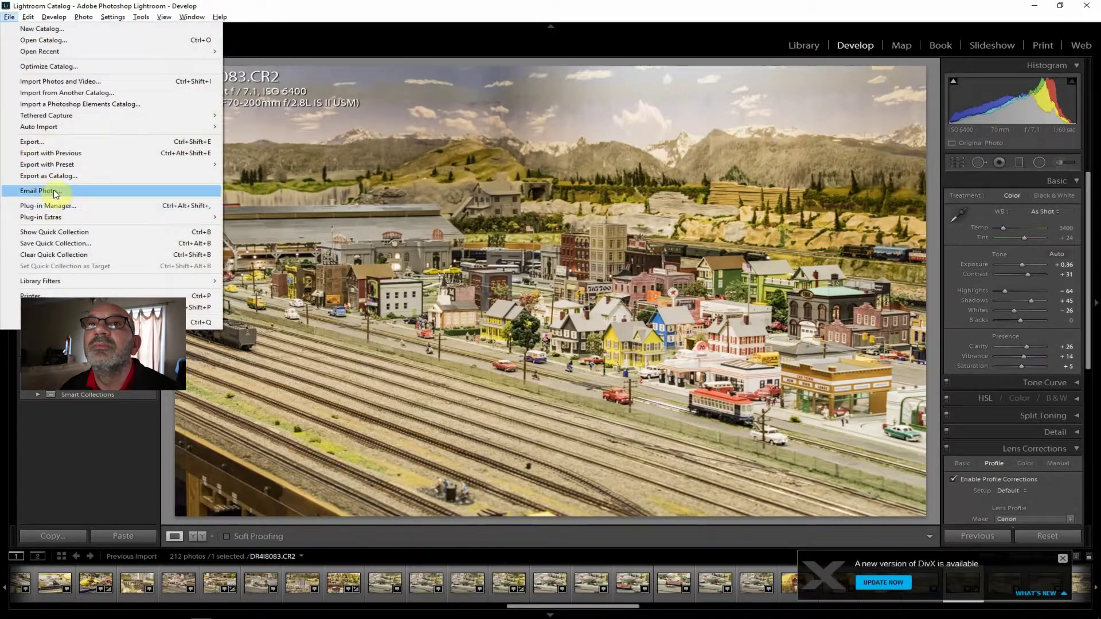
pyautogui.click(50, 143)
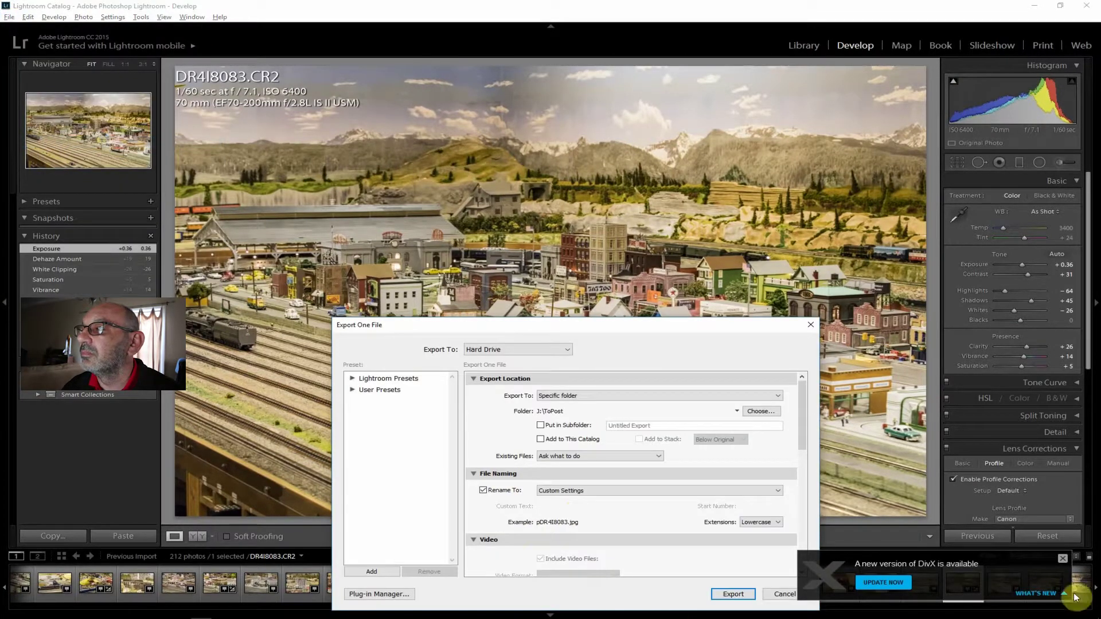
pyautogui.click(1061, 557)
pyautogui.click(733, 594)
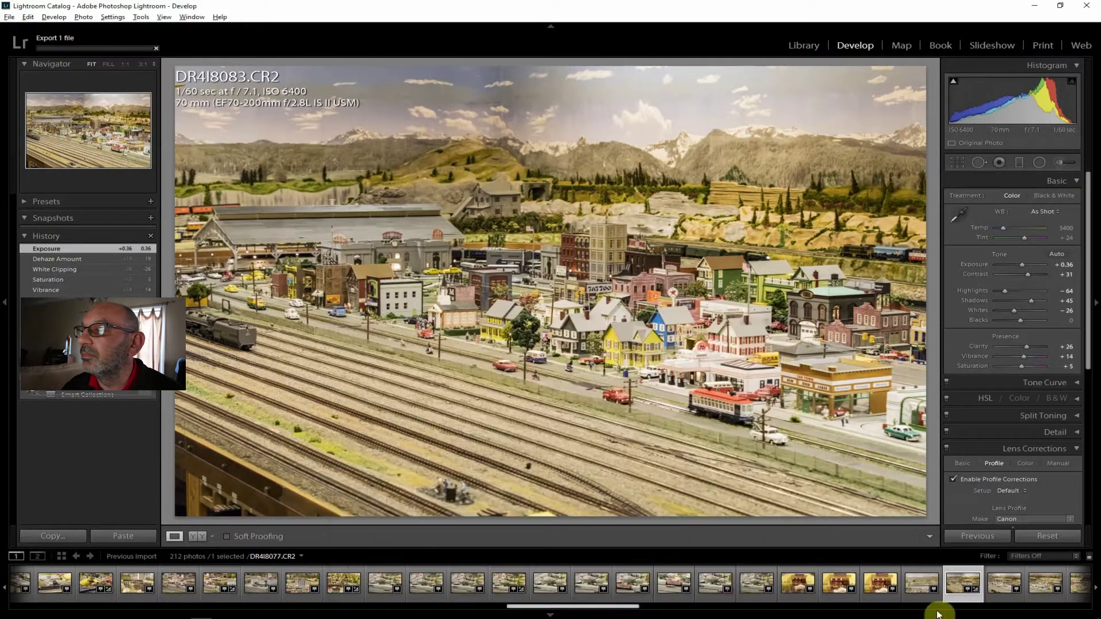
# - Compare the edited DR4I8083.CR2 with the unedited layout photos DR4I8084.CR2, DR4I8085.CR2 and DR4I8091.CR2
pyautogui.click(997, 588)
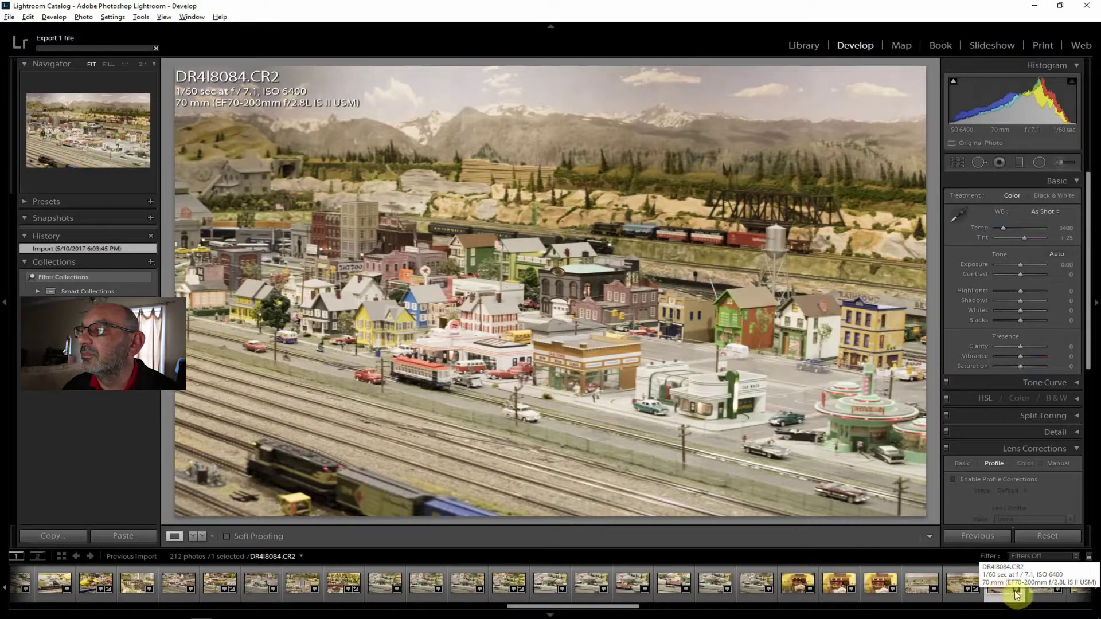
pyautogui.click(1044, 587)
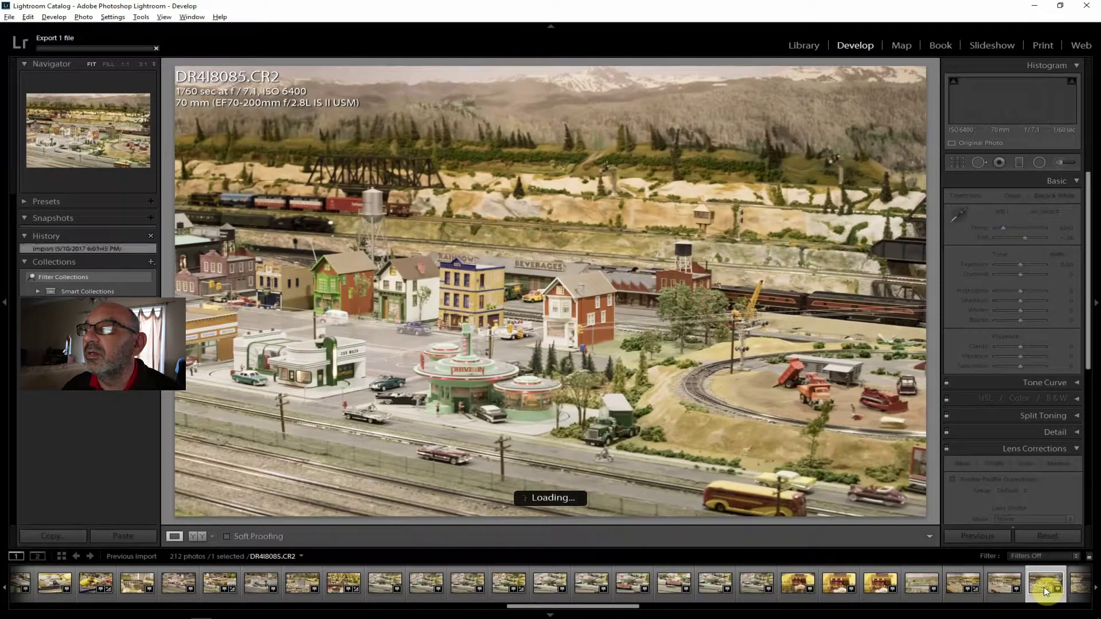
pyautogui.click(921, 582)
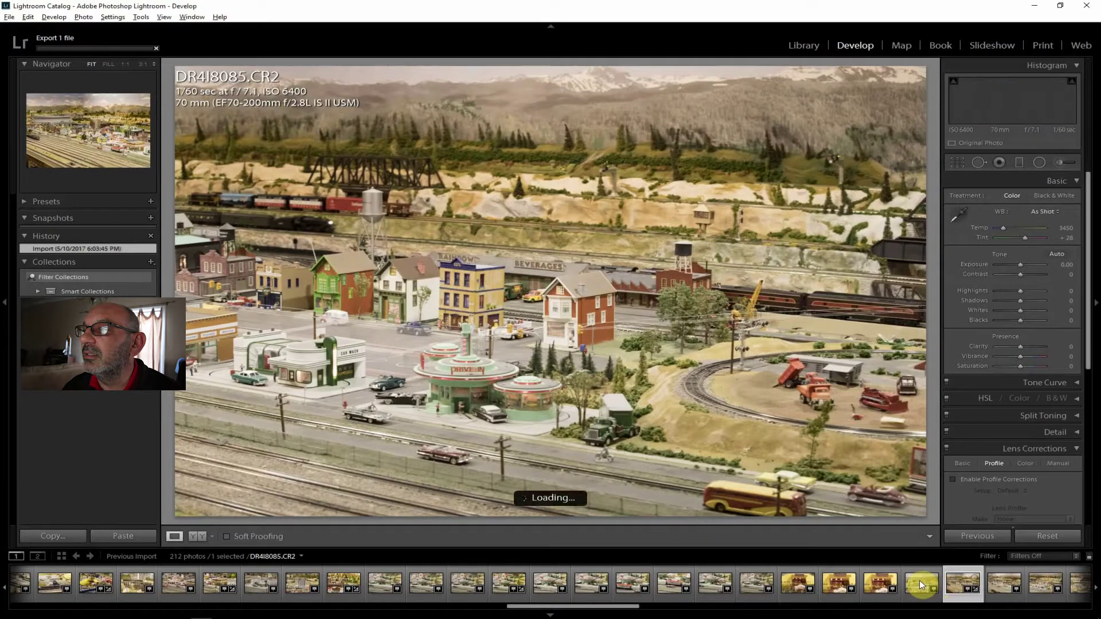
pyautogui.click(962, 584)
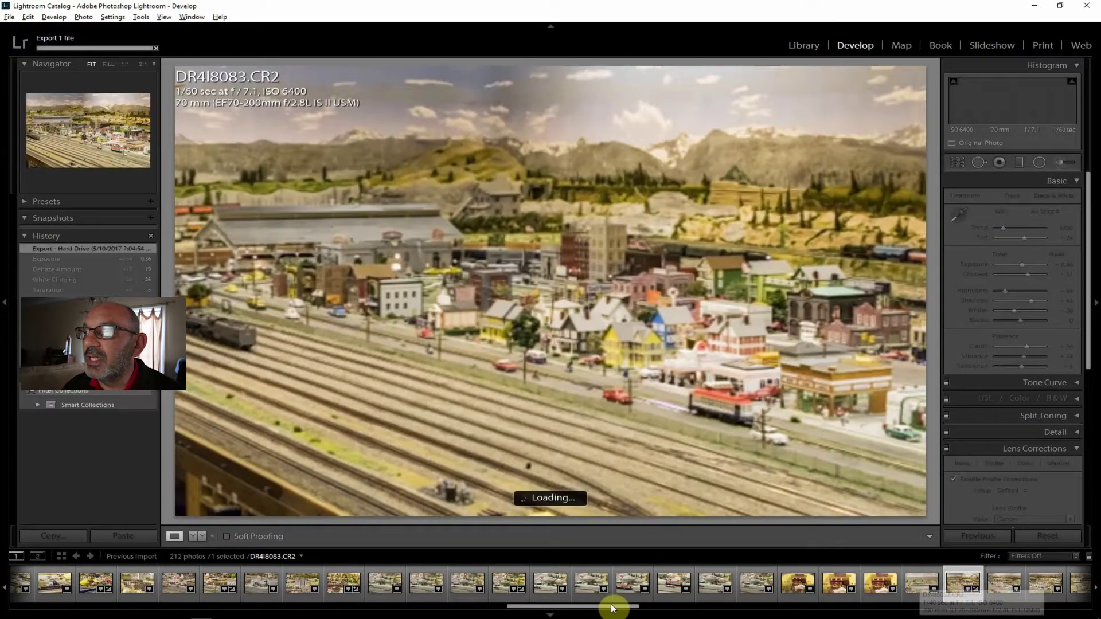
pyautogui.moveTo(614, 606); pyautogui.dragTo(646, 613)
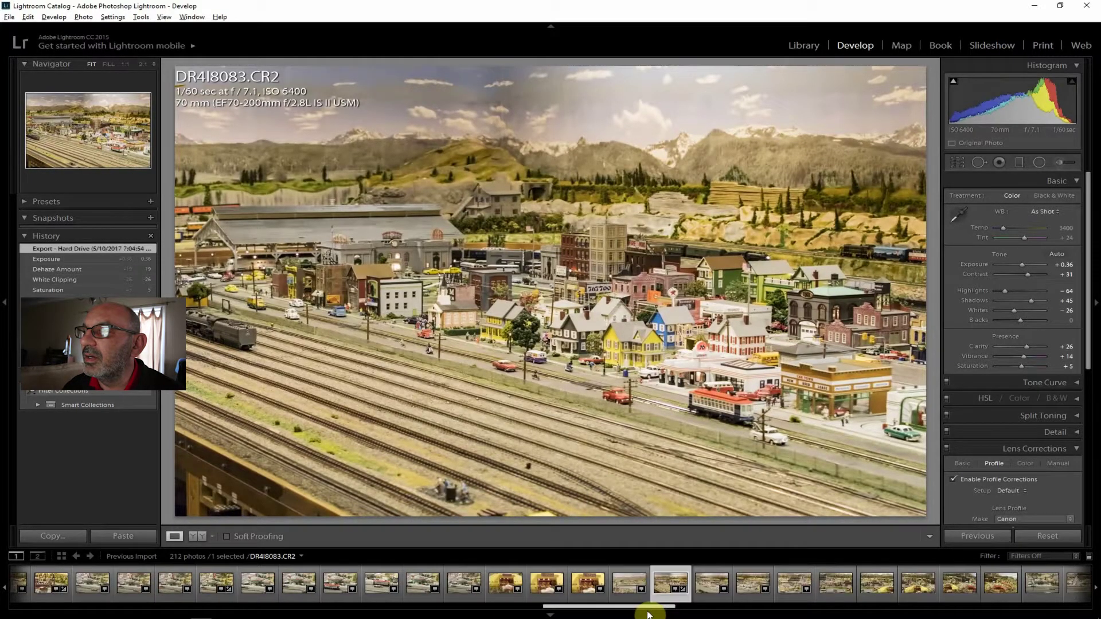
pyautogui.click(710, 580)
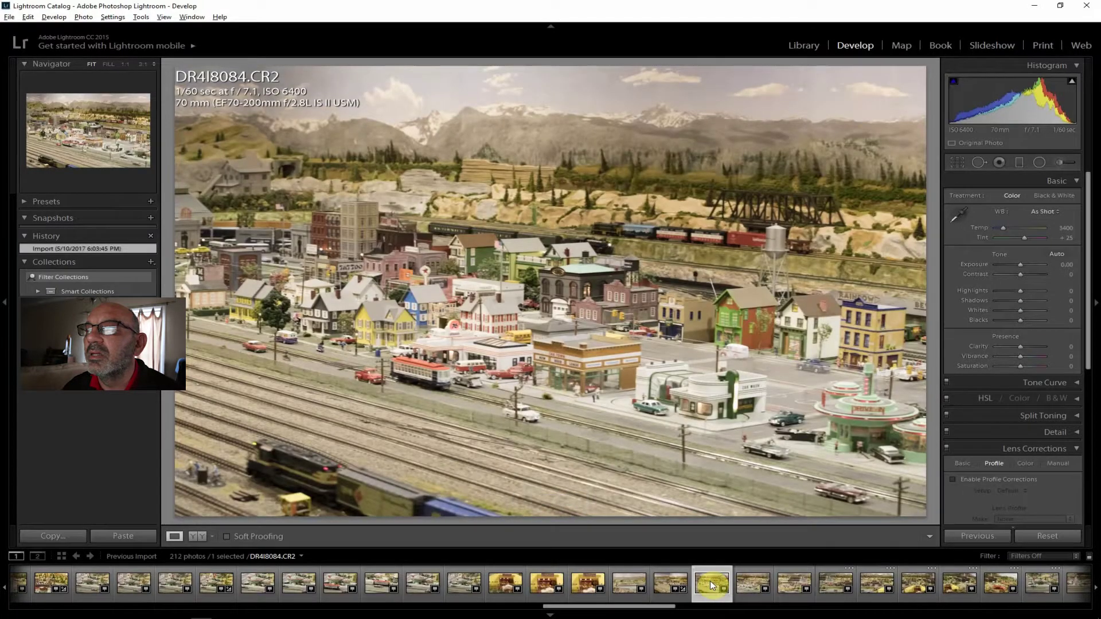
pyautogui.click(756, 582)
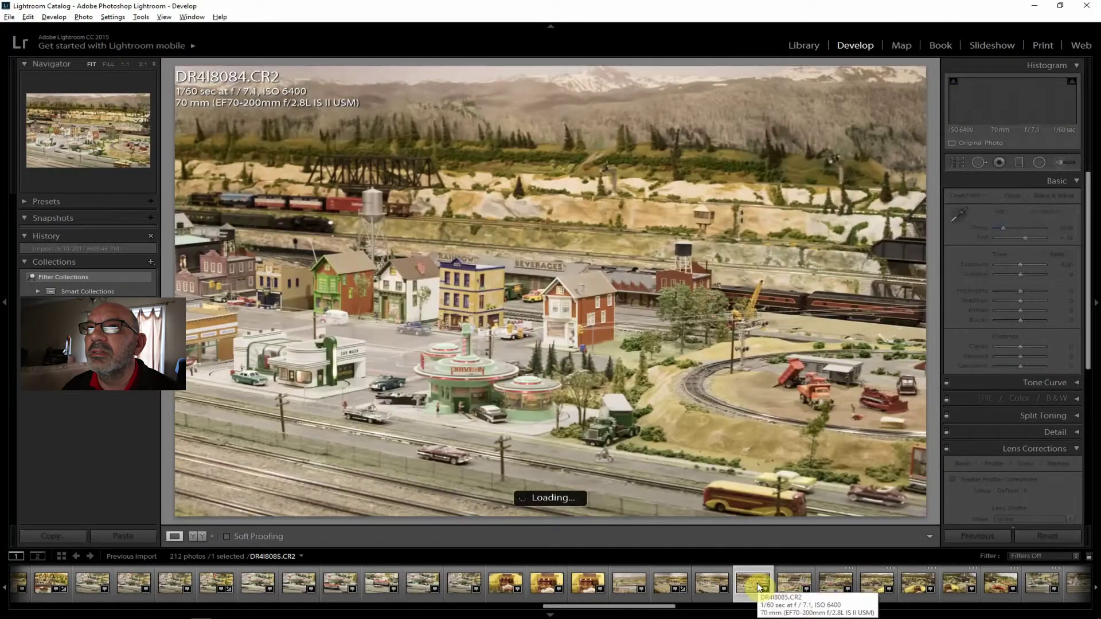
pyautogui.click(665, 583)
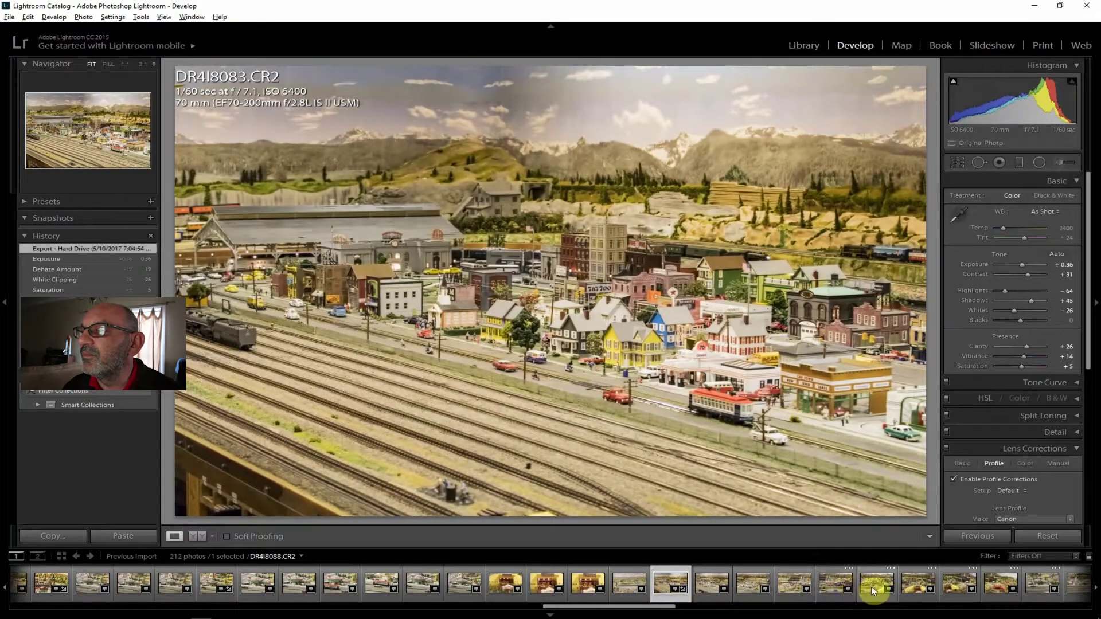
pyautogui.click(998, 585)
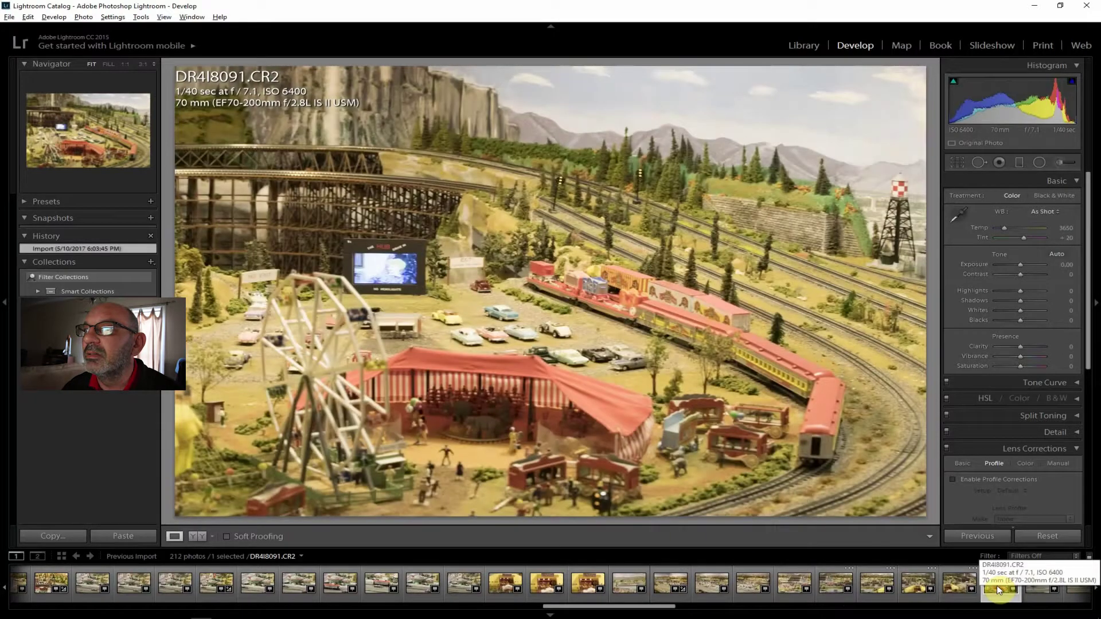
# - Select the nine photos from DR4I8083.CR2 to DR4I8091.CR2, keeping the edited DR4I8083.CR2 as the active photo
pyautogui.click(630, 584)
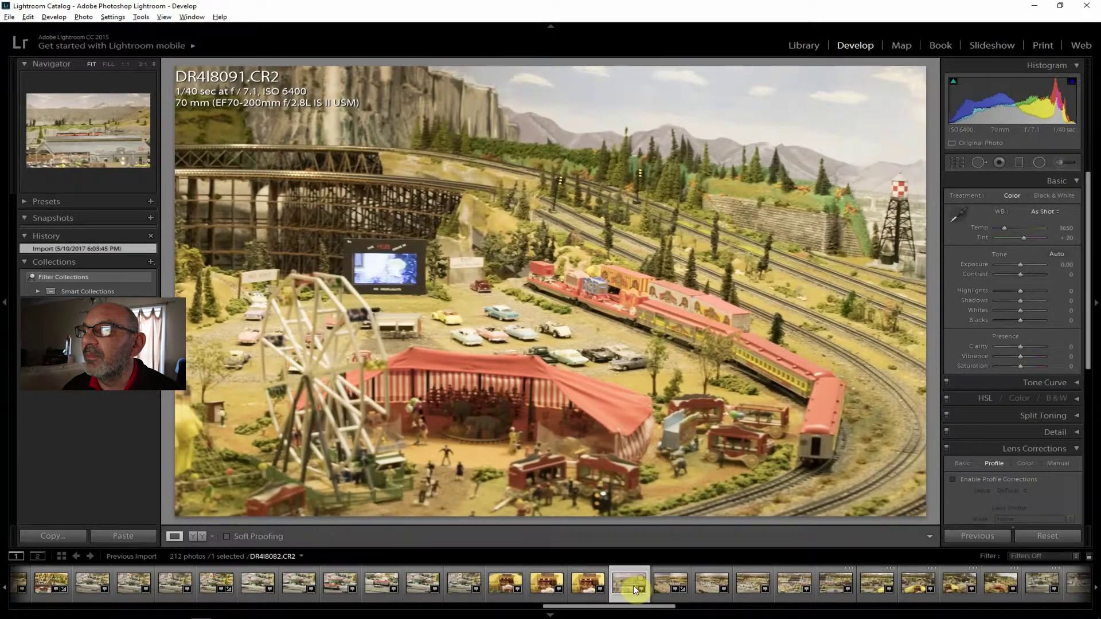
pyautogui.click(666, 582)
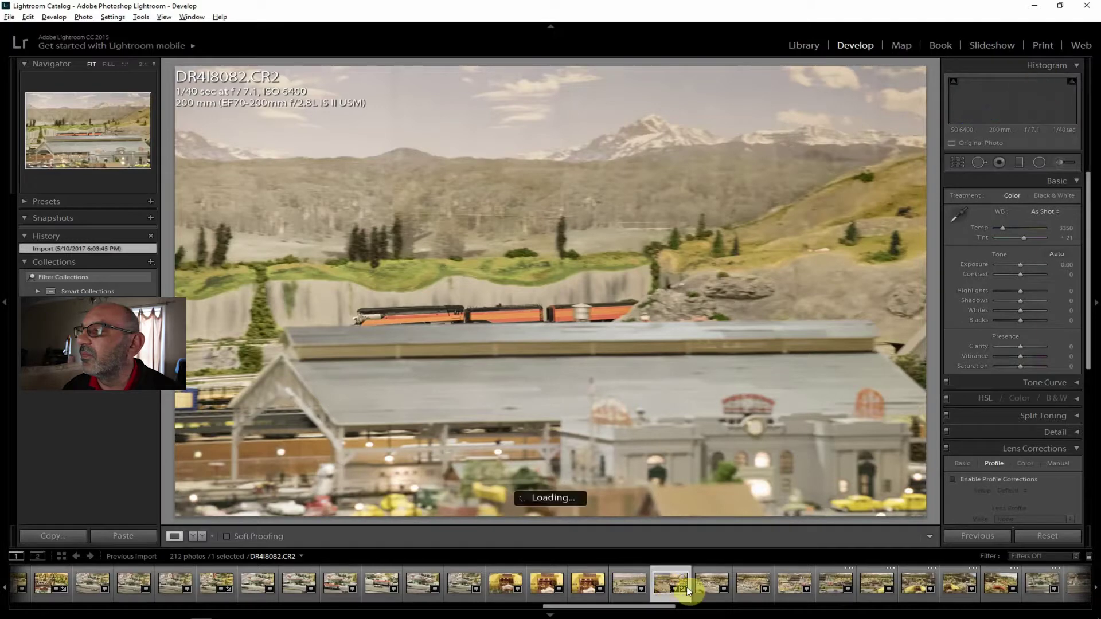
pyautogui.keyDown('shift'); pyautogui.click(998, 583); pyautogui.keyUp('shift')
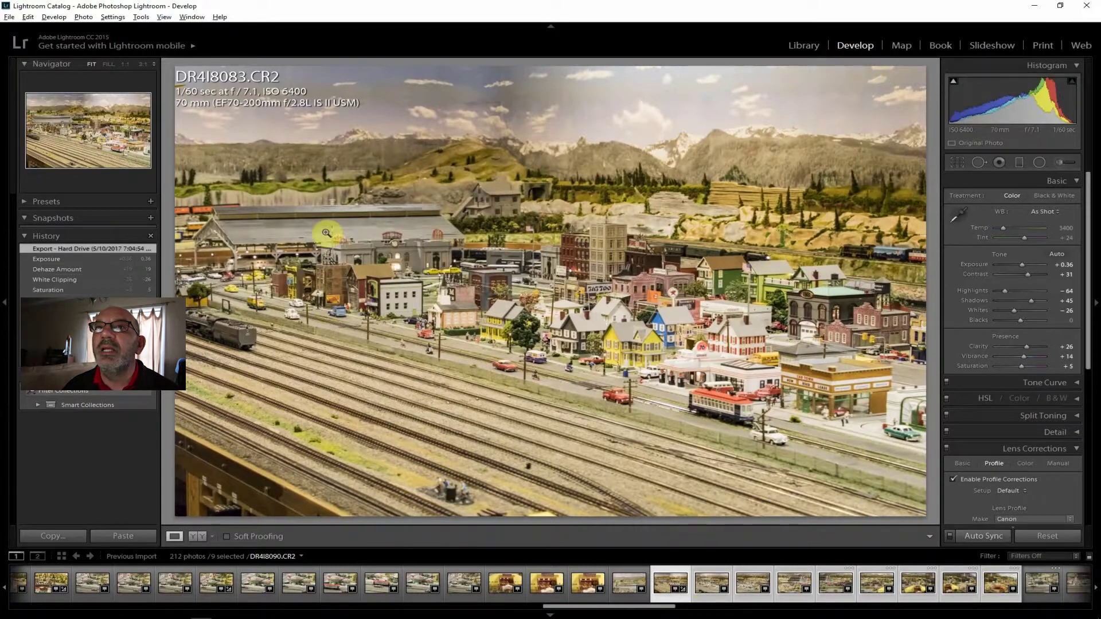
pyautogui.click(81, 18)
pyautogui.moveTo(107, 22)
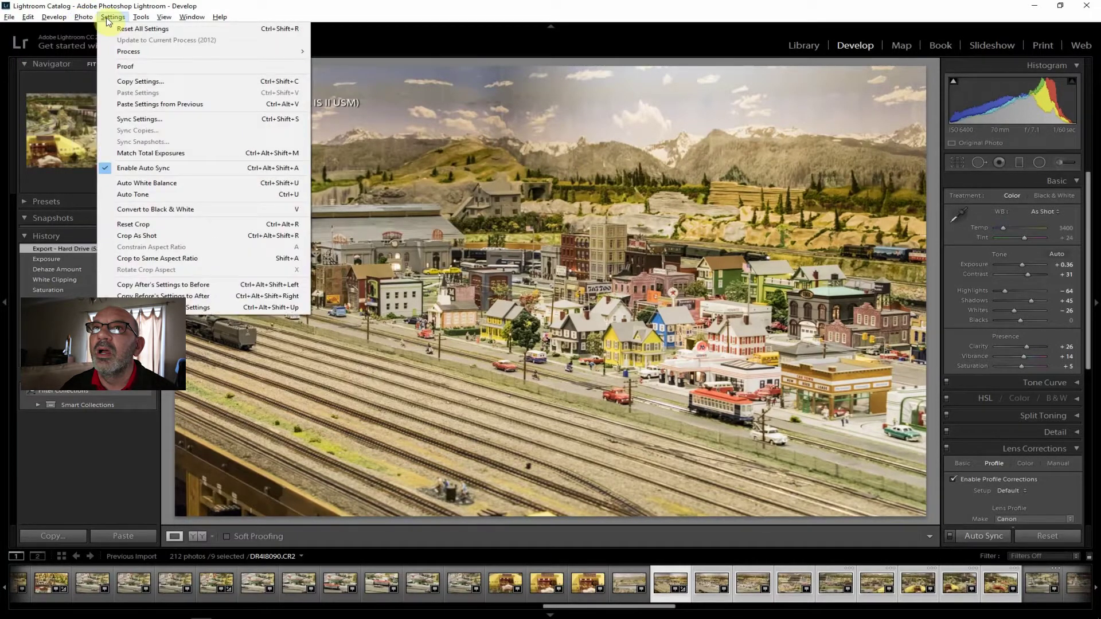
pyautogui.moveTo(63, 20)
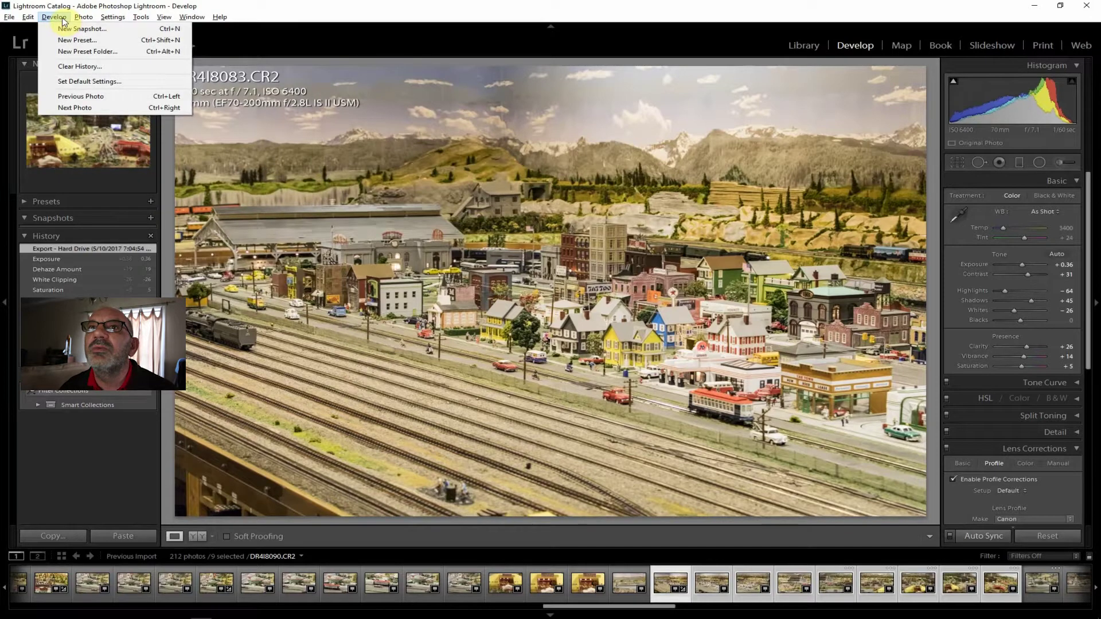
# - Start a panorama Photo Merge of the nine selected photos, preview the Perspective and Spherical projections, and choose Cylindrical
pyautogui.moveTo(29, 18)
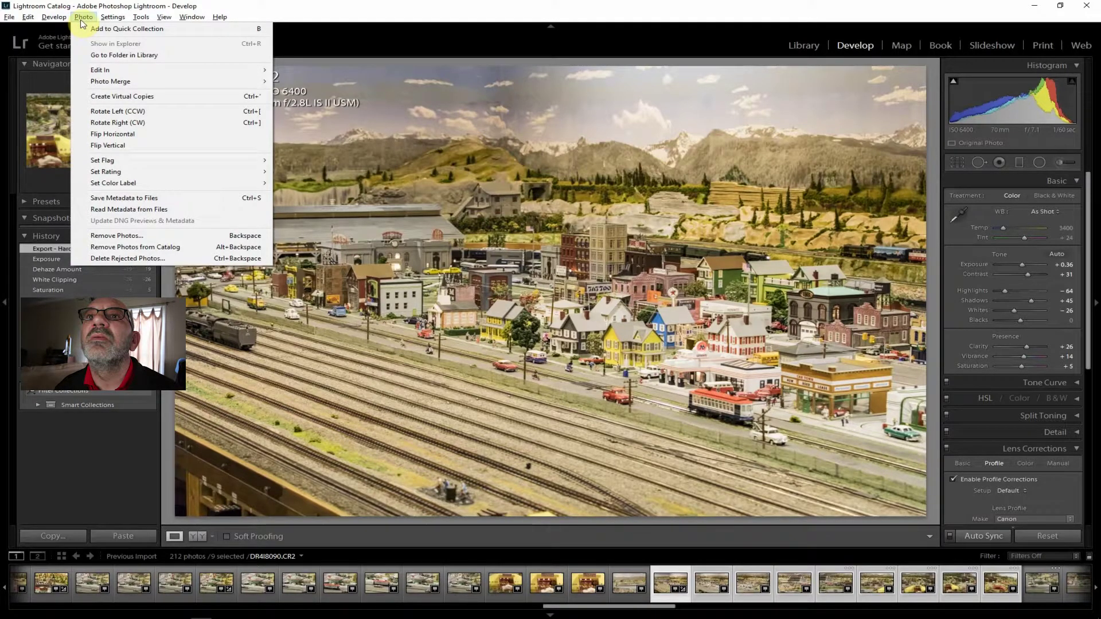
pyautogui.moveTo(117, 82)
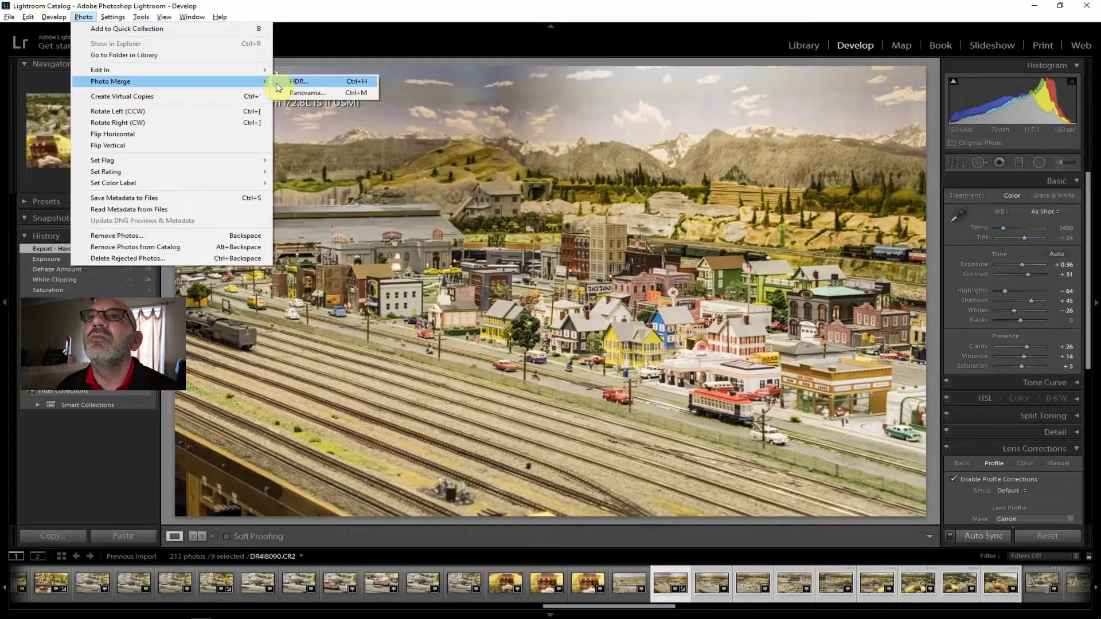
pyautogui.click(314, 94)
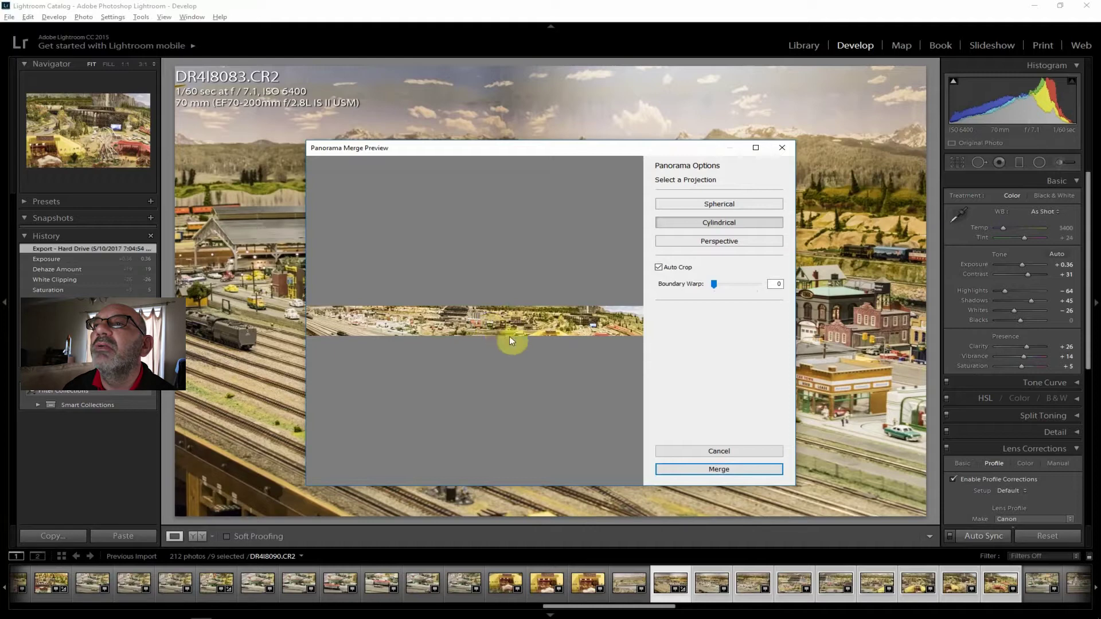
pyautogui.click(721, 243)
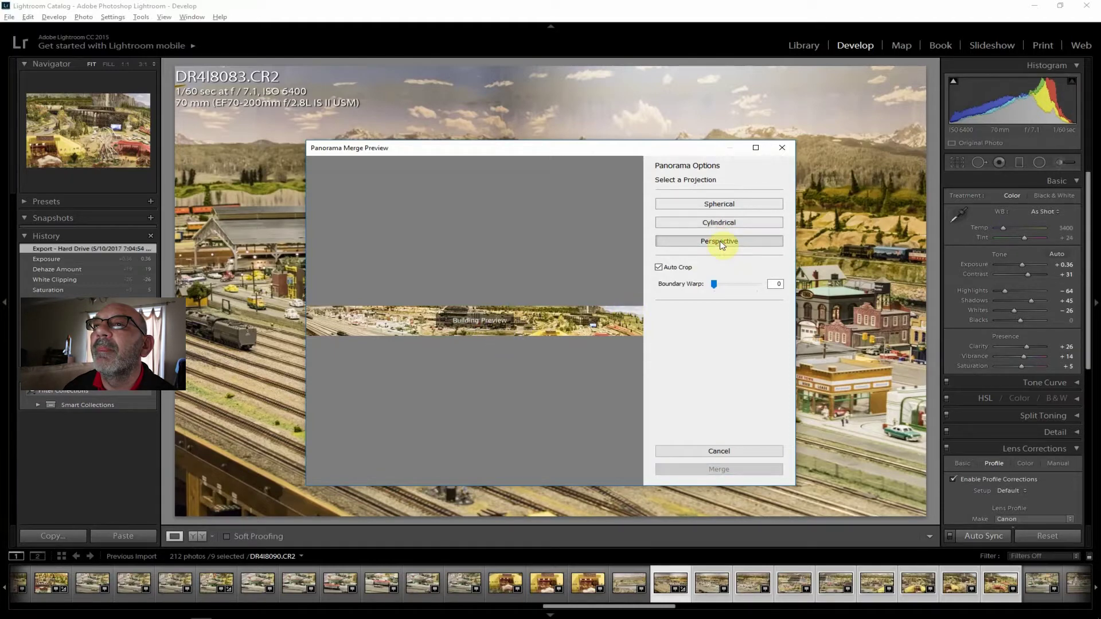
pyautogui.click(720, 205)
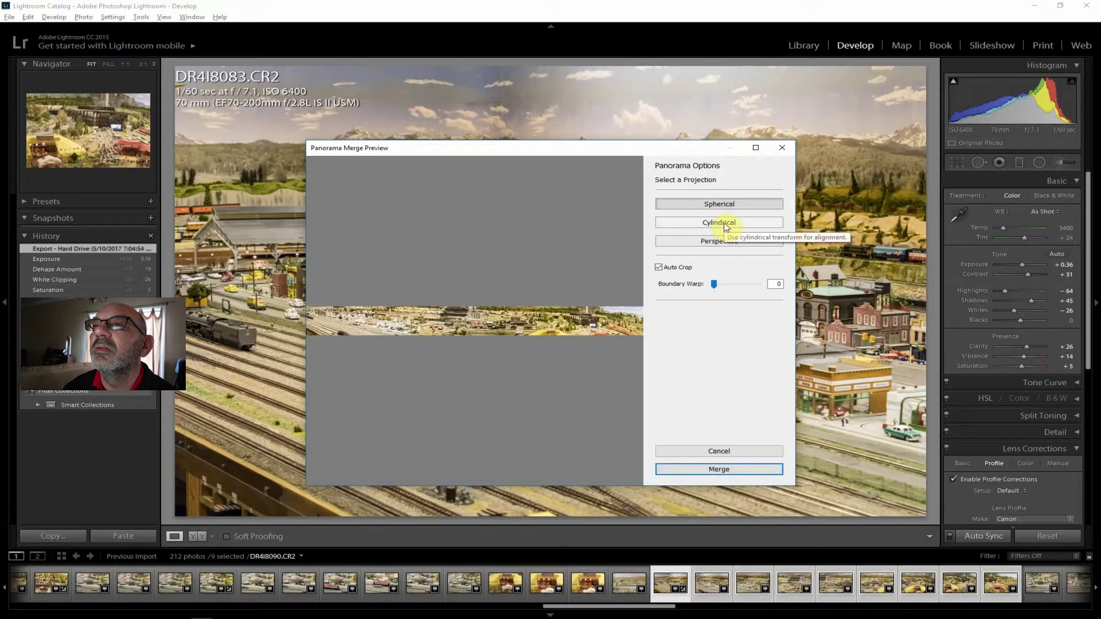
pyautogui.click(726, 227)
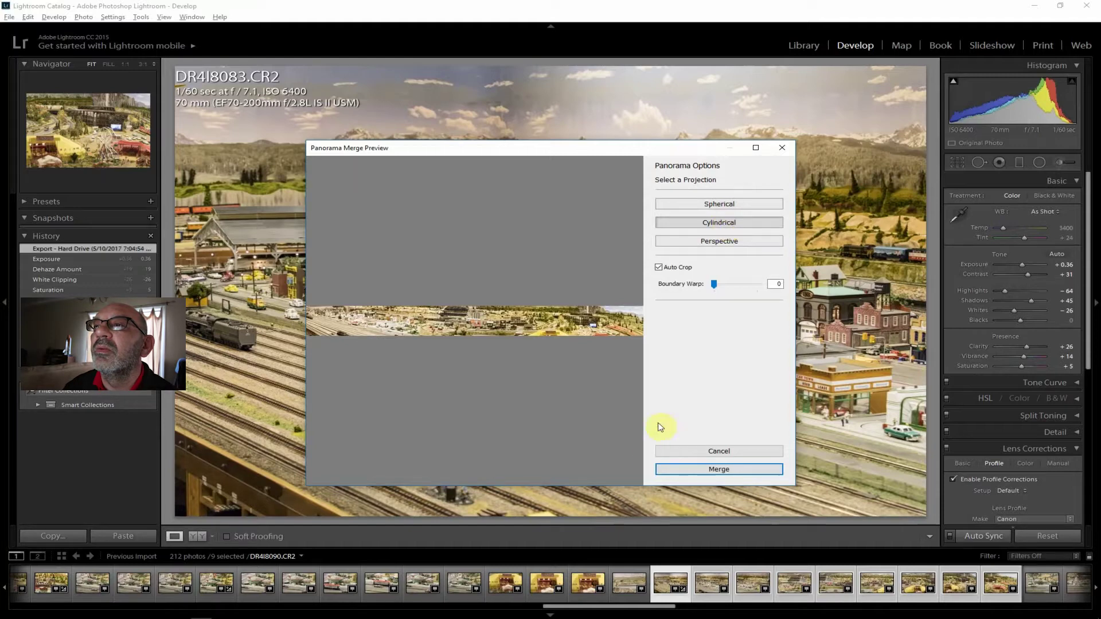
# - Compare the Cylindrical panorama preview with and without Auto Crop, leaving Auto Crop enabled
pyautogui.click(660, 268)
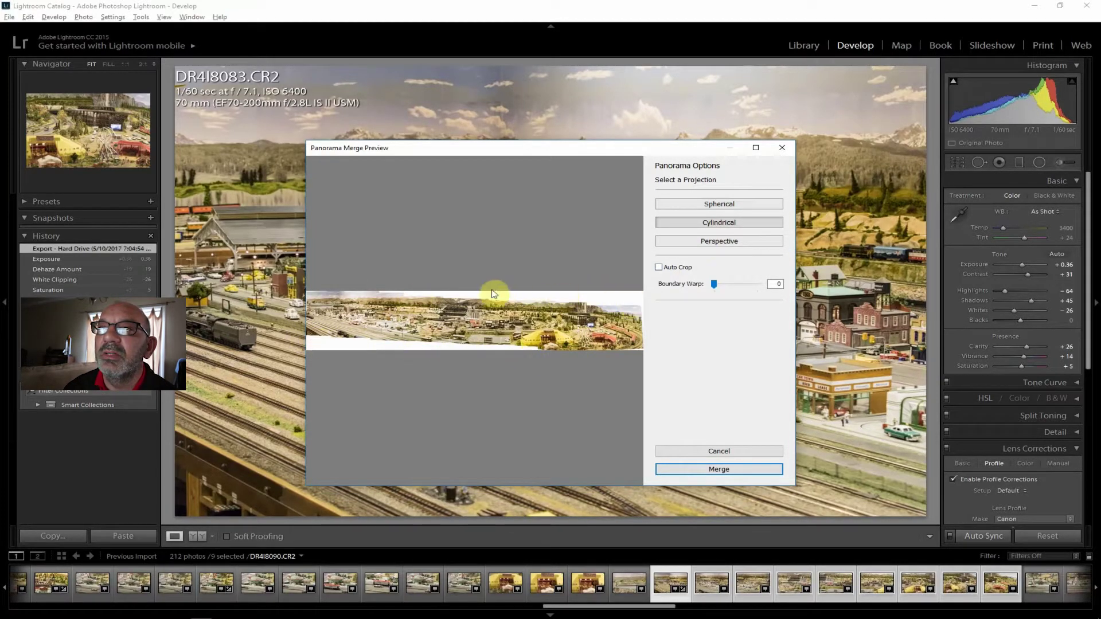
pyautogui.click(660, 267)
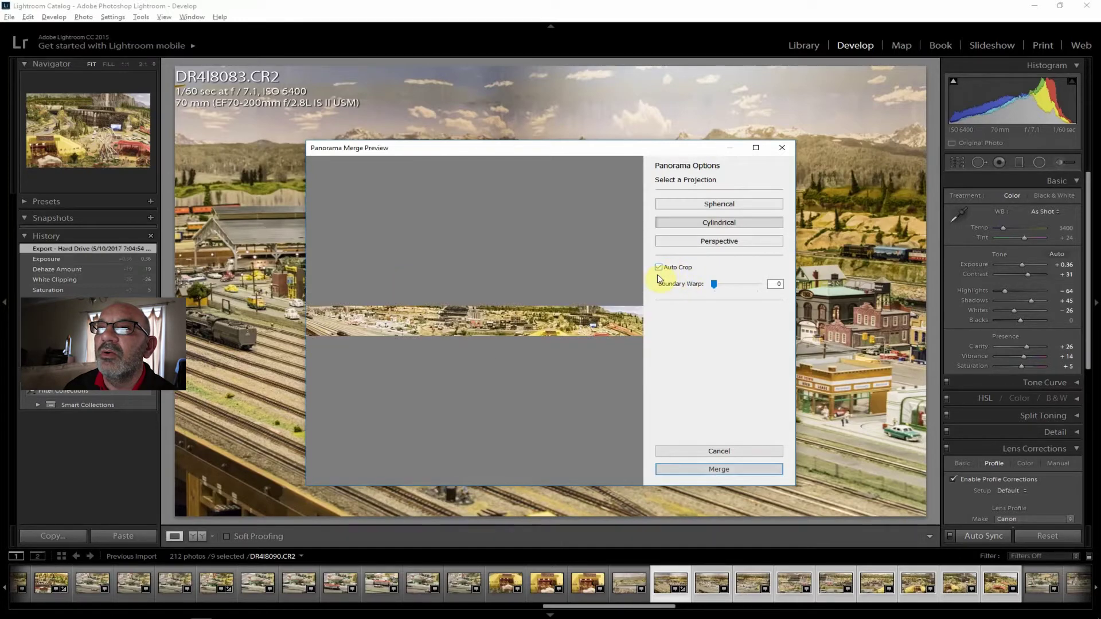
pyautogui.click(659, 267)
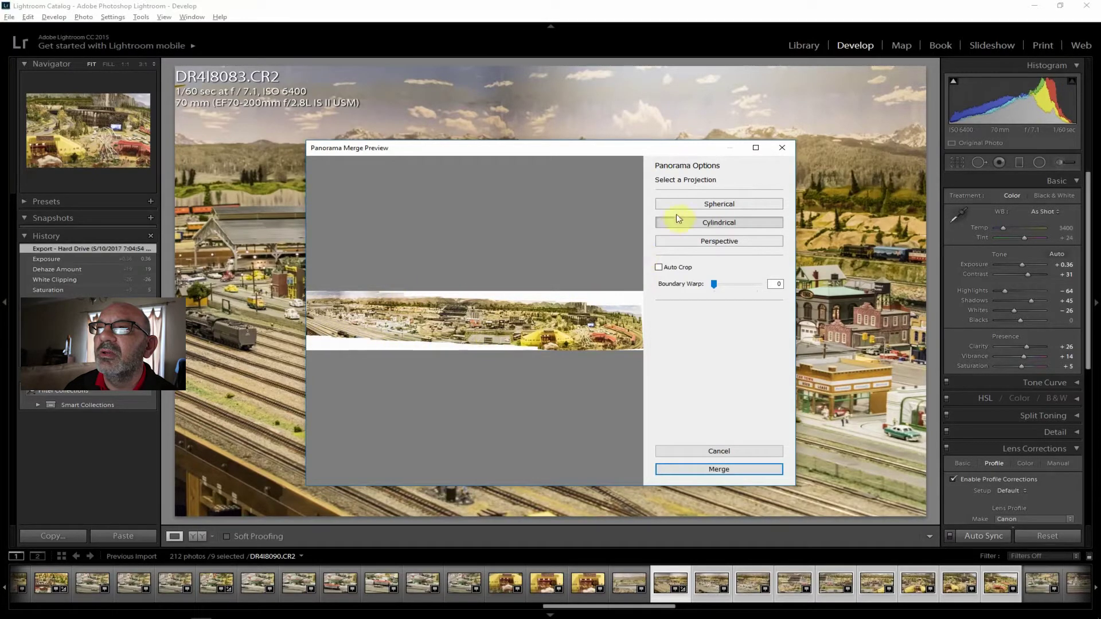
pyautogui.click(658, 267)
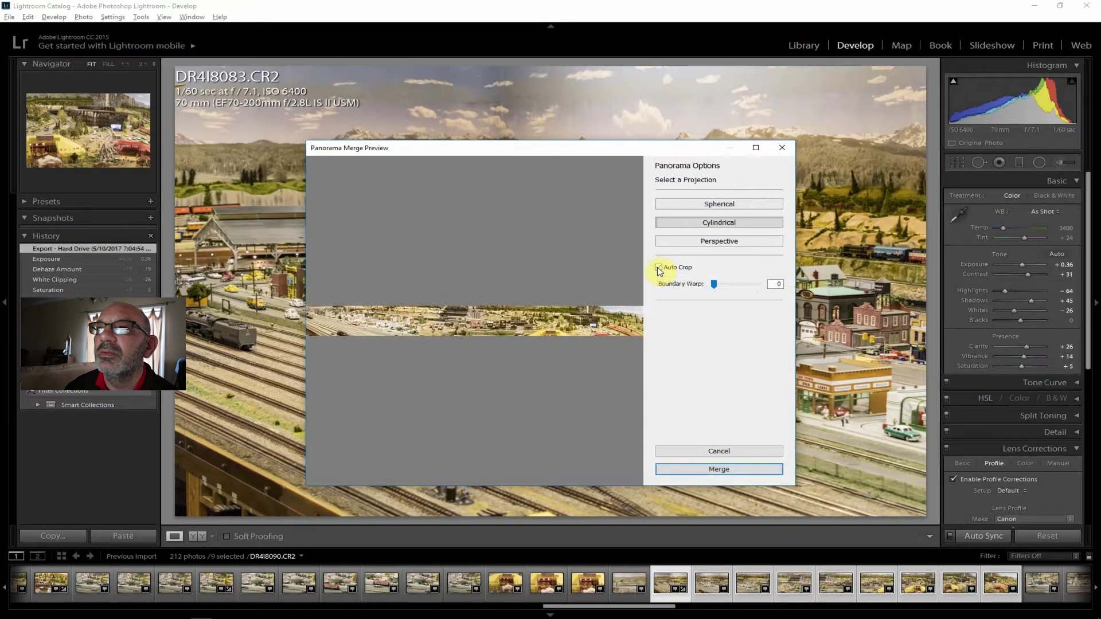